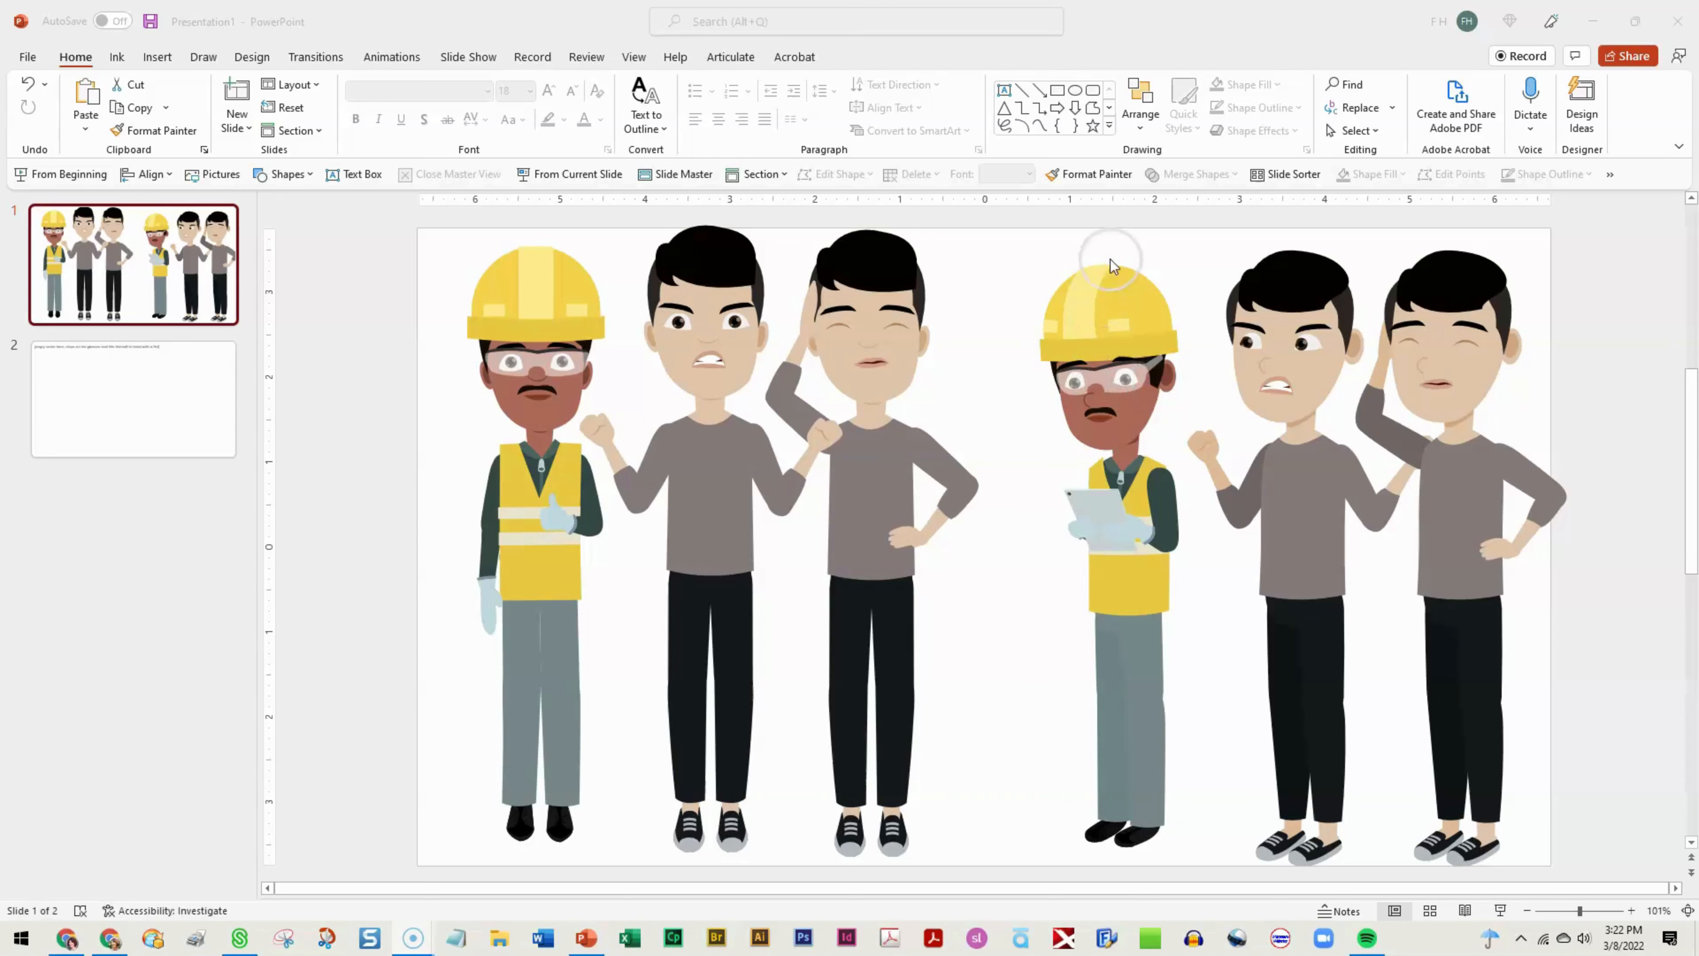
# - Copy the side-facing hard-hat worker holding a tablet from slide 1 onto slide 2 and place him left of the slide's centre
pyautogui.click(1118, 321)
pyautogui.rightClick(1122, 348)
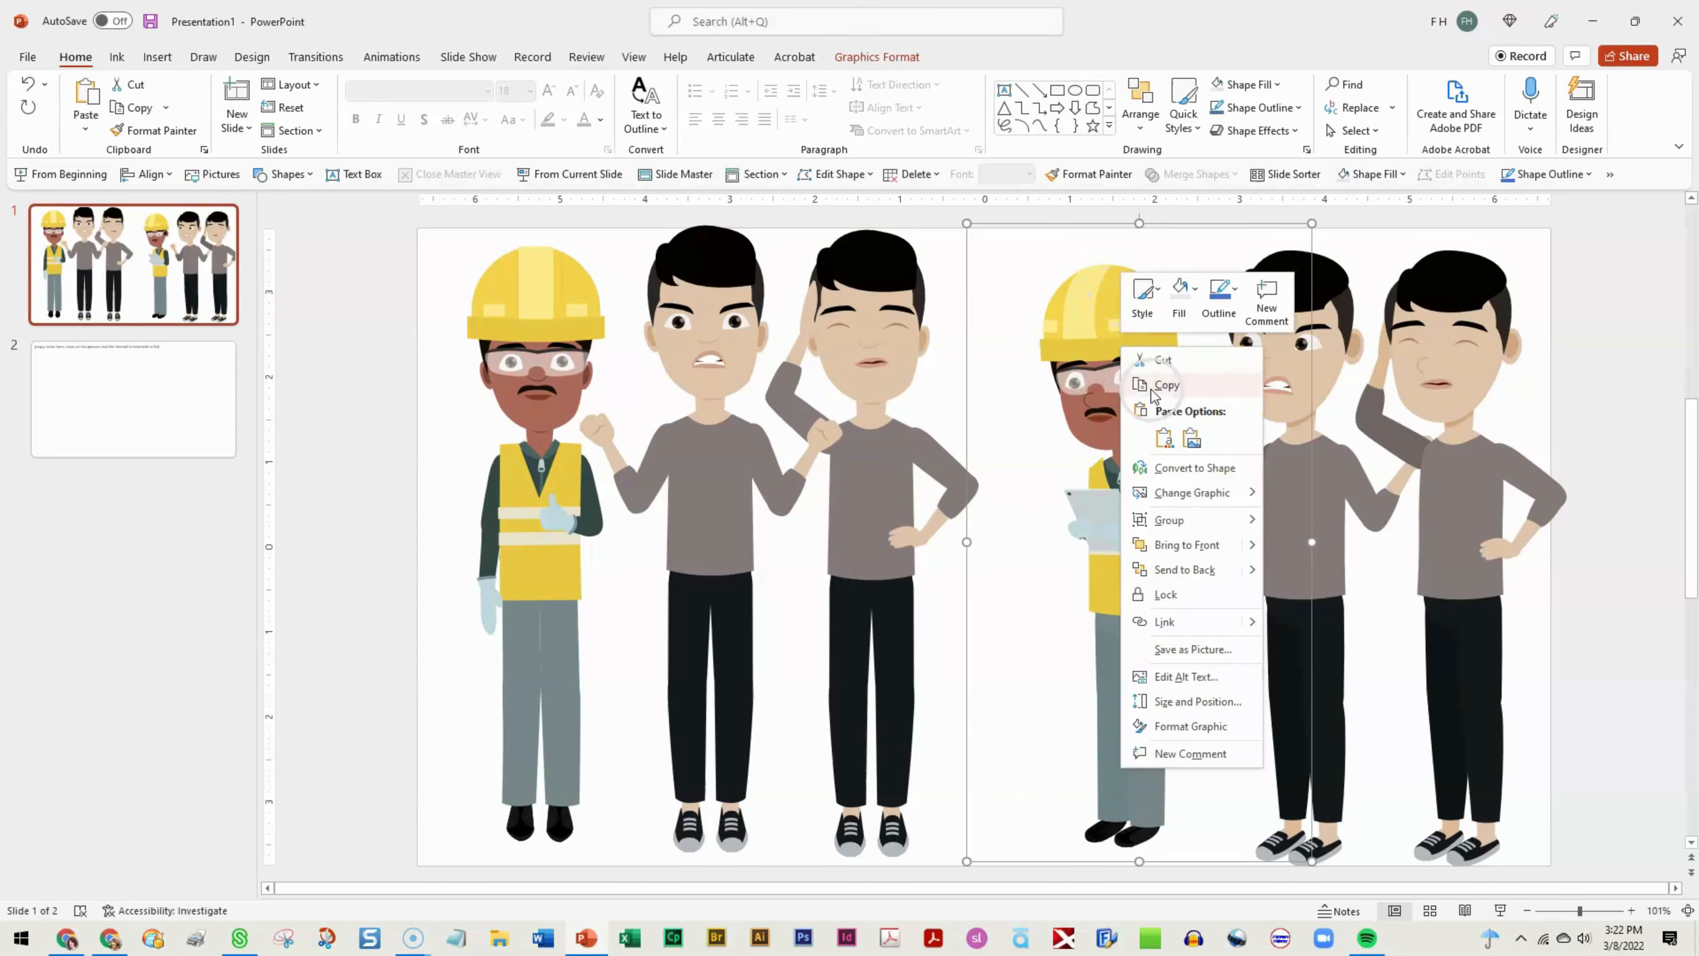
pyautogui.click(1152, 395)
pyautogui.click(149, 424)
pyautogui.rightClick(382, 462)
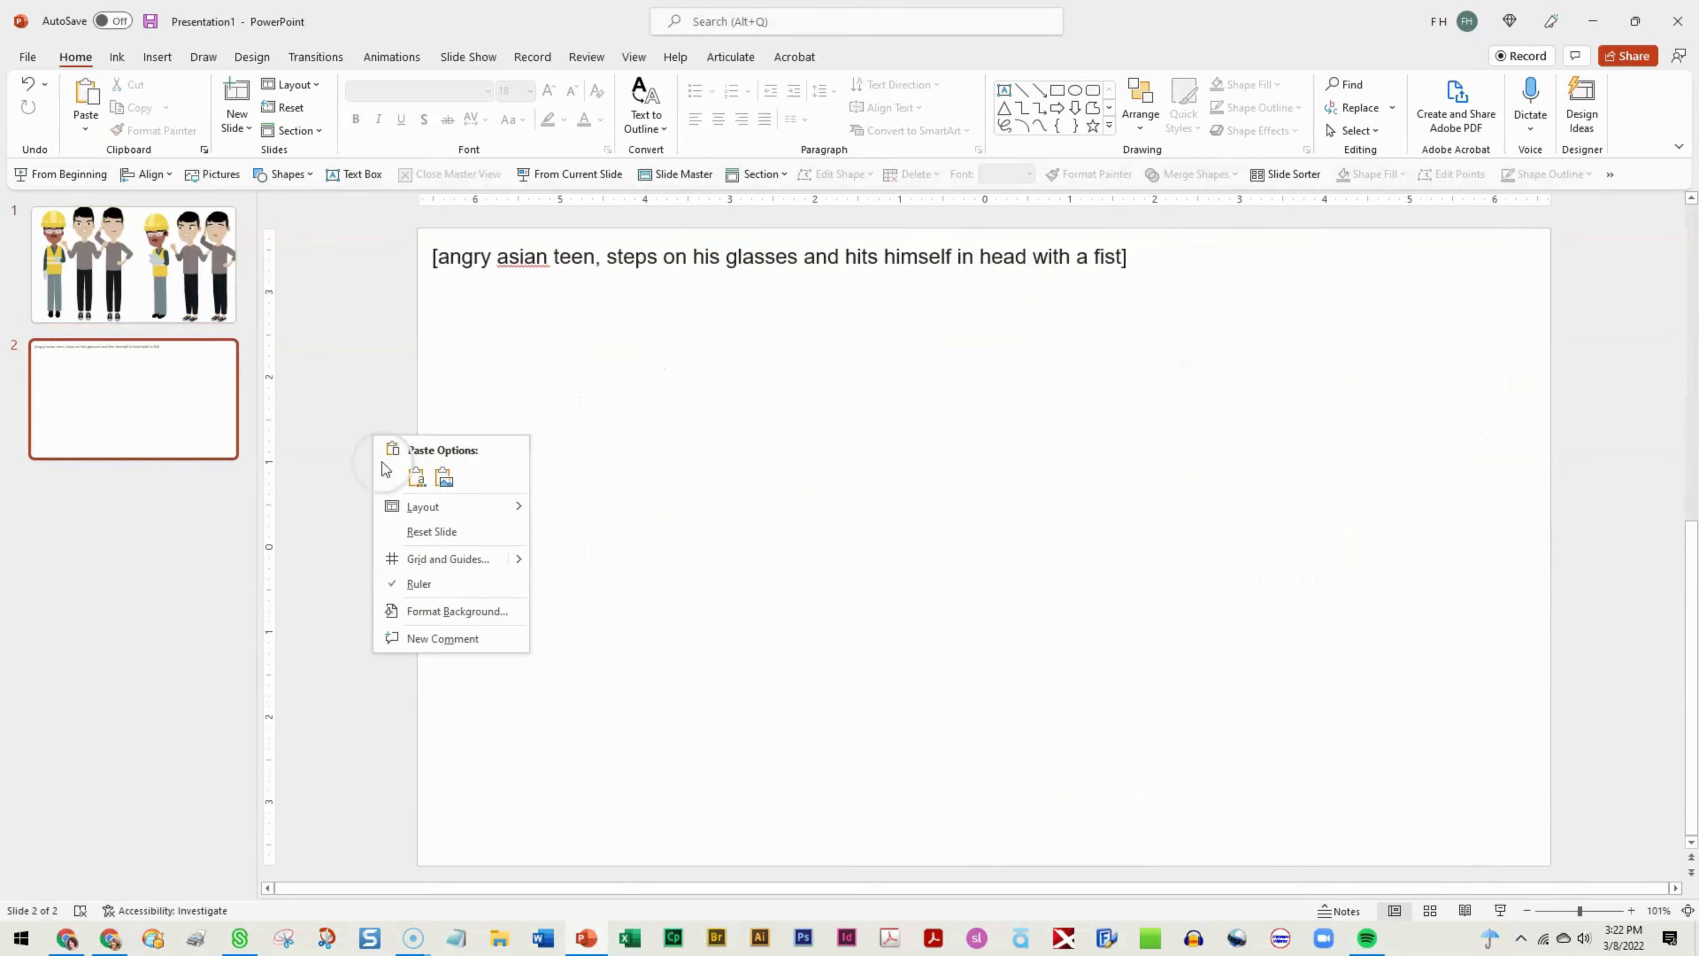
pyautogui.click(416, 477)
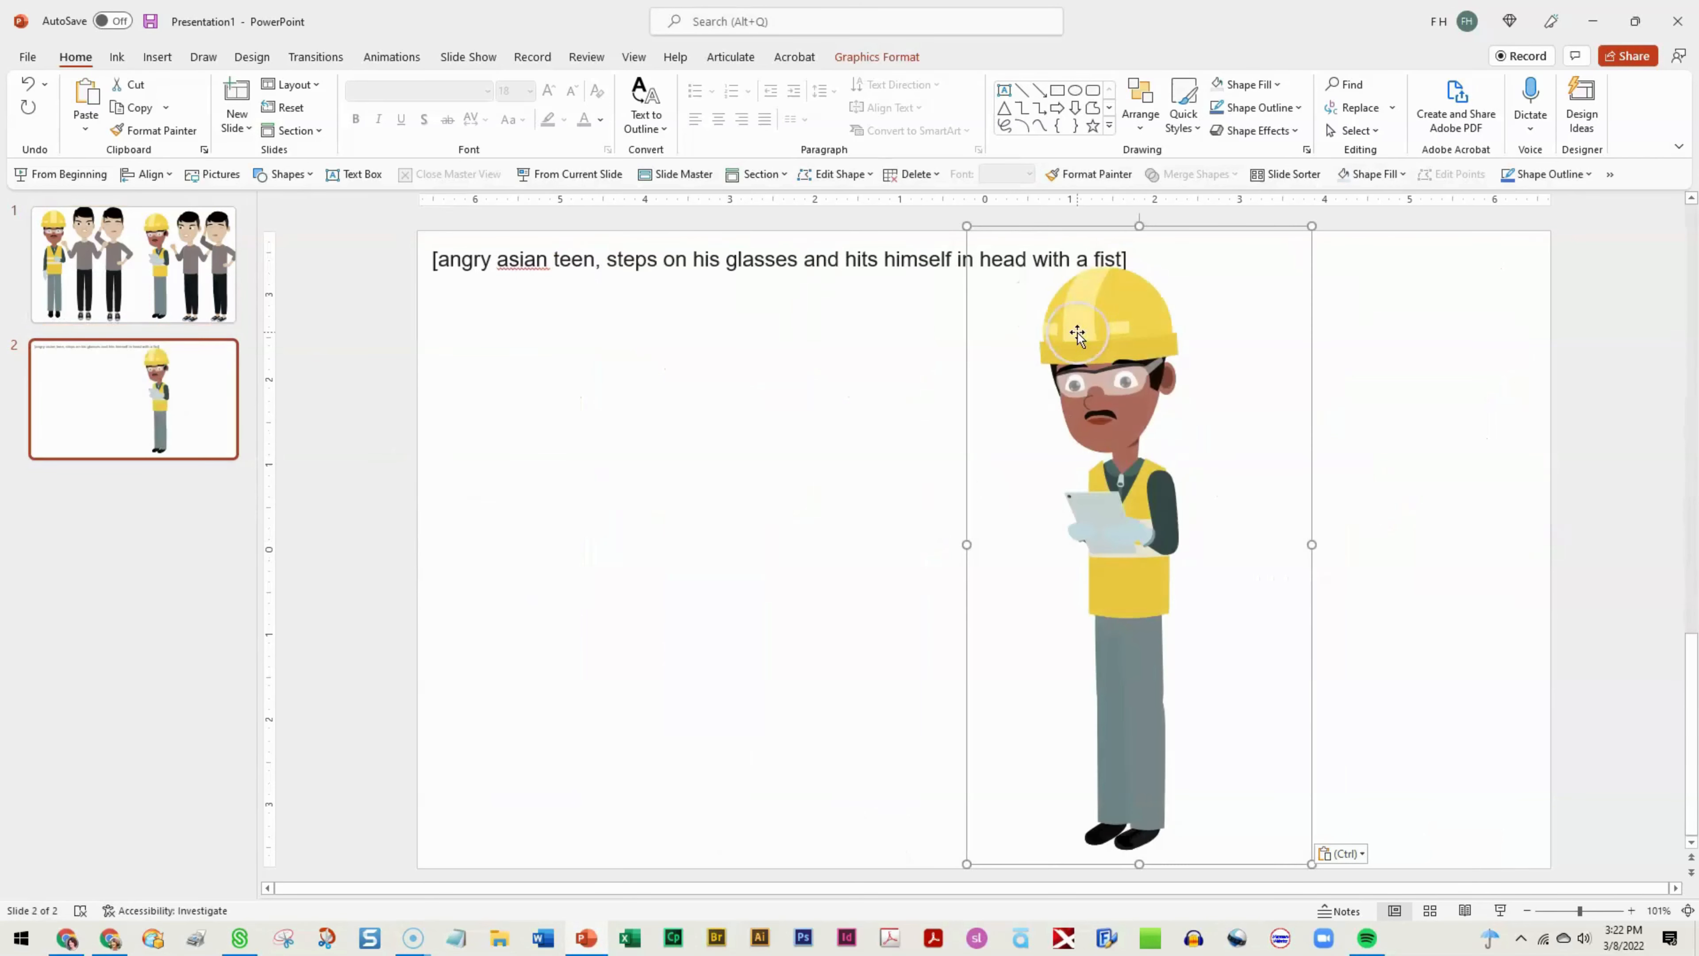
pyautogui.moveTo(1077, 335); pyautogui.dragTo(788, 347)
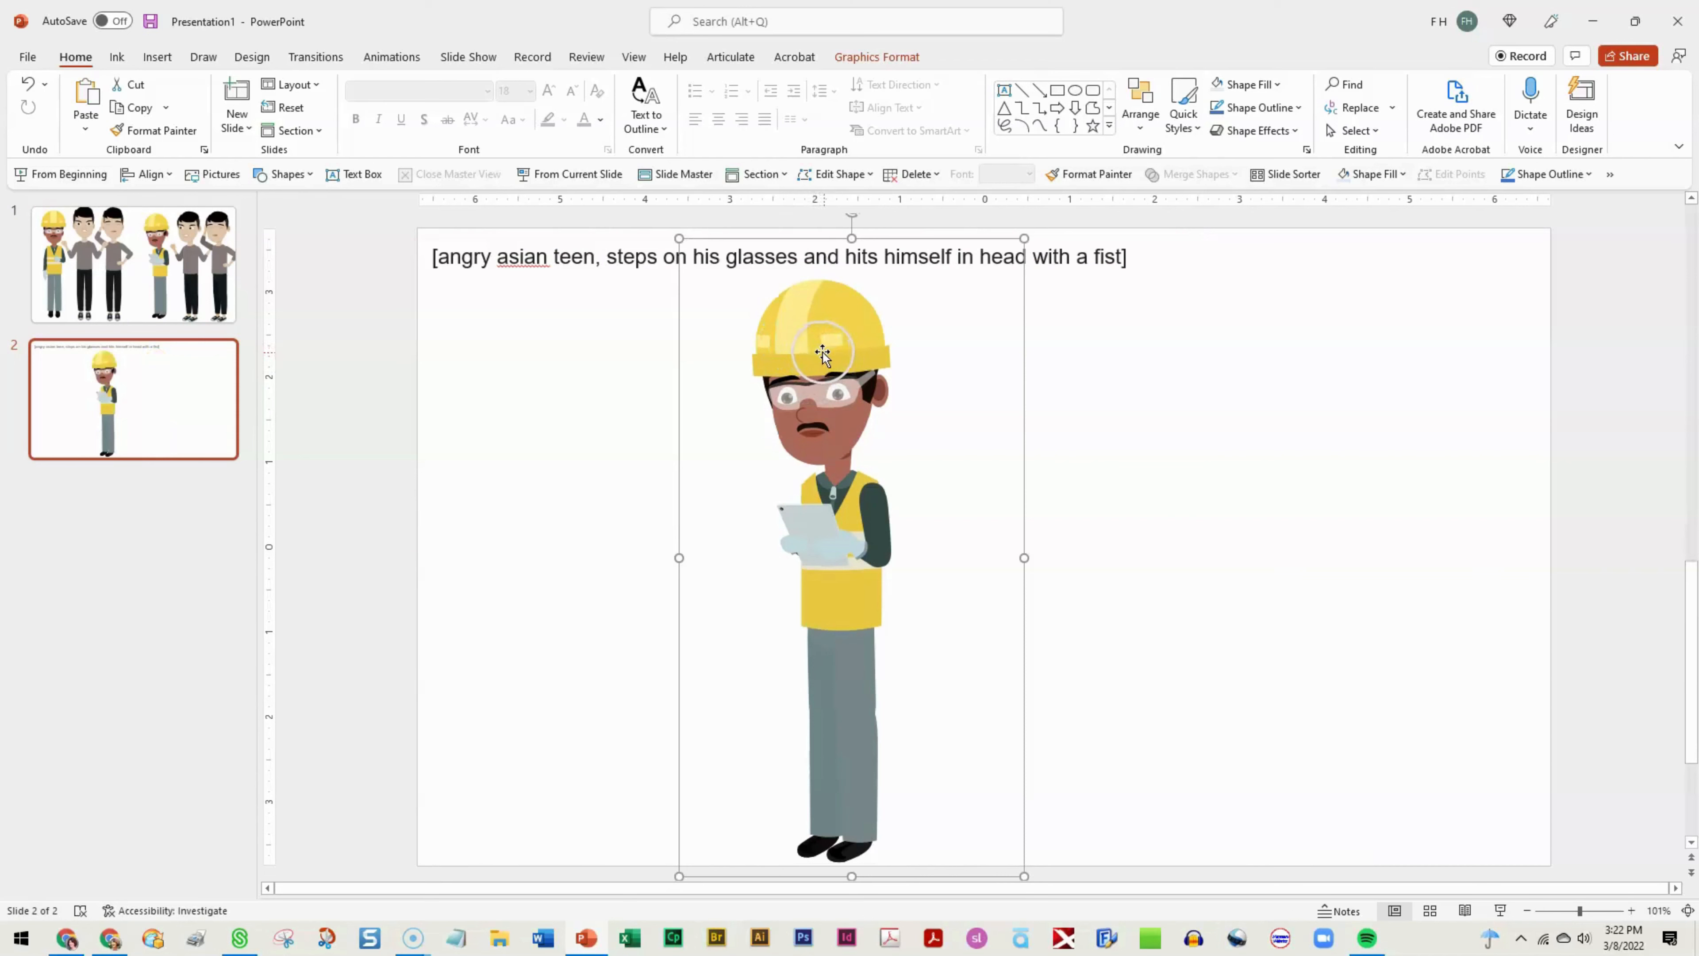
# - Convert the worker graphic to a Microsoft Office drawing object and ungroup it into separate body parts
pyautogui.rightClick(831, 315)
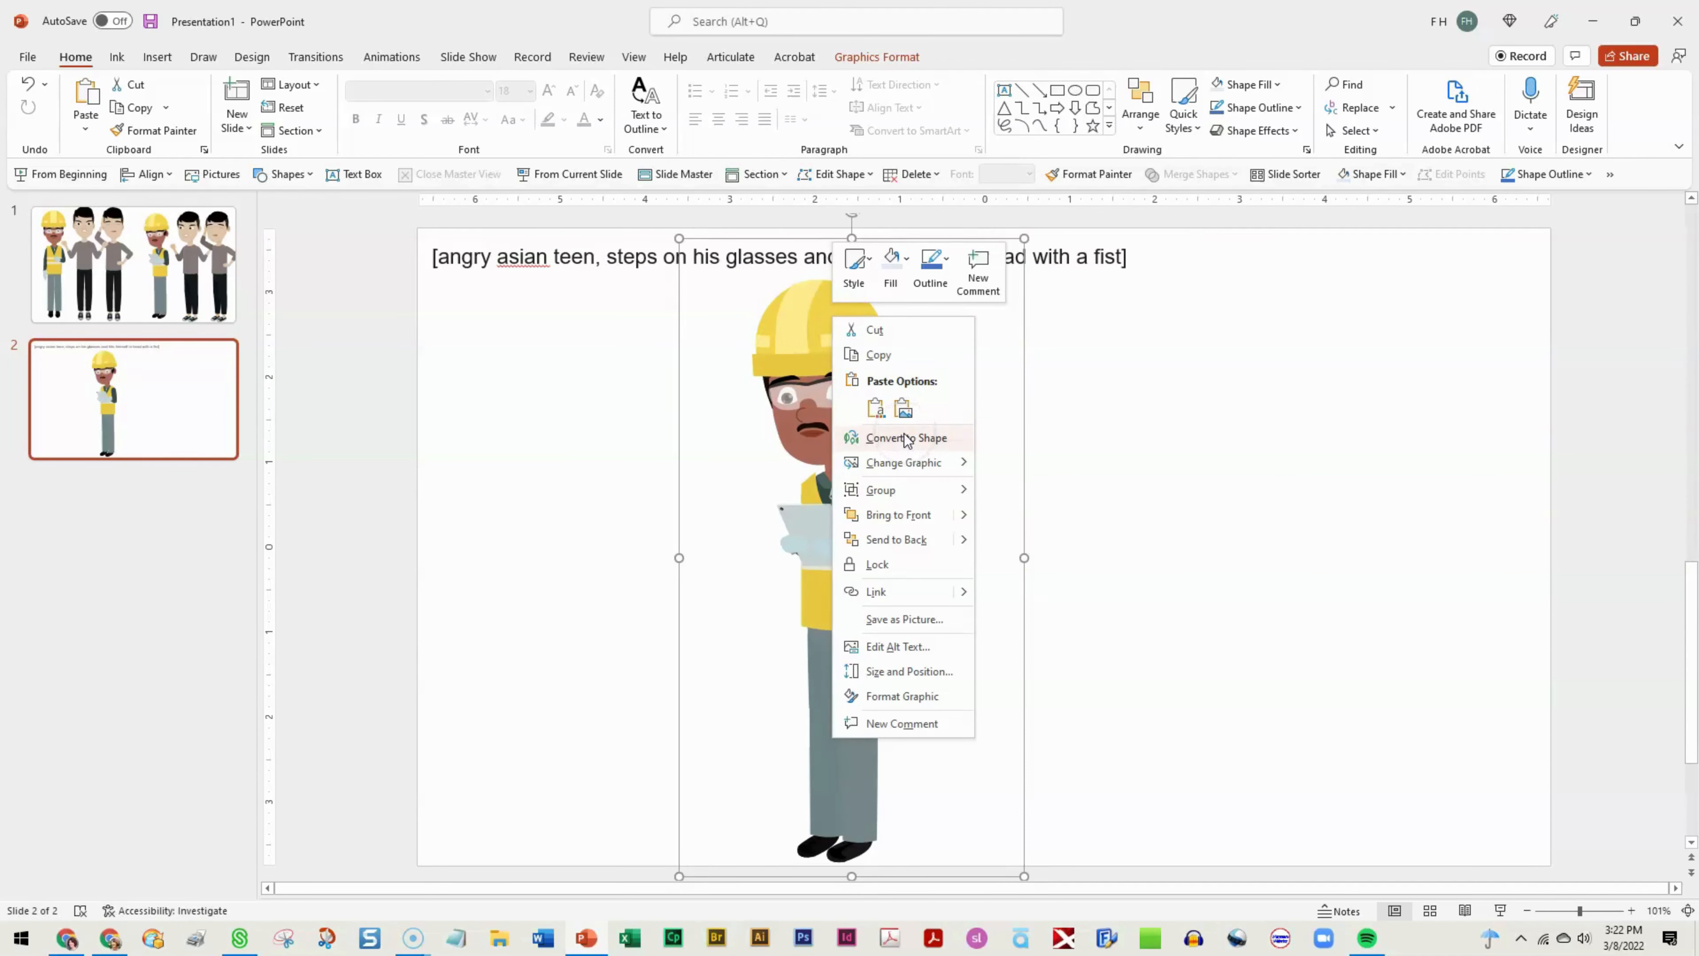
pyautogui.moveTo(963, 496)
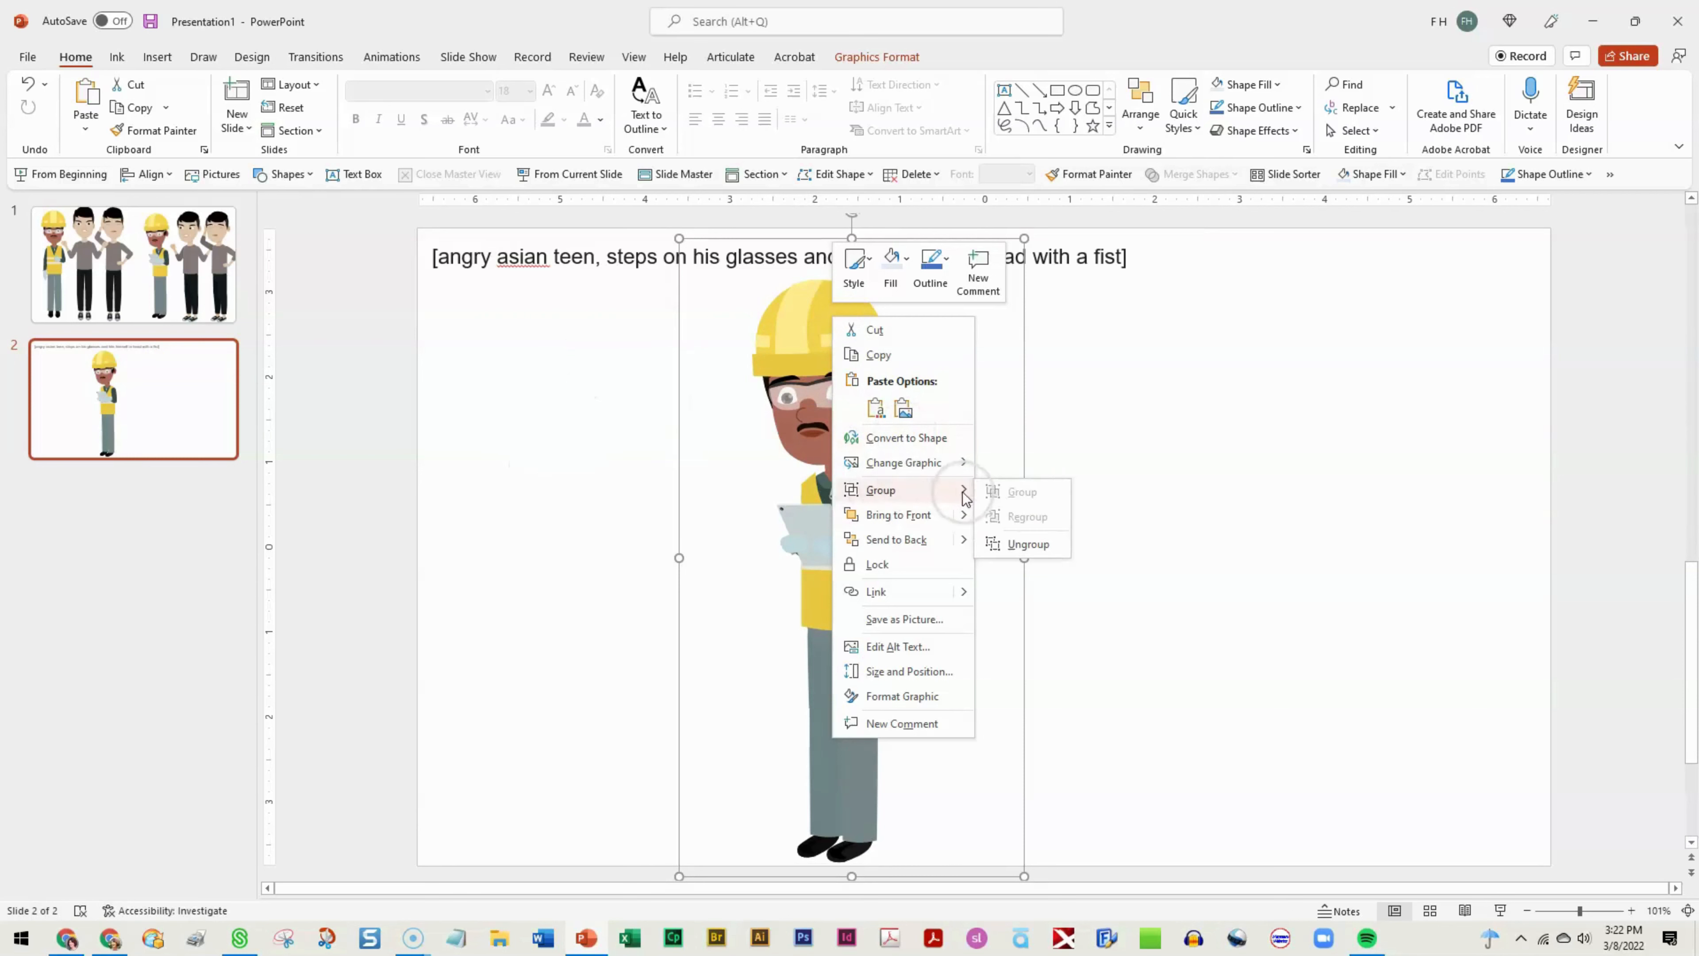
pyautogui.click(1003, 546)
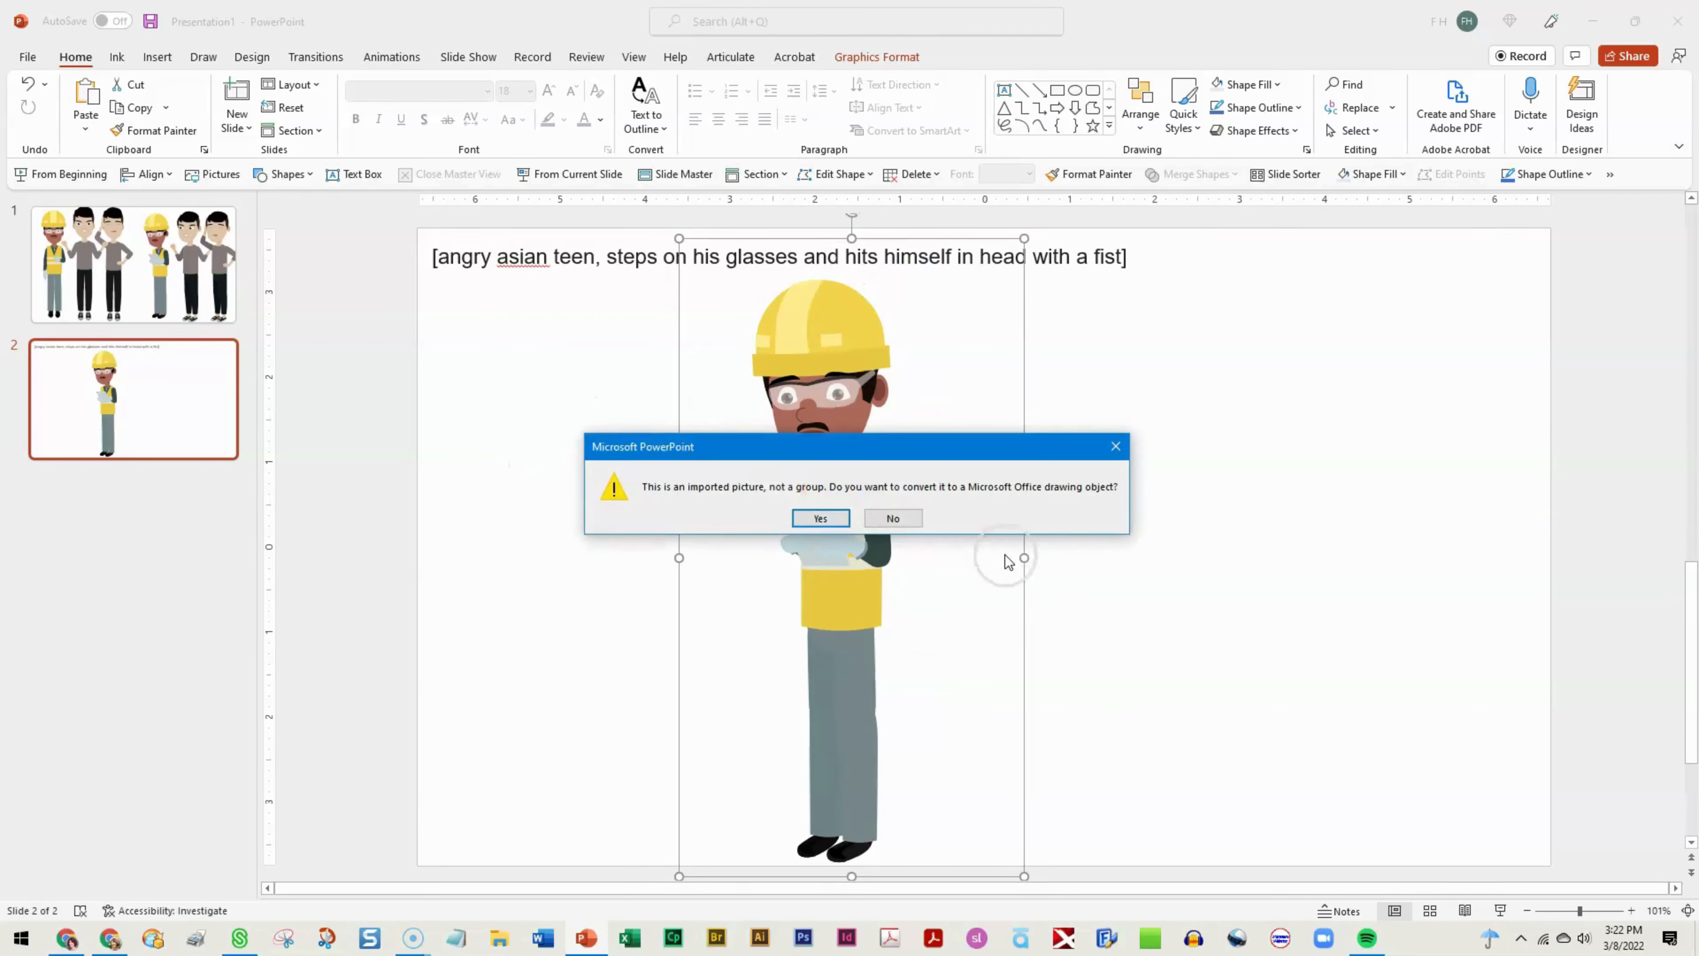
pyautogui.click(846, 518)
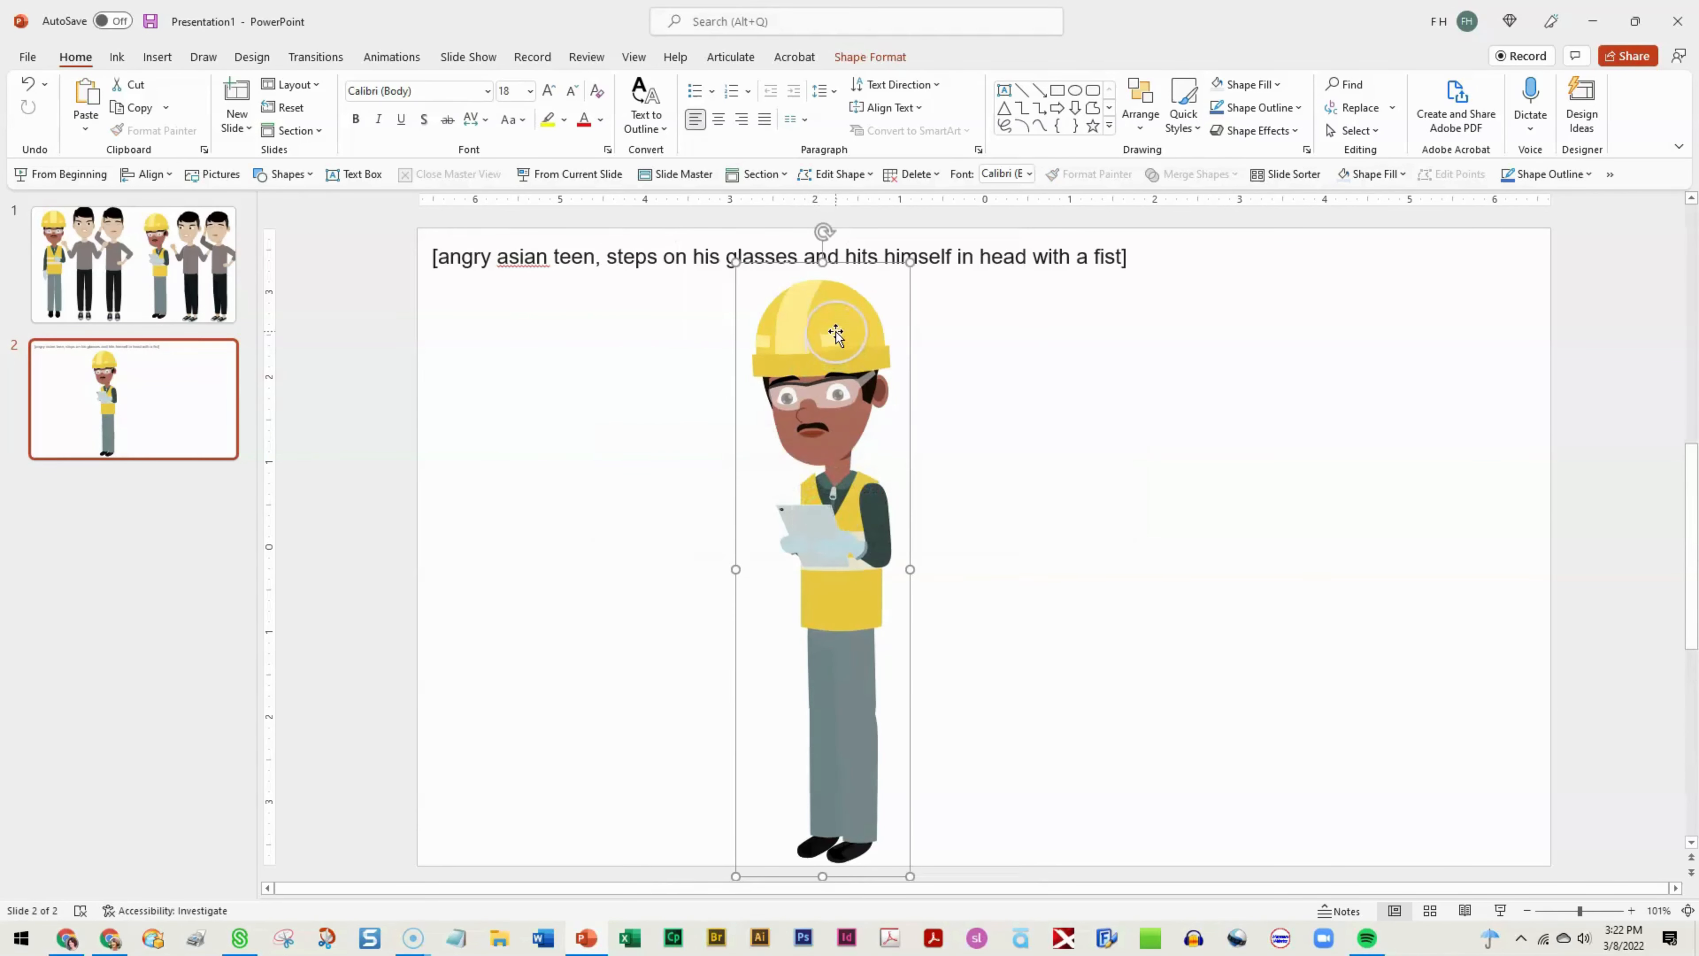
pyautogui.rightClick(835, 330)
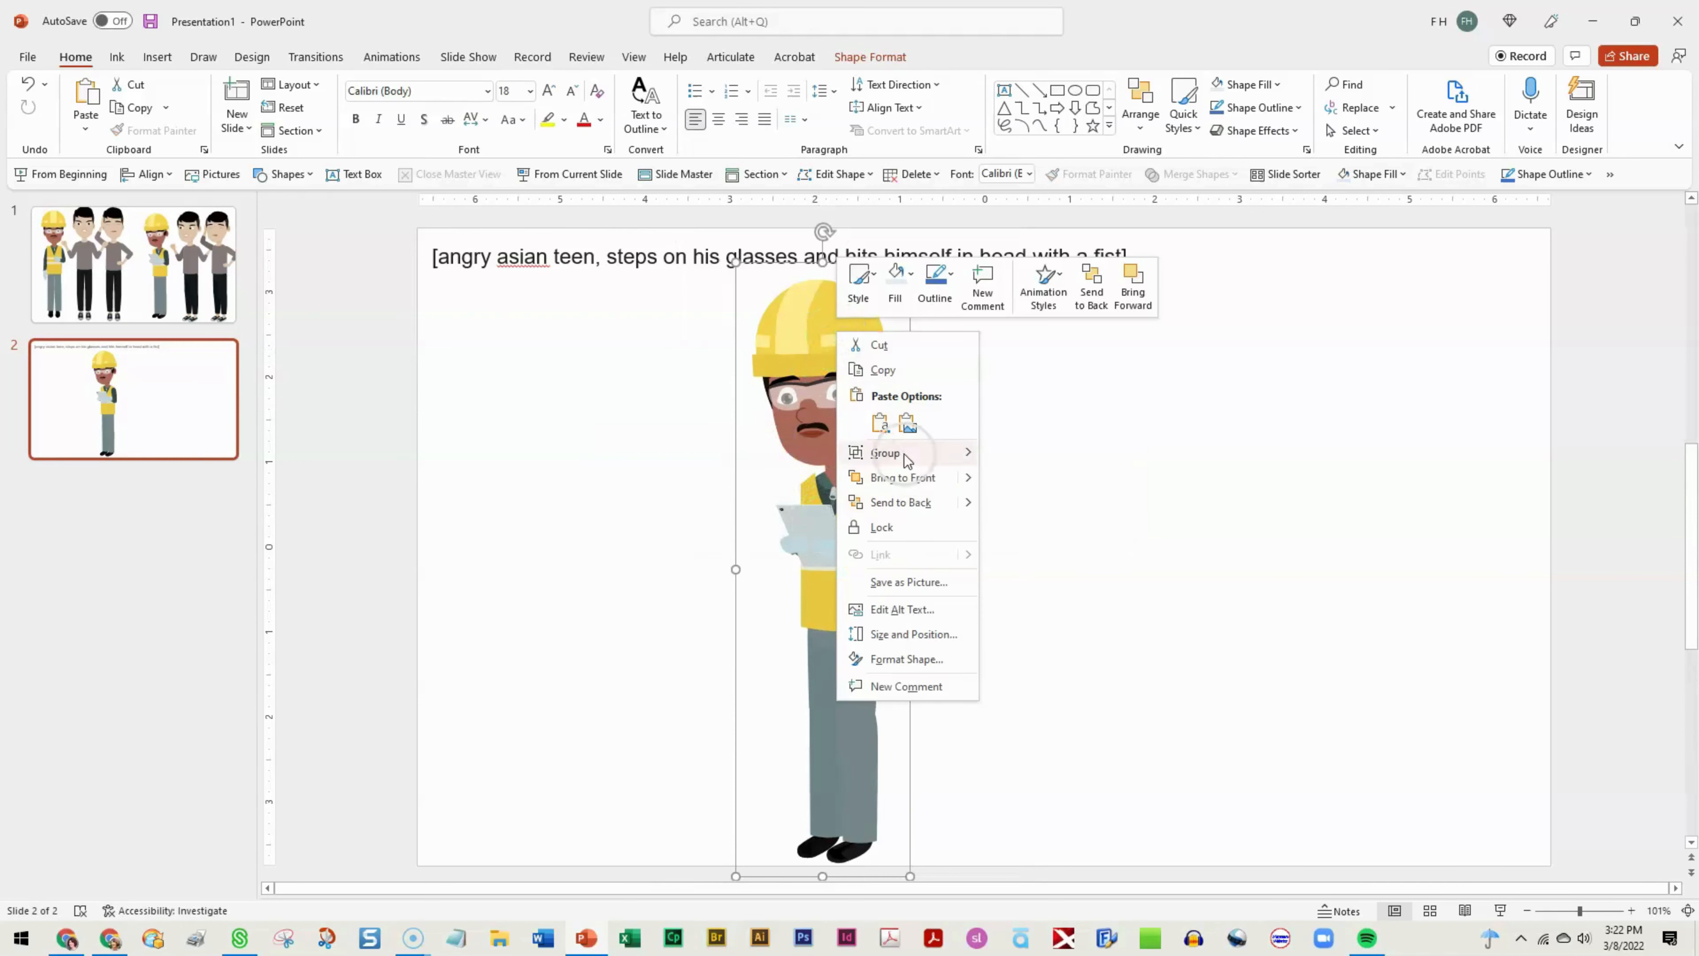
pyautogui.moveTo(965, 453)
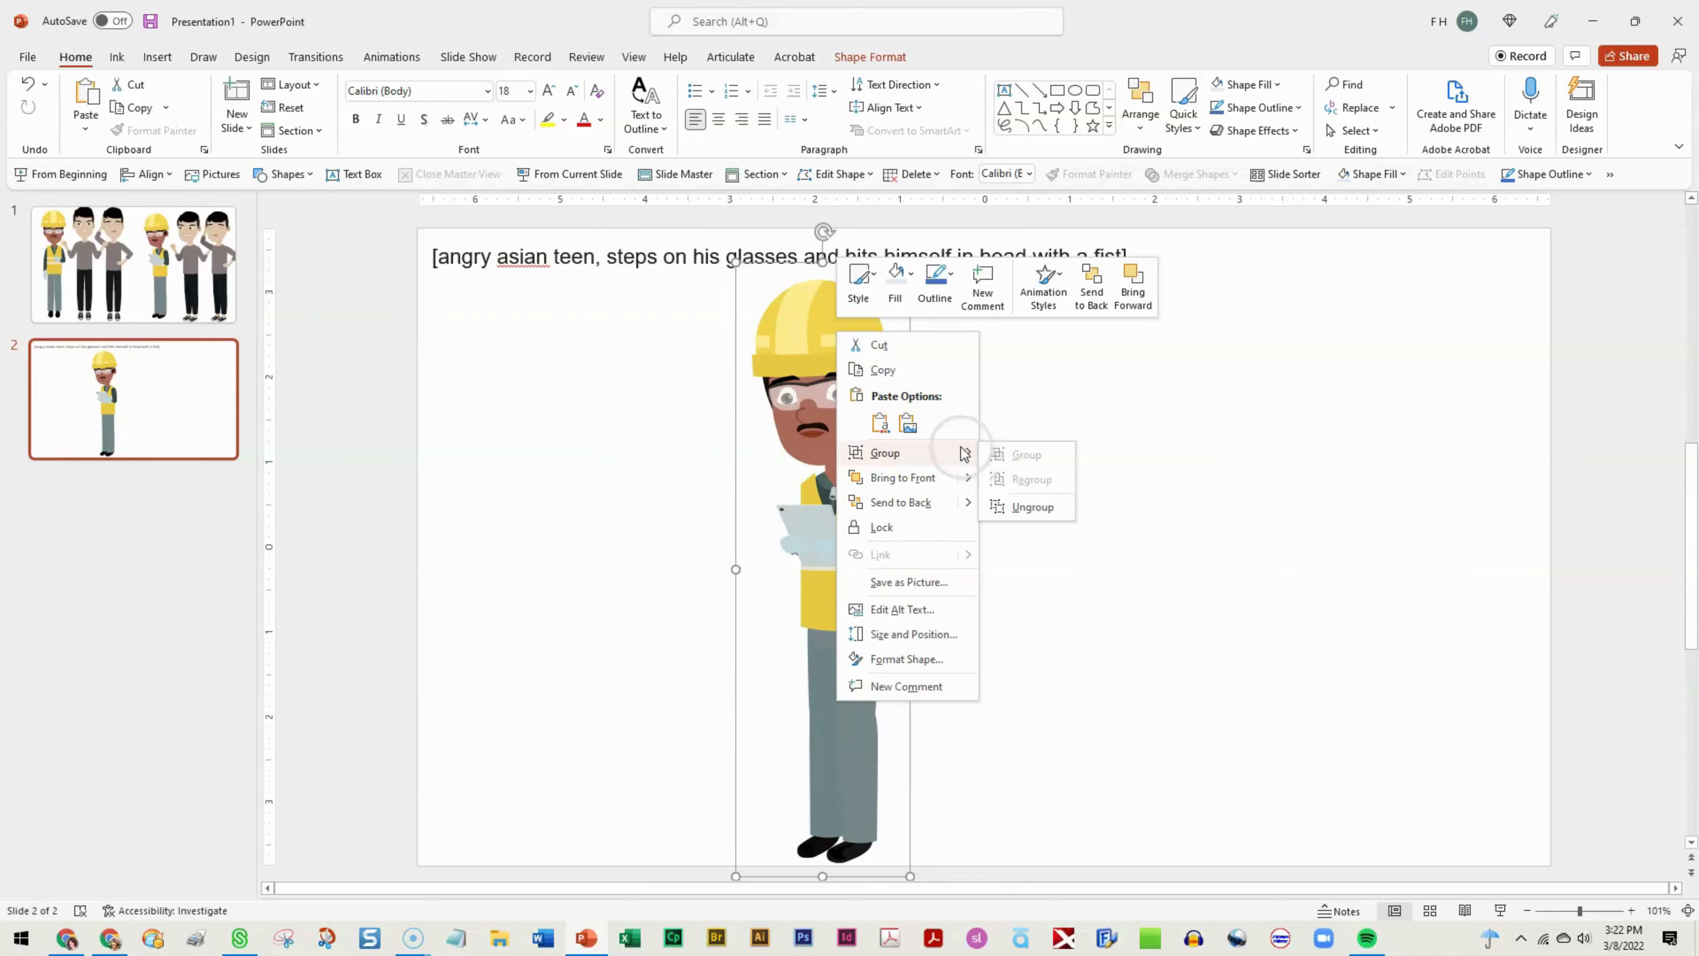
pyautogui.click(1007, 509)
pyautogui.click(1245, 501)
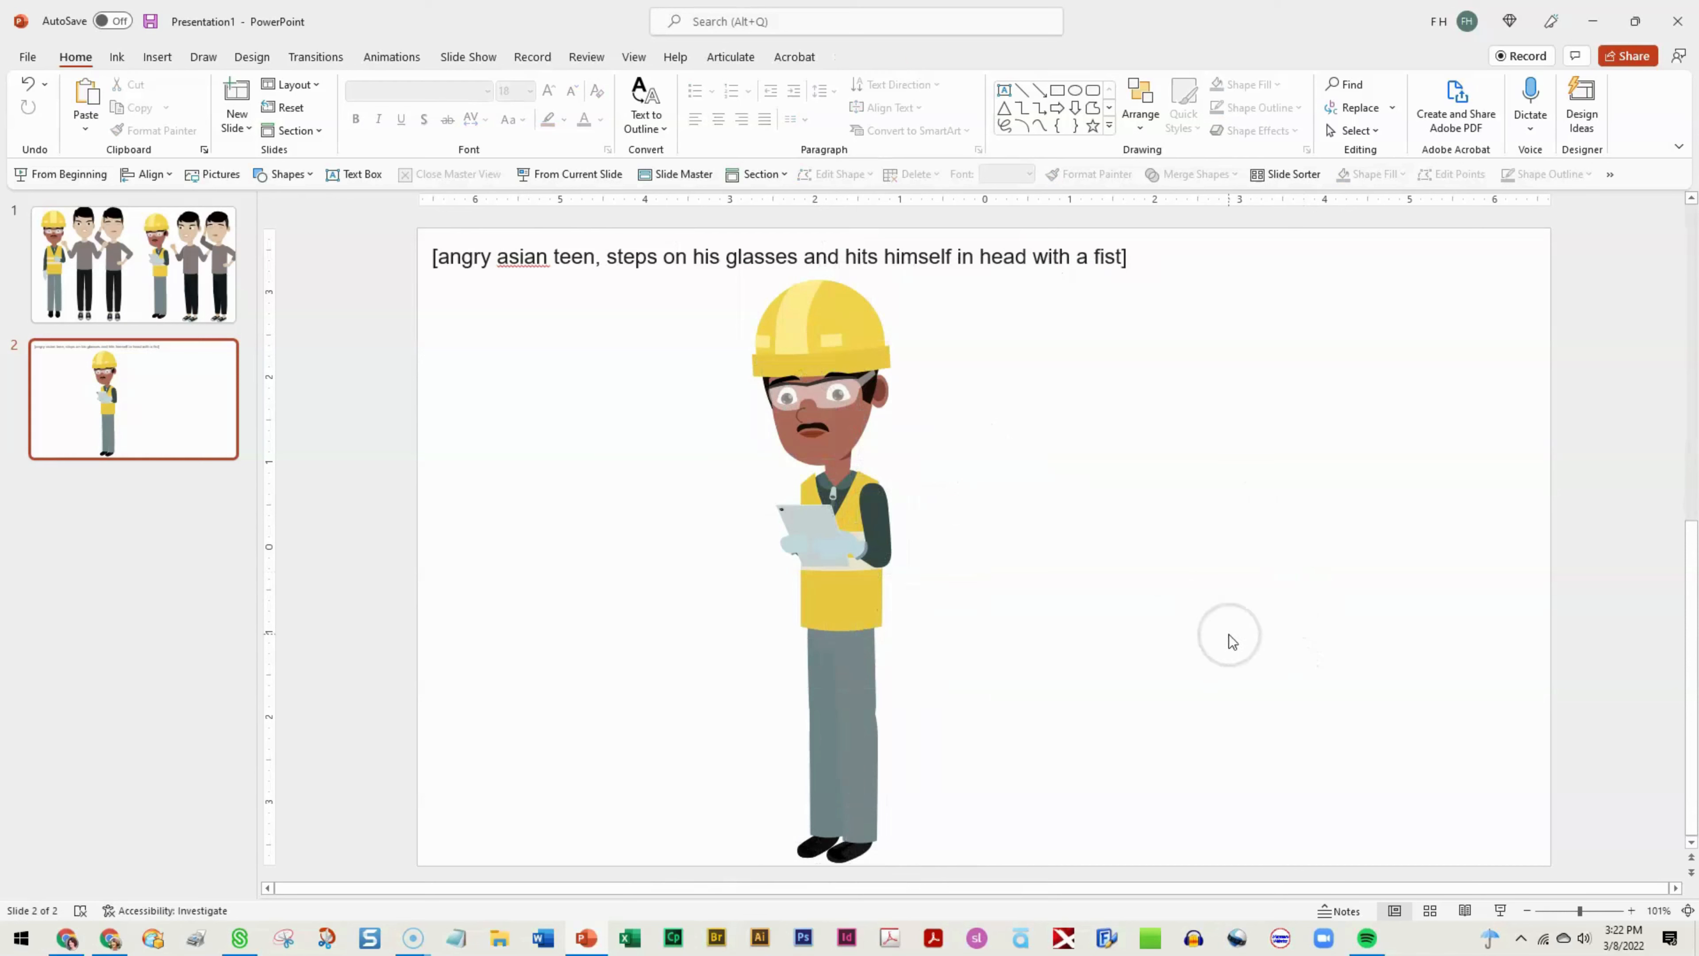
# - Move the safety glasses off the worker's face onto the empty area beside him and give the lenses a light blue fill
pyautogui.click(840, 388)
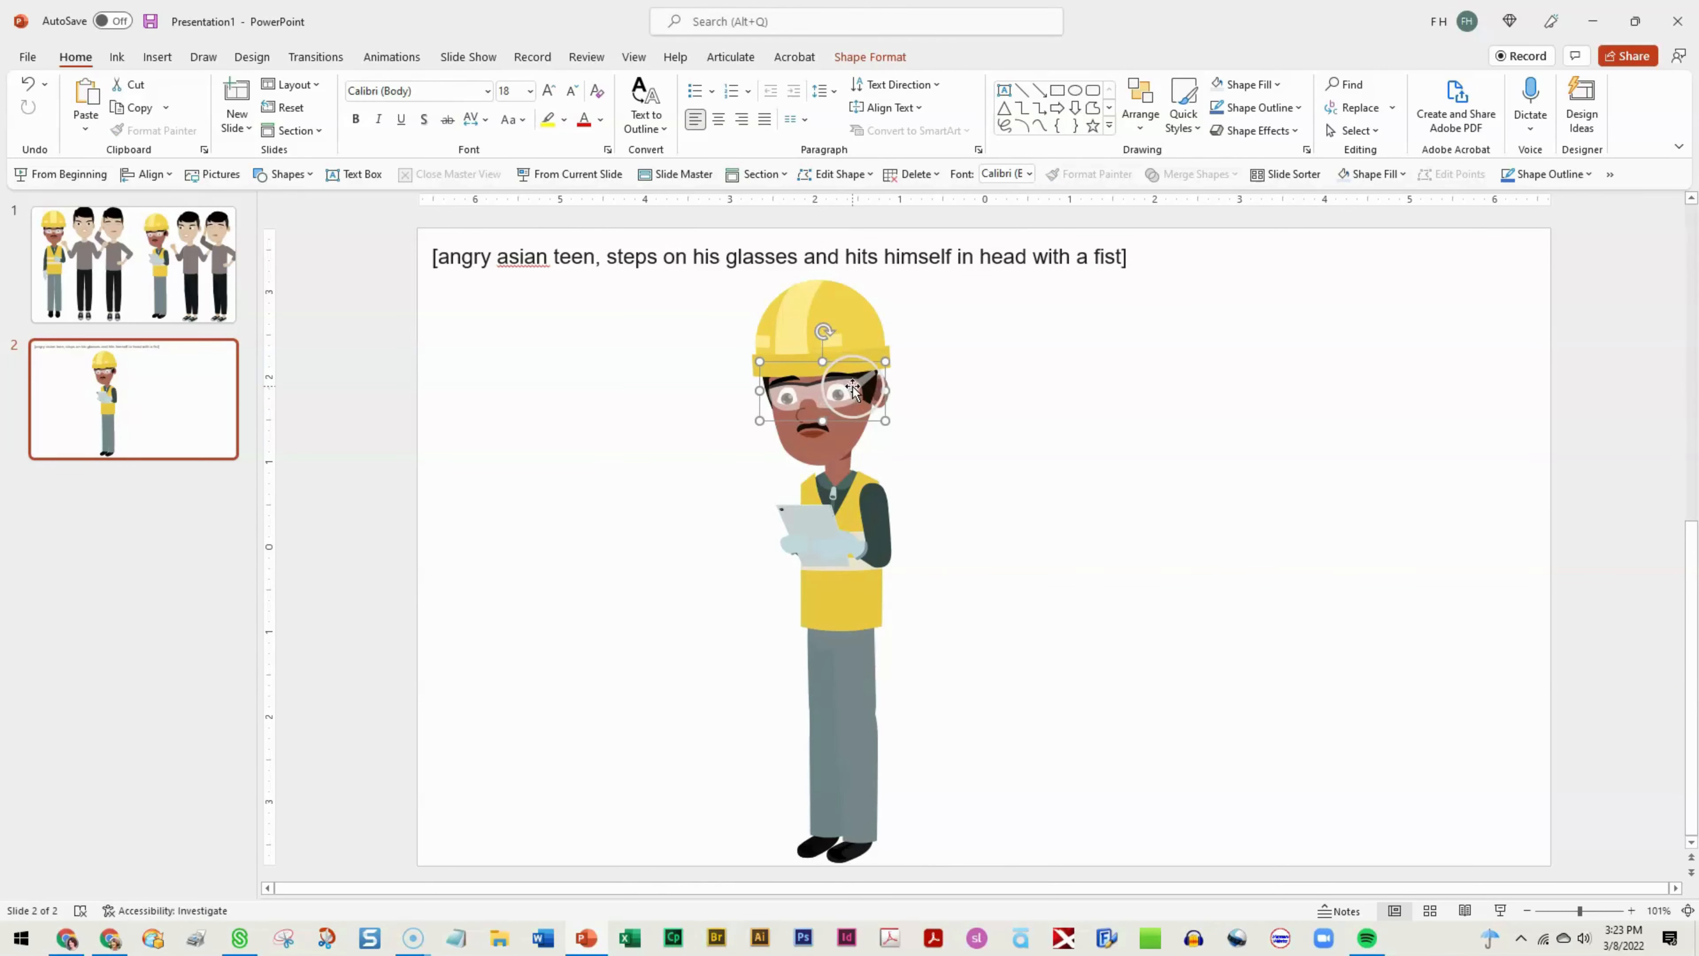
pyautogui.moveTo(841, 386); pyautogui.dragTo(600, 520)
pyautogui.click(628, 640)
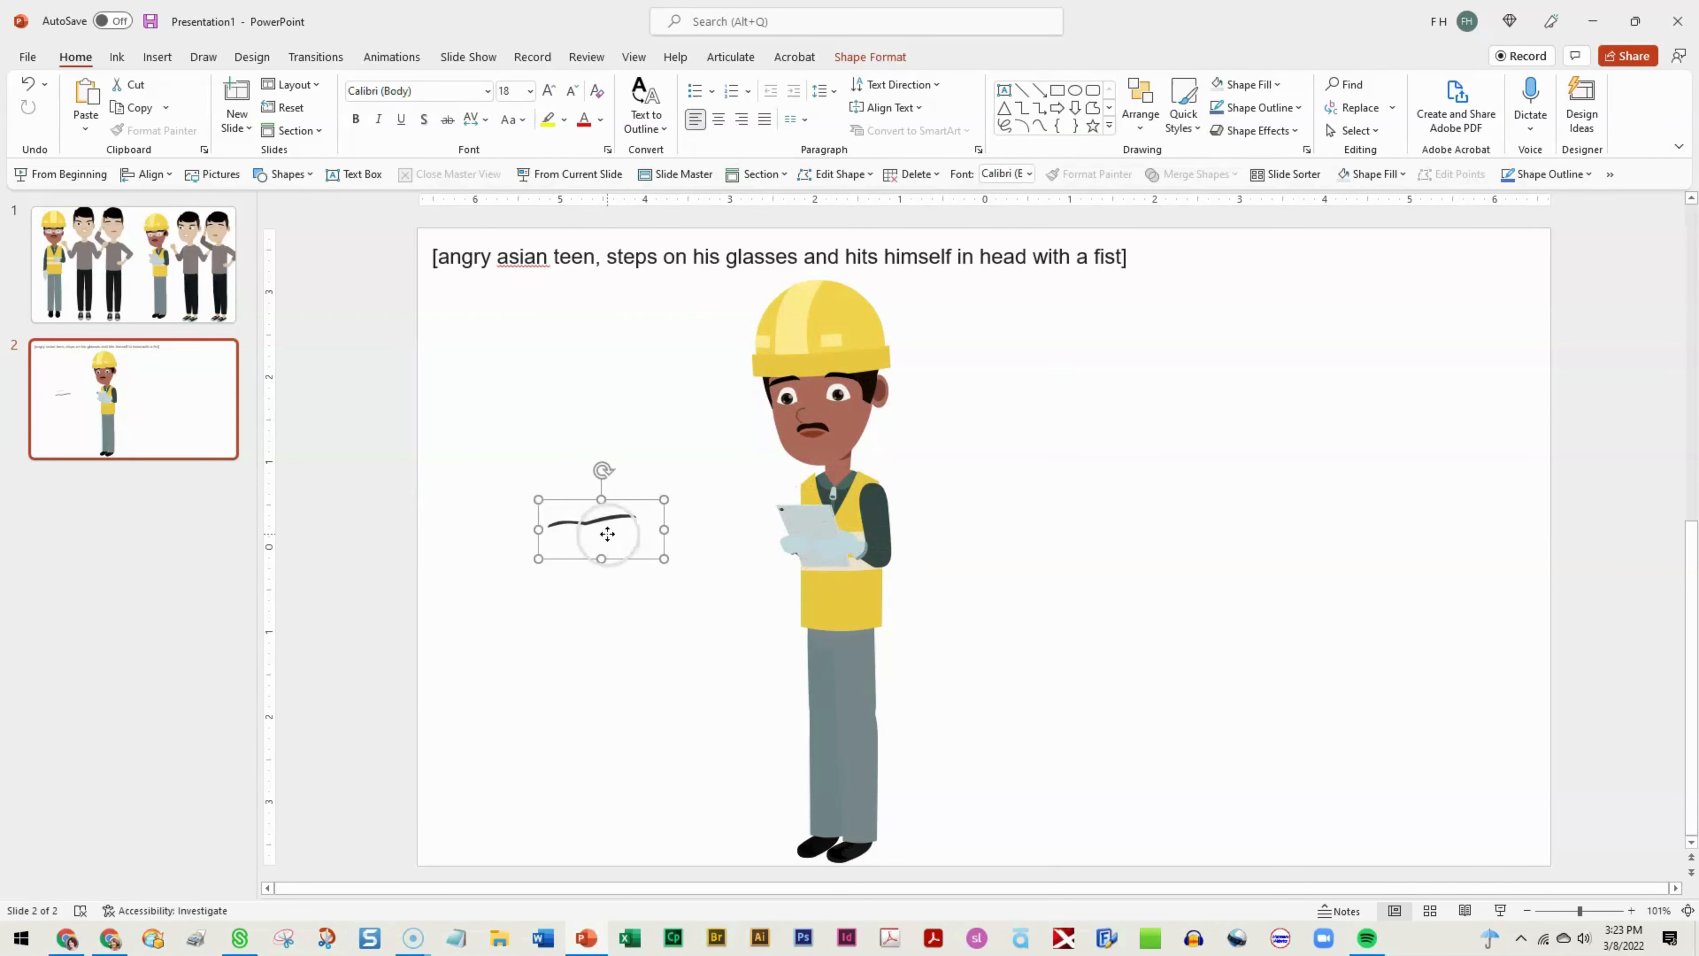
pyautogui.click(611, 535)
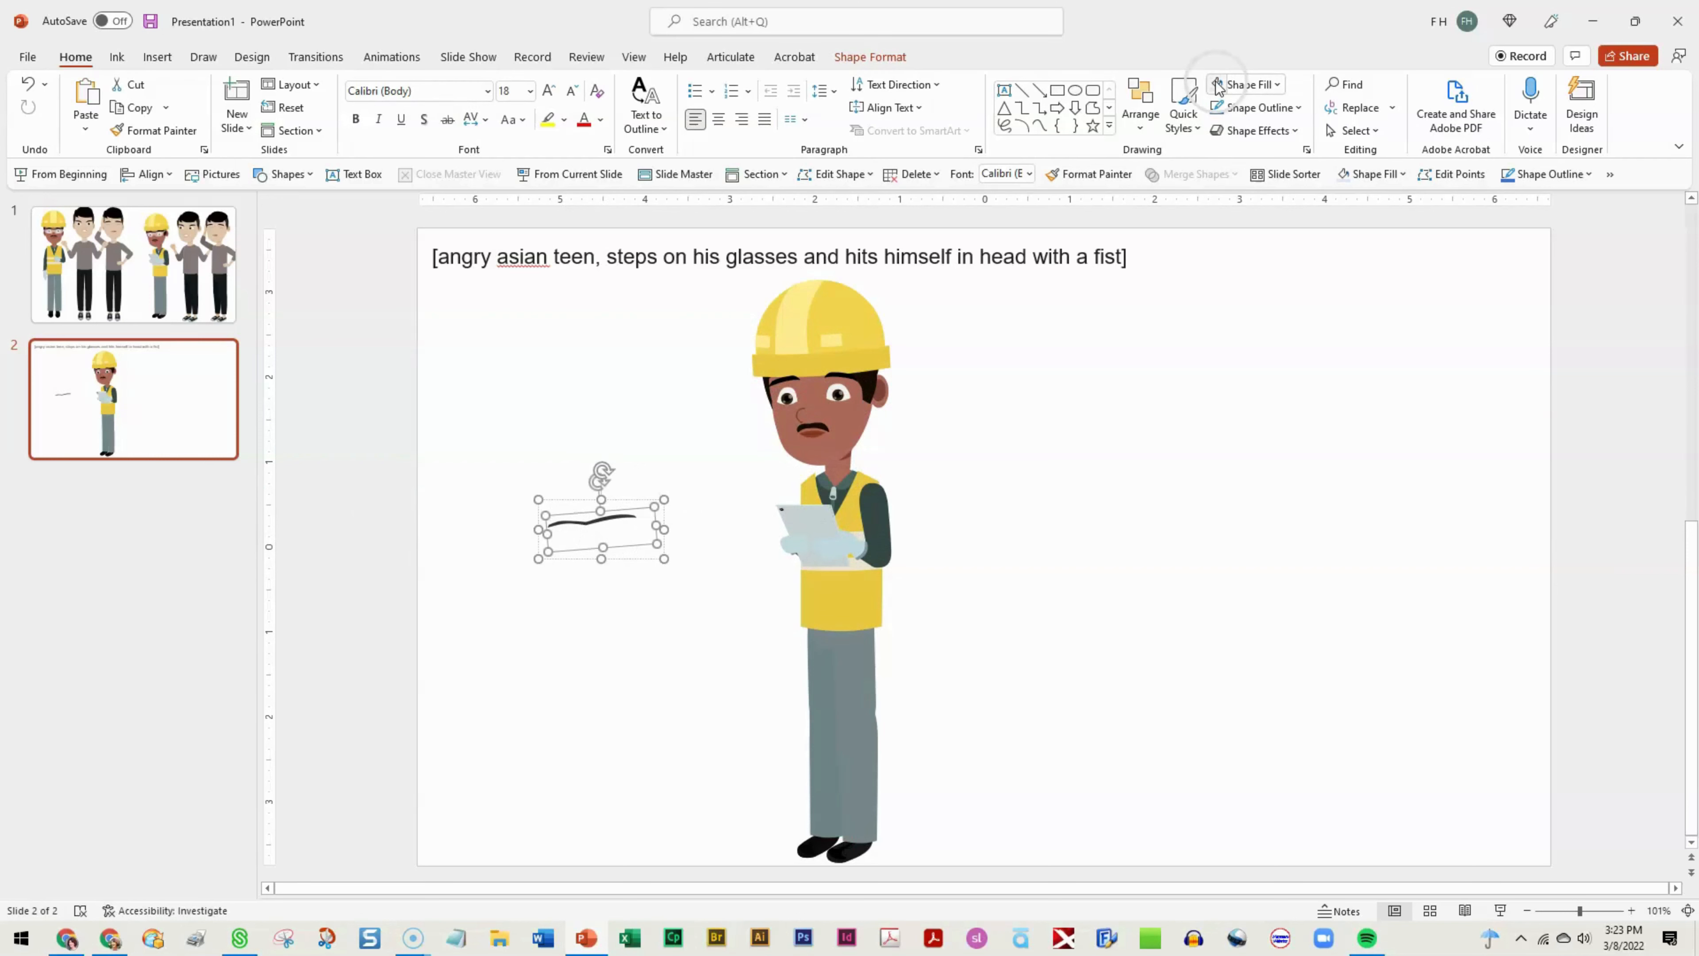
pyautogui.click(669, 742)
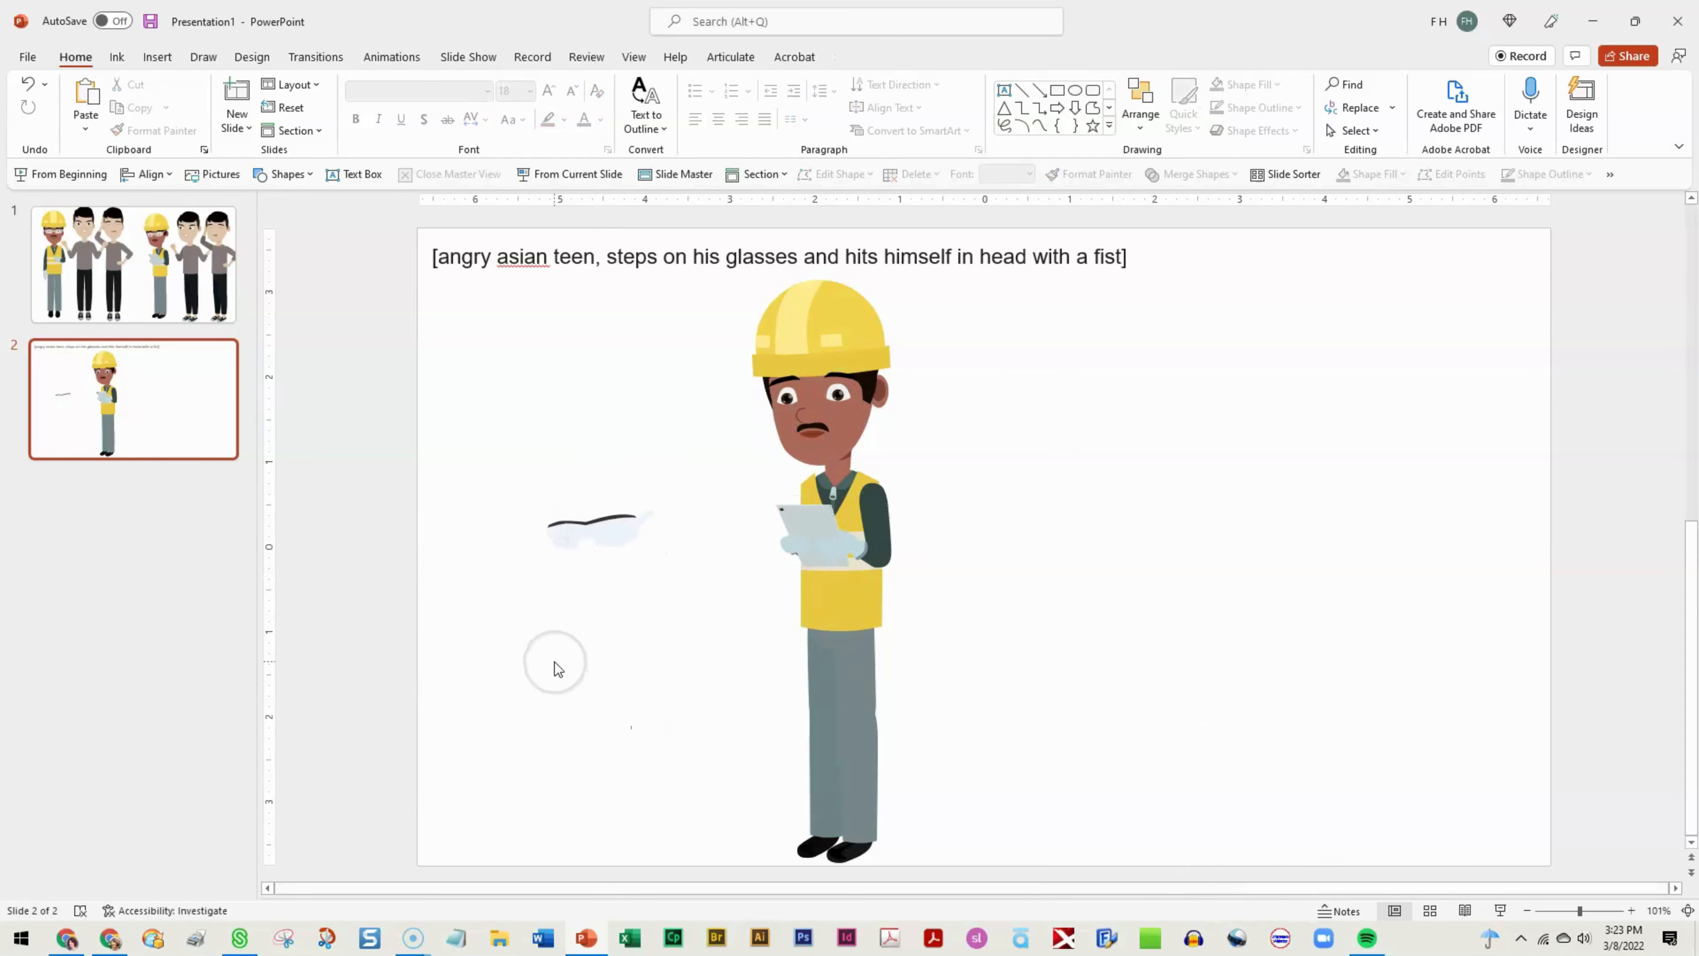
# - Delete all the worker's parts from slide 2, keeping only the detached safety glasses
pyautogui.click(834, 524)
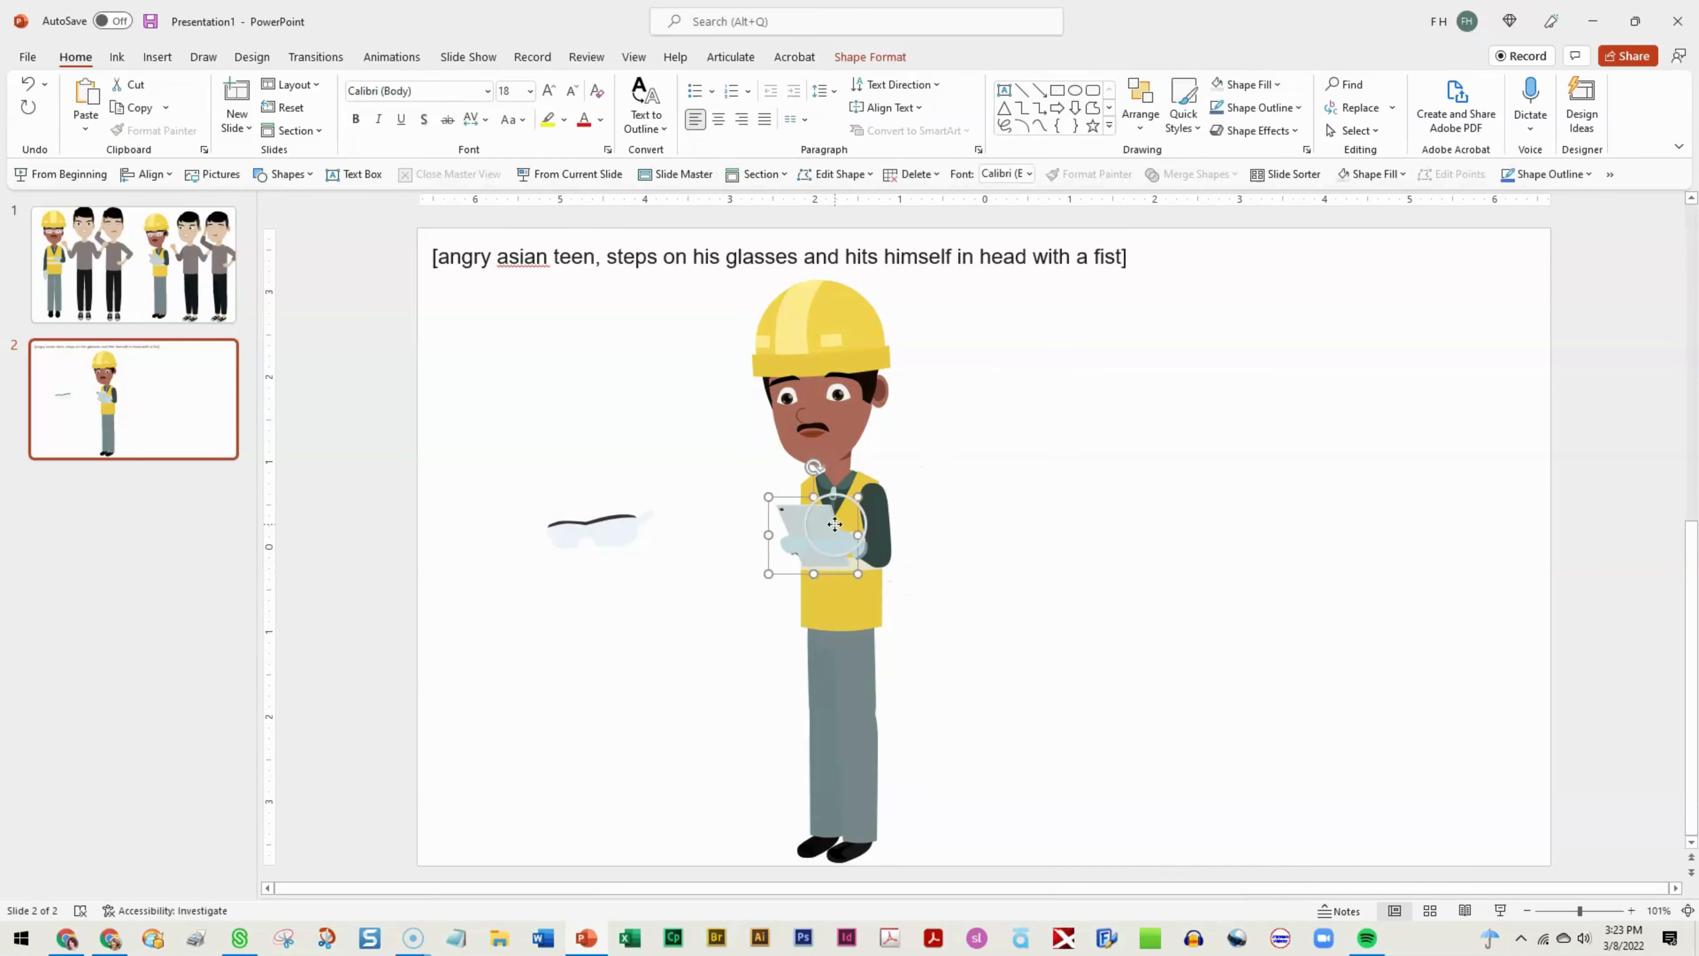
pyautogui.click(997, 852)
pyautogui.moveTo(946, 875); pyautogui.dragTo(737, 269)
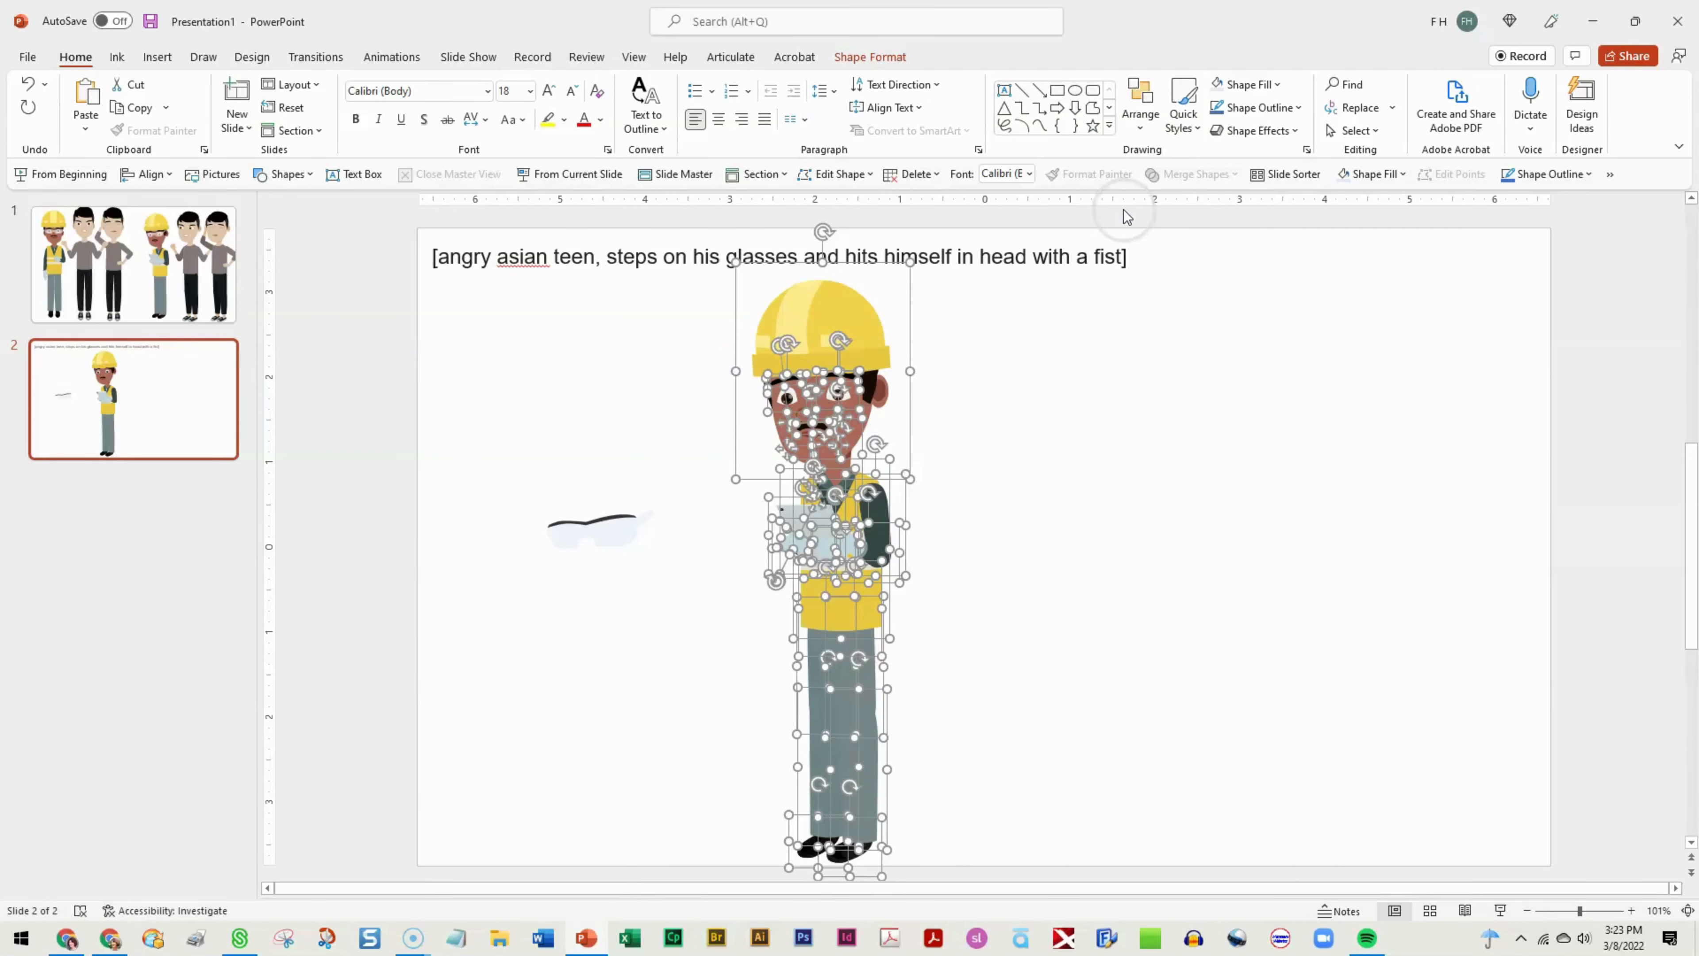
pyautogui.press('Delete')
pyautogui.click(893, 307)
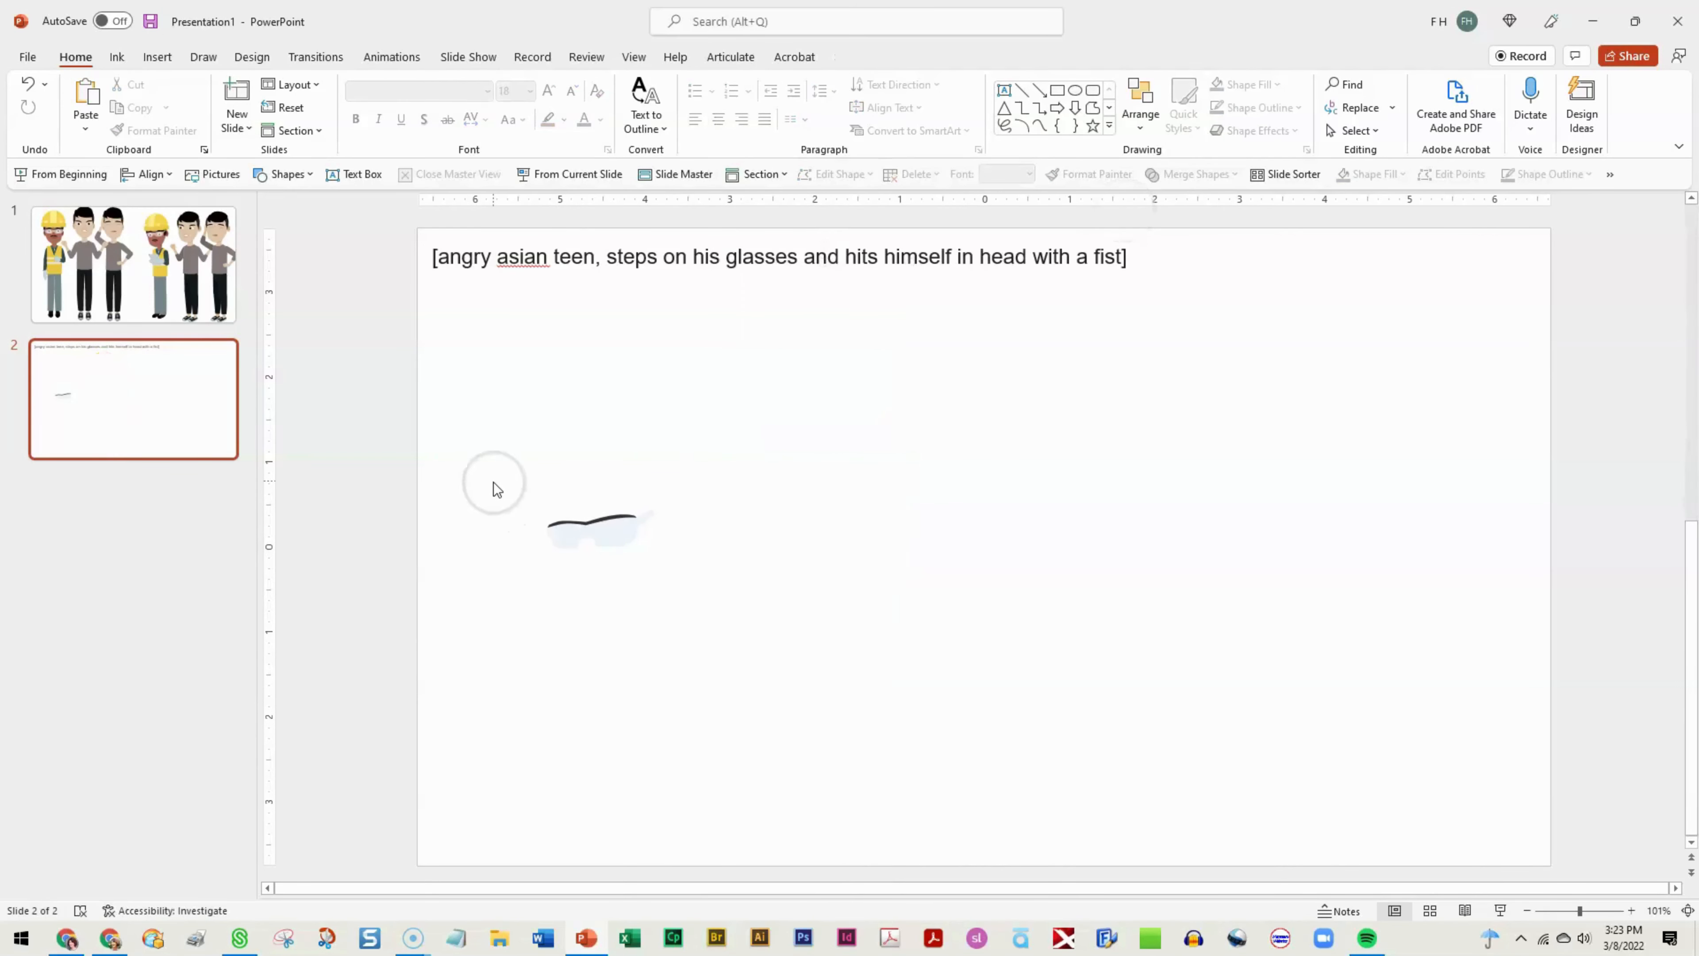
# - Turn the whole pair of glasses upside down and place it near the slide's lower edge, left of centre
pyautogui.moveTo(495, 487)
pyautogui.mouseDown()
pyautogui.moveTo(710, 555)
pyautogui.moveTo(694, 570)
pyautogui.mouseUp()
pyautogui.moveTo(599, 469)
pyautogui.mouseDown()
pyautogui.moveTo(656, 520)
pyautogui.moveTo(584, 576)
pyautogui.moveTo(606, 543)
pyautogui.moveTo(871, 795)
pyautogui.moveTo(692, 807)
pyautogui.mouseUp()
pyautogui.click(398, 709)
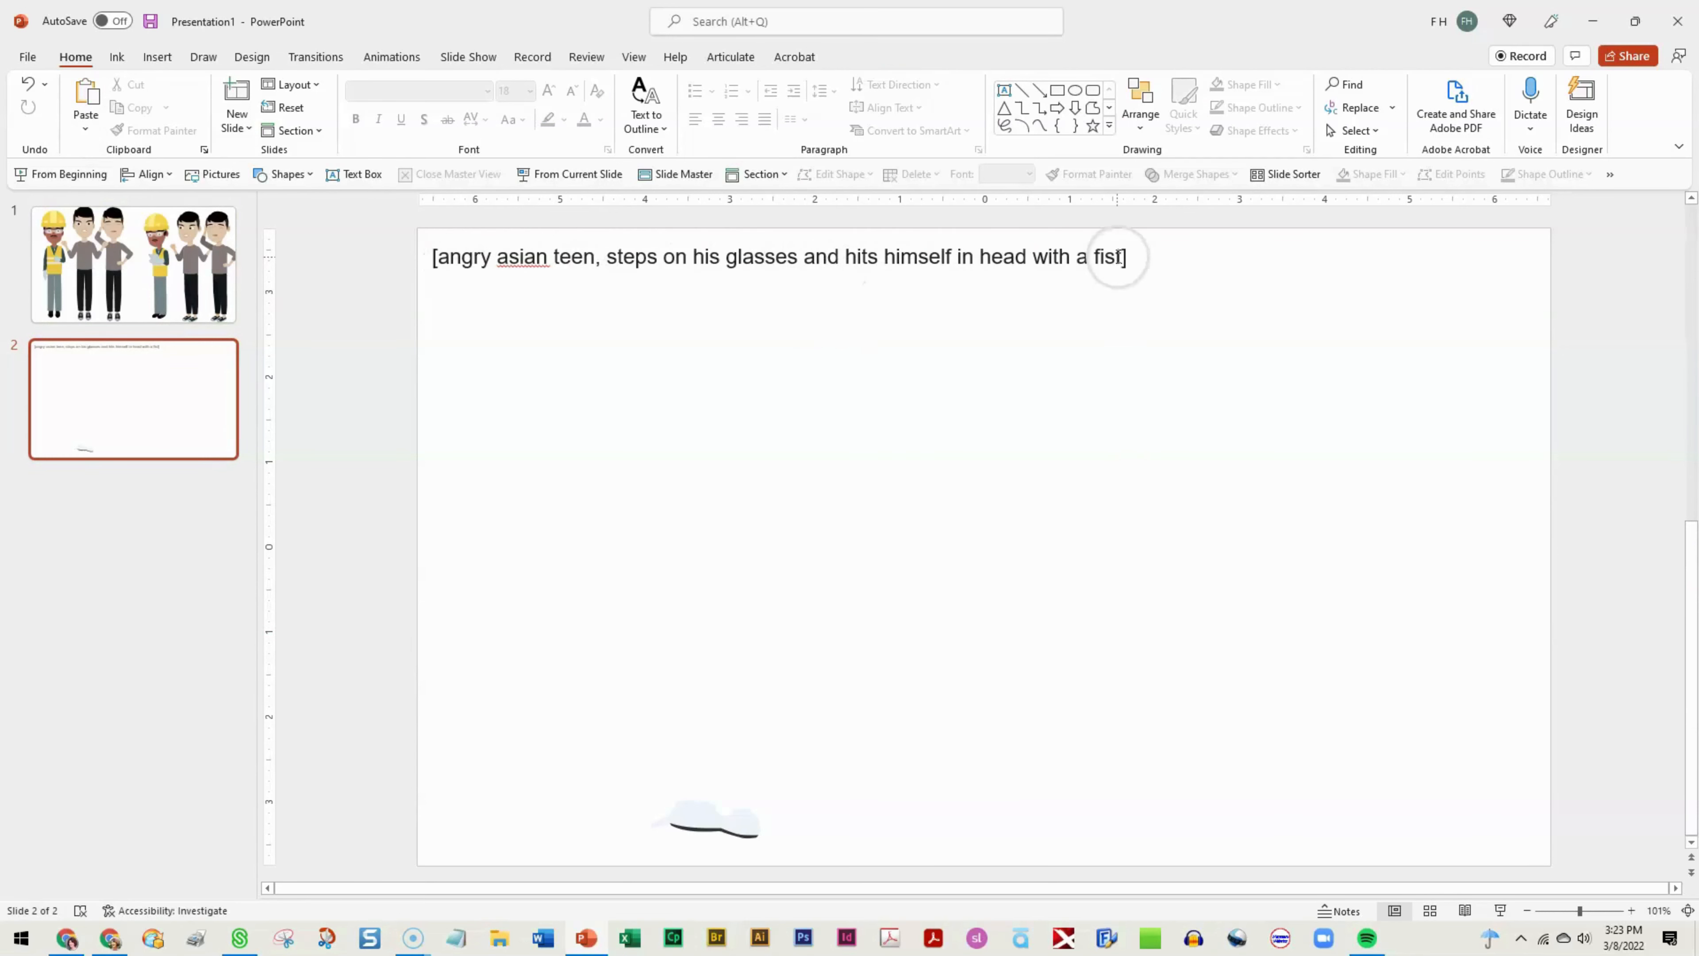
# - Split the caption into two bracketed parts: "[angry asian teen, steps on his glasses] and [hits himself in head with a fist]"
pyautogui.click(799, 257)
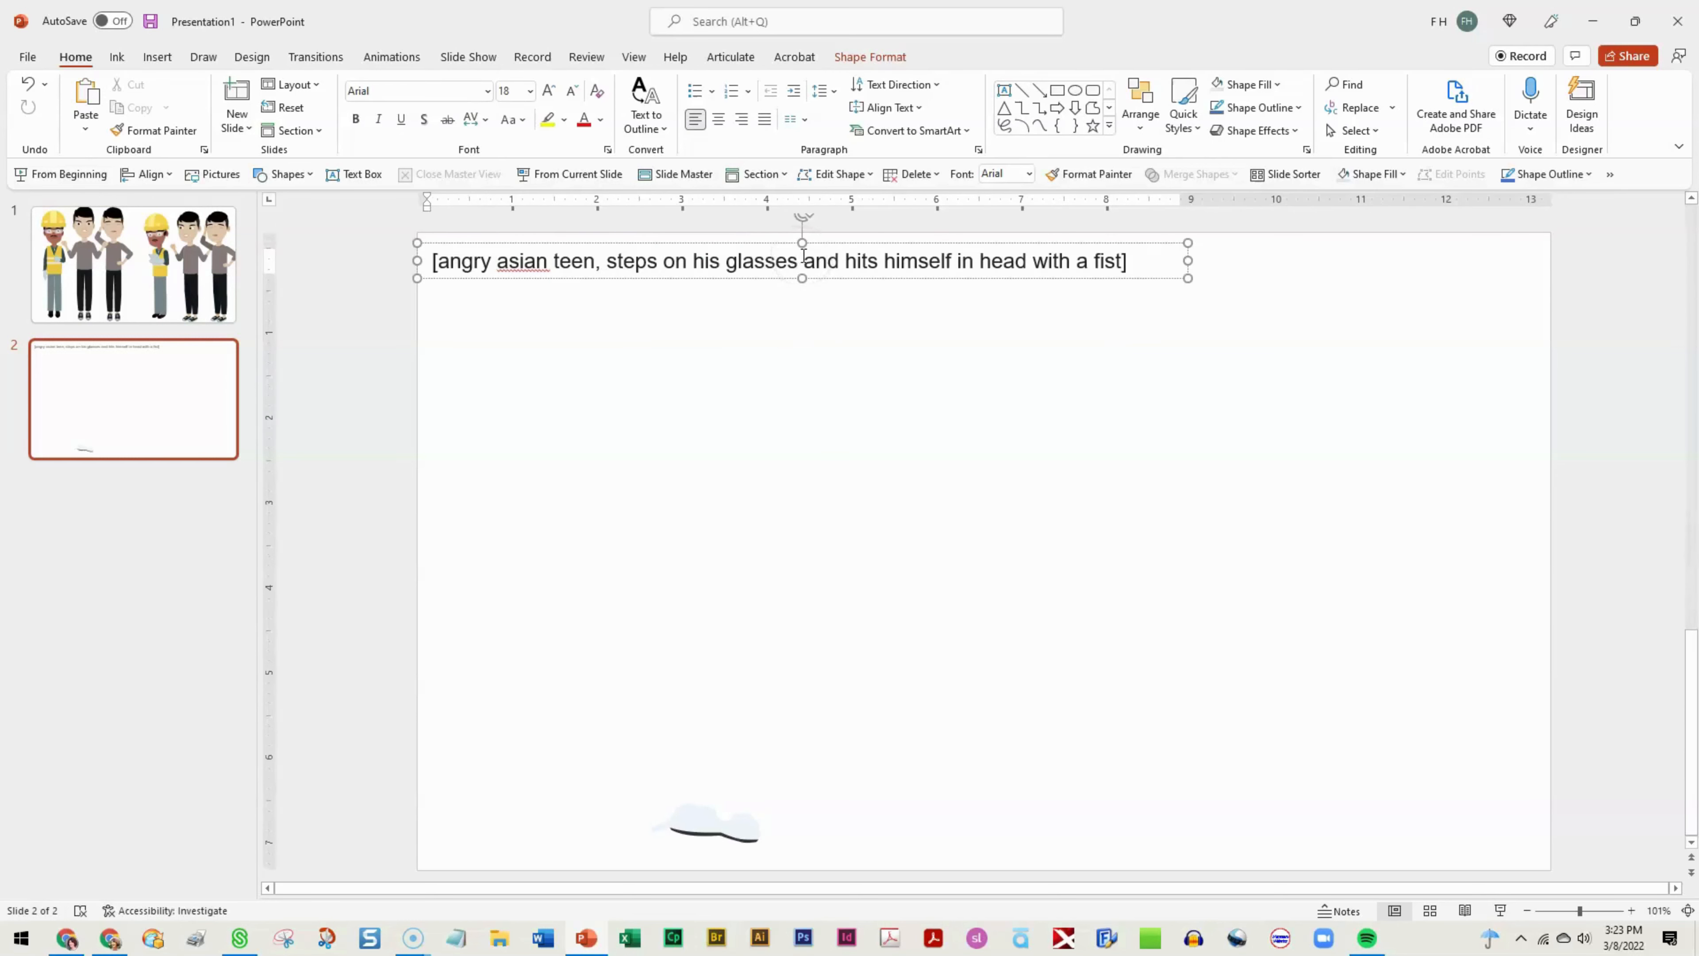
pyautogui.write(']')
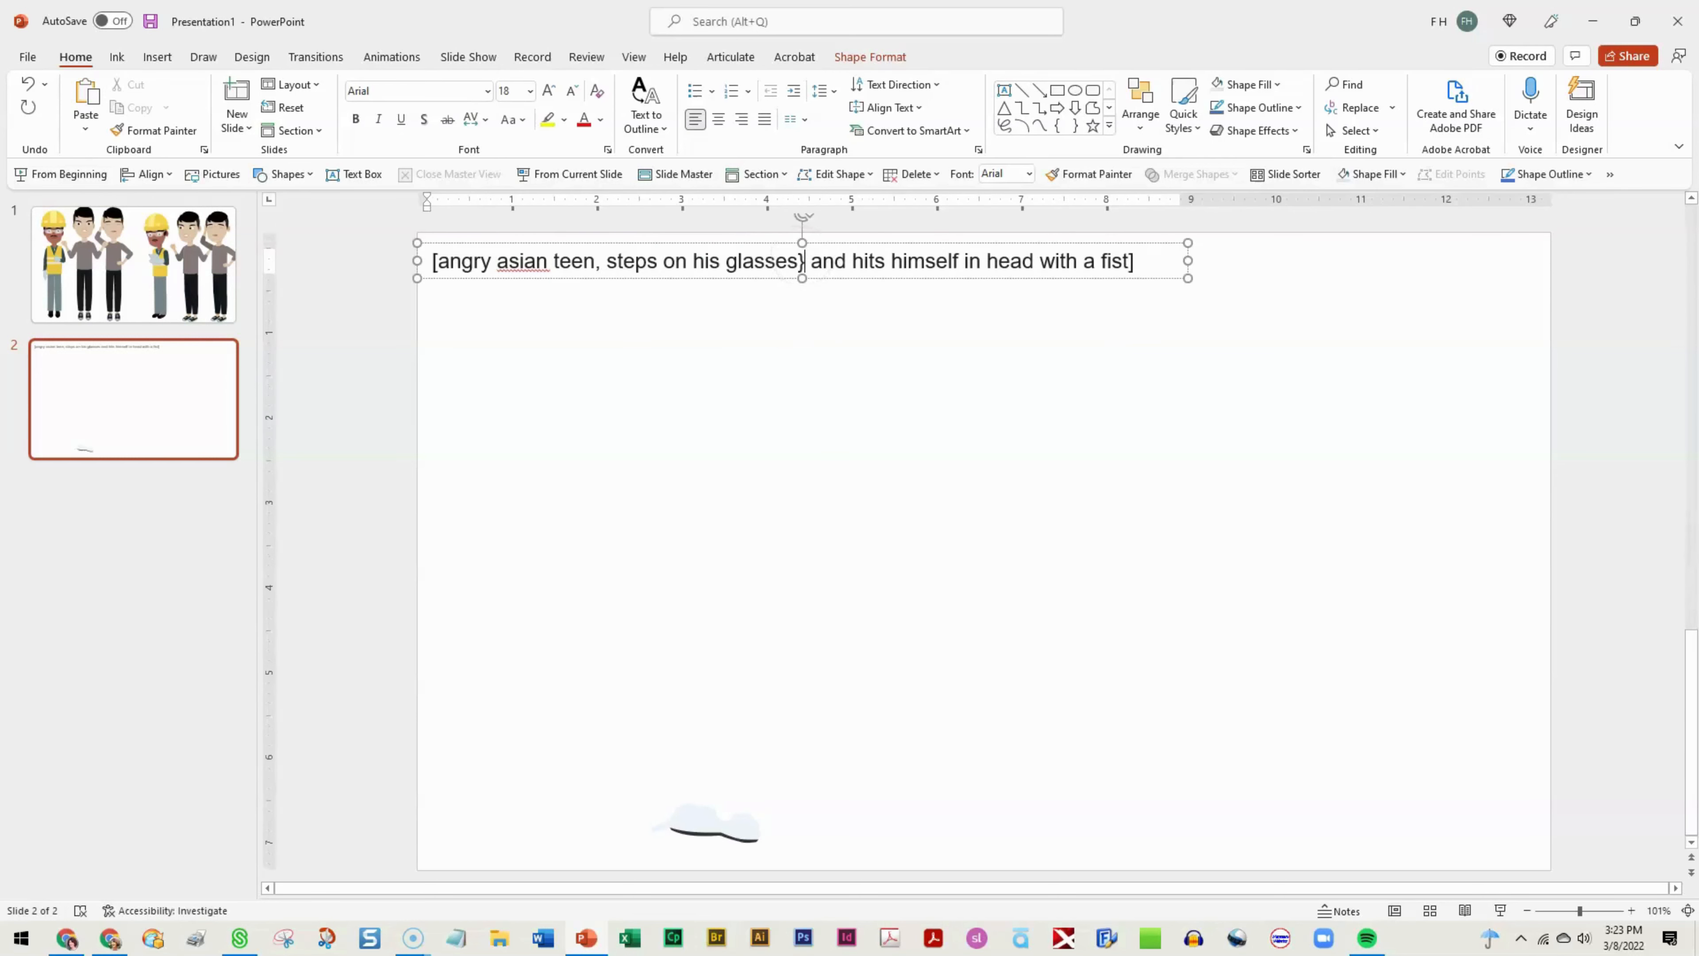
pyautogui.press('BackSpace')
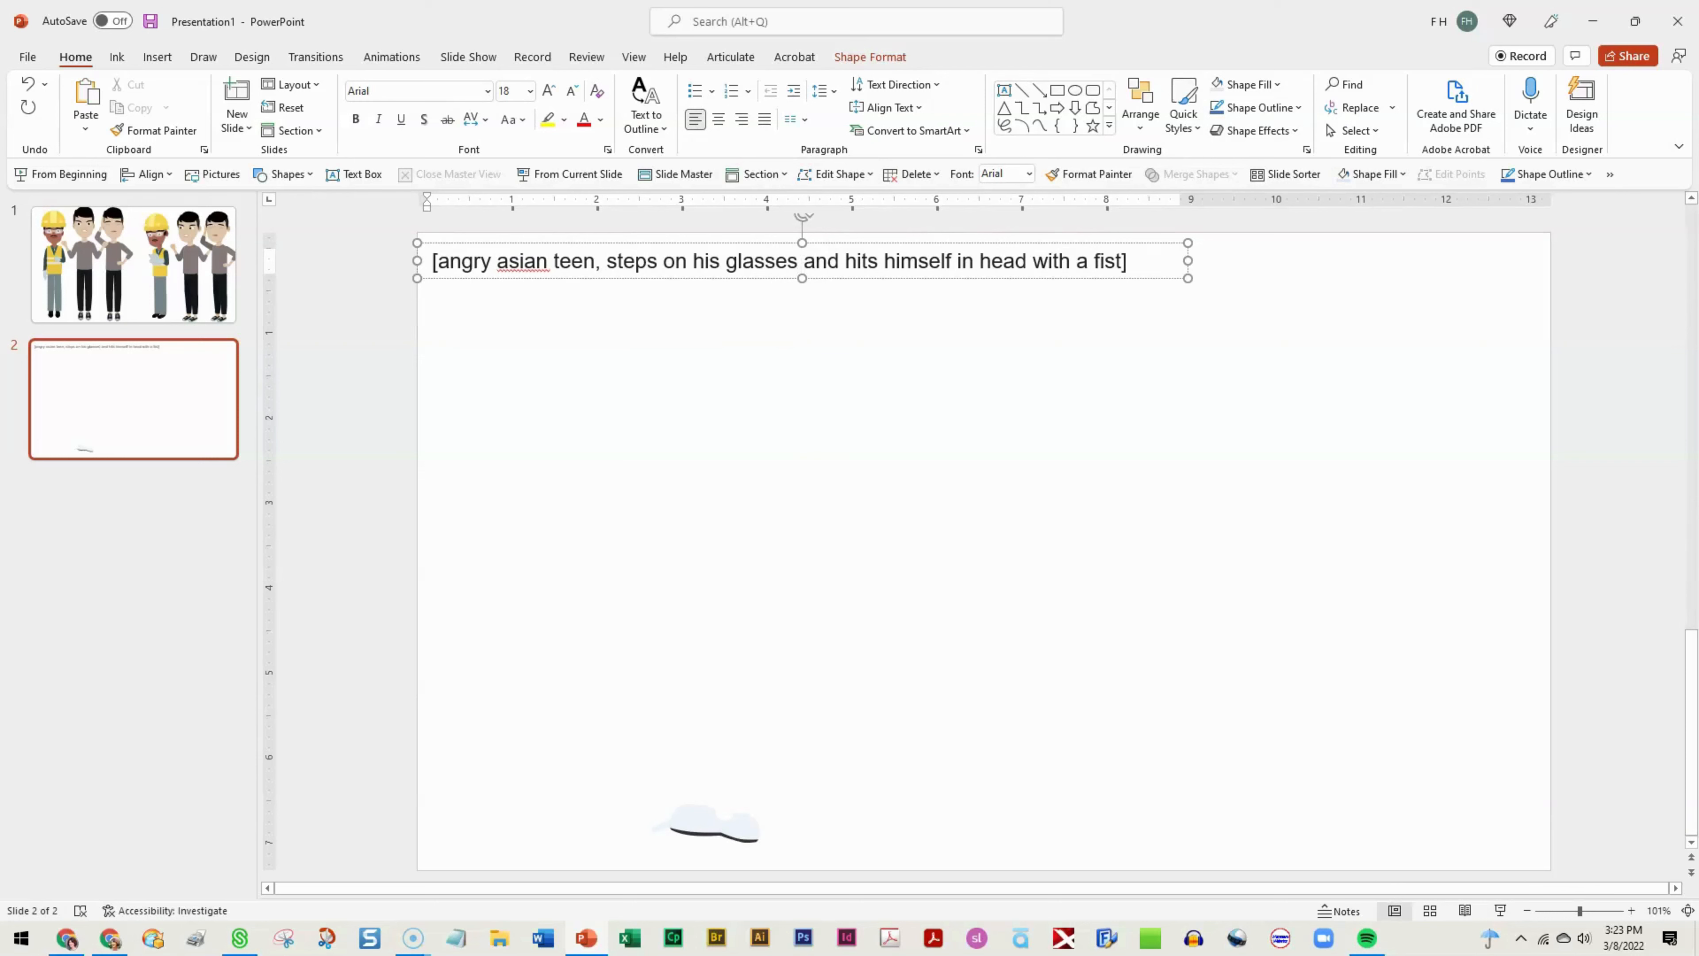
pyautogui.write(']')
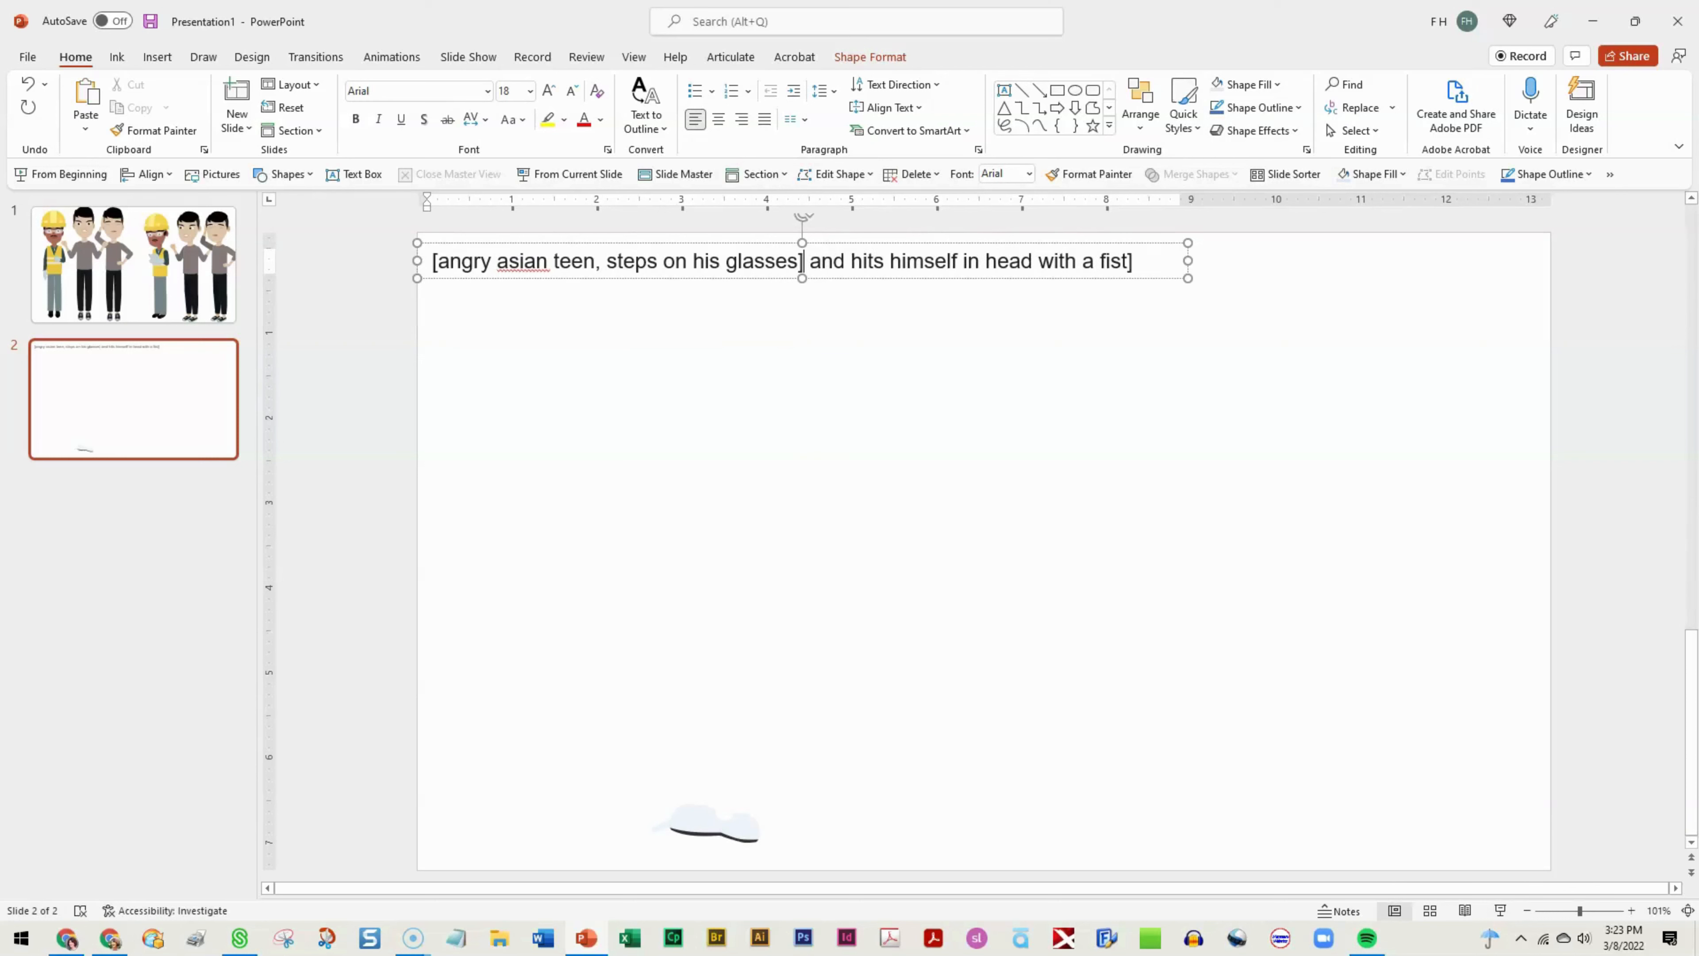
pyautogui.click(853, 255)
pyautogui.write('[')
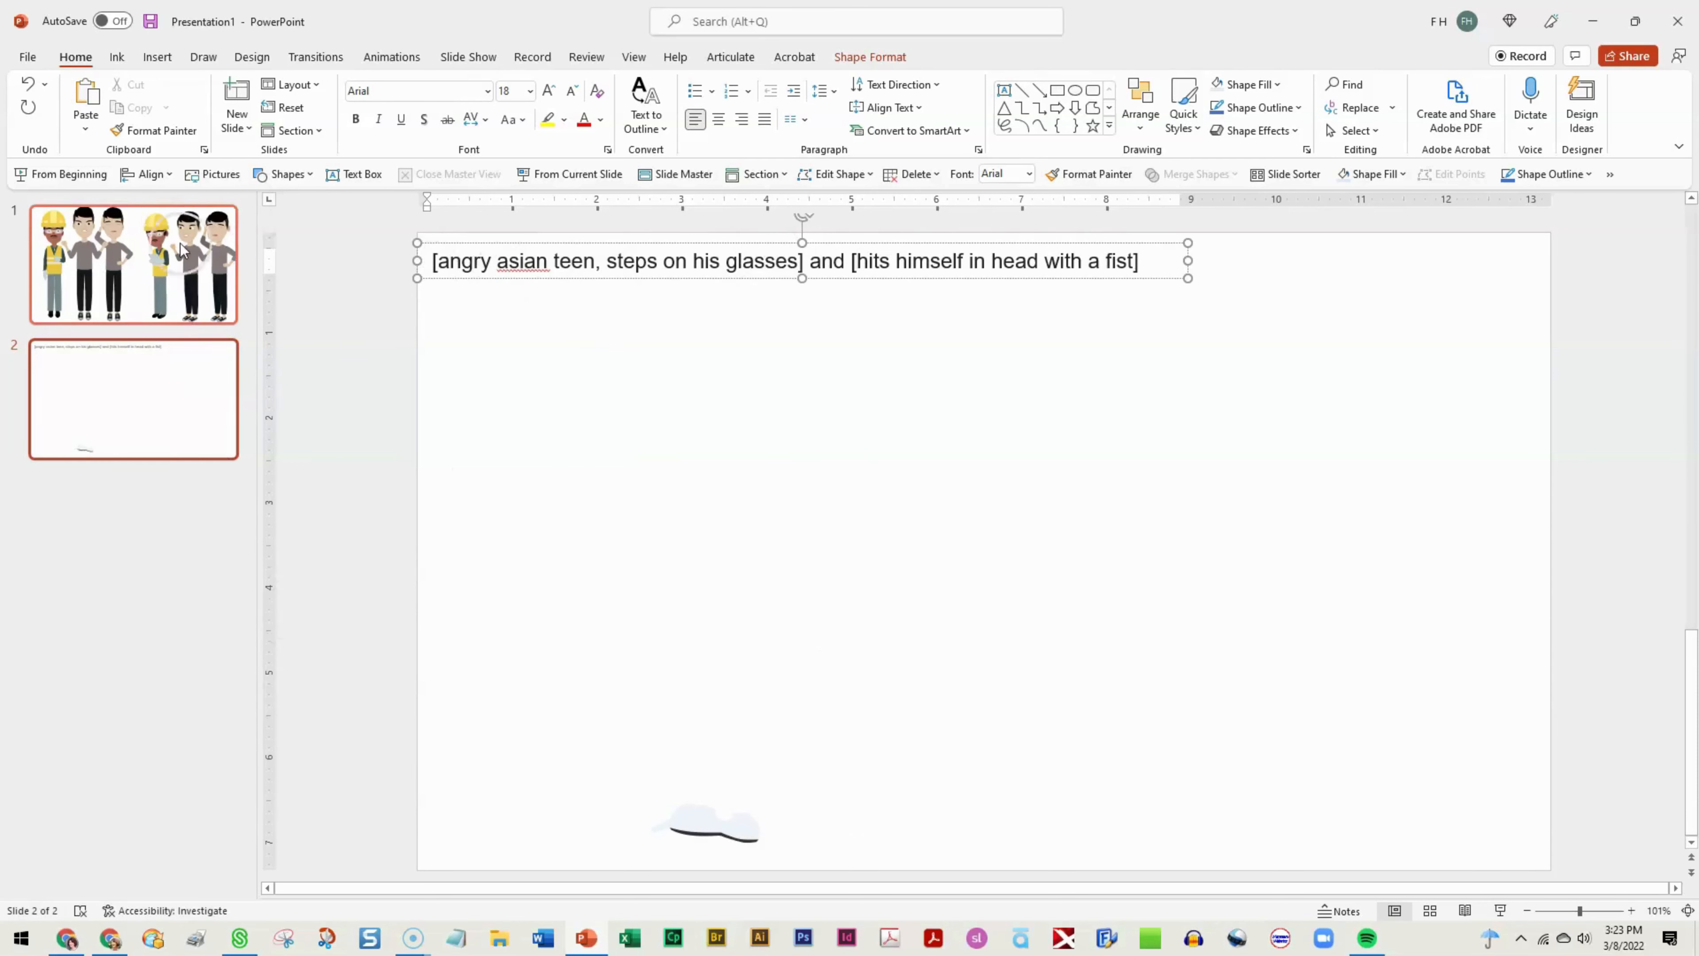
# - Copy the side-facing angry teen with raised fists from slide 1 and paste him onto slide 2
pyautogui.click(189, 265)
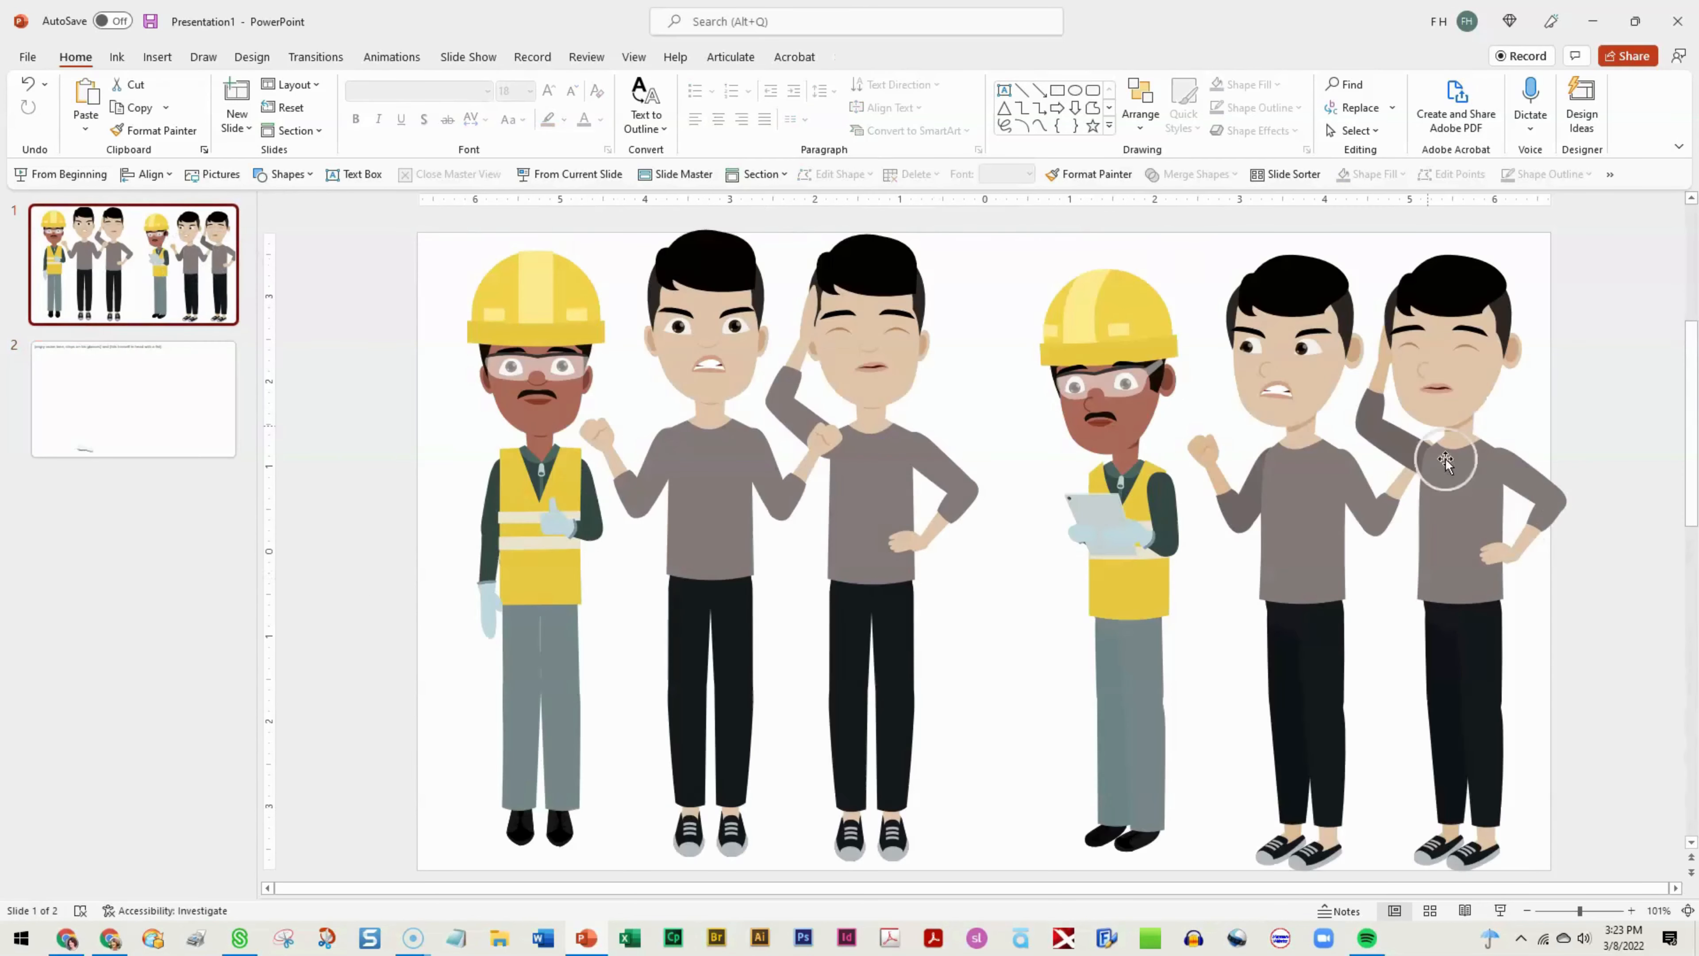
pyautogui.click(1312, 274)
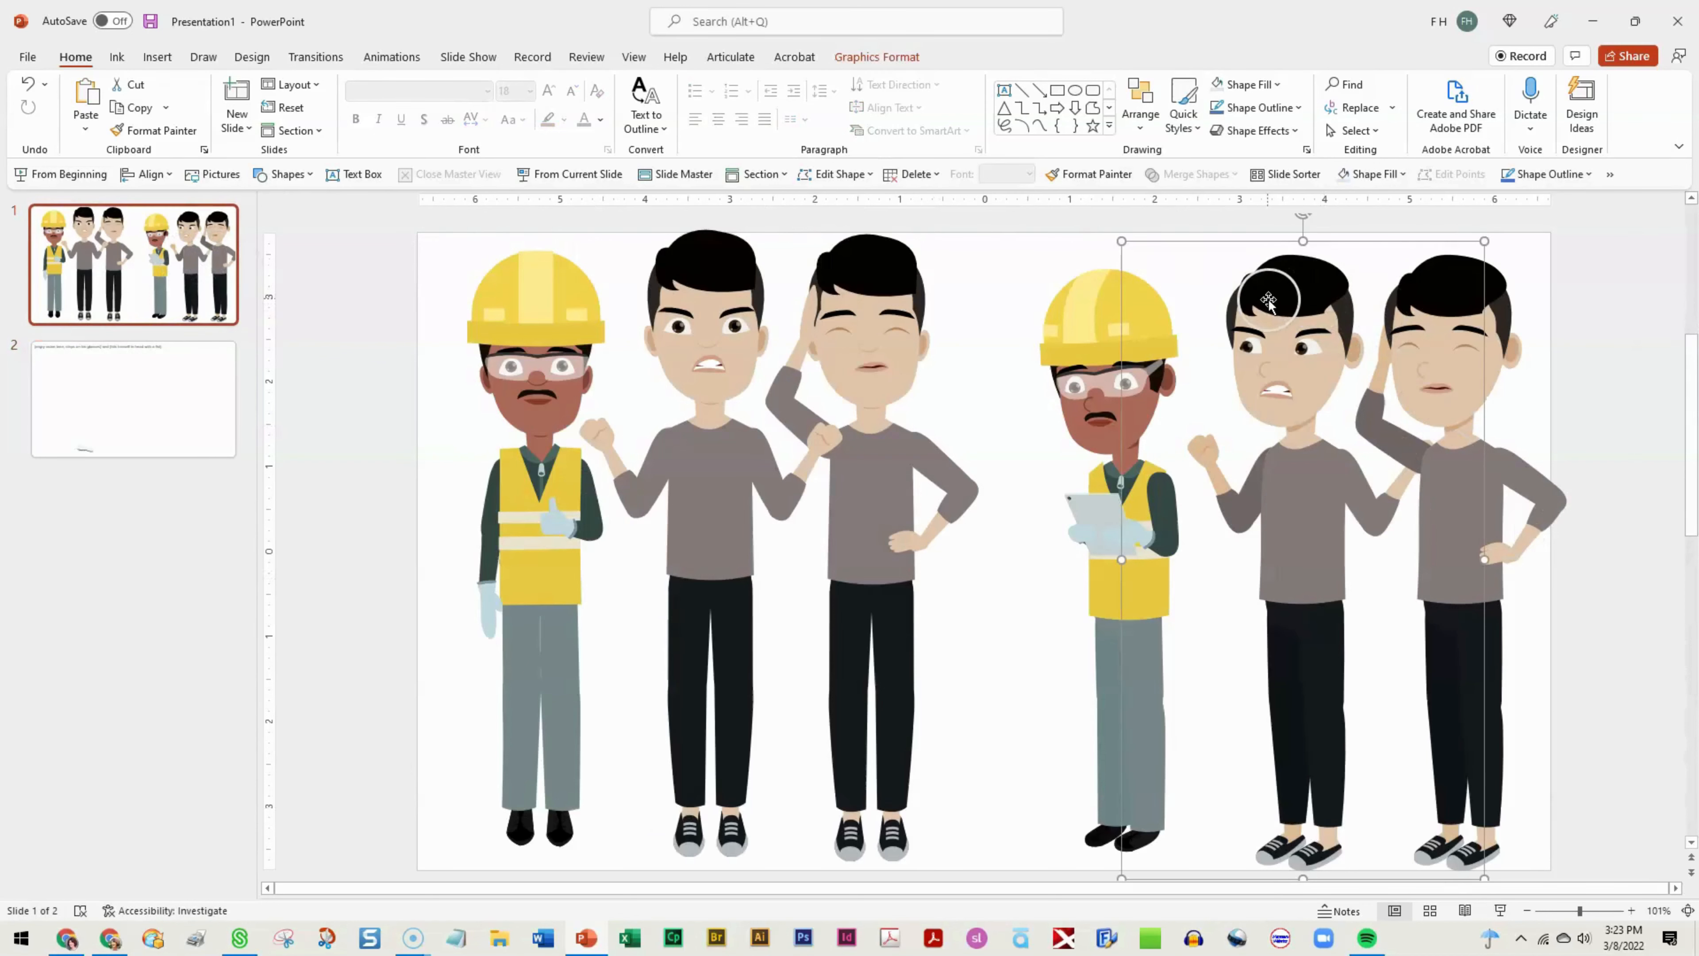
pyautogui.rightClick(1268, 299)
pyautogui.press('Escape')
pyautogui.click(88, 419)
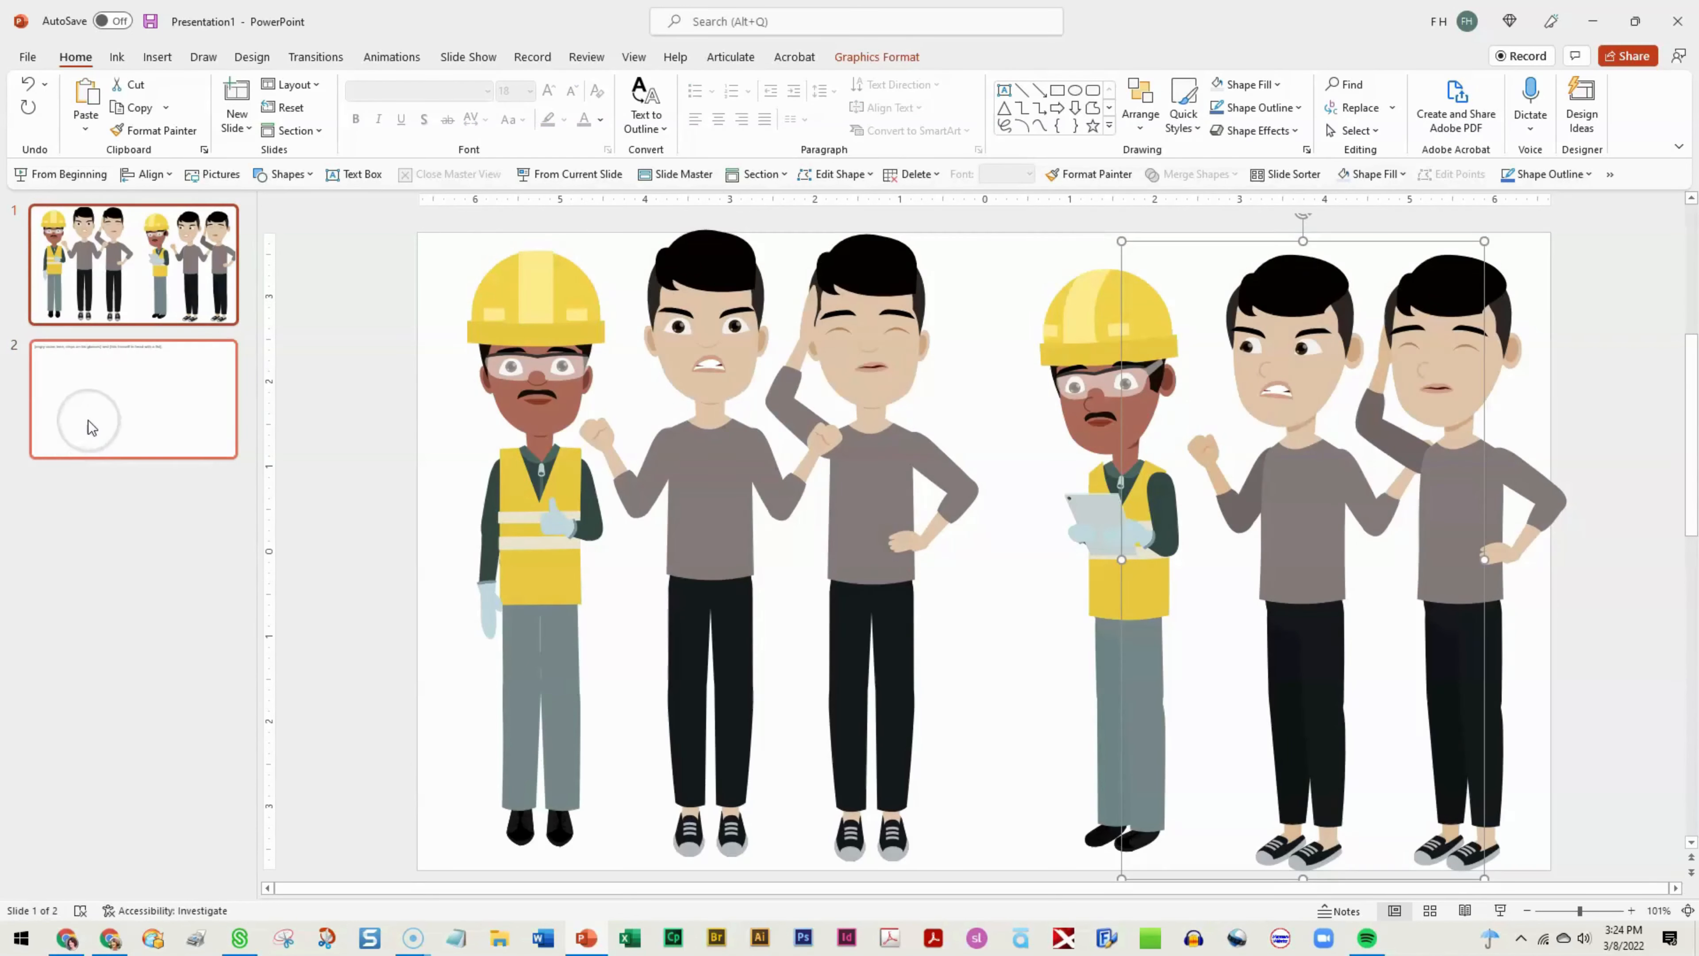
pyautogui.rightClick(372, 436)
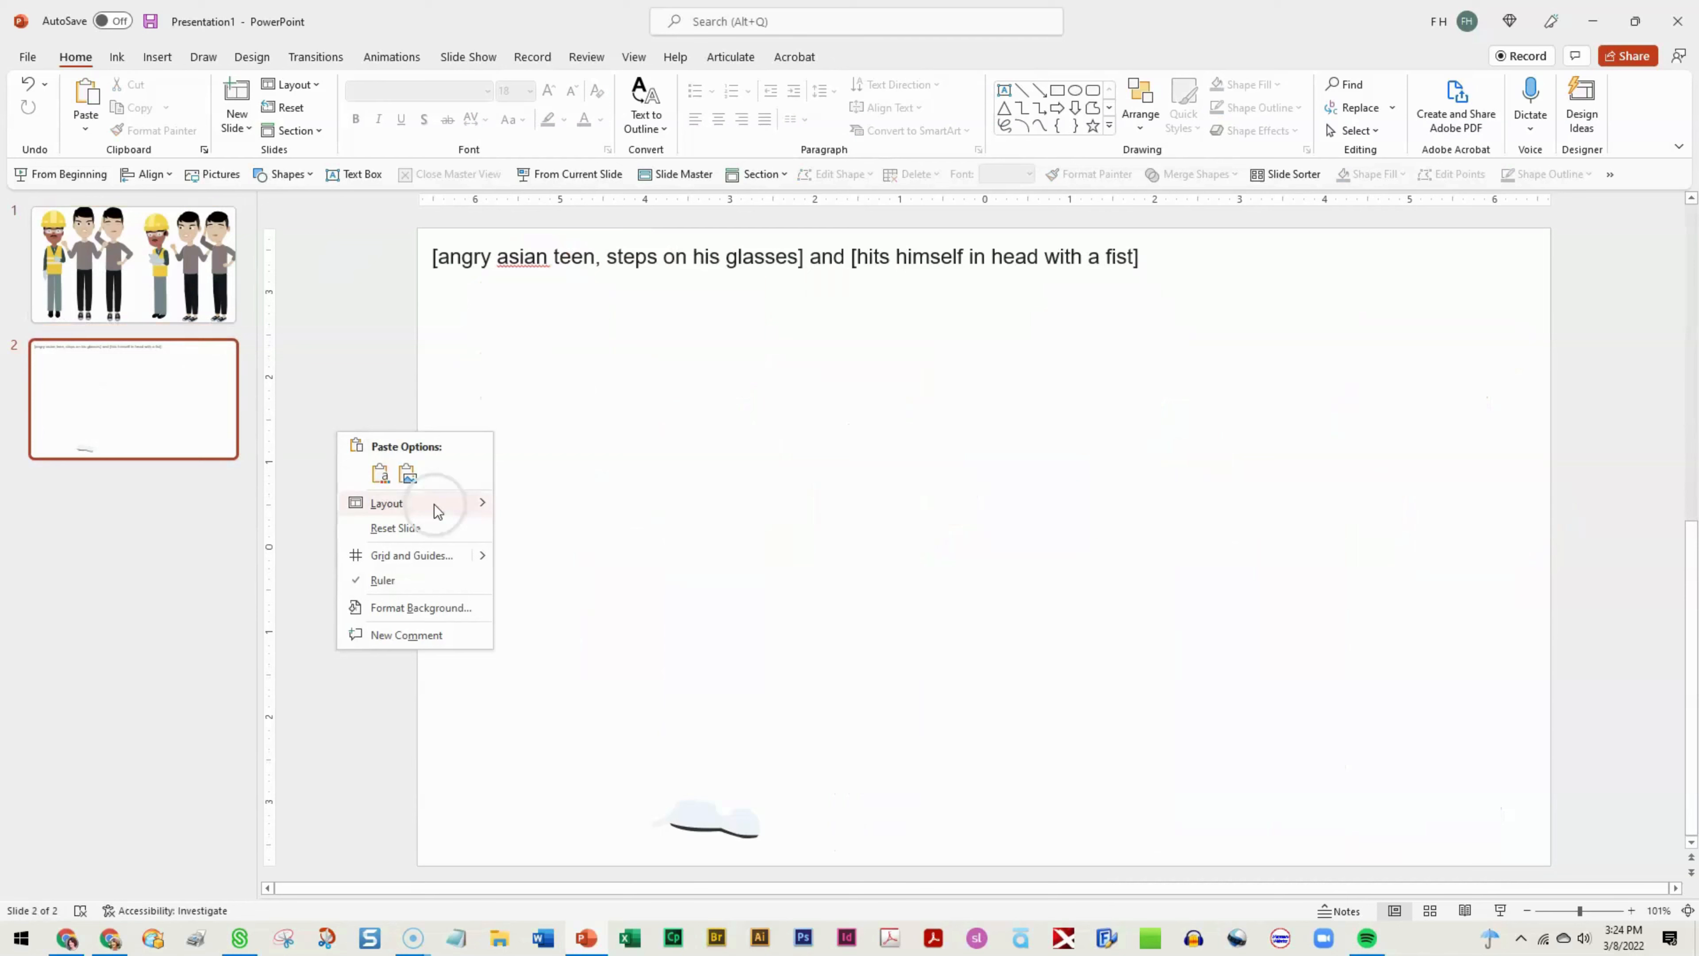
pyautogui.click(380, 474)
pyautogui.click(1289, 497)
# - Move the caption text box above the slide's upper edge and place the teen just right of the glasses
pyautogui.click(762, 263)
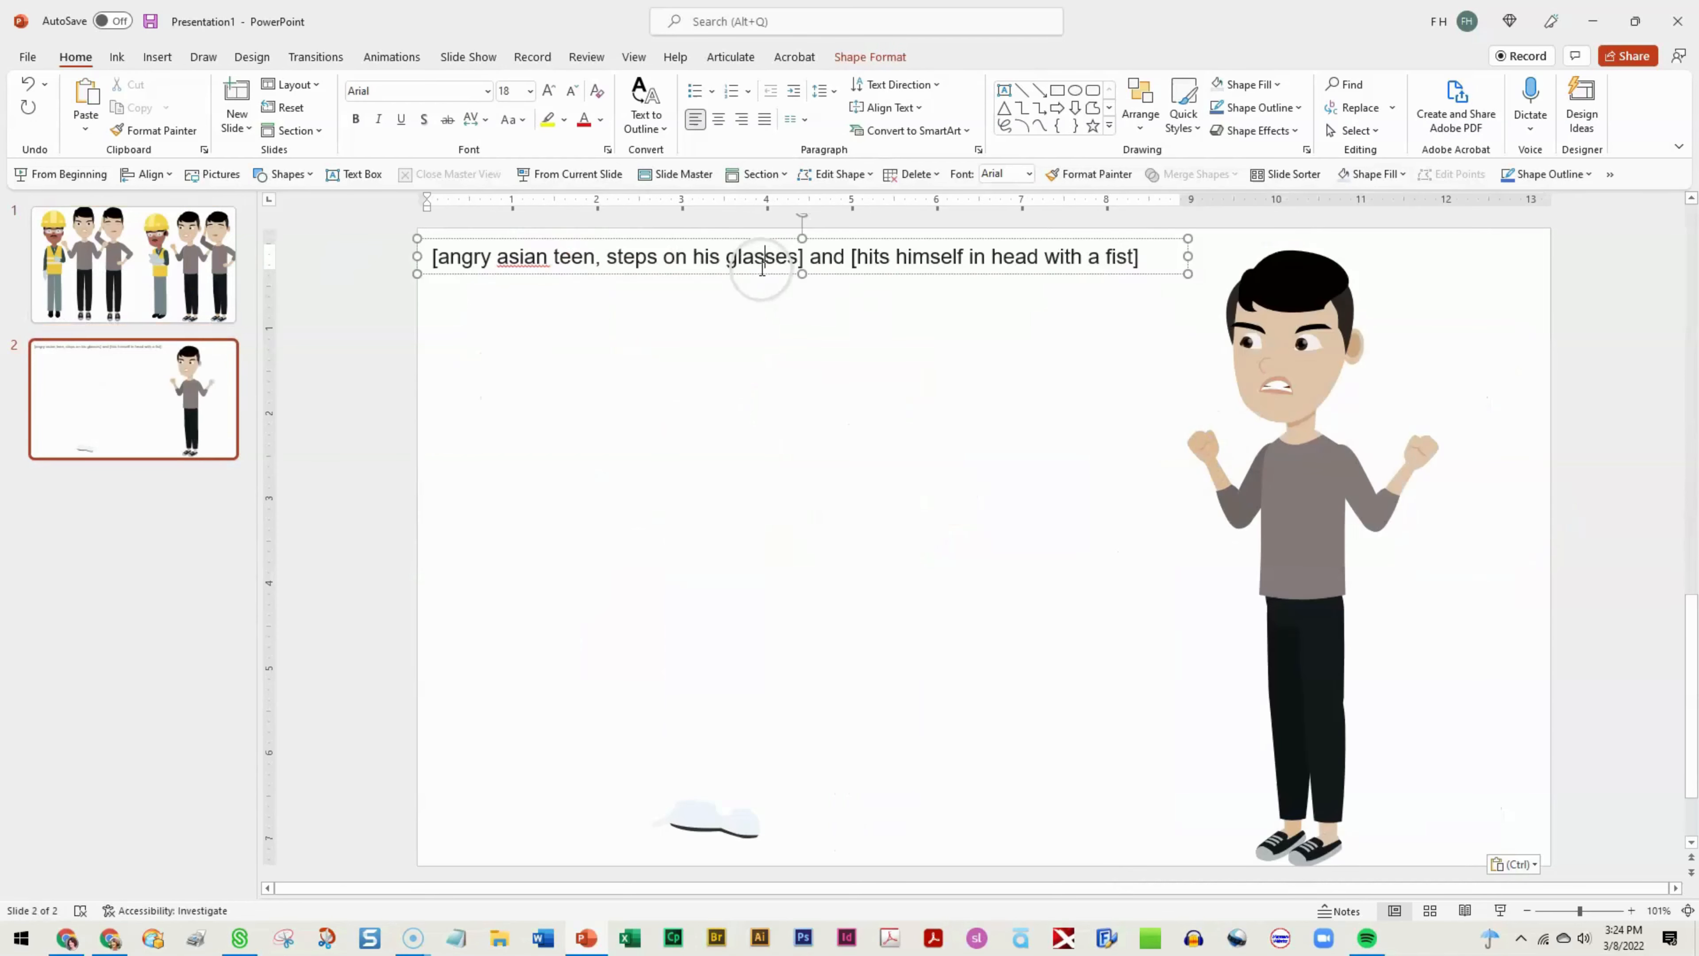
pyautogui.moveTo(753, 274); pyautogui.dragTo(752, 224)
pyautogui.moveTo(1285, 443); pyautogui.dragTo(874, 430)
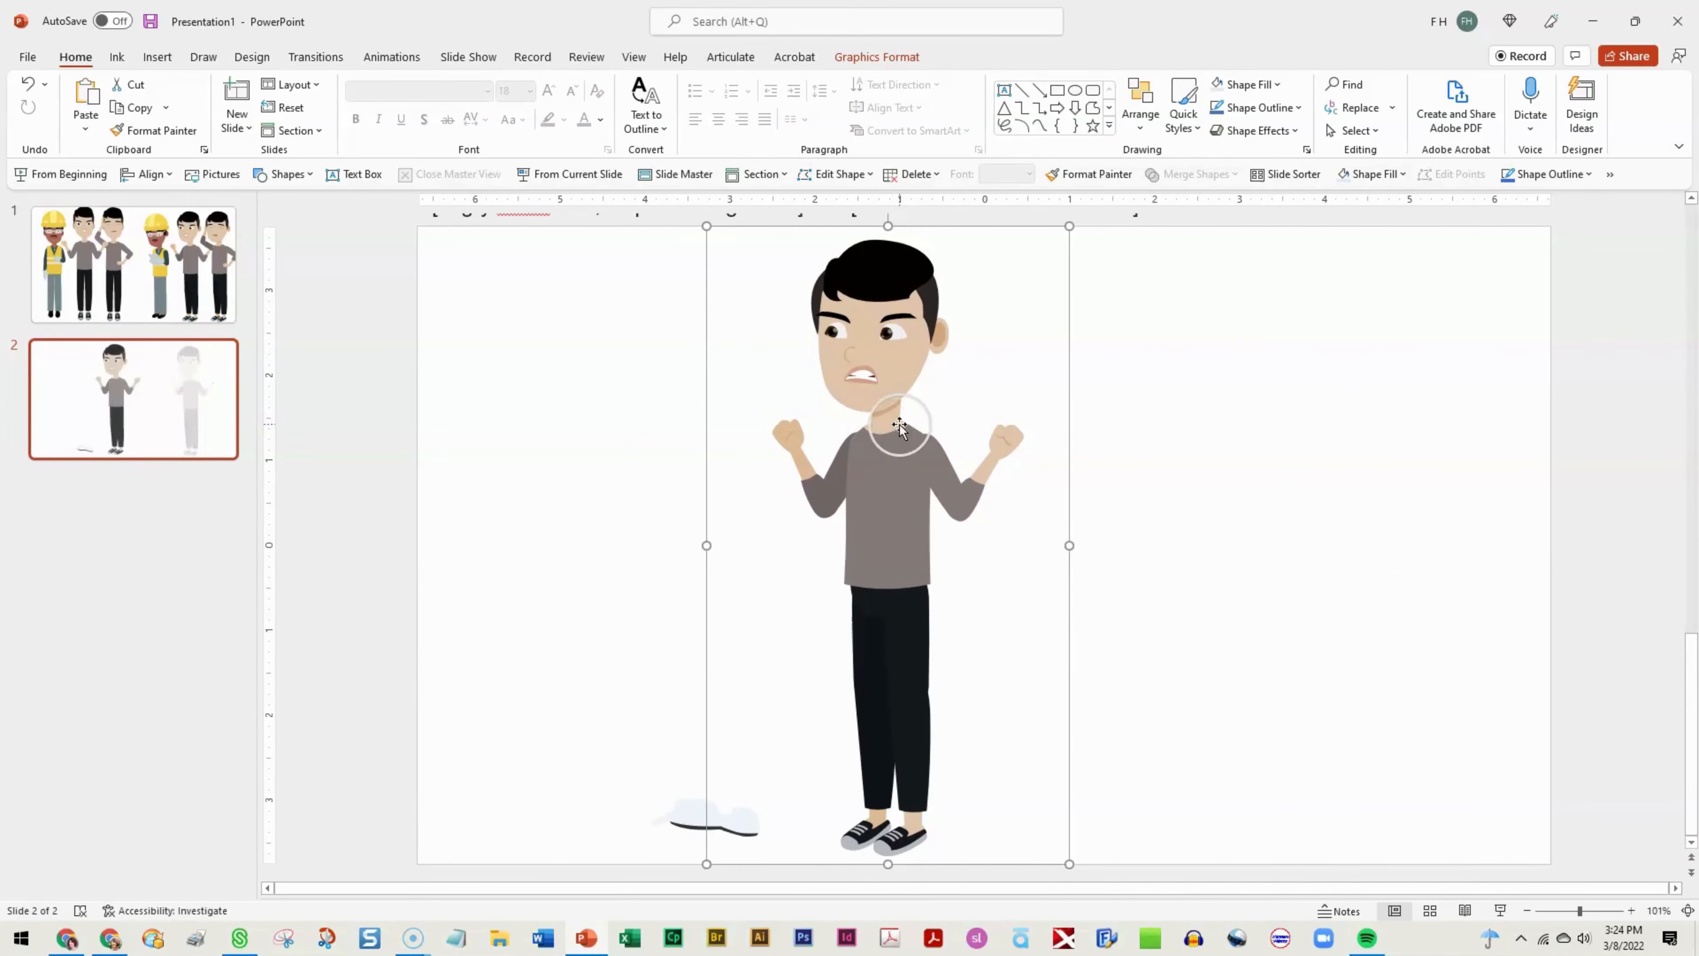
# - Ungroup the teen graphic twice so that his head, arms, legs and shoes become separate shapes
pyautogui.rightClick(899, 426)
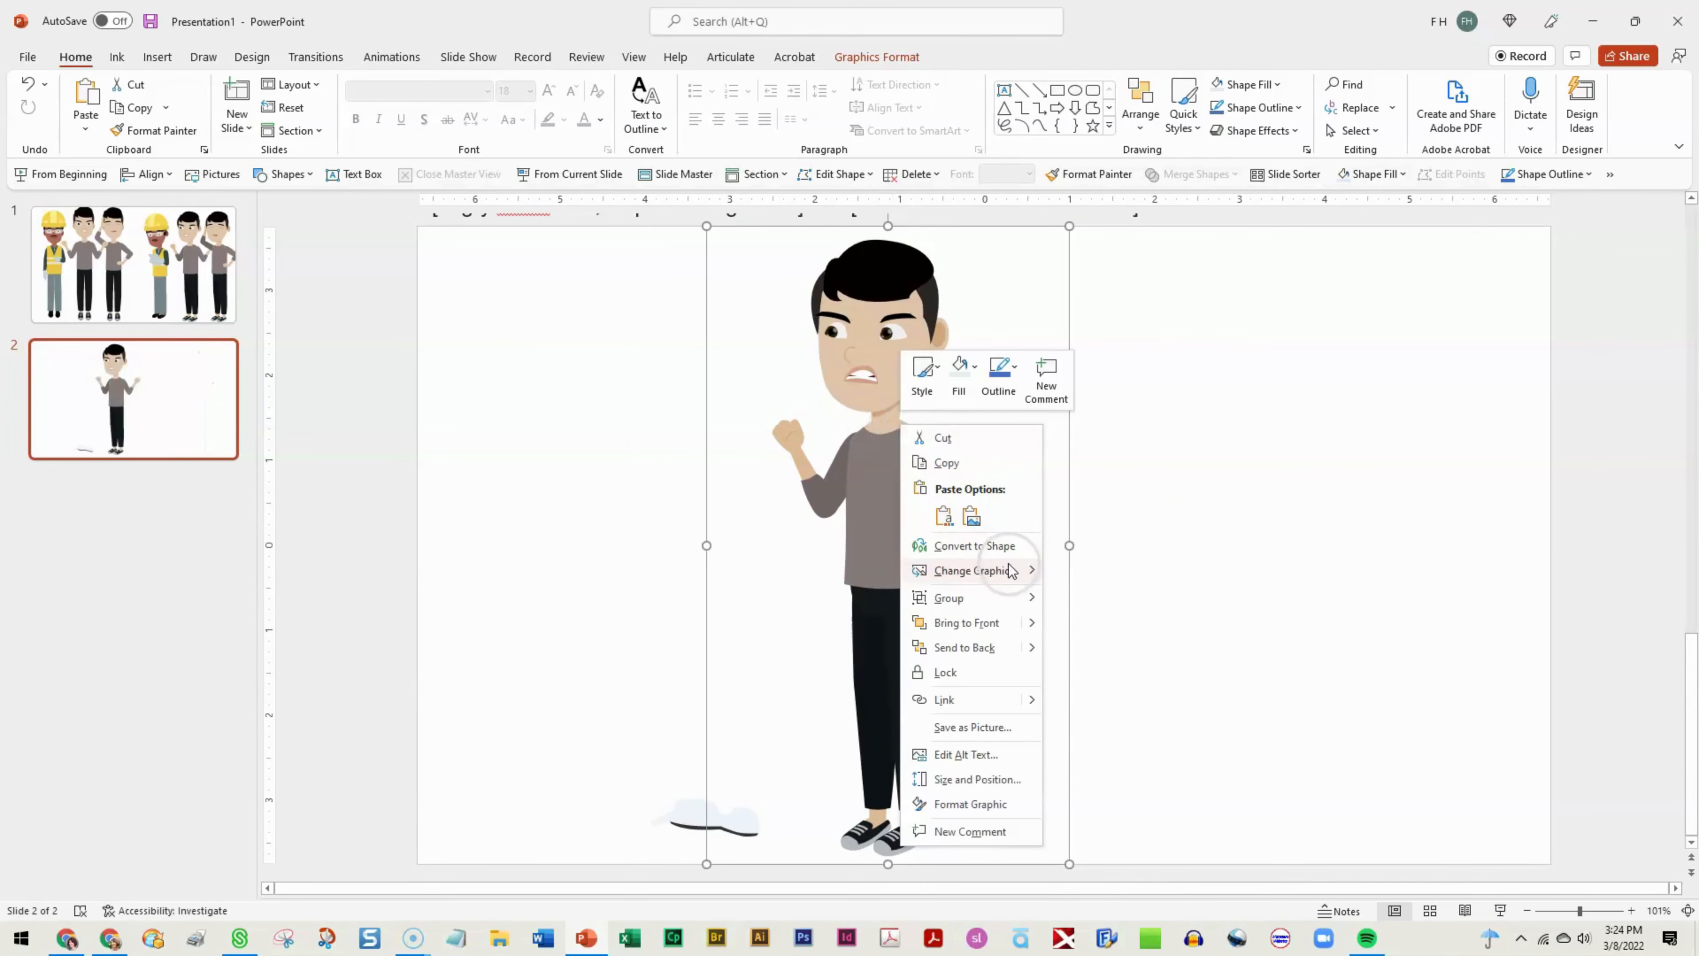
pyautogui.moveTo(976, 605)
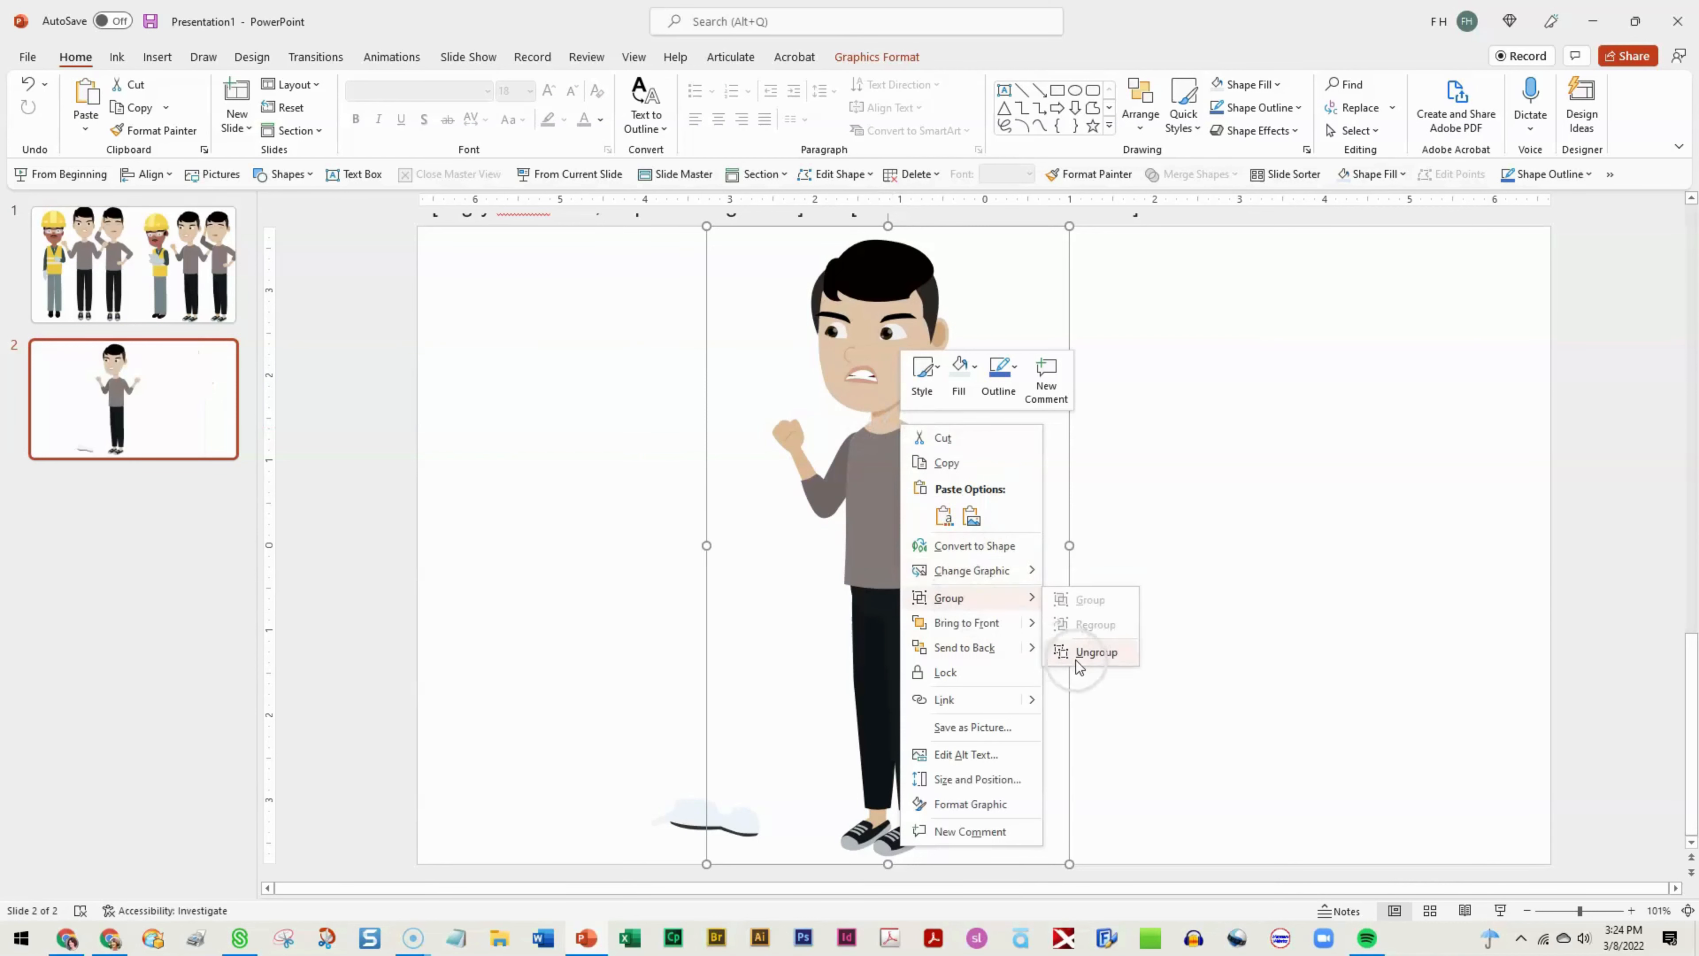
pyautogui.click(1095, 651)
pyautogui.click(818, 519)
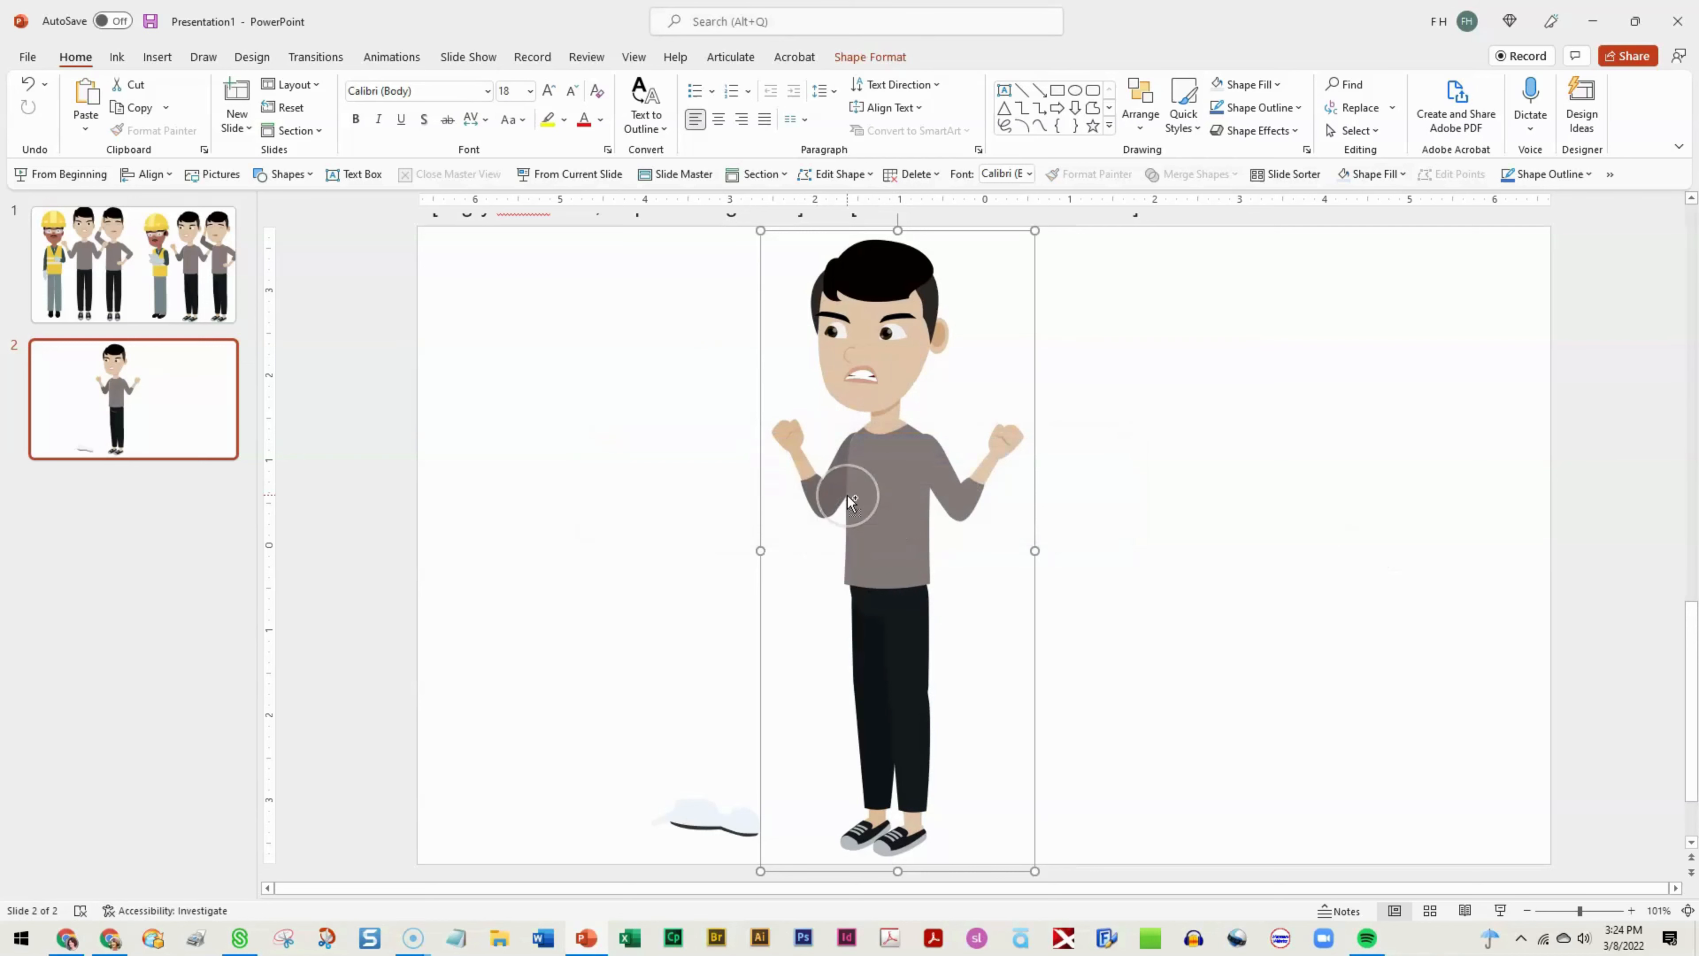
pyautogui.hotkey('ctrl', 'shift', 'g')
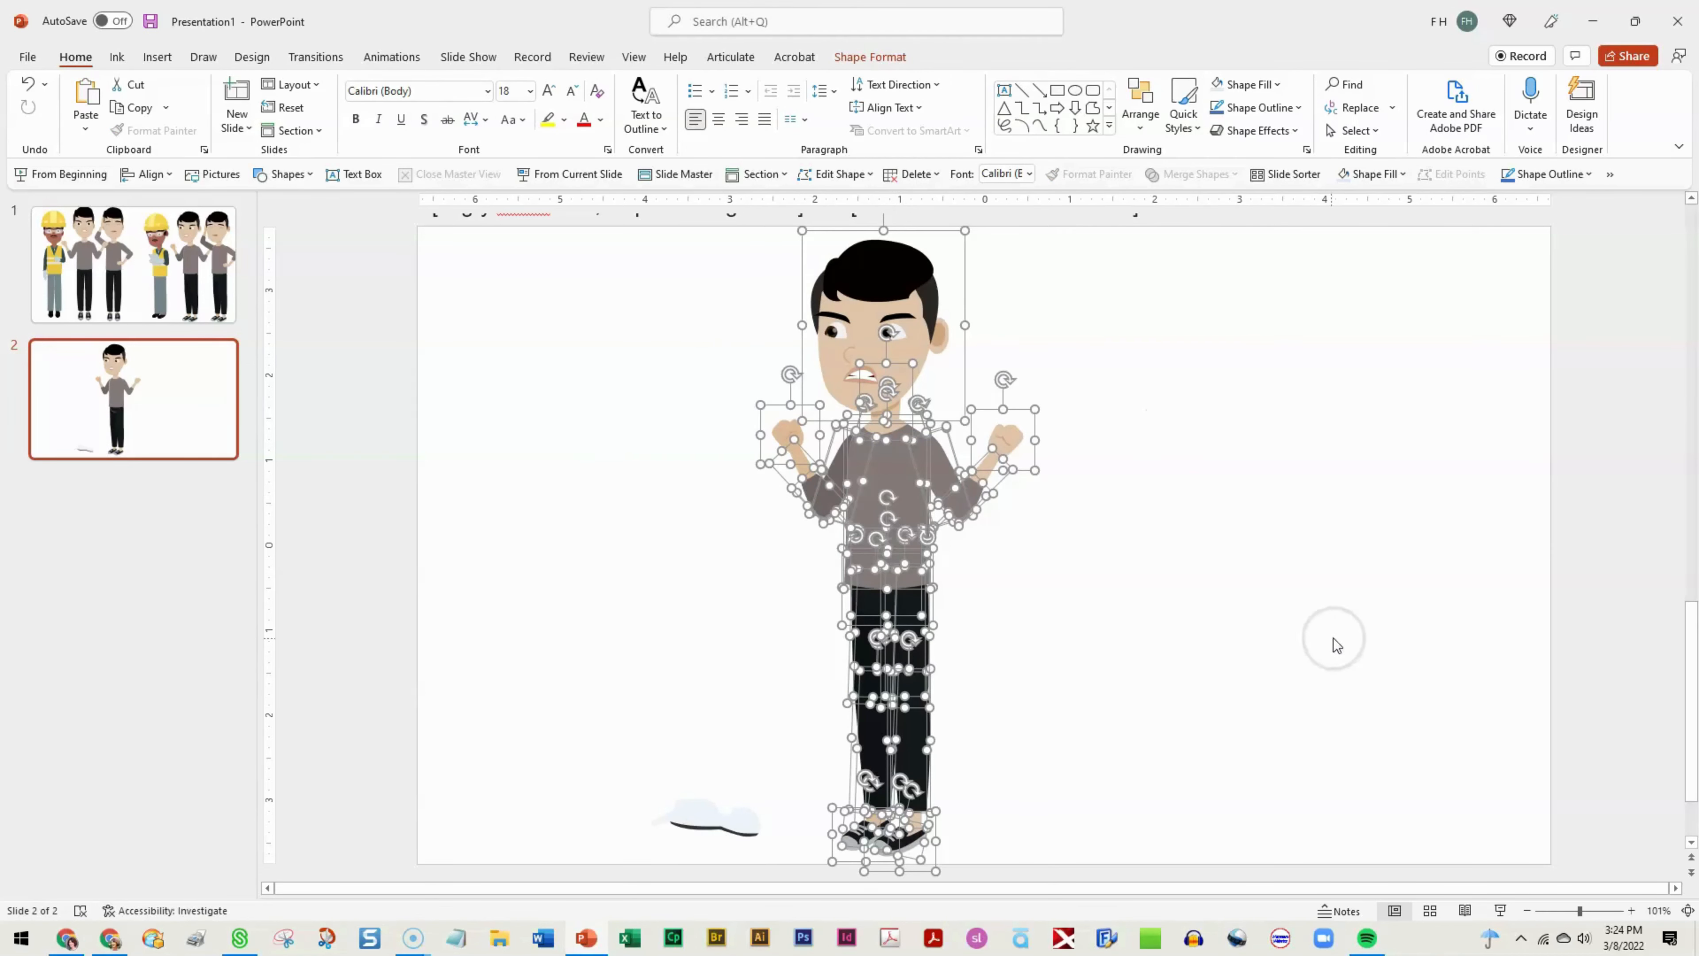
pyautogui.click(1183, 660)
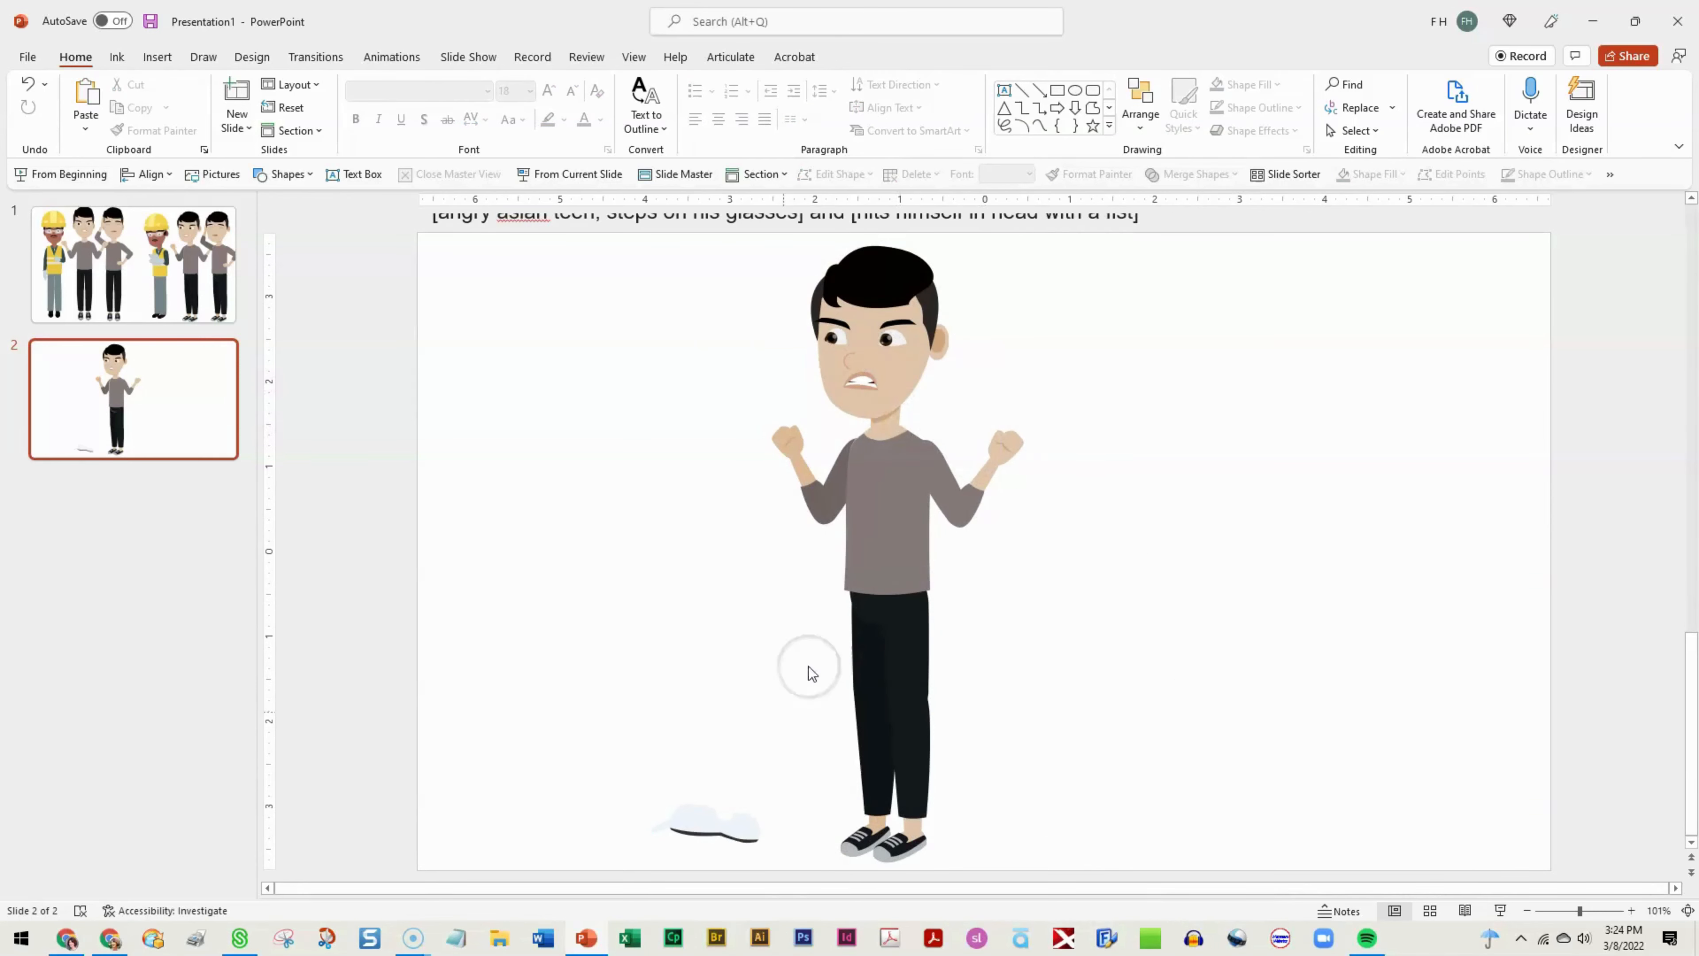
# - Tilt the teen's head counterclockwise so he looks down toward the glasses, and shift it slightly left over the neck
pyautogui.click(914, 311)
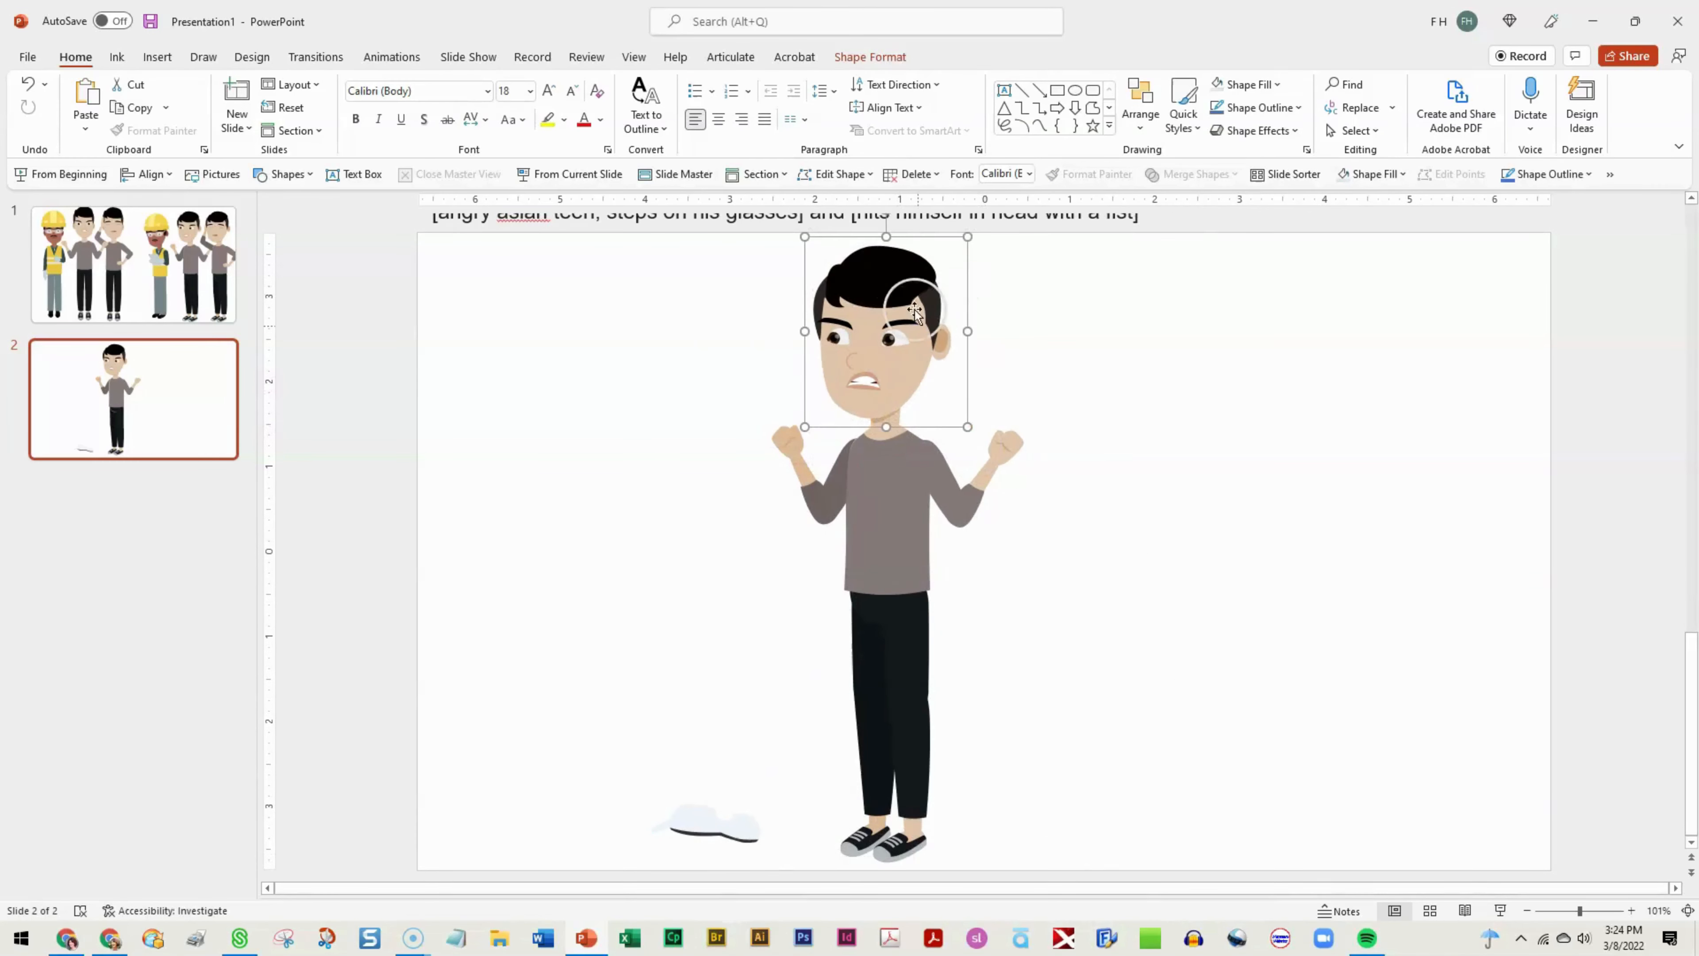
pyautogui.hotkey('ctrl', 'Left')
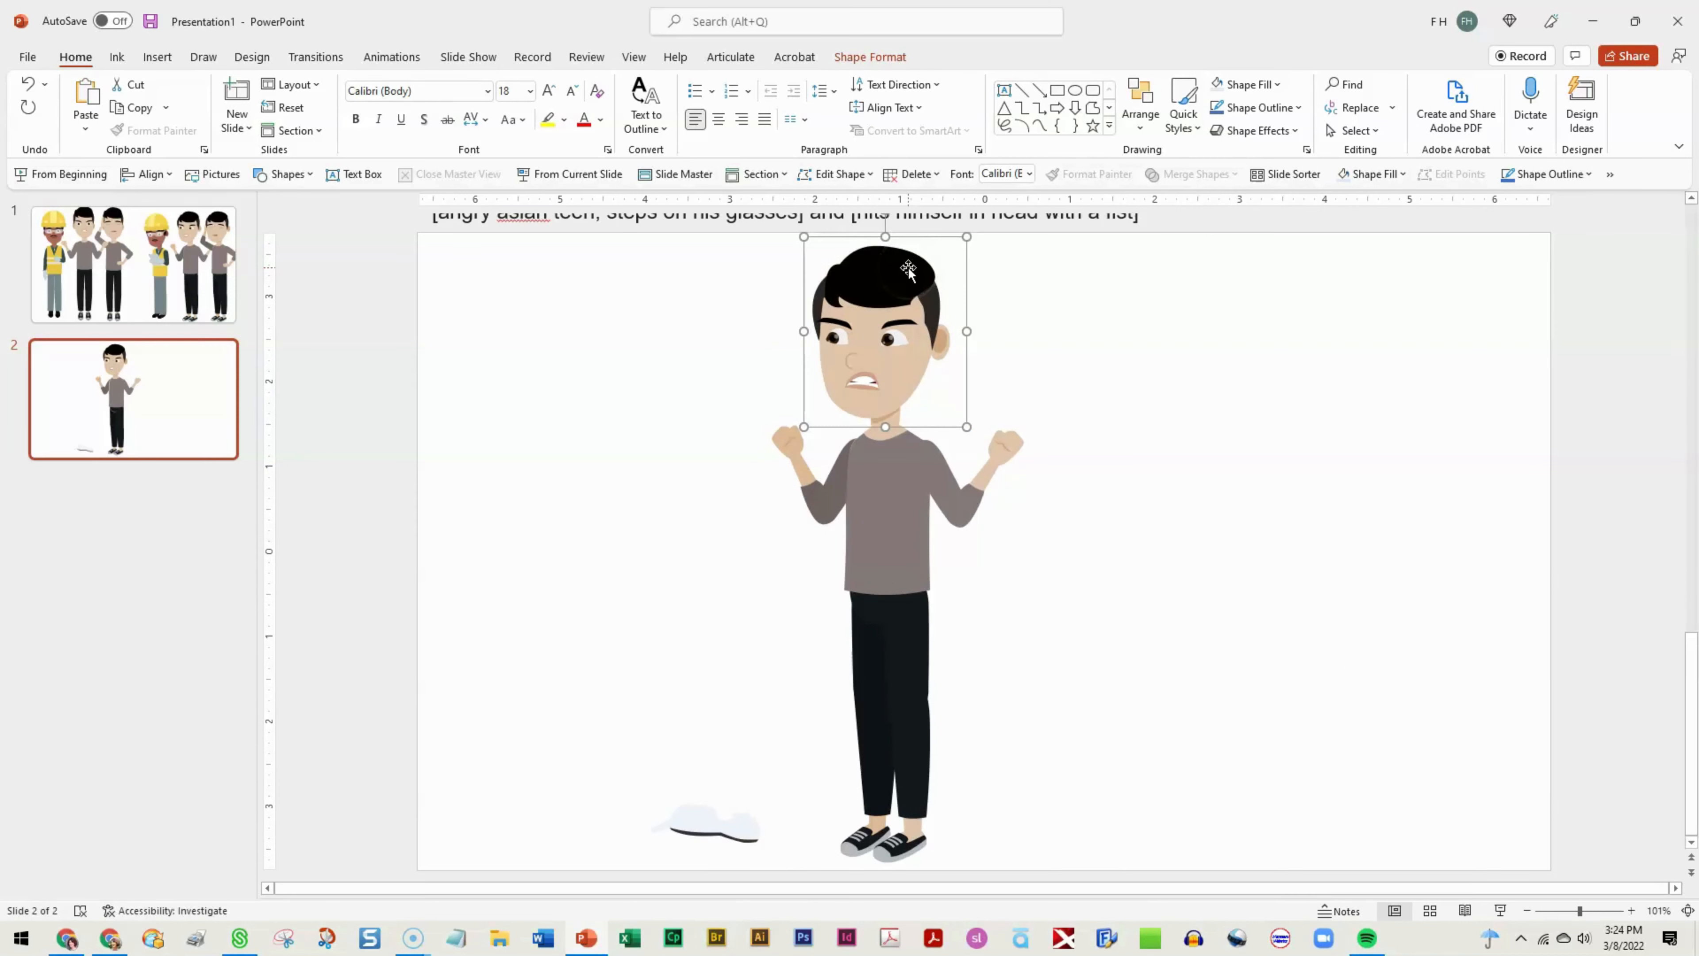
pyautogui.scroll(1, 1050, 341)
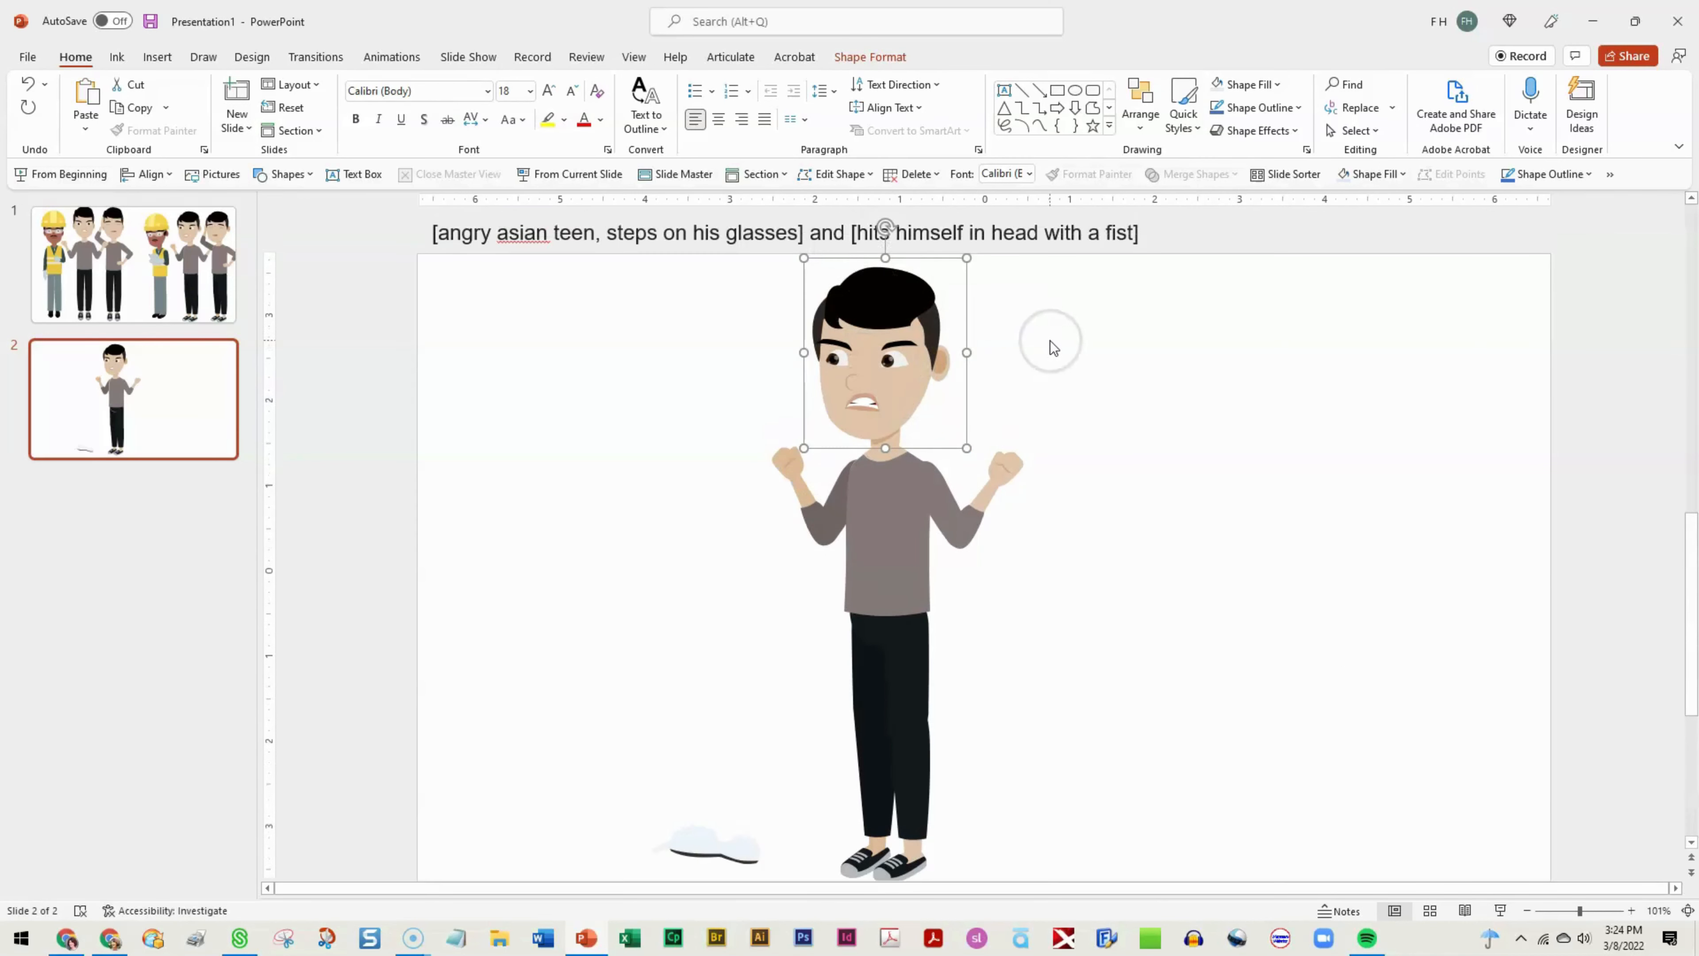
pyautogui.moveTo(884, 225); pyautogui.dragTo(832, 242)
pyautogui.moveTo(864, 310); pyautogui.dragTo(840, 310)
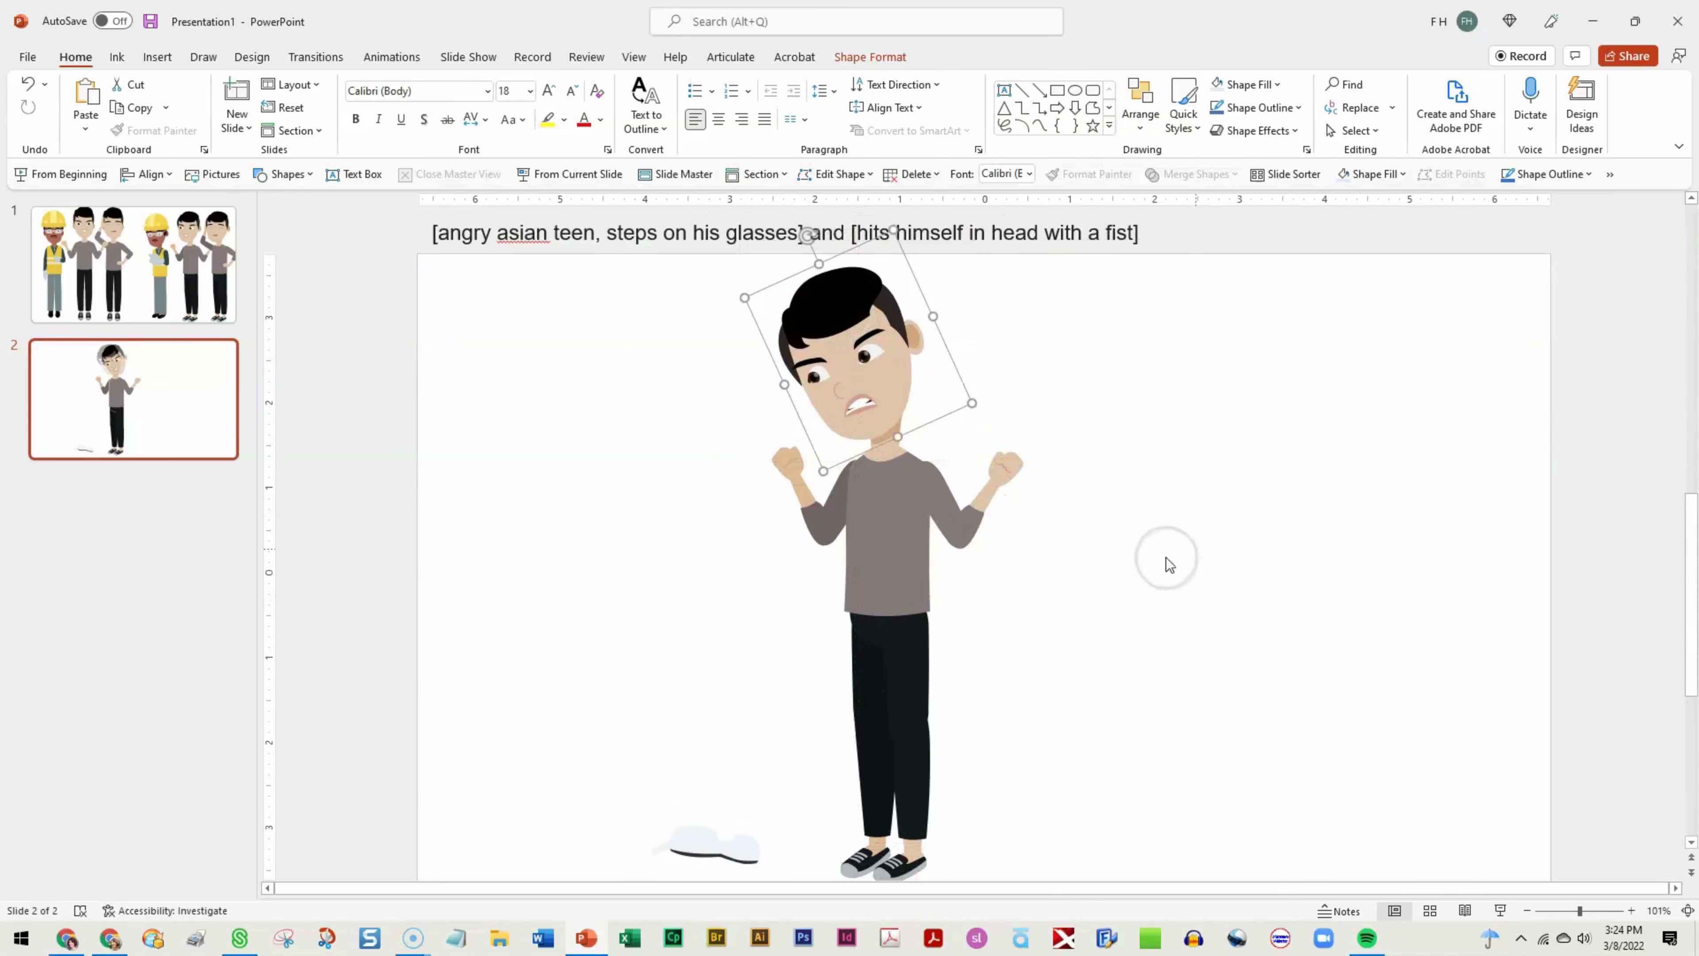
# - Rotate the neck slightly counterclockwise and adjust its position so it joins the tilted head to the shirt collar
pyautogui.click(895, 402)
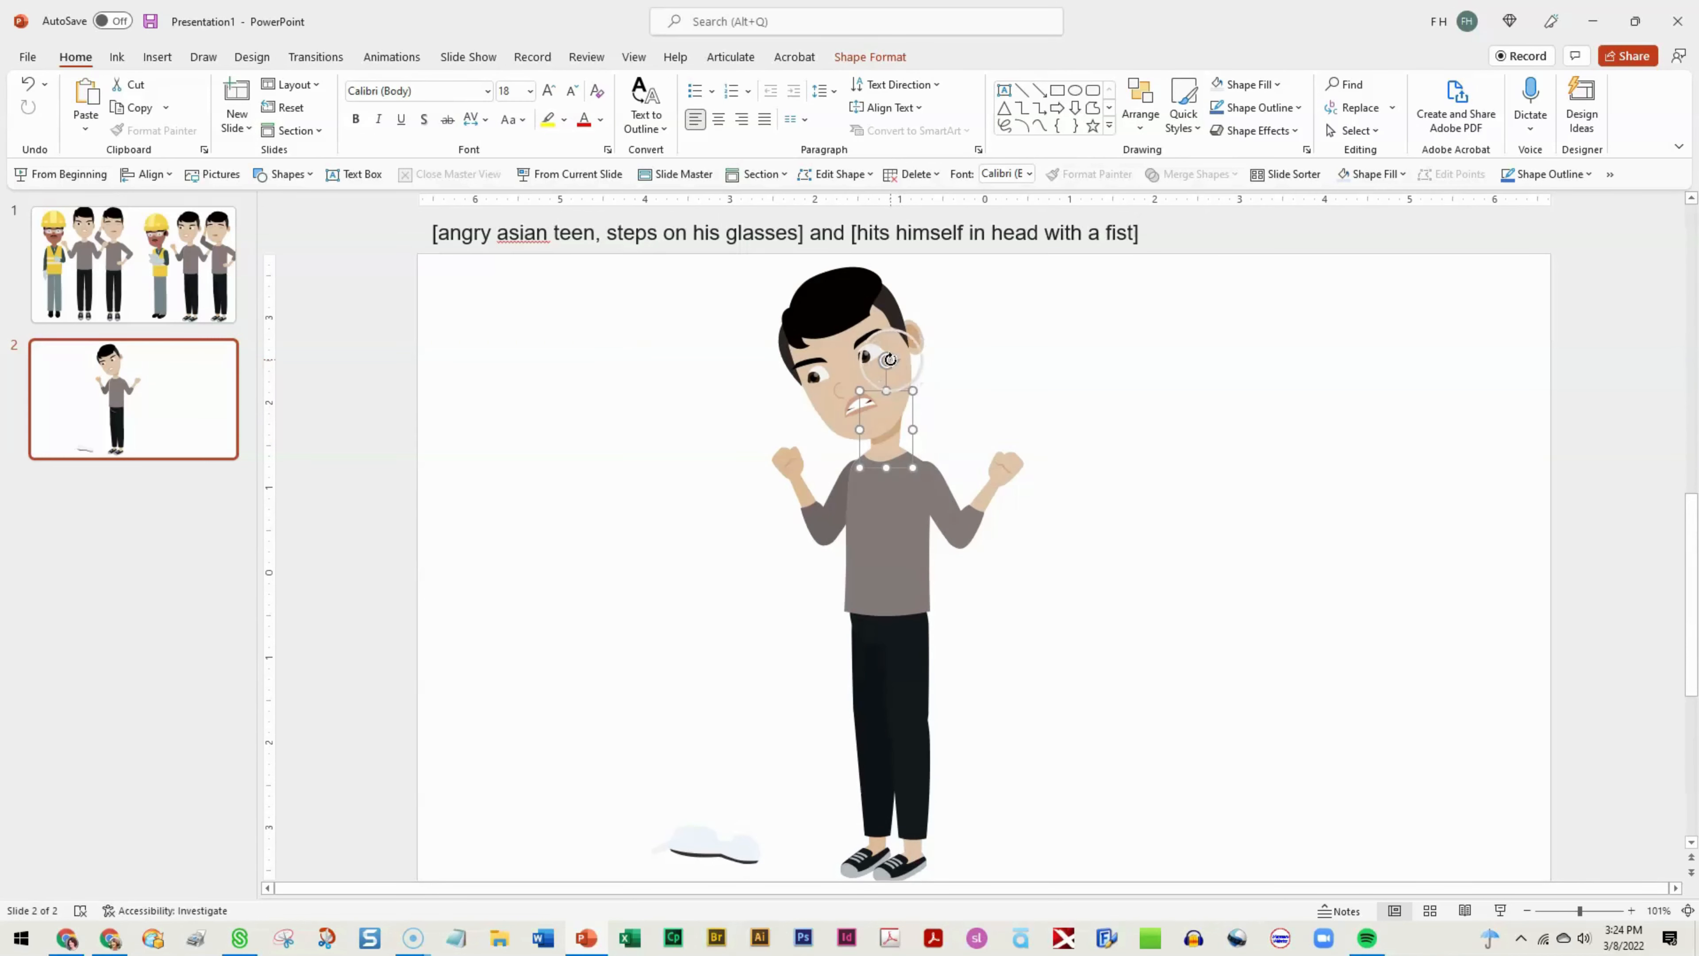
pyautogui.moveTo(887, 362); pyautogui.dragTo(870, 370)
pyautogui.moveTo(898, 445); pyautogui.dragTo(887, 440)
pyautogui.moveTo(818, 323); pyautogui.dragTo(815, 325)
pyautogui.click(1089, 395)
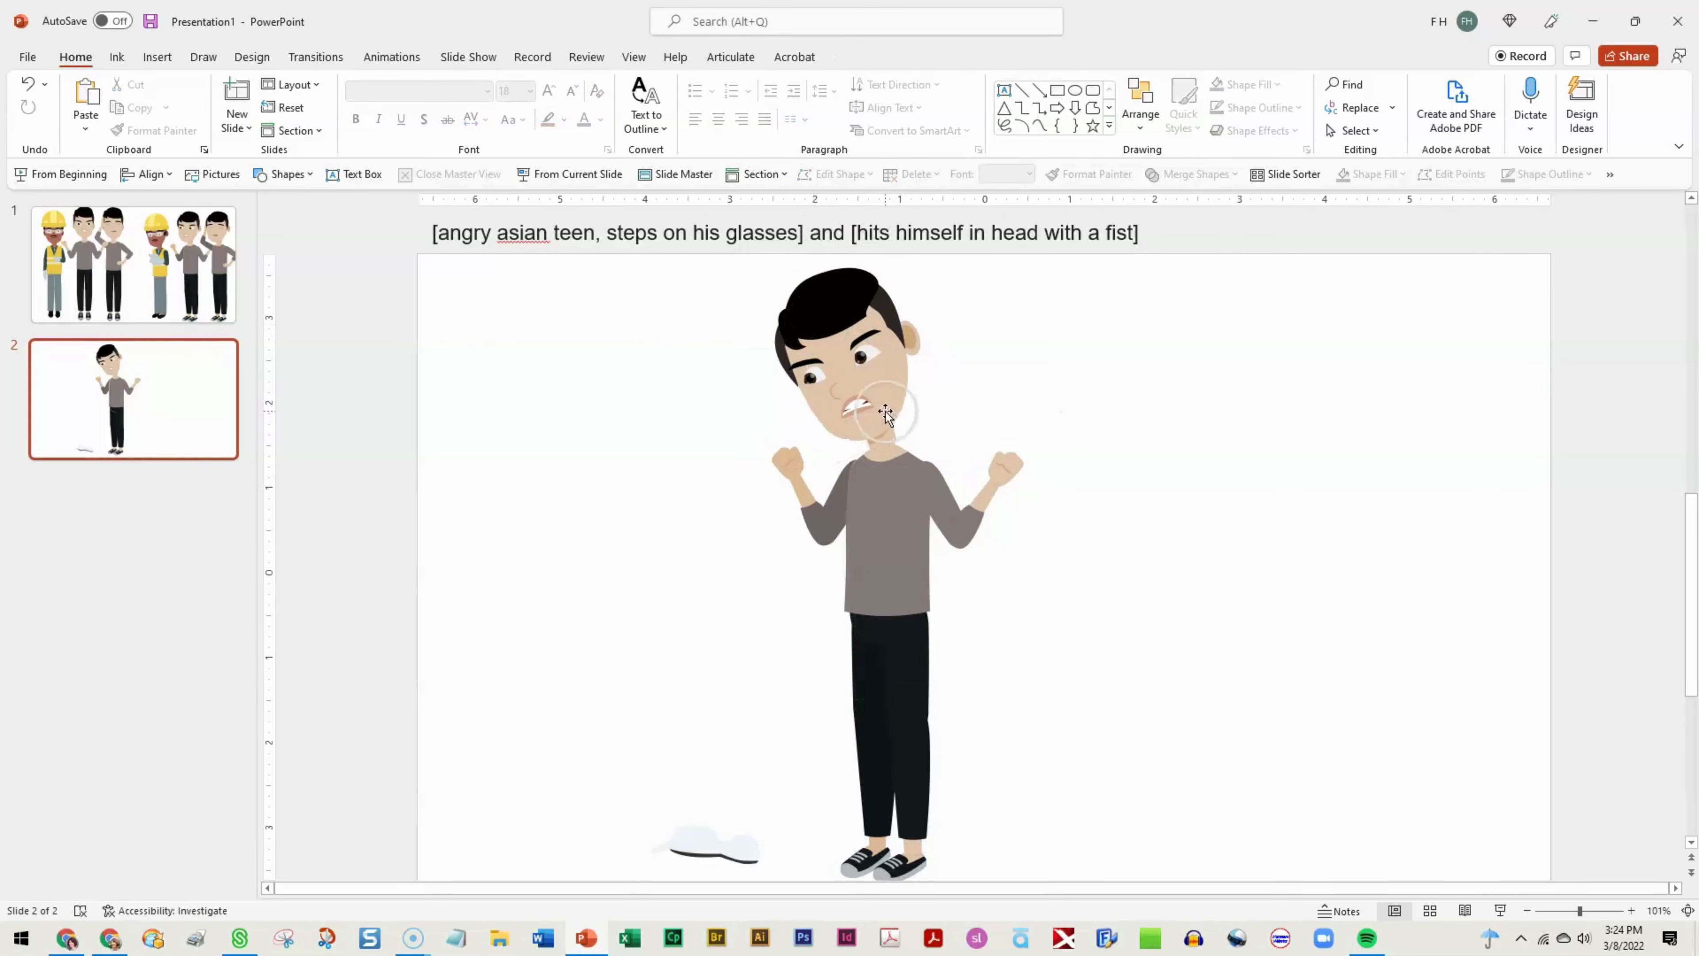
pyautogui.moveTo(886, 416); pyautogui.dragTo(891, 444)
pyautogui.click(1102, 347)
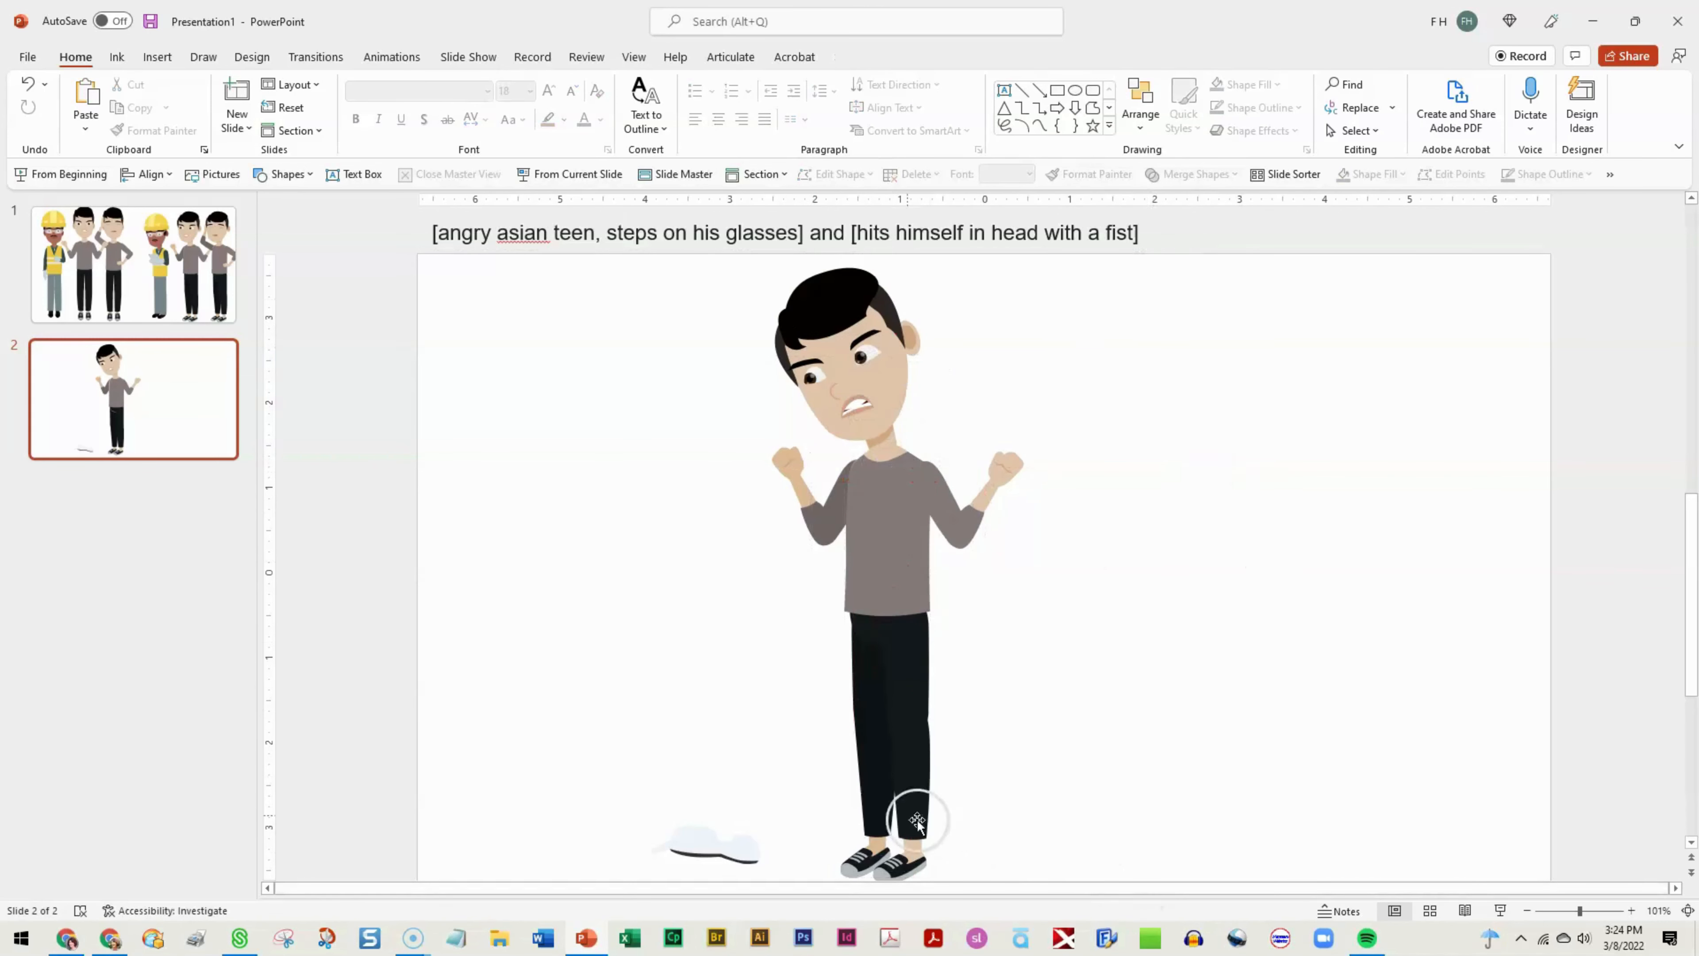
pyautogui.click(871, 800)
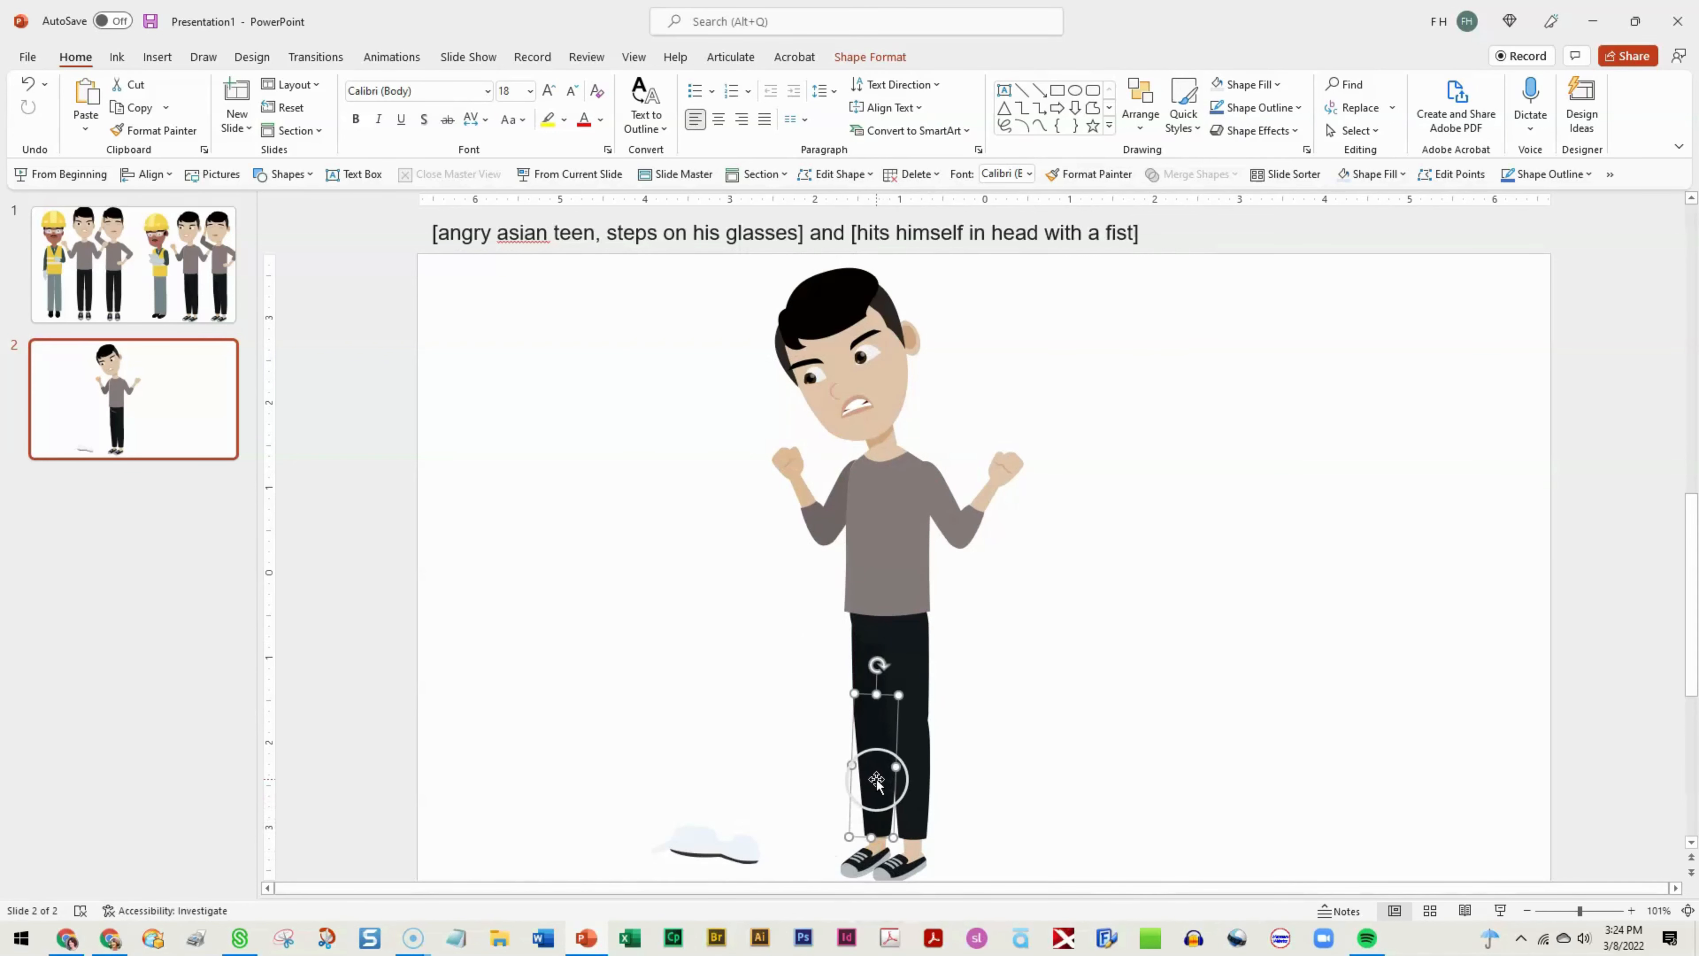
pyautogui.moveTo(876, 779); pyautogui.dragTo(831, 778)
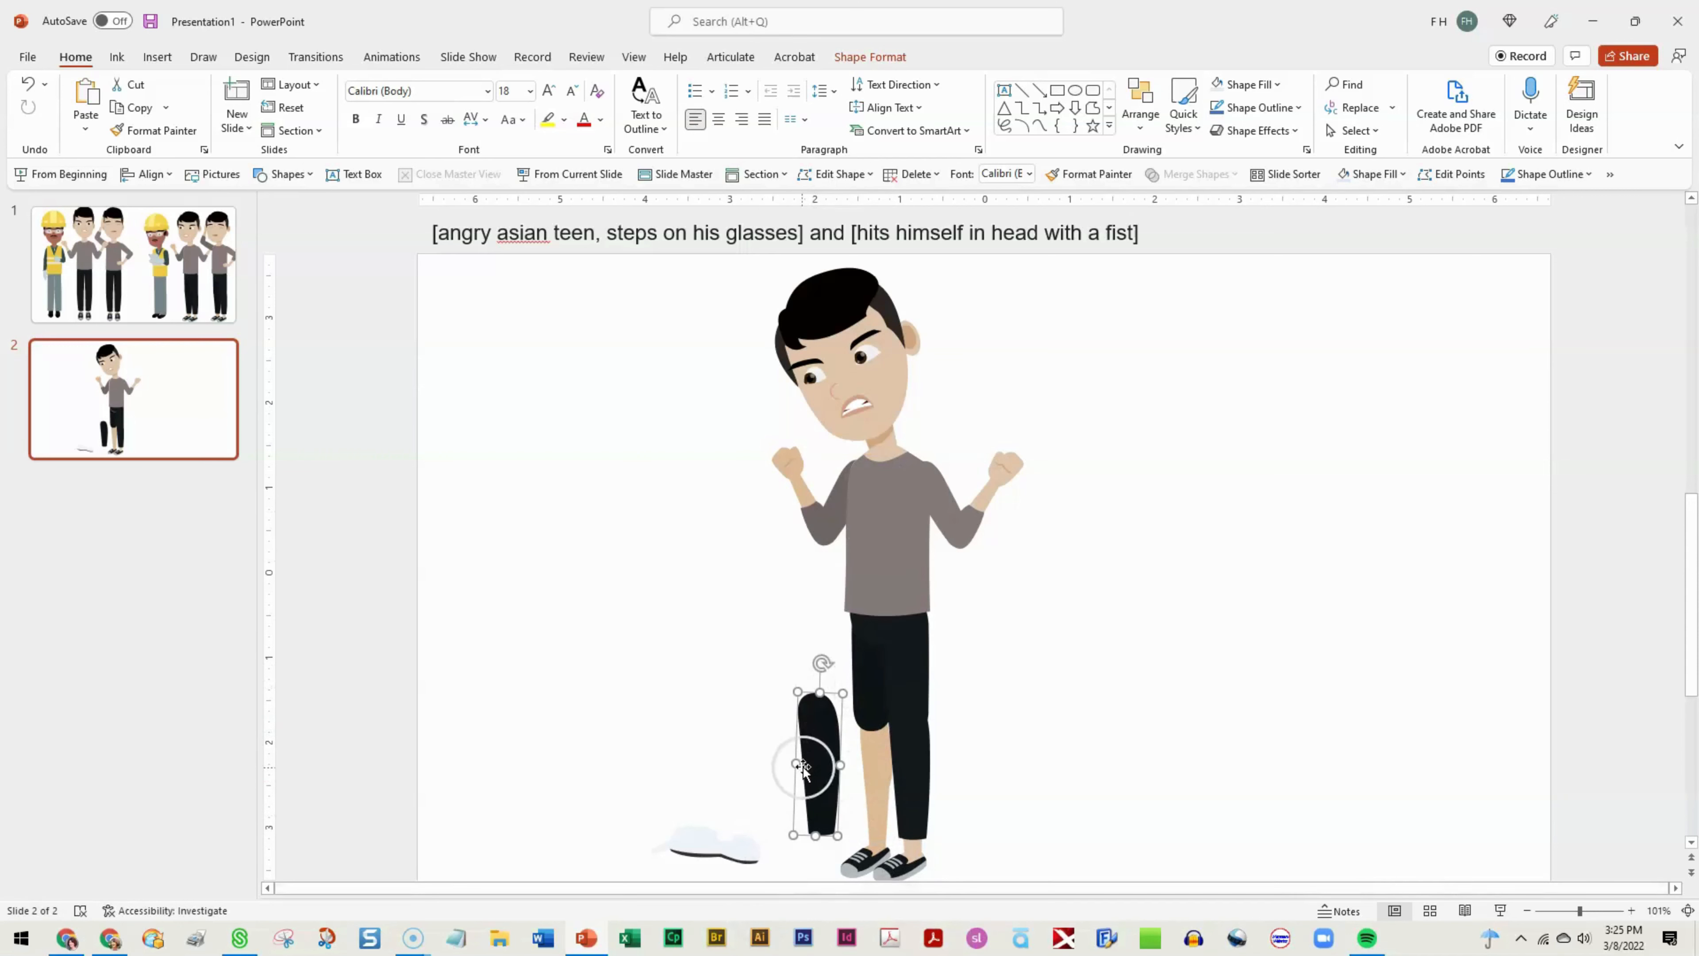
pyautogui.moveTo(808, 763); pyautogui.dragTo(873, 753)
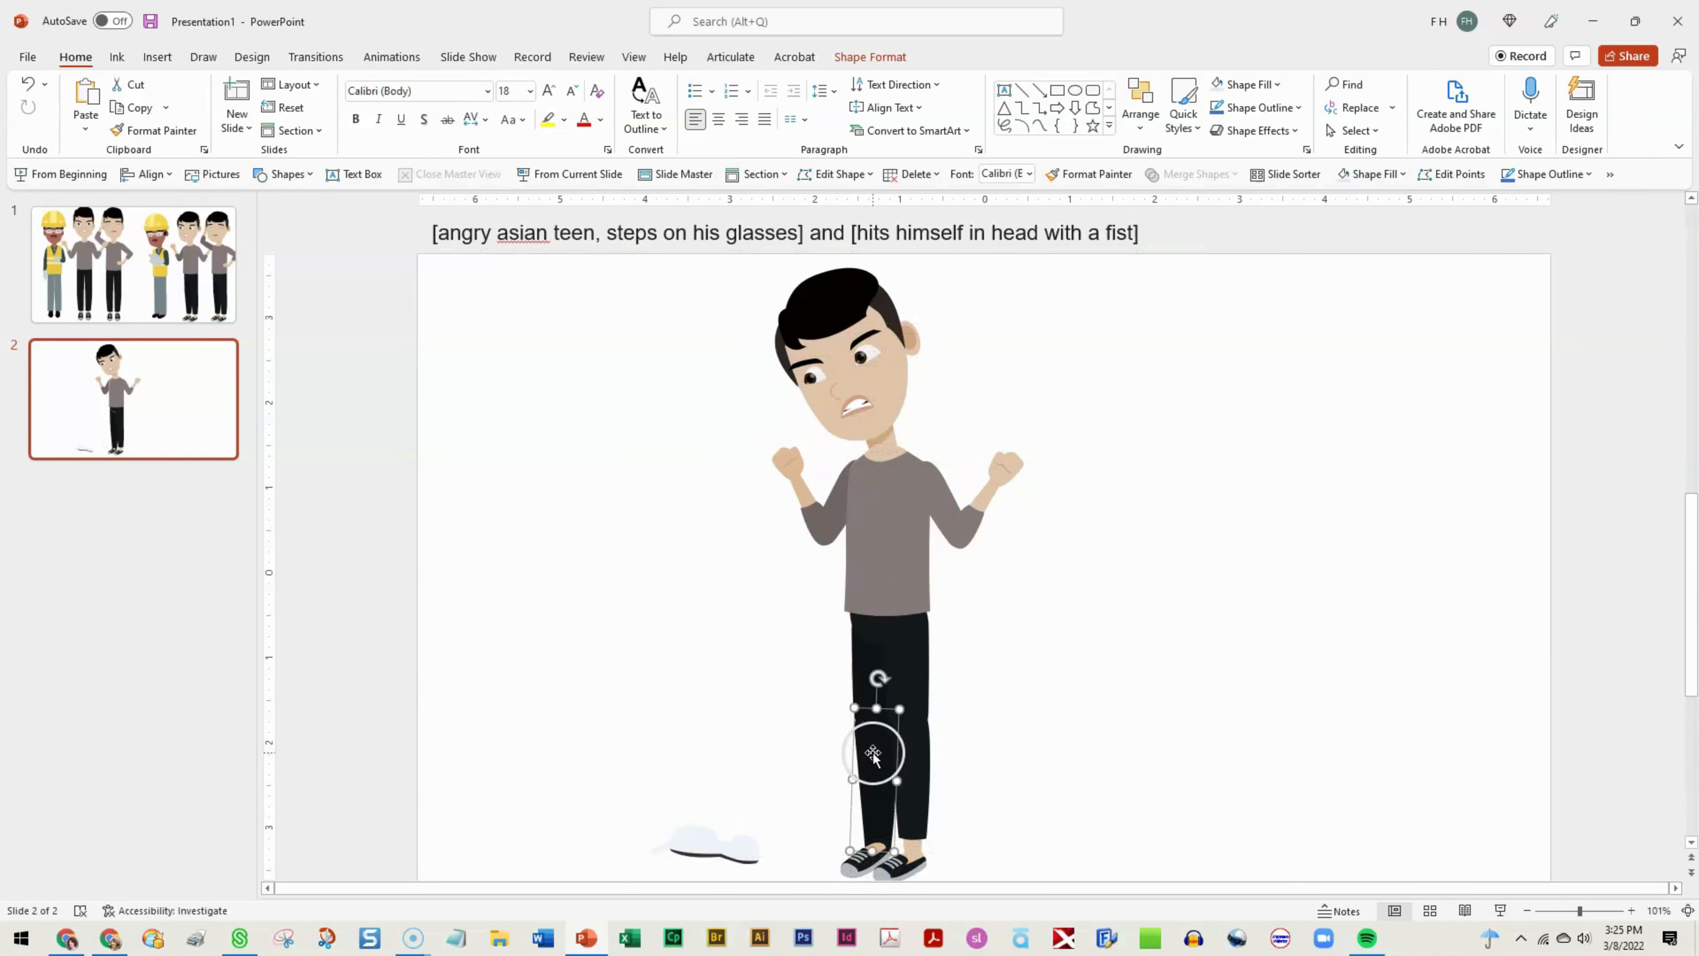
pyautogui.rightClick(873, 755)
pyautogui.click(861, 765)
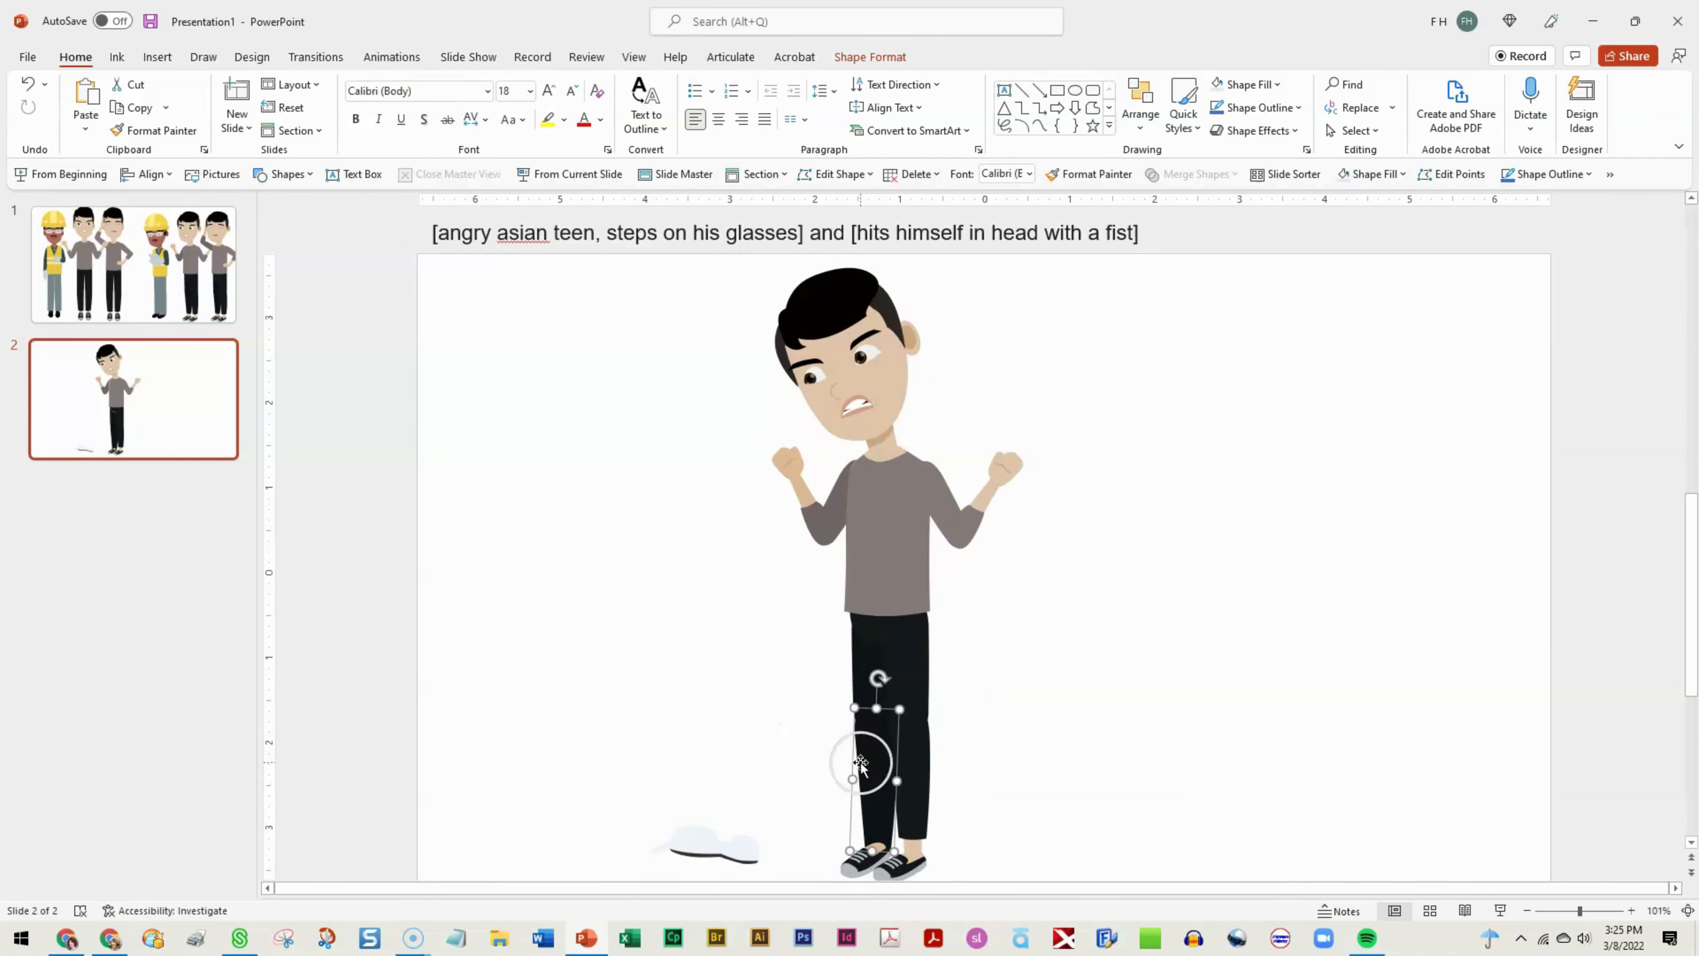
pyautogui.moveTo(873, 775); pyautogui.dragTo(872, 763)
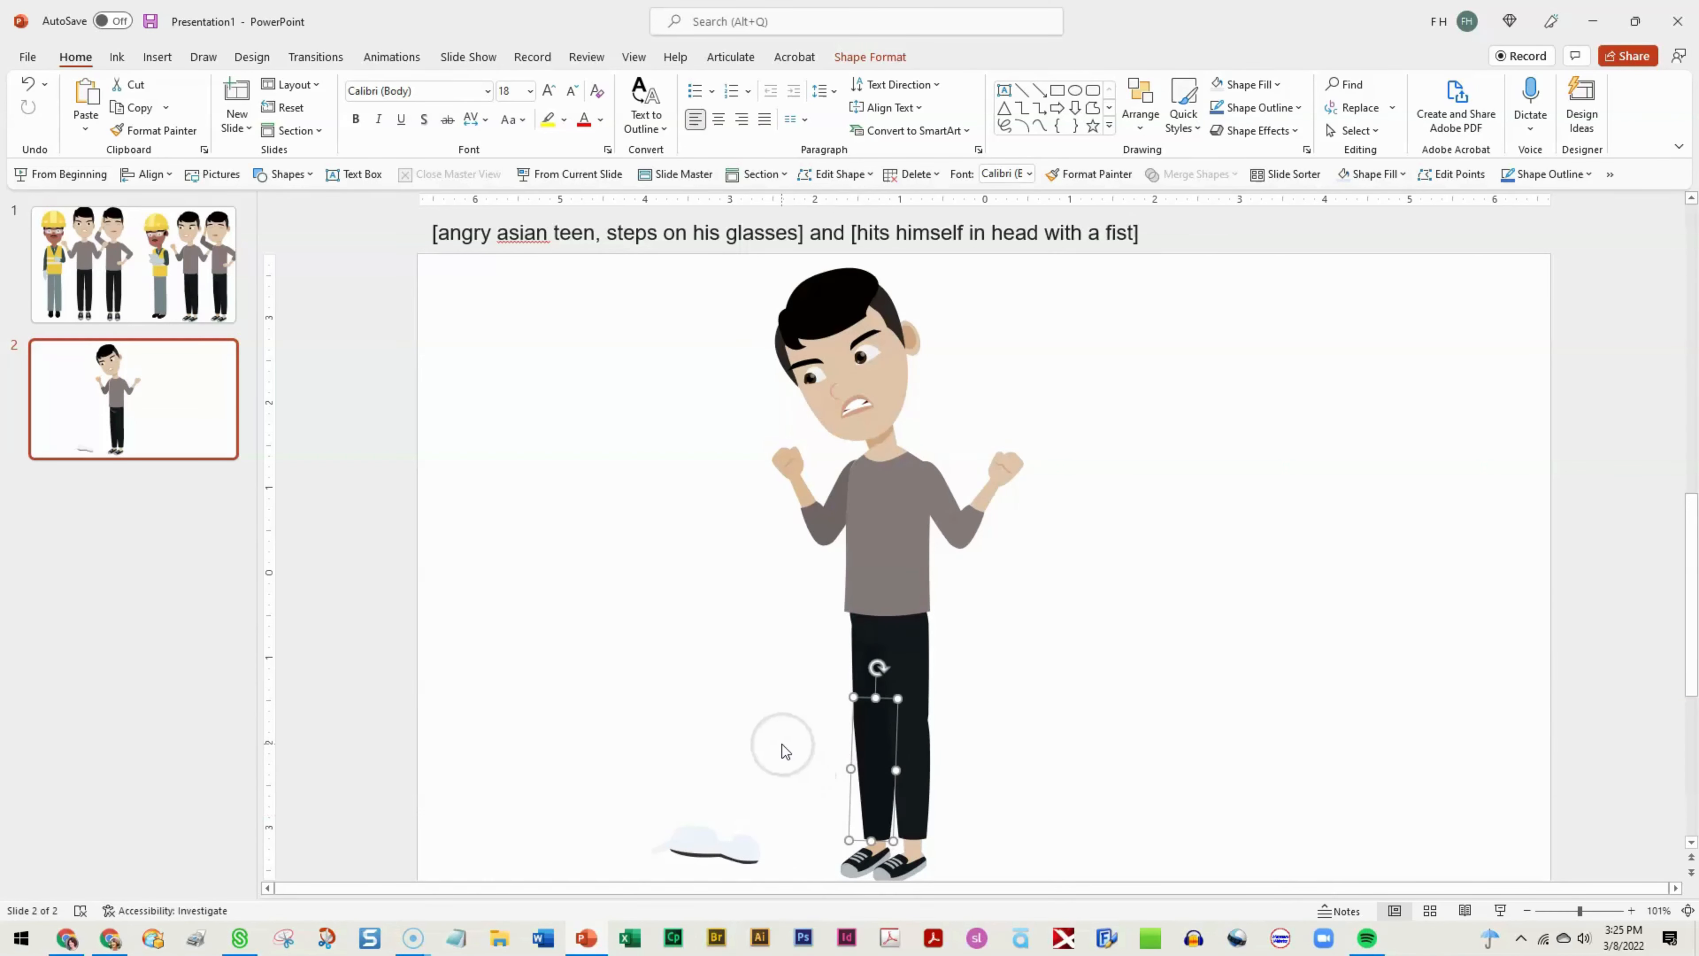
# - Group the front lower leg with its shoe, rotate it clockwise, and place the foot over the glasses
pyautogui.click(820, 689)
pyautogui.moveTo(820, 690); pyautogui.dragTo(903, 880)
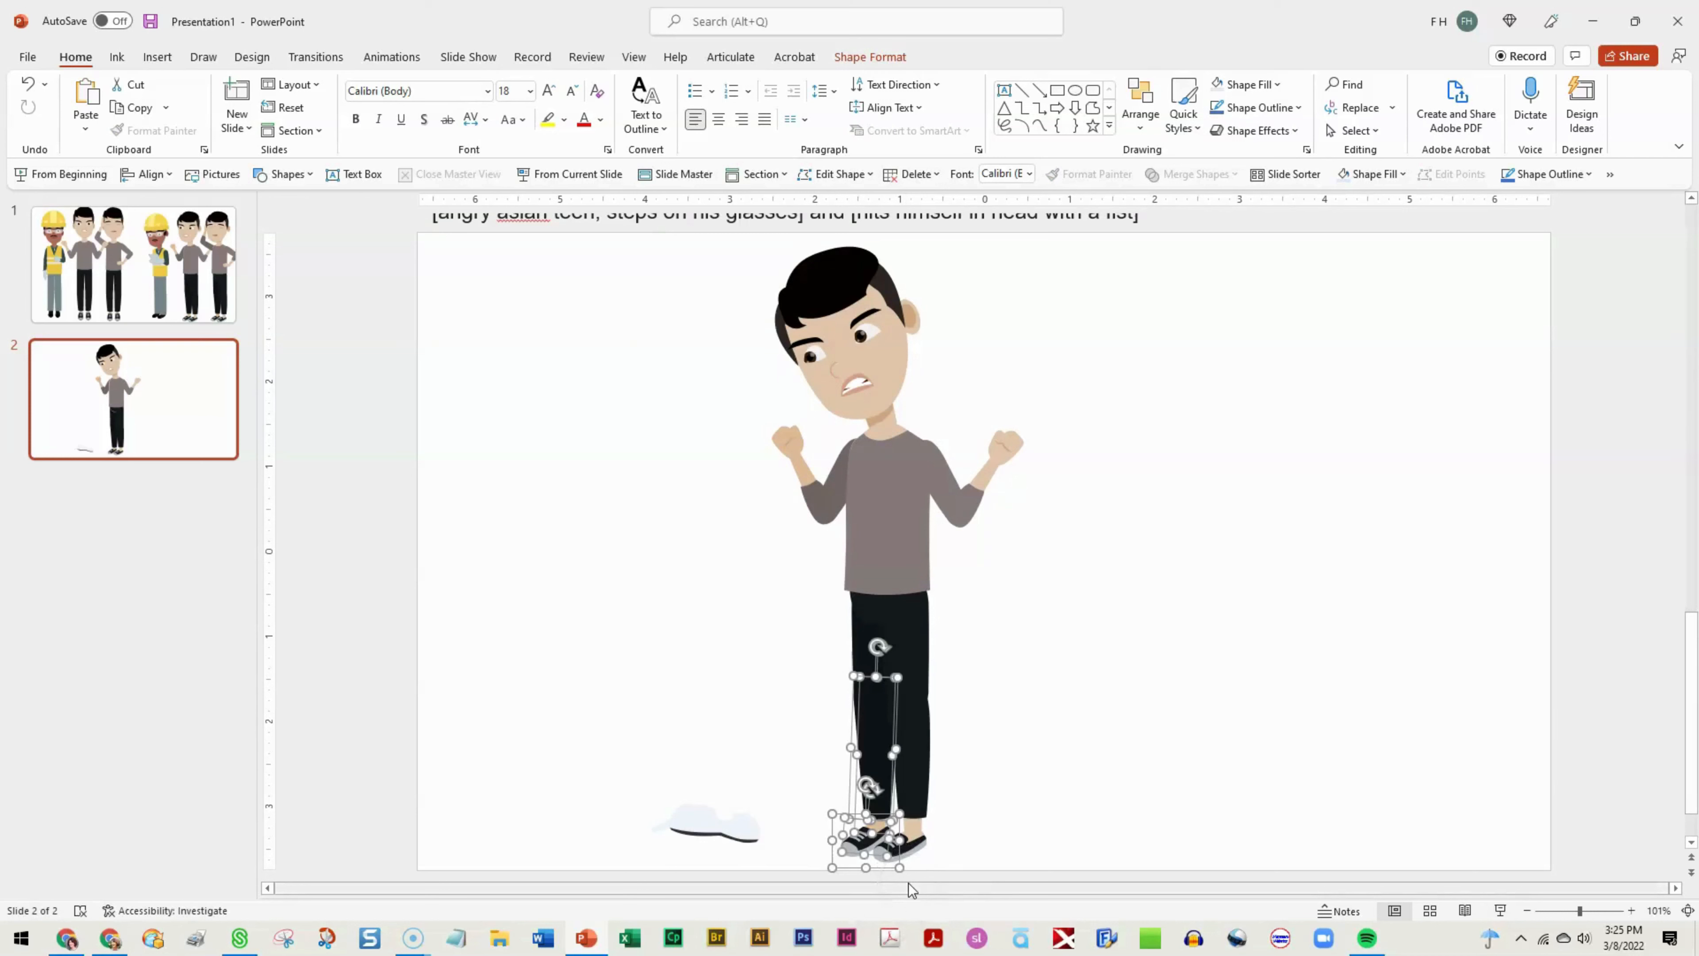
pyautogui.hotkey('ctrl', 'g')
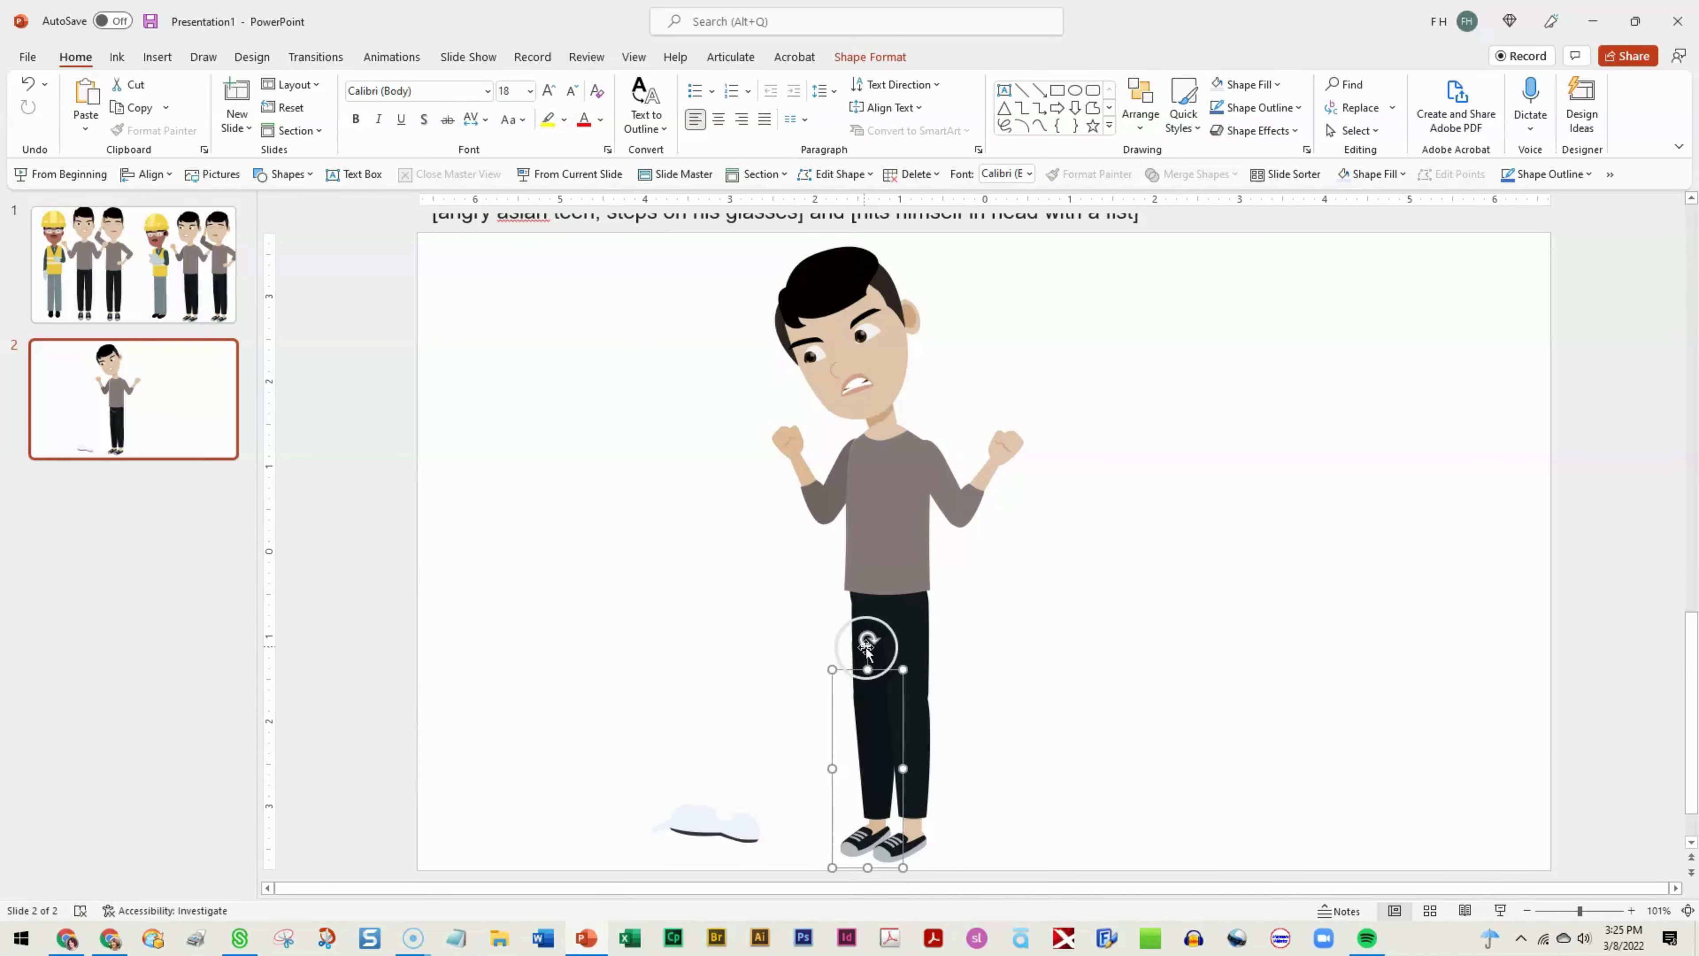
pyautogui.moveTo(868, 640); pyautogui.dragTo(937, 680)
pyautogui.moveTo(865, 786); pyautogui.dragTo(766, 749)
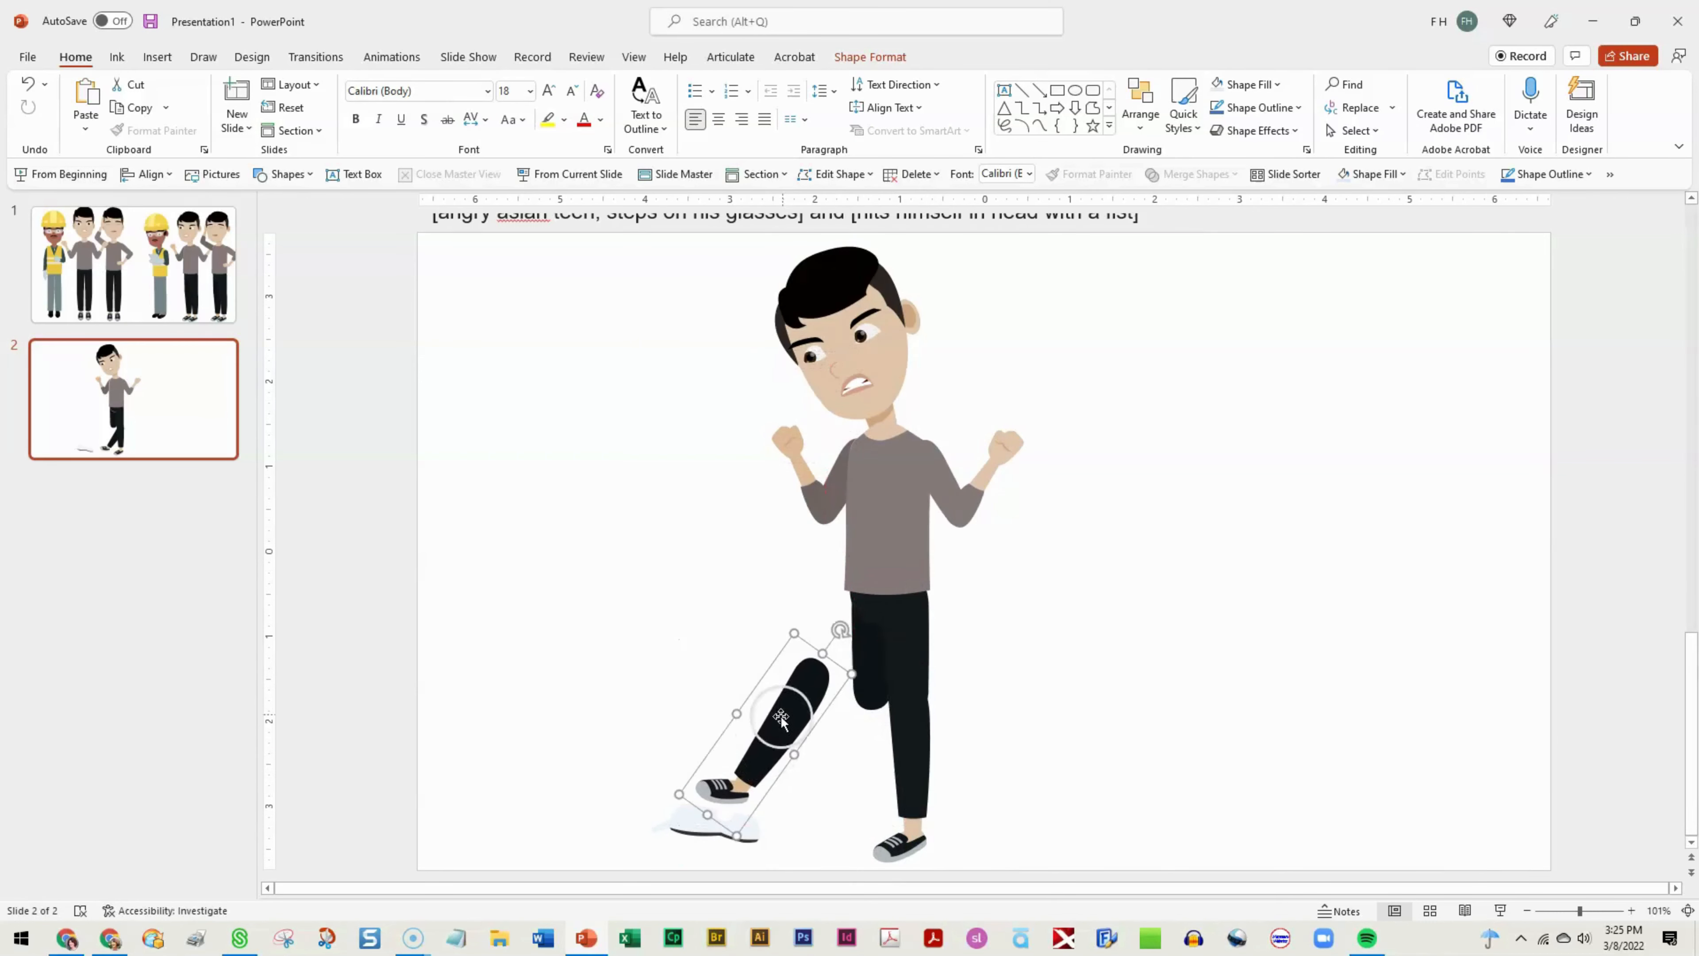
pyautogui.click(1137, 720)
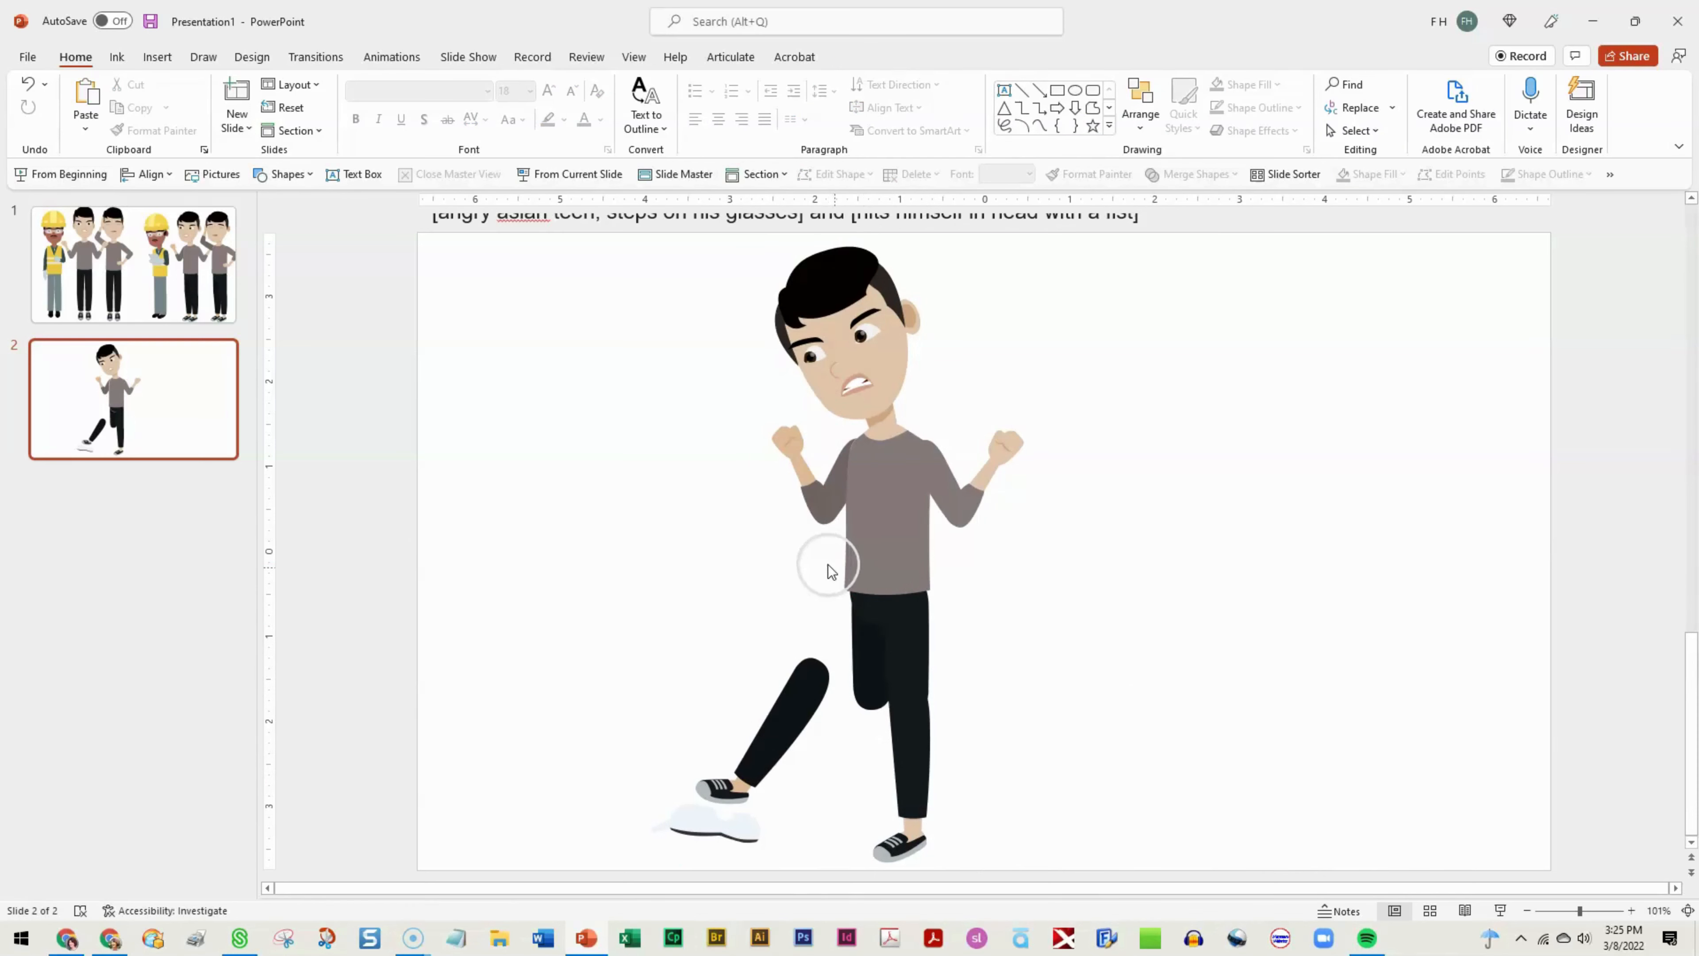
# - Group the front thigh shapes, then rotate and move the thigh to connect the hip to the detached lower leg
pyautogui.moveTo(827, 567); pyautogui.dragTo(904, 733)
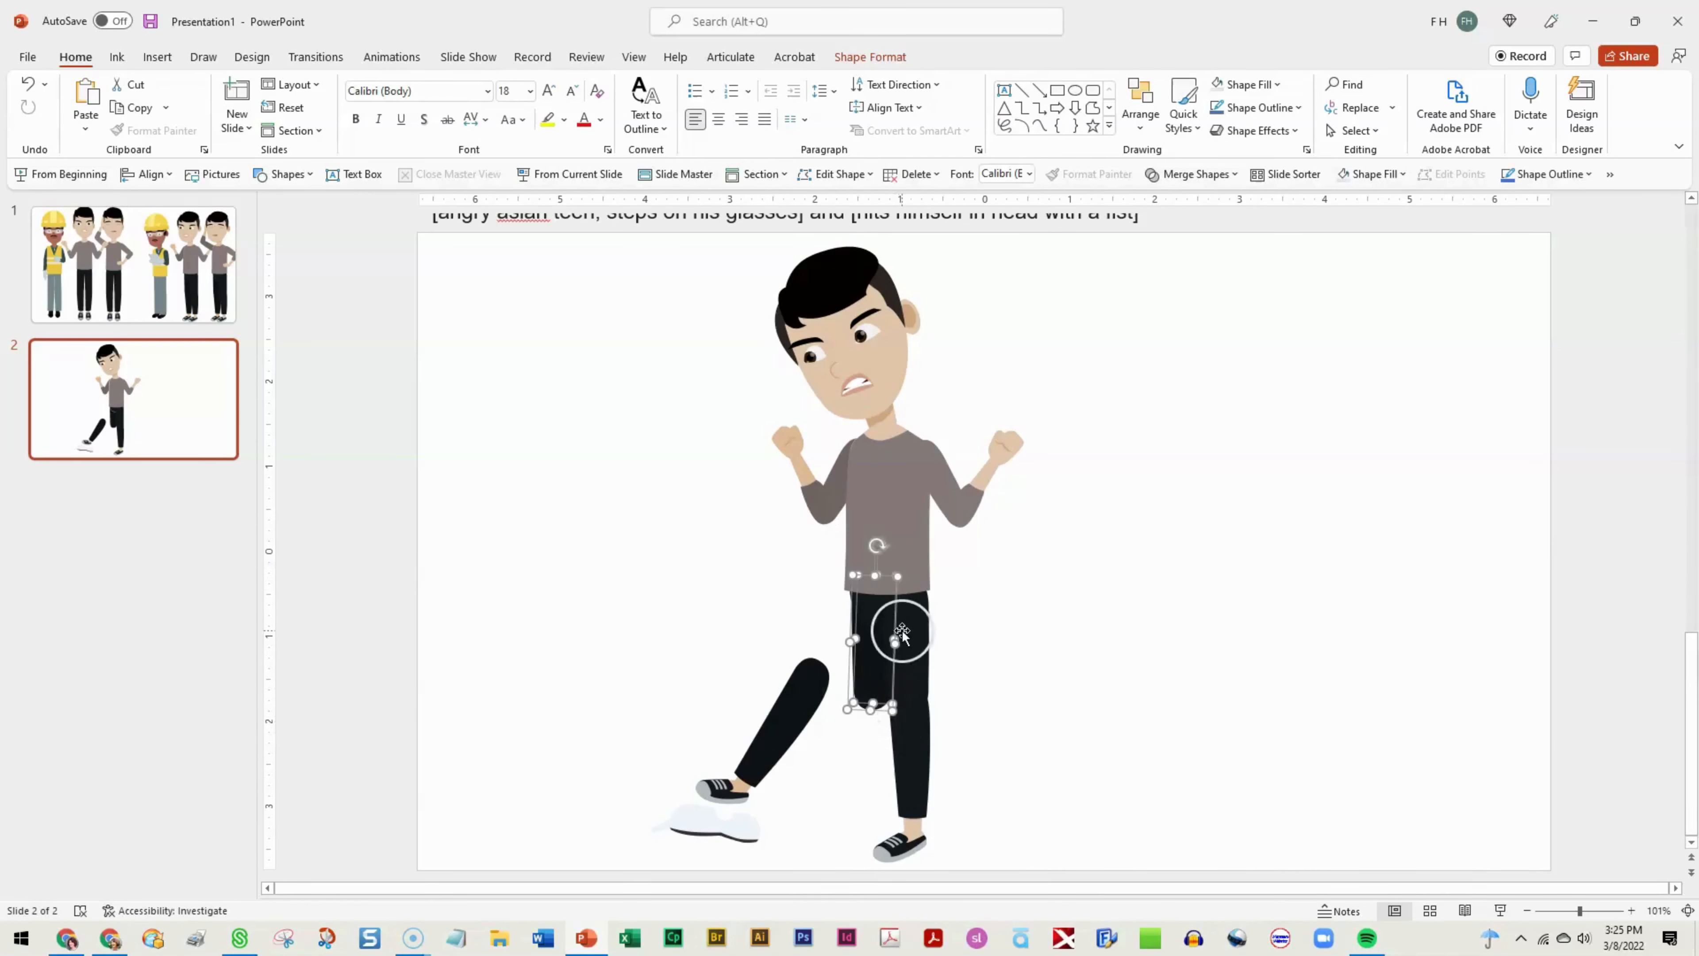
pyautogui.click(890, 589)
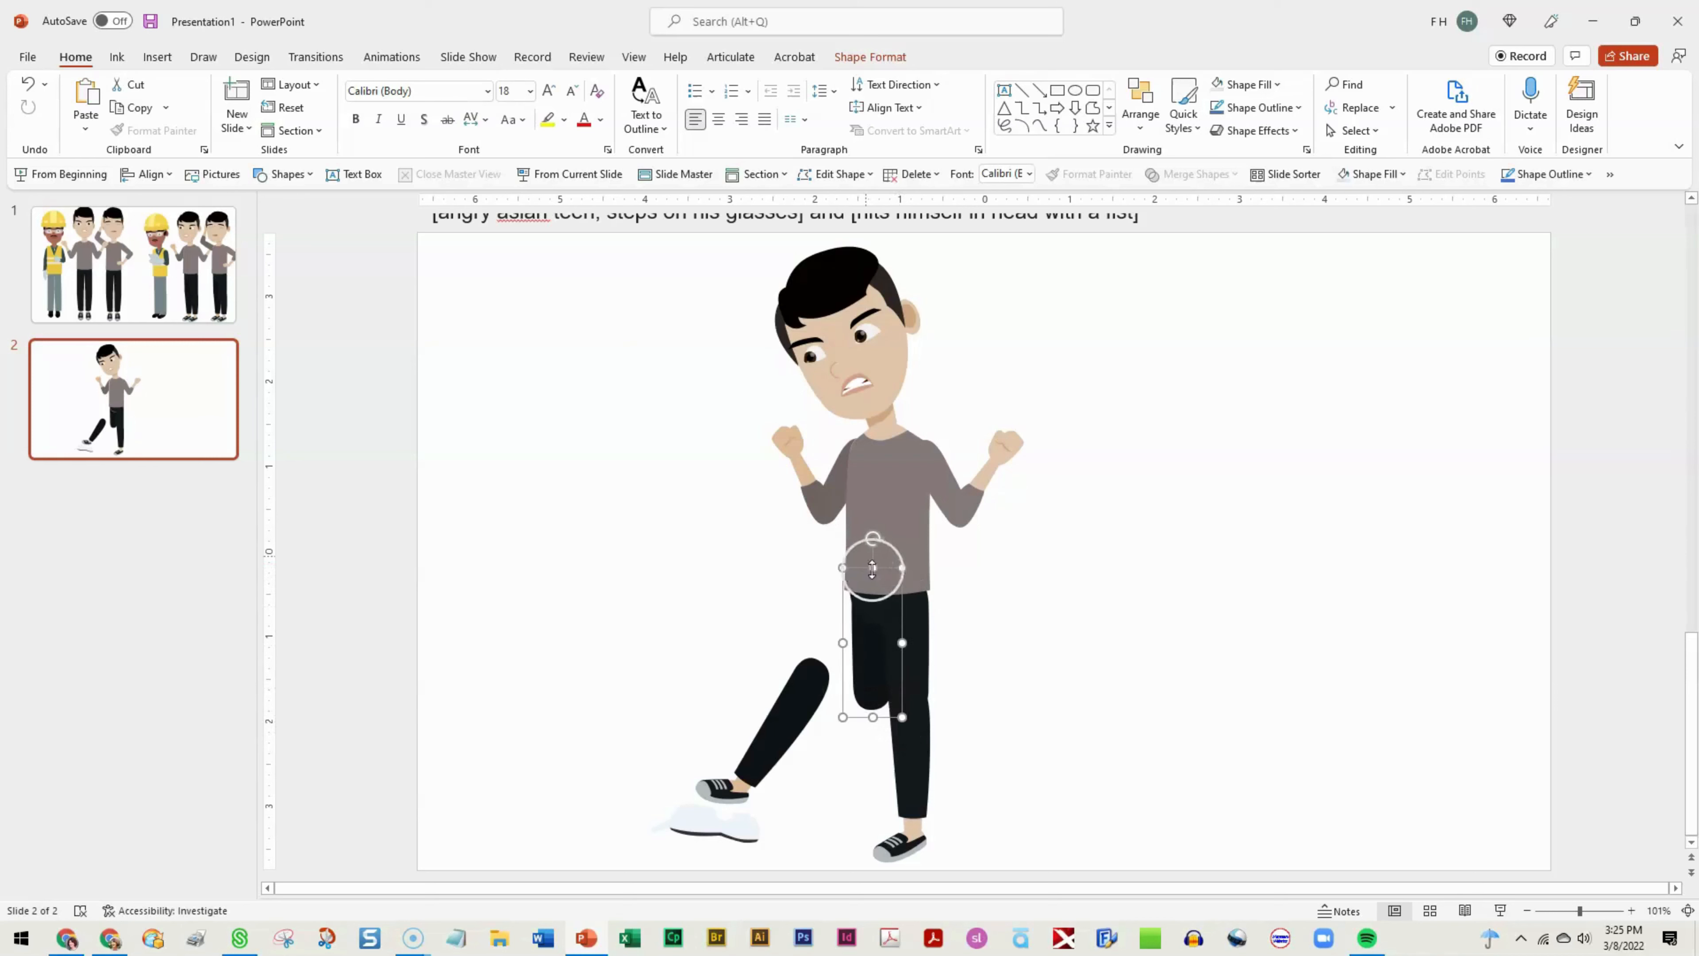
pyautogui.moveTo(873, 540); pyautogui.dragTo(878, 543)
pyautogui.moveTo(907, 559); pyautogui.dragTo(931, 598)
pyautogui.moveTo(862, 658); pyautogui.dragTo(825, 652)
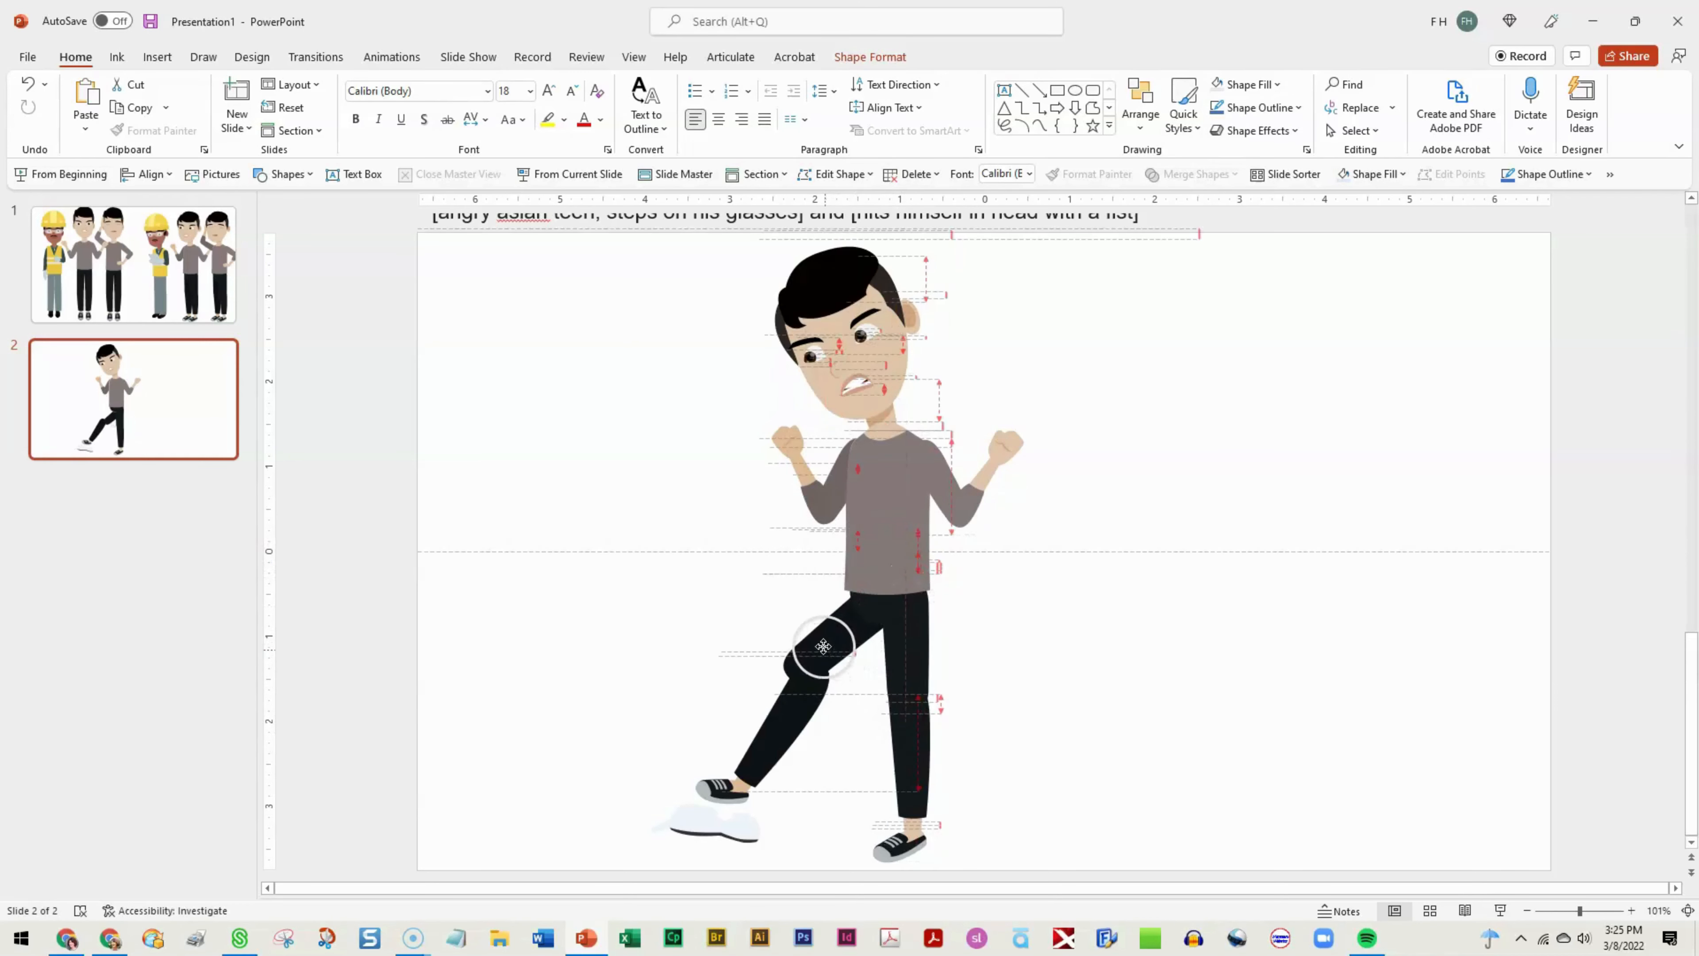
# - Rotate the raised lower leg slightly more upright and align its top with the knee
pyautogui.click(764, 754)
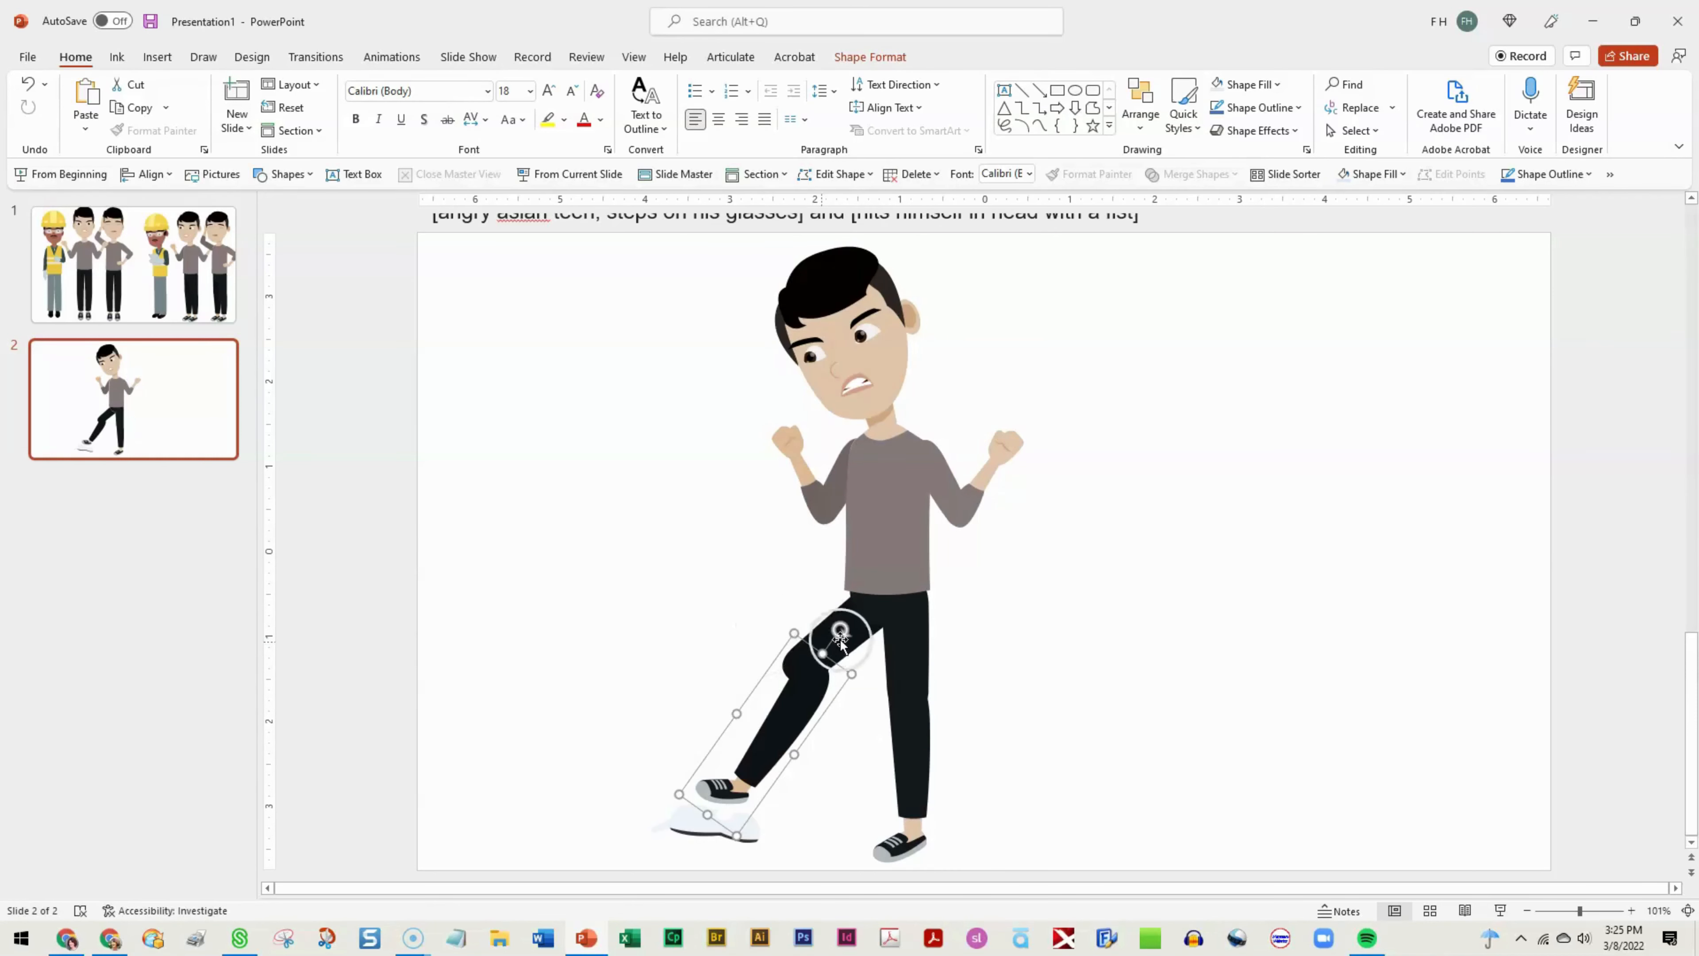
pyautogui.moveTo(841, 629); pyautogui.dragTo(822, 621)
pyautogui.click(1051, 695)
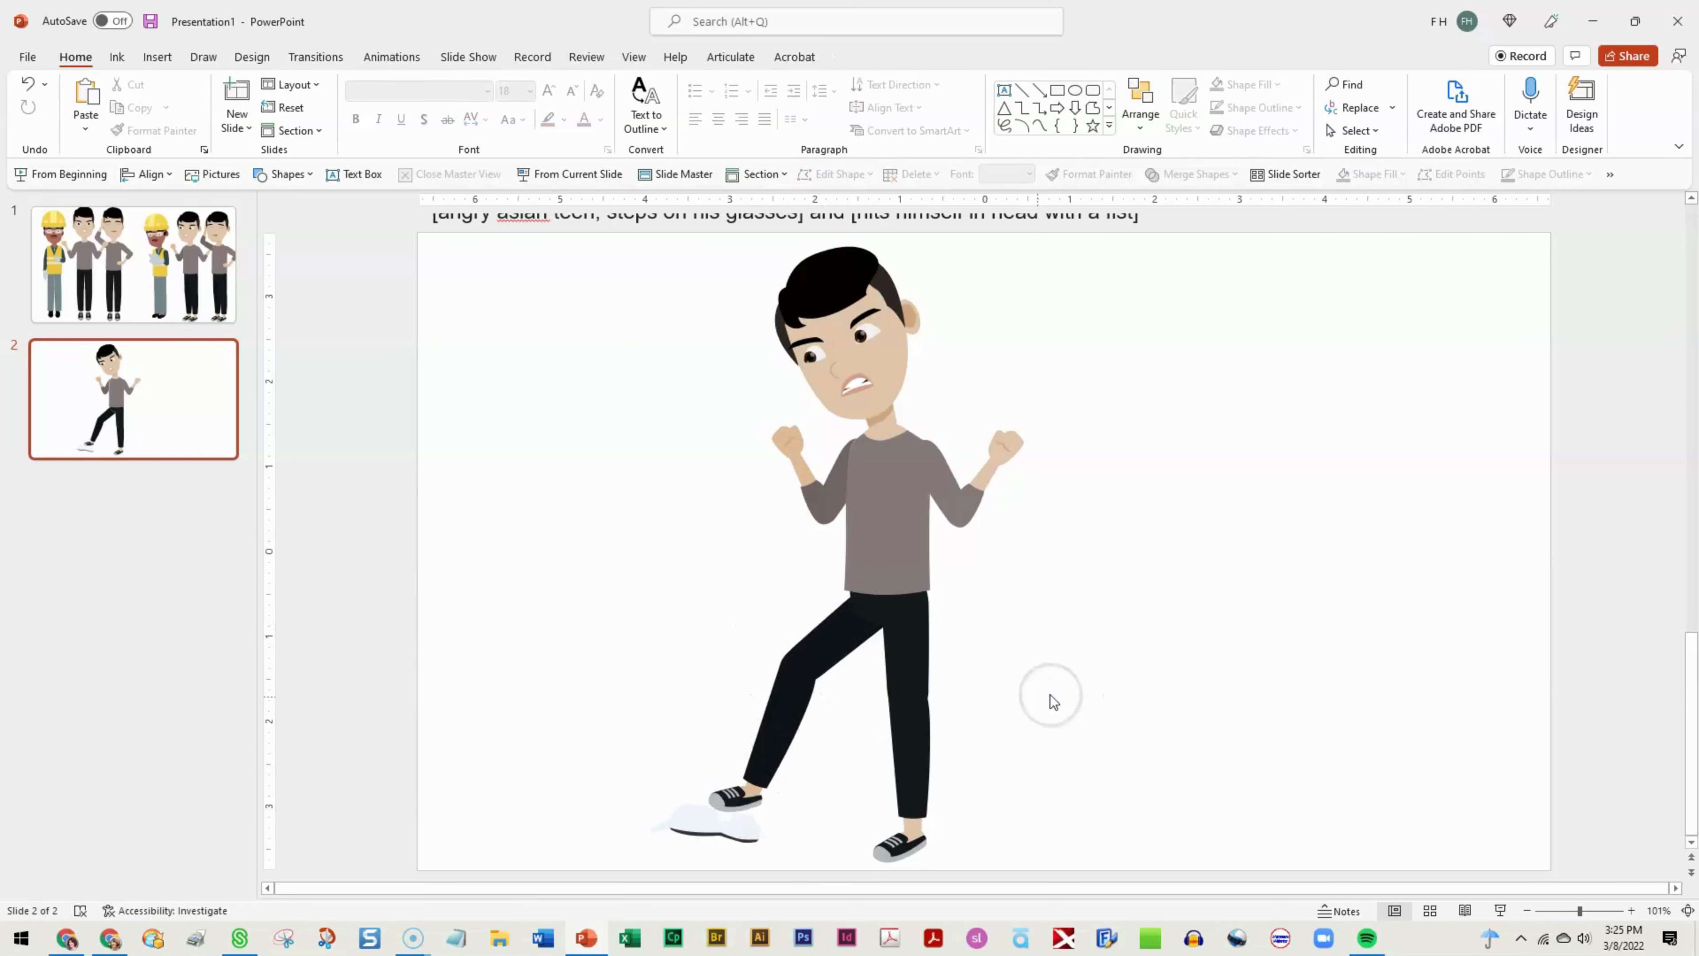
# - Ungroup the raised lower leg and regroup only its ankle and shoe parts as a separate foot
pyautogui.click(768, 735)
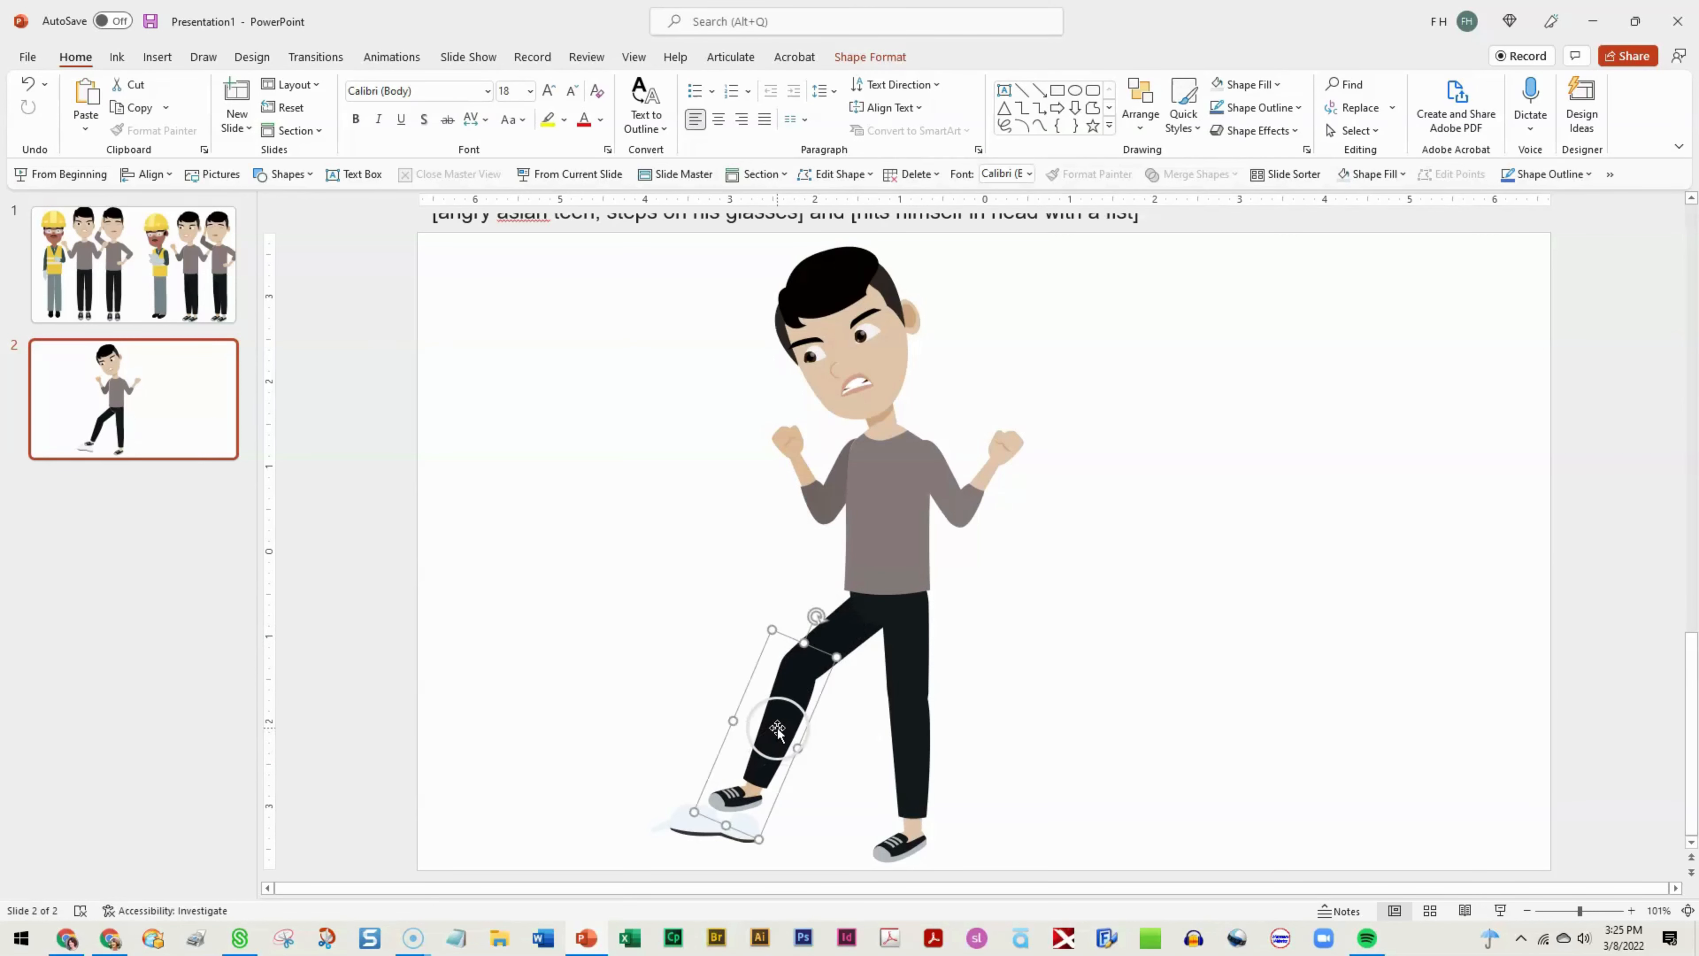
pyautogui.hotkey('ctrl', 'shift', 'g')
pyautogui.click(623, 718)
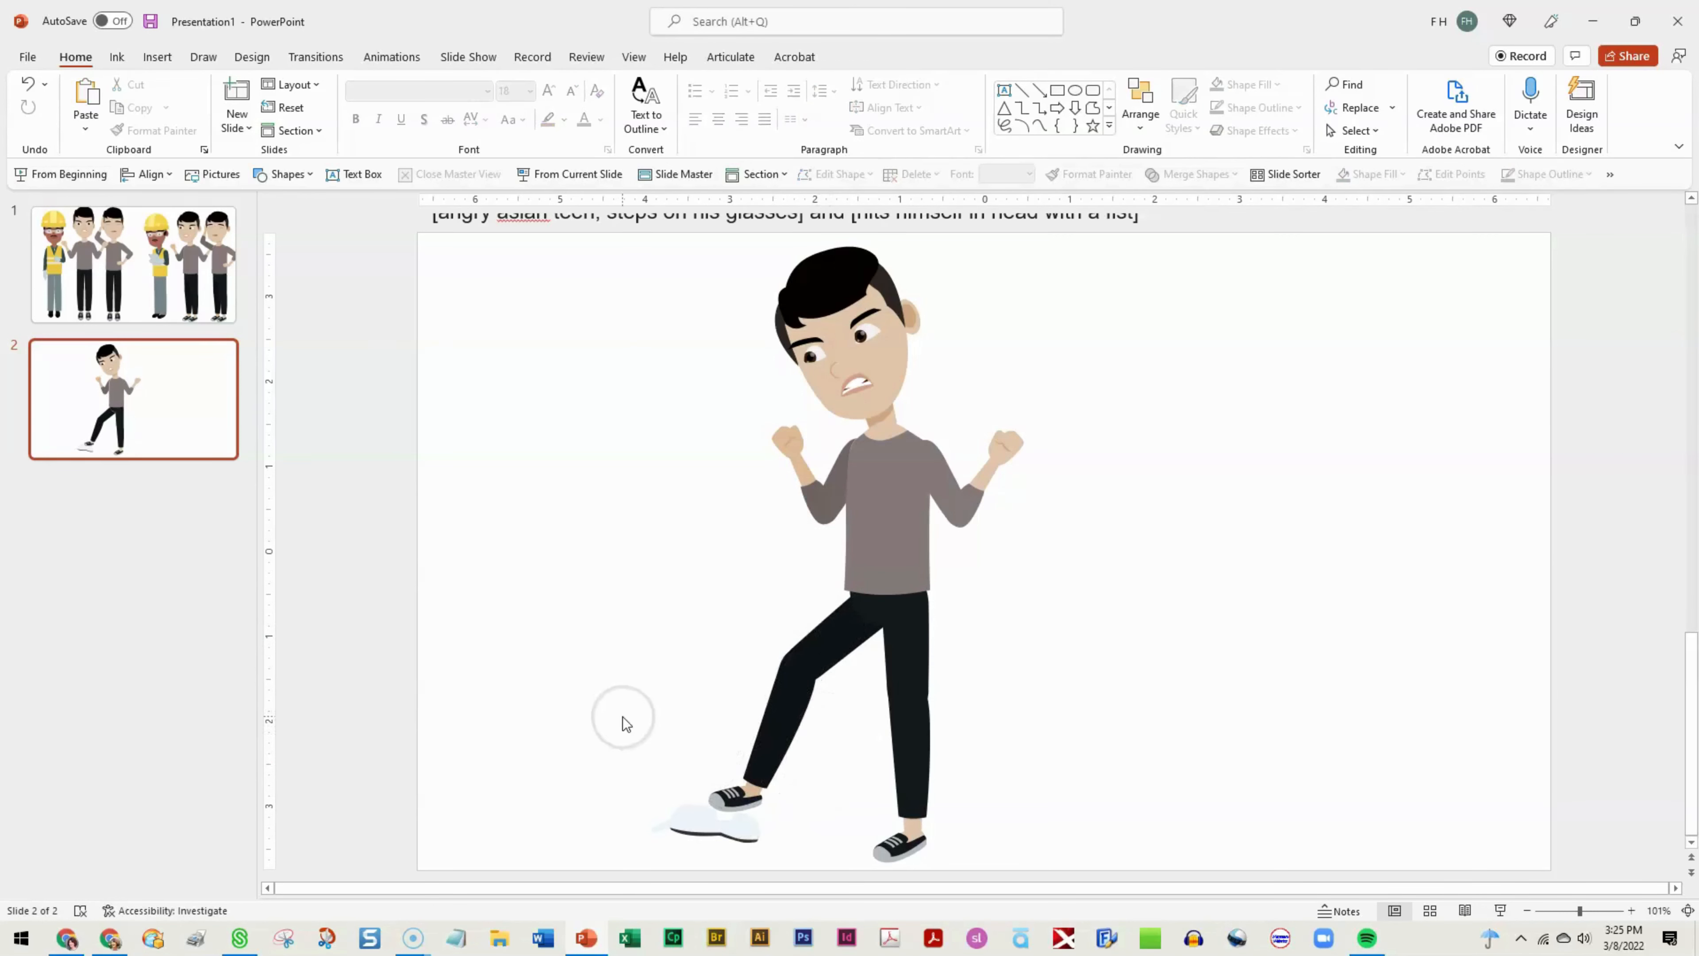
pyautogui.moveTo(621, 721); pyautogui.dragTo(771, 819)
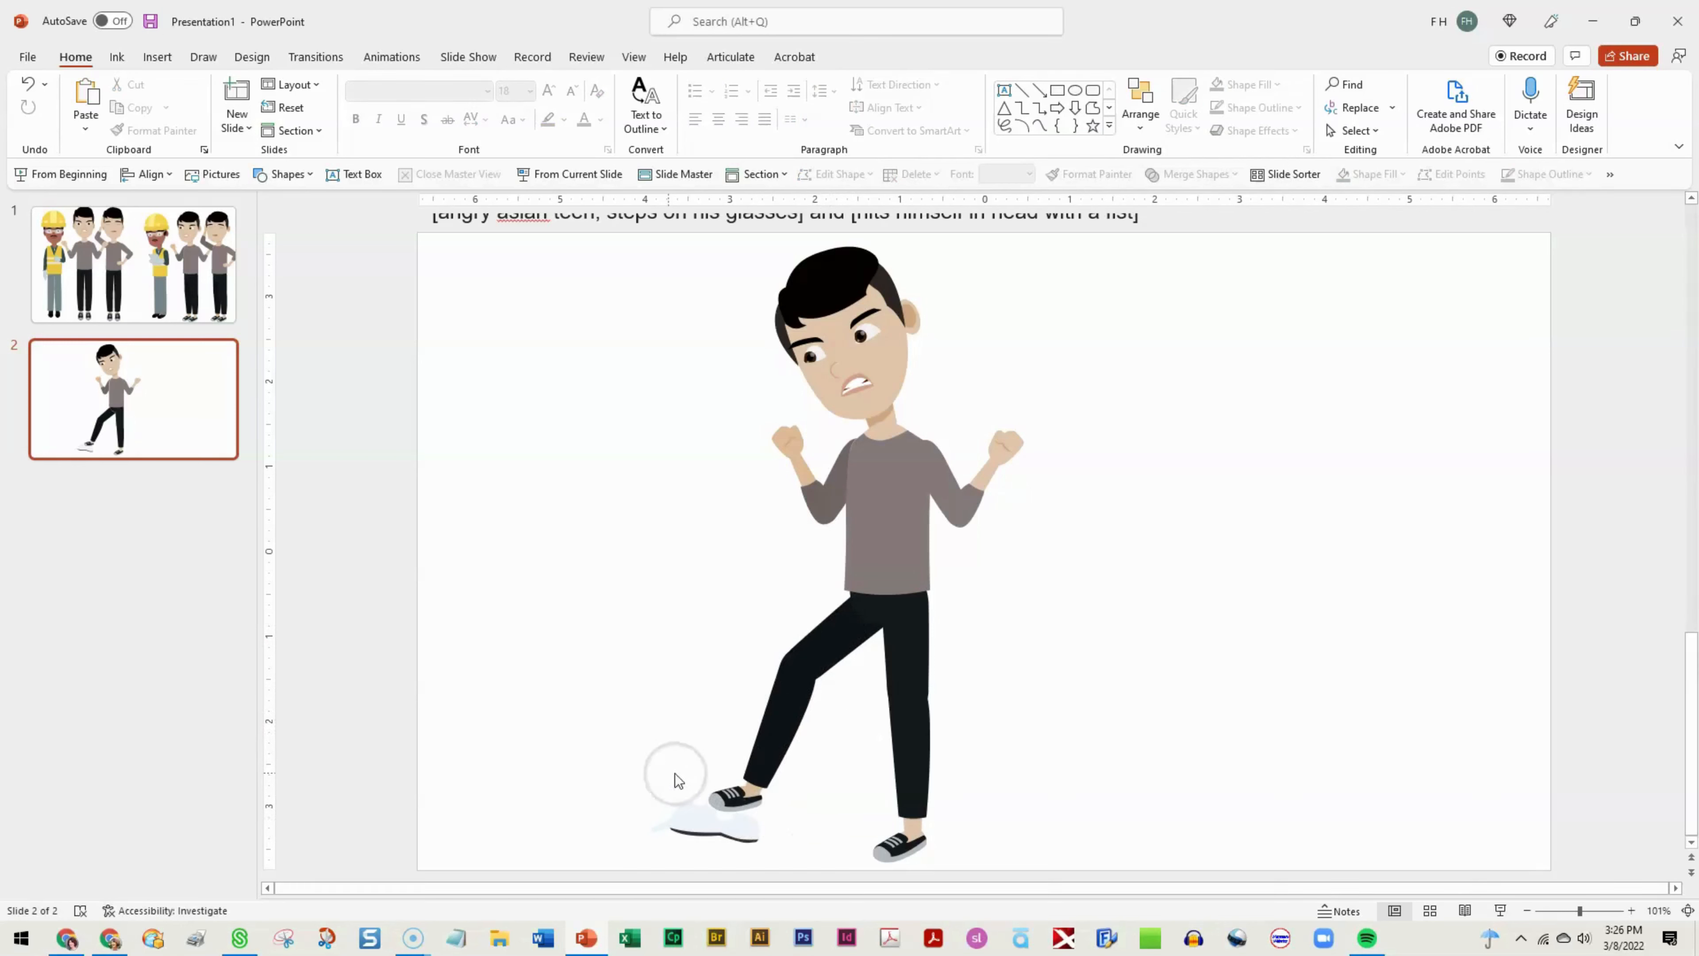
pyautogui.moveTo(661, 765); pyautogui.dragTo(793, 824)
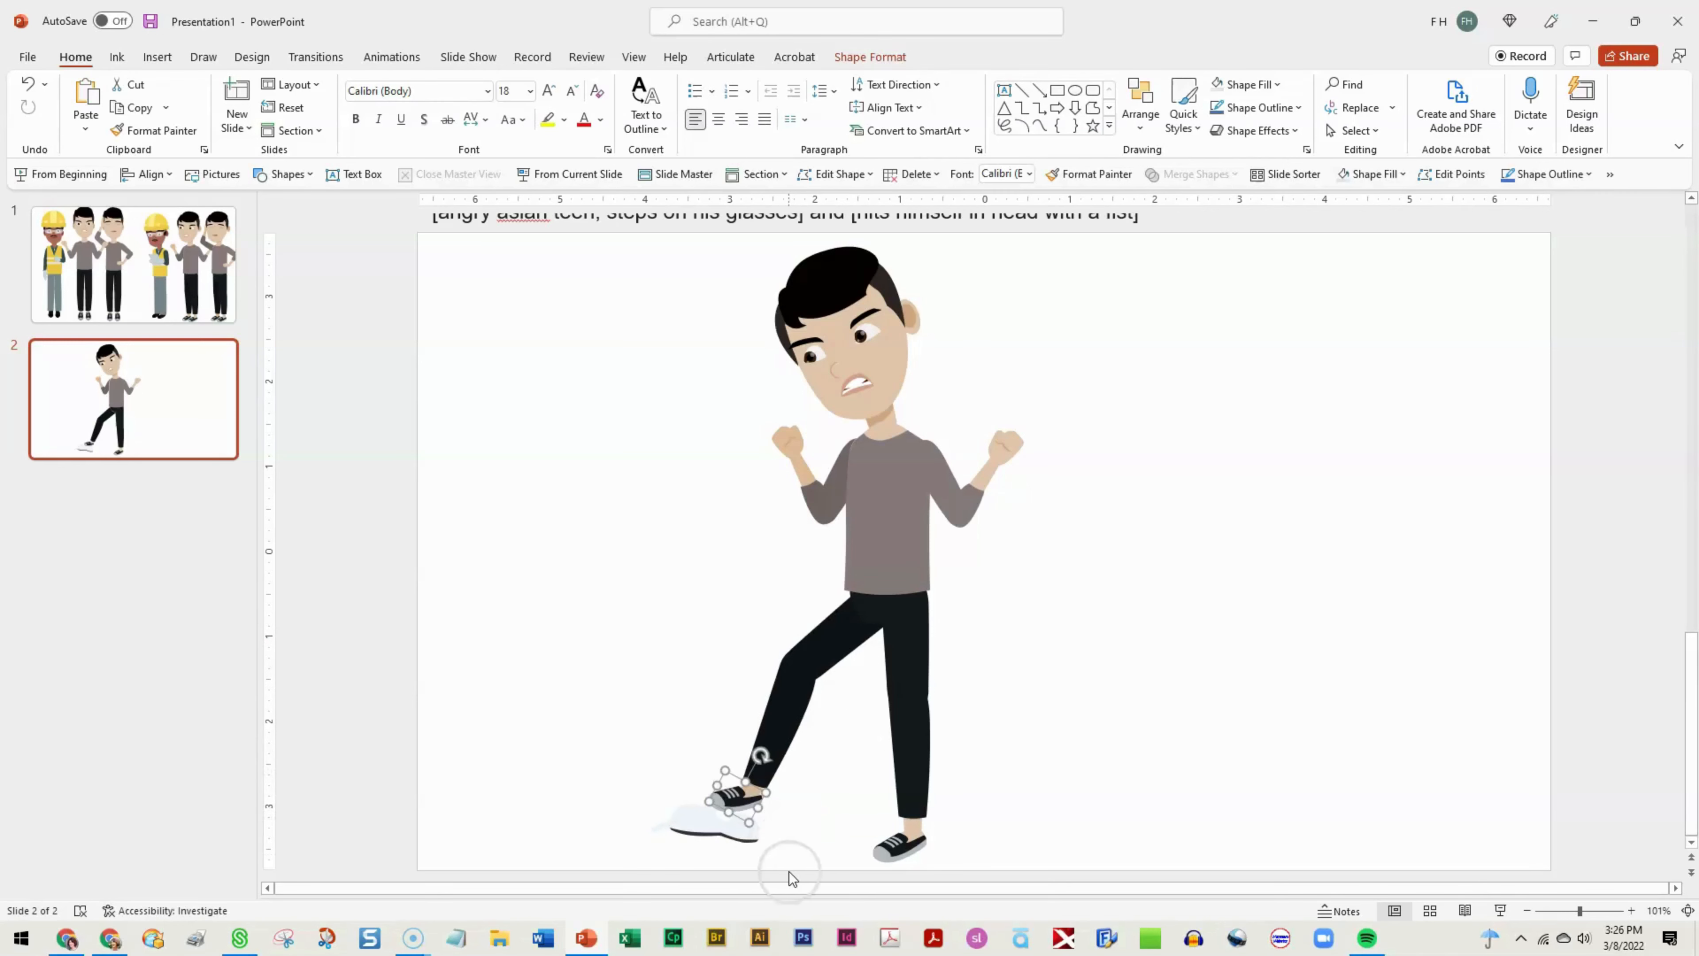
pyautogui.moveTo(643, 739); pyautogui.dragTo(816, 849)
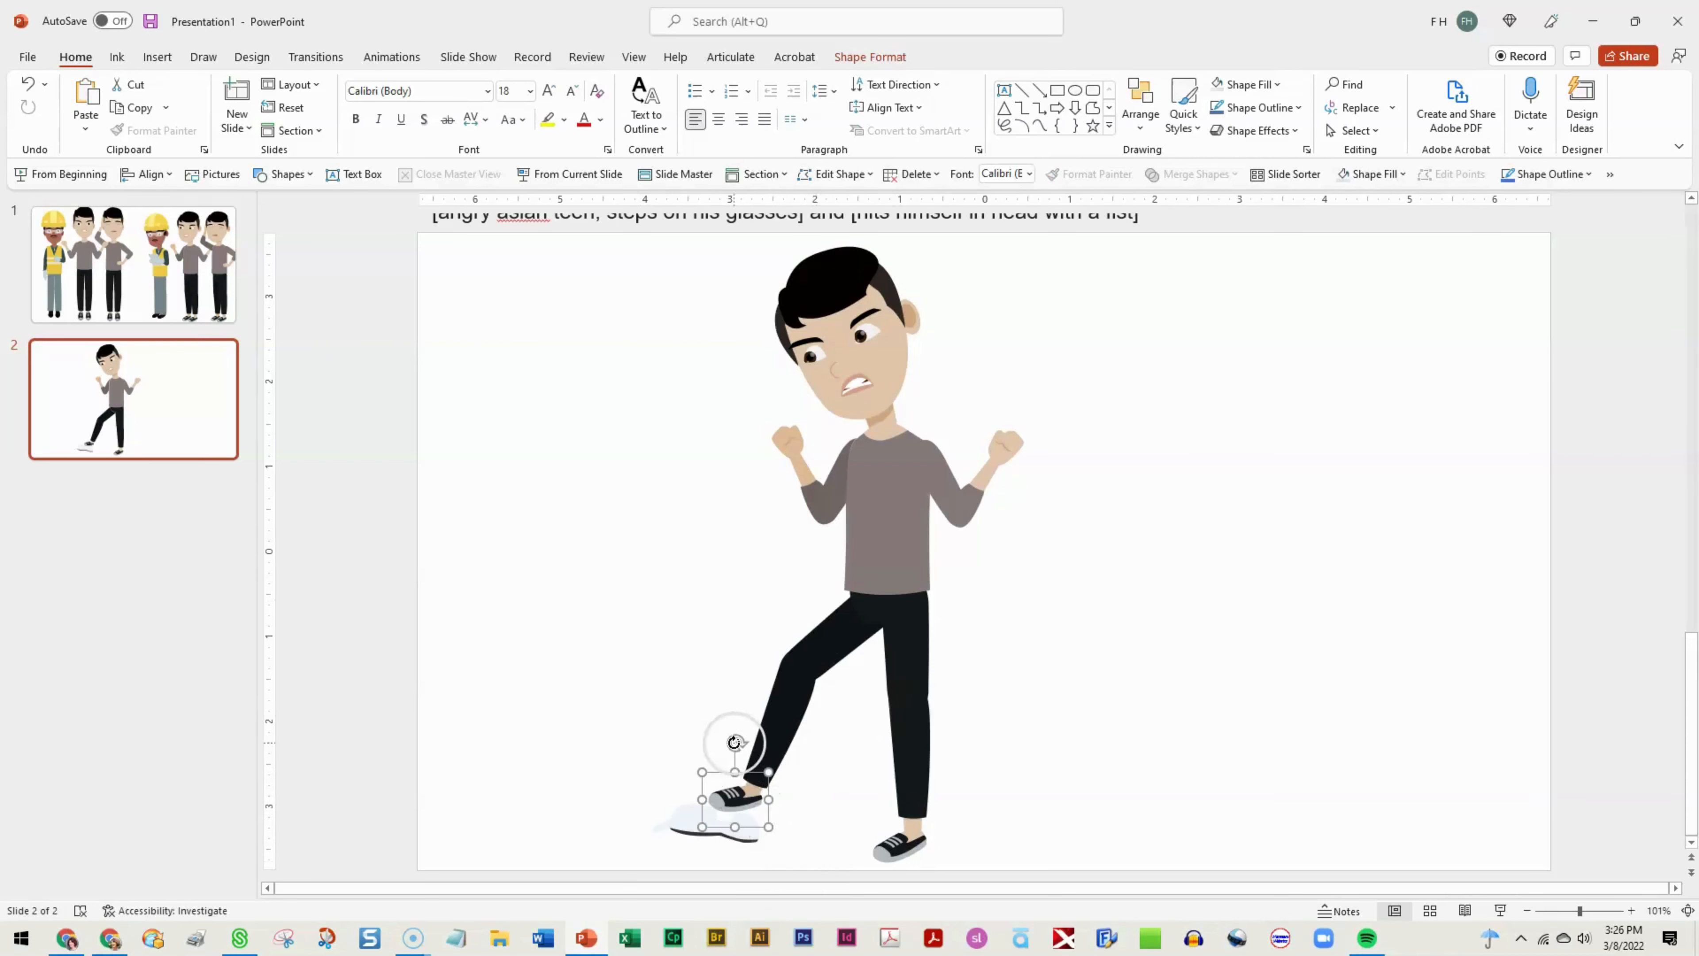
# - Rotate the raised foot slightly counterclockwise and reposition the glasses beneath its shoe
pyautogui.press('Delete')
pyautogui.hotkey('ctrl', 'z')
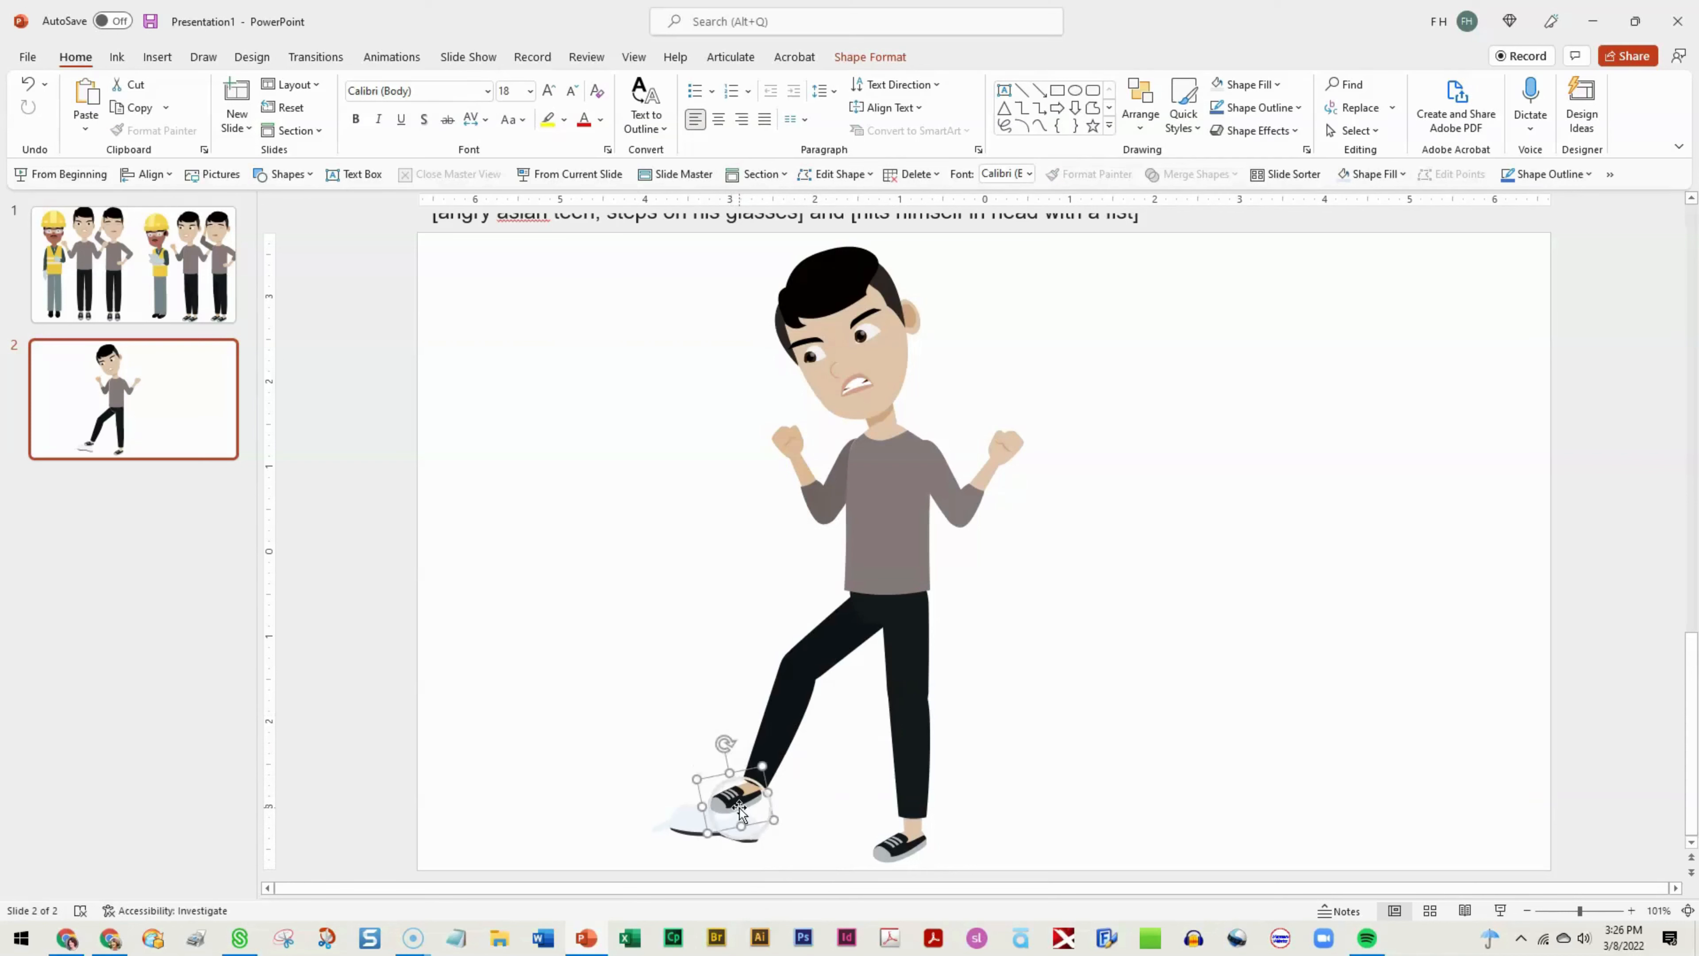
pyautogui.moveTo(734, 797); pyautogui.dragTo(711, 829)
pyautogui.click(749, 757)
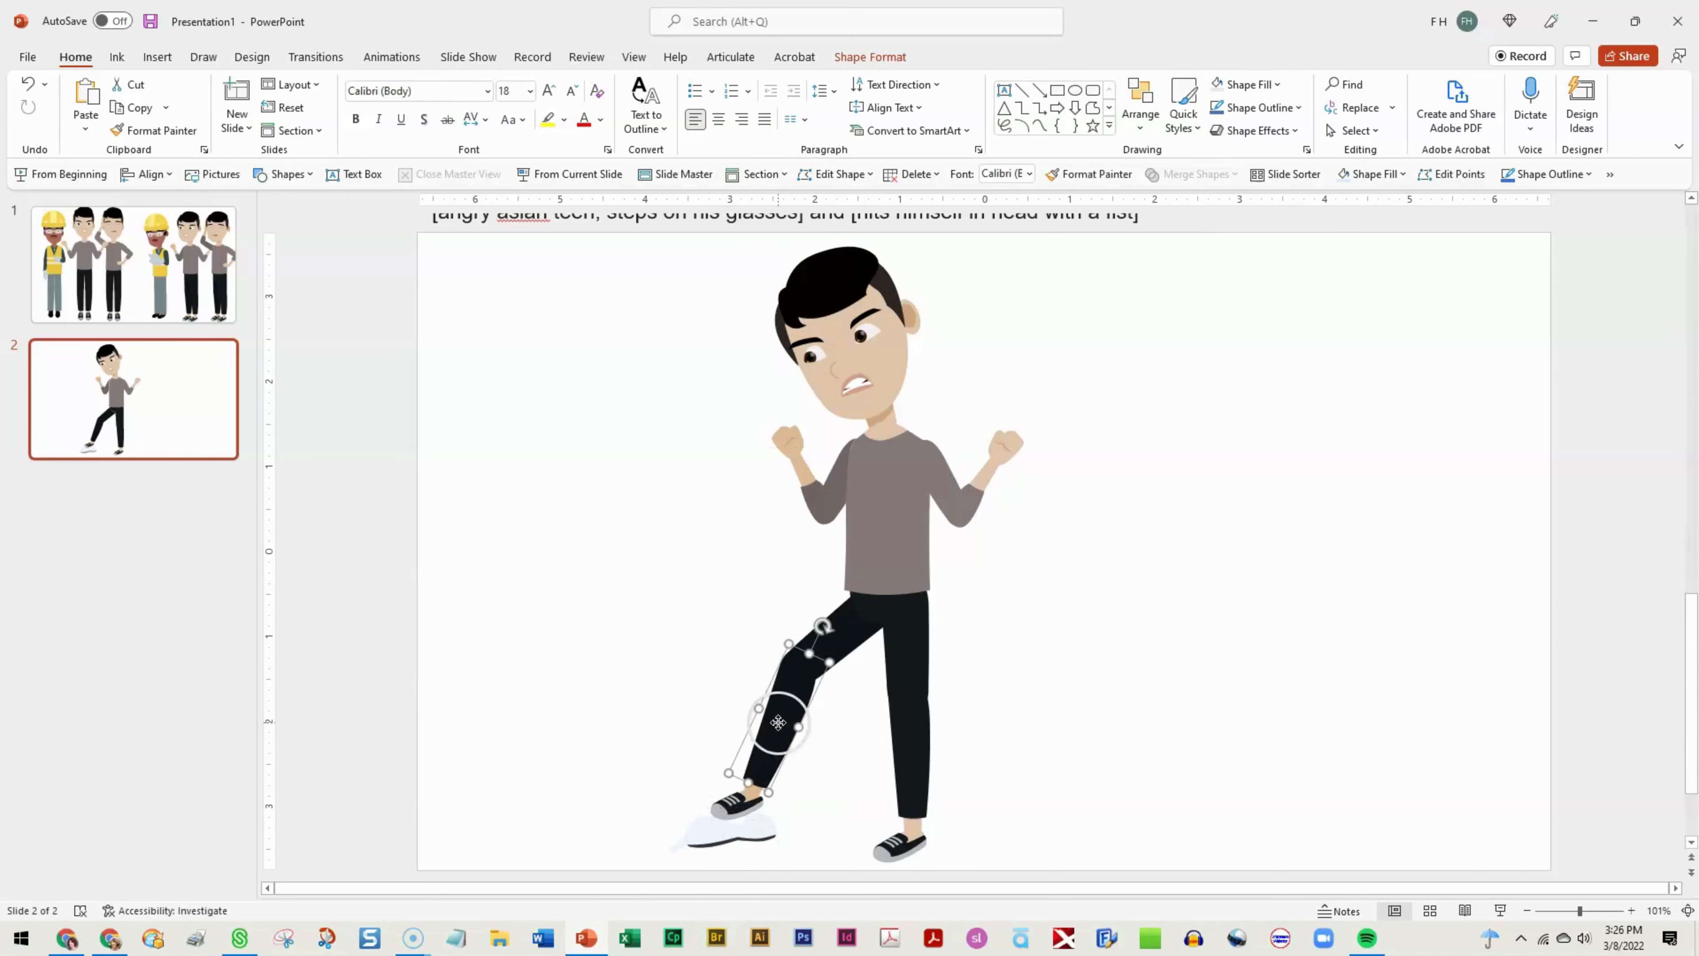
pyautogui.keyDown('shift'); pyautogui.click(738, 802); pyautogui.keyUp('shift')
pyautogui.moveTo(775, 720); pyautogui.dragTo(782, 714)
pyautogui.hotkey('ctrl', 'z')
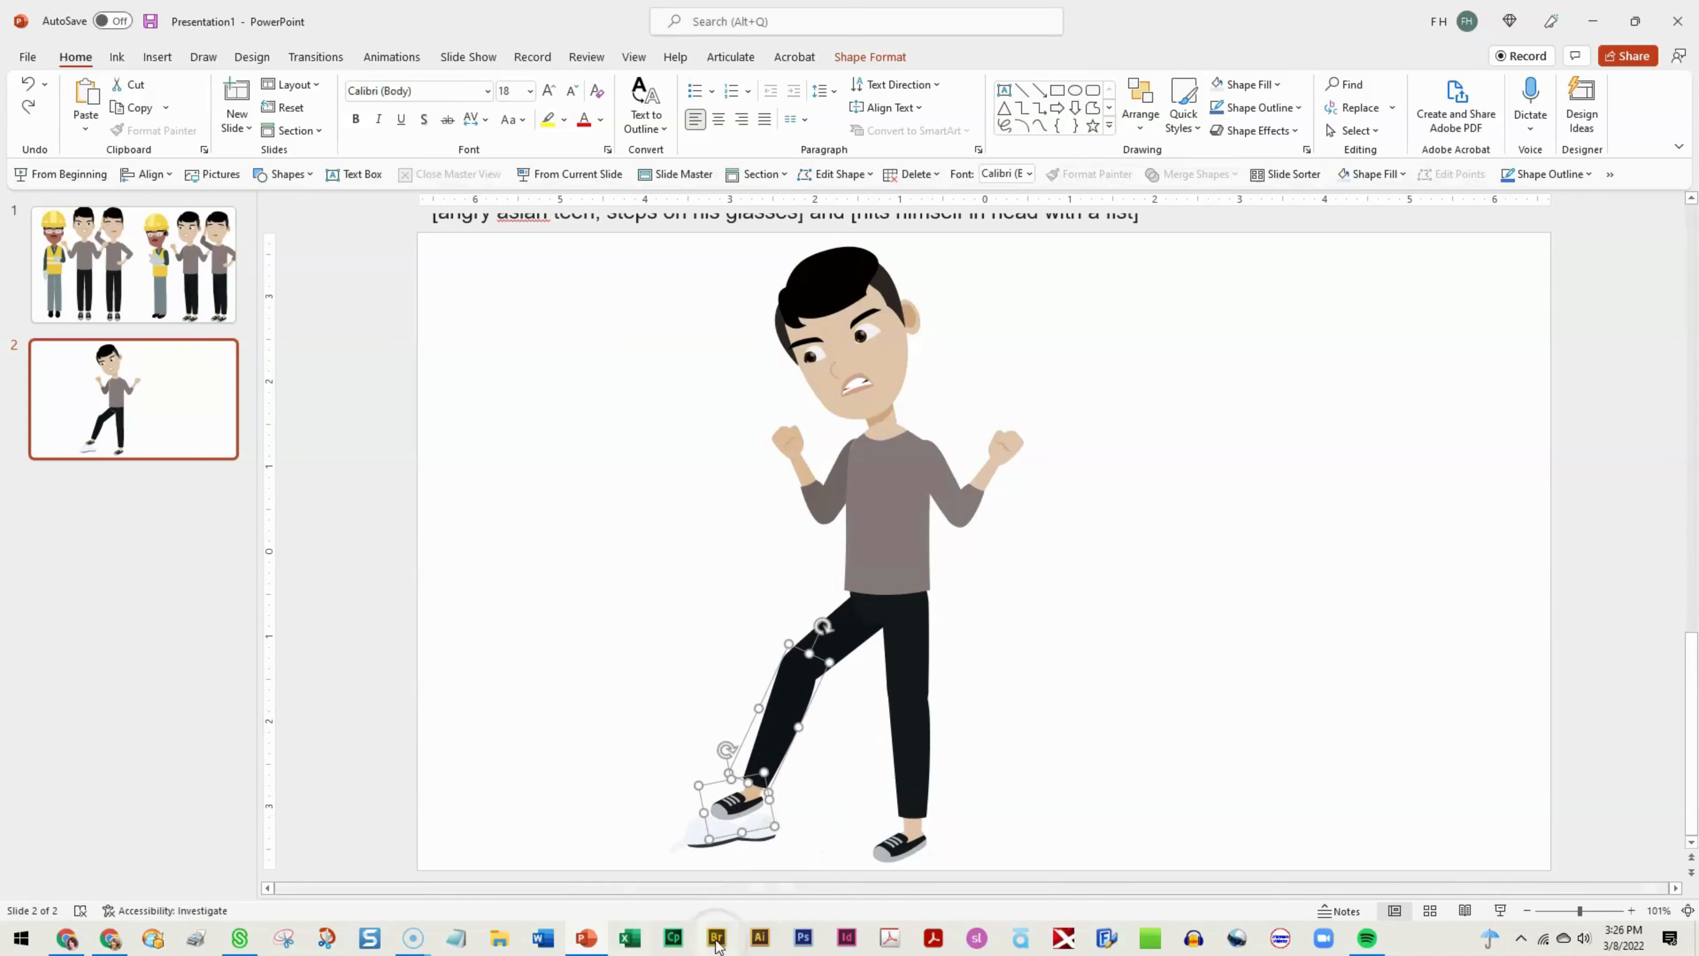
# - Group the raised shin shapes with their foot and move the group slightly up, off the glasses
pyautogui.click(767, 653)
pyautogui.moveTo(762, 639); pyautogui.dragTo(799, 829)
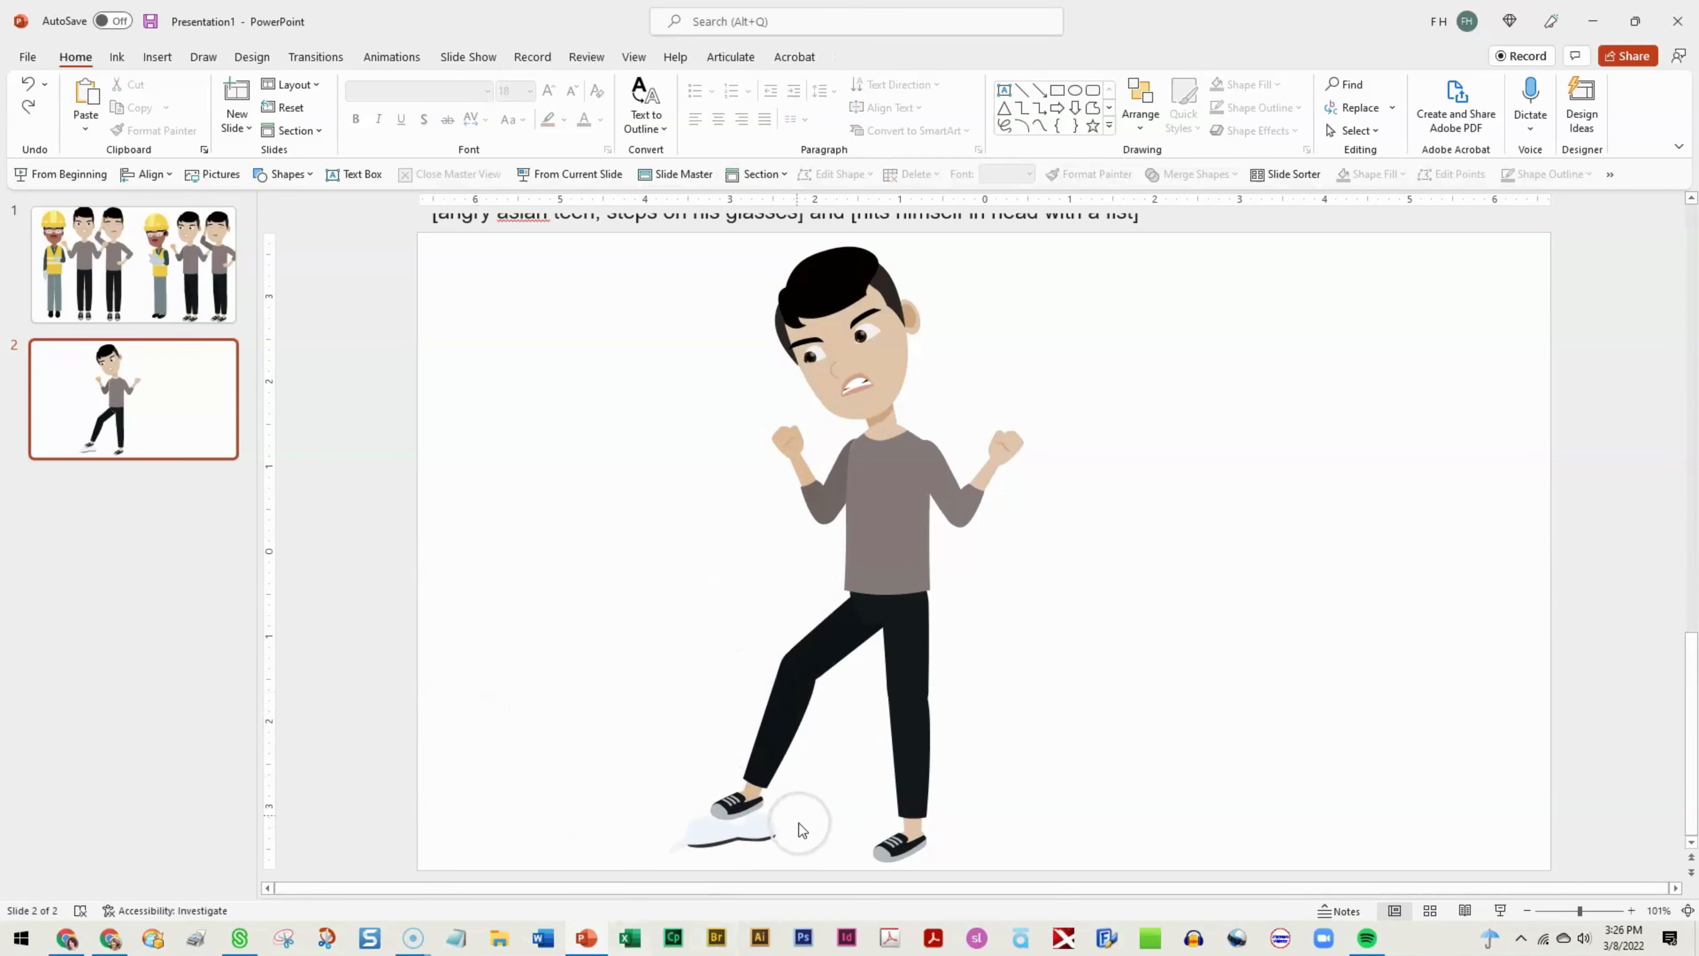
pyautogui.moveTo(668, 624); pyautogui.dragTo(833, 827)
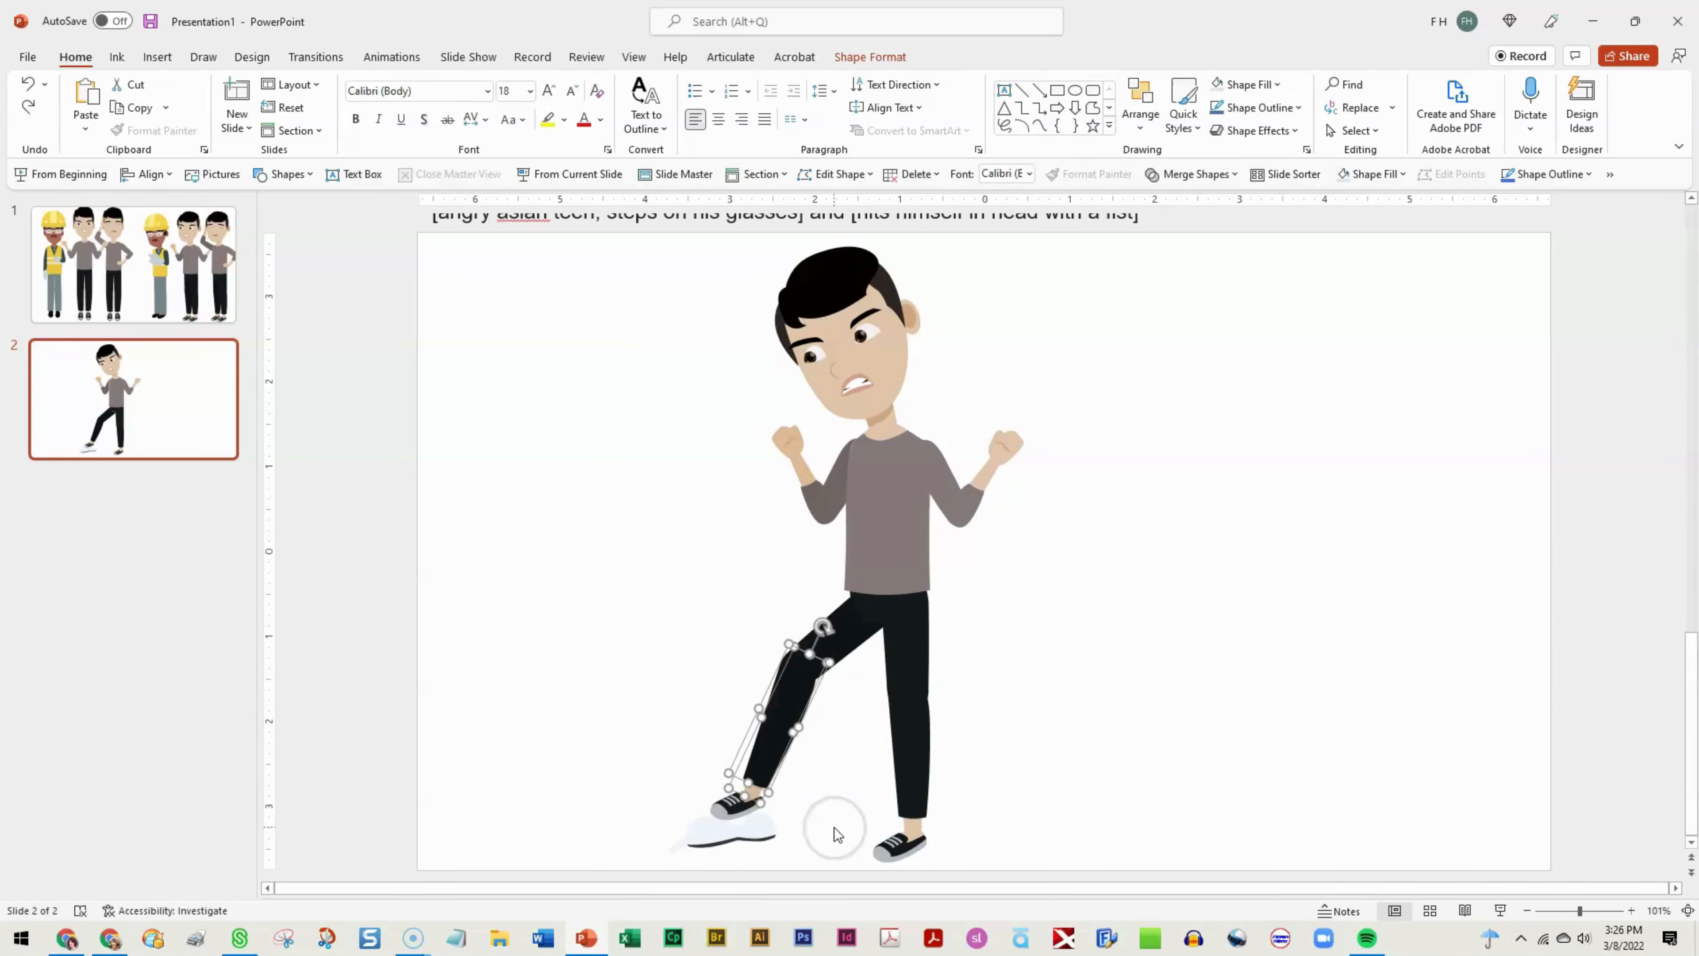
pyautogui.keyDown('shift'); pyautogui.click(736, 803); pyautogui.keyUp('shift')
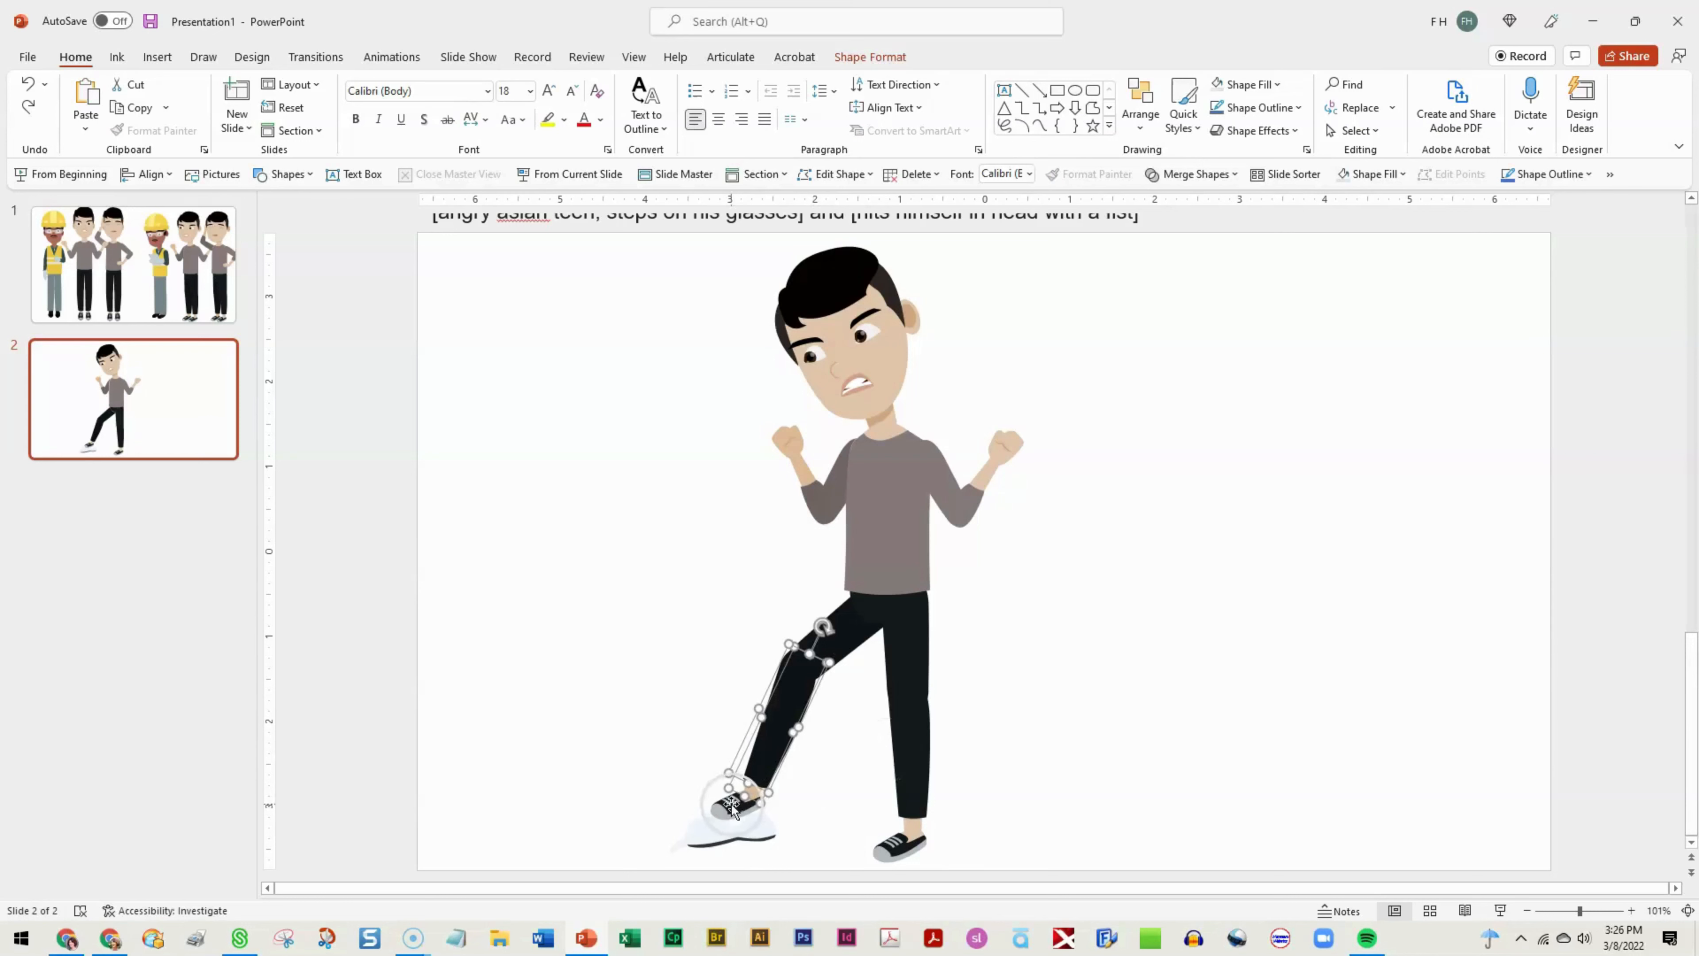
pyautogui.hotkey('ctrl', 'g')
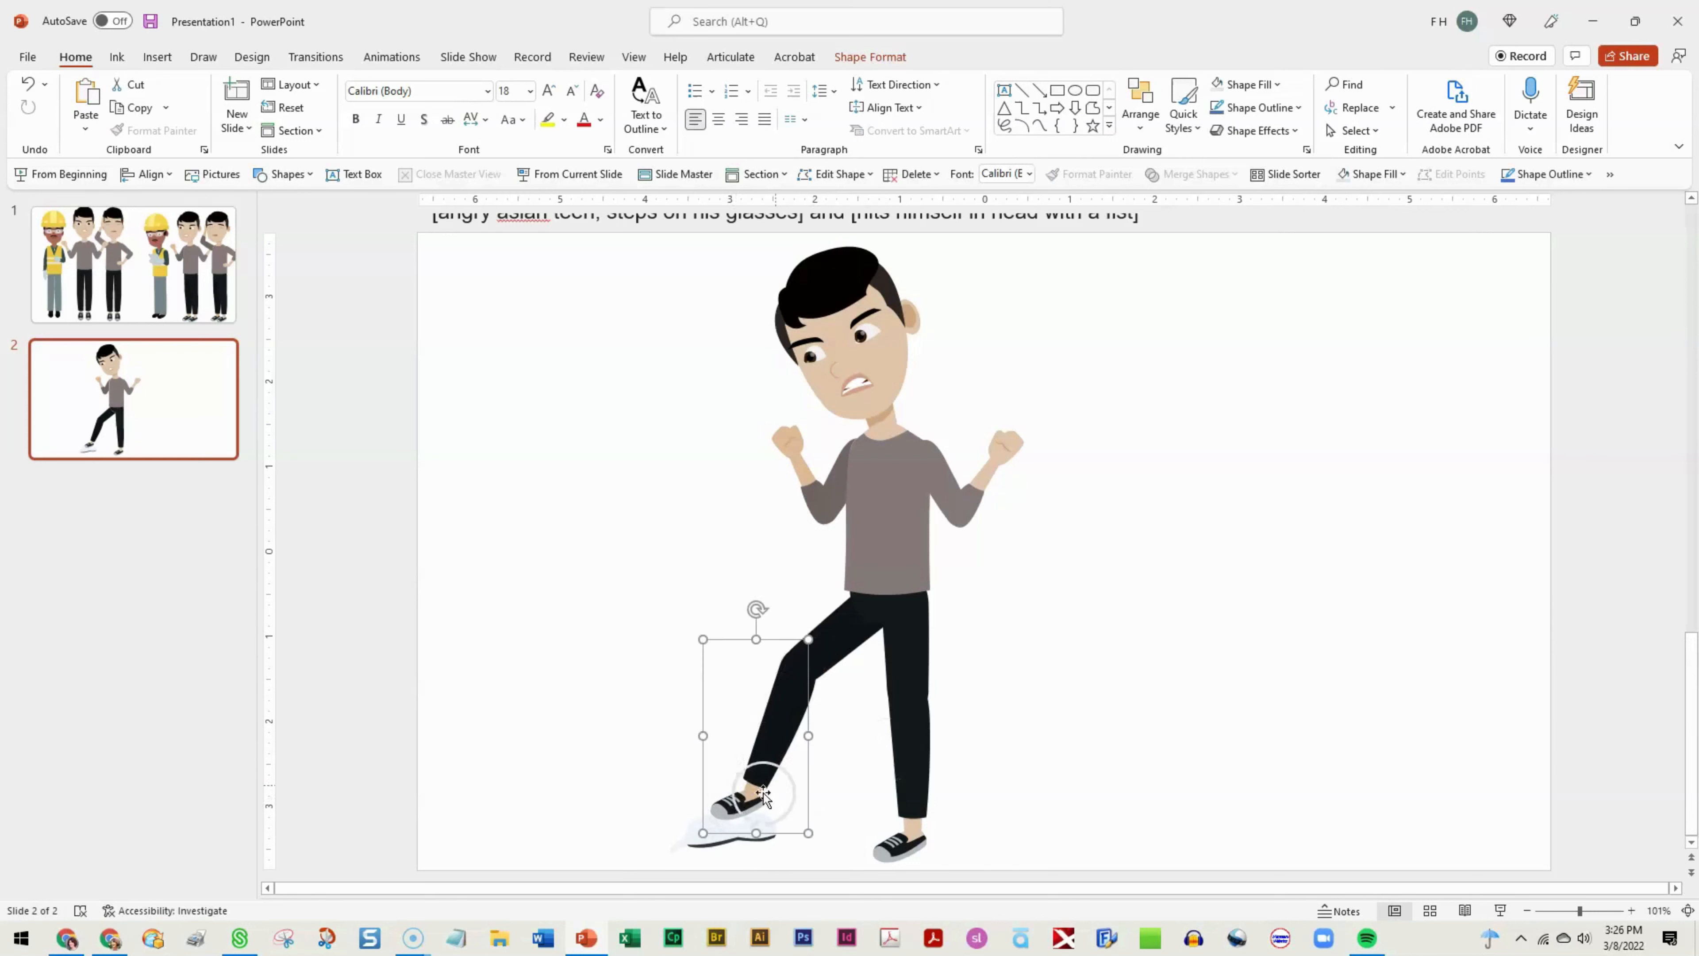
pyautogui.moveTo(783, 739); pyautogui.dragTo(791, 691)
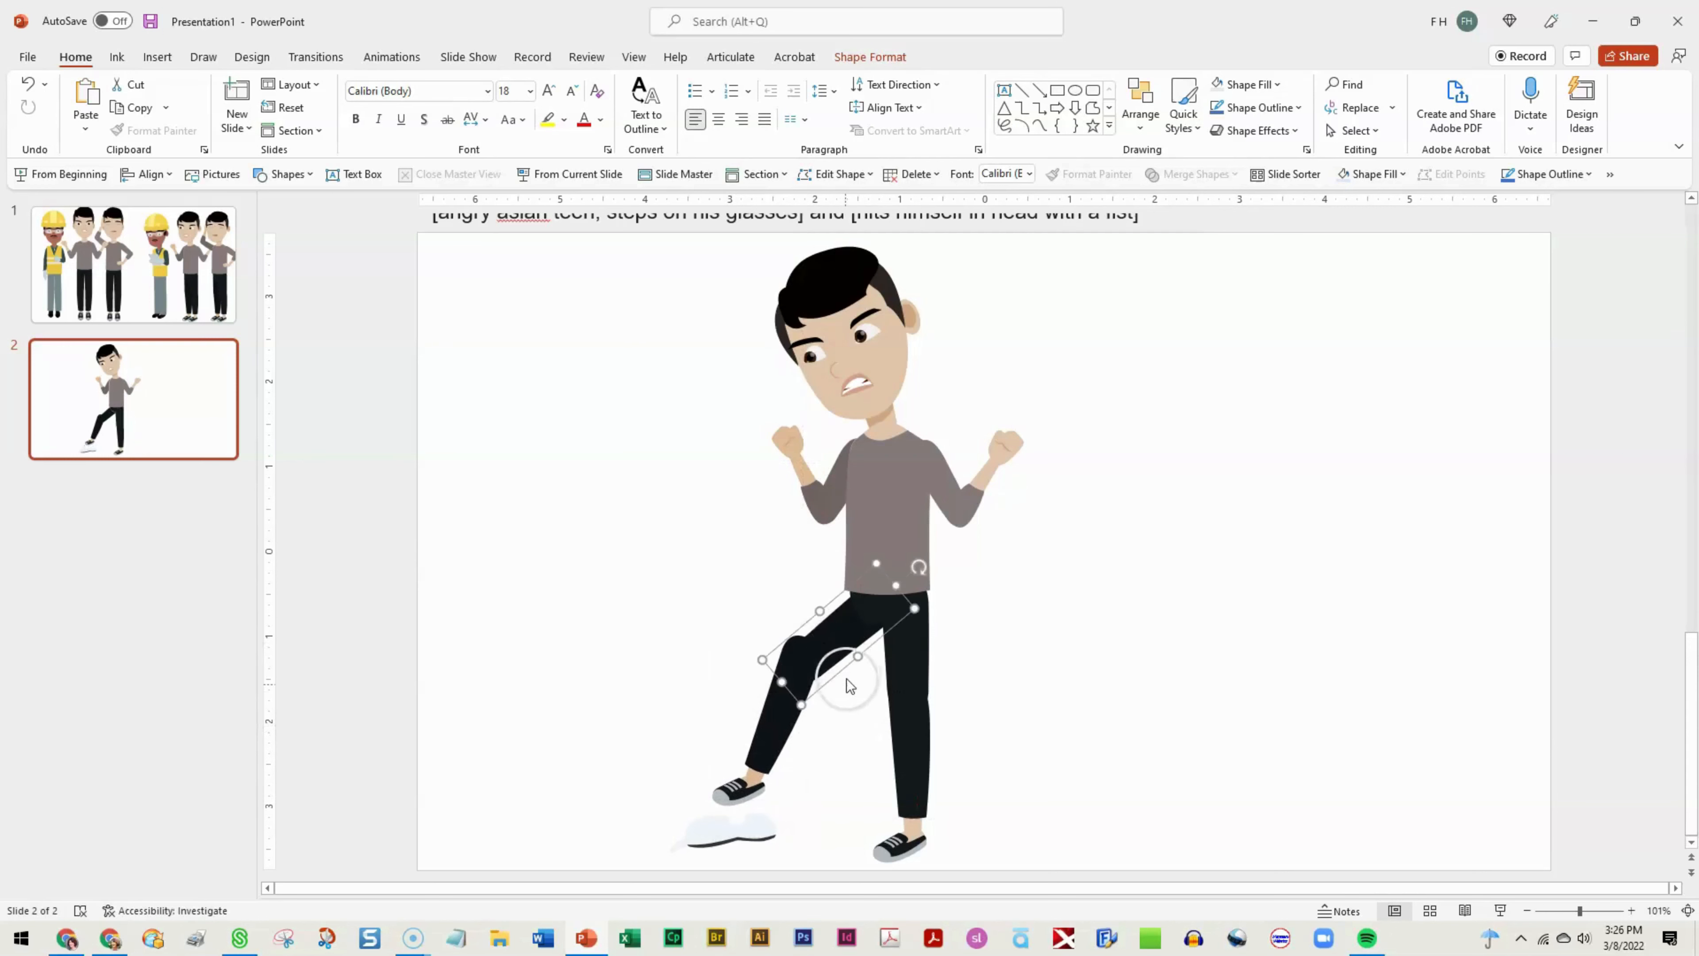
# - Rotate and nudge the raised thigh so it lines up smoothly with the hip and the lifted shin
pyautogui.click(852, 625)
pyautogui.moveTo(852, 626); pyautogui.dragTo(857, 607)
pyautogui.moveTo(912, 559); pyautogui.dragTo(931, 560)
pyautogui.moveTo(840, 636); pyautogui.dragTo(838, 634)
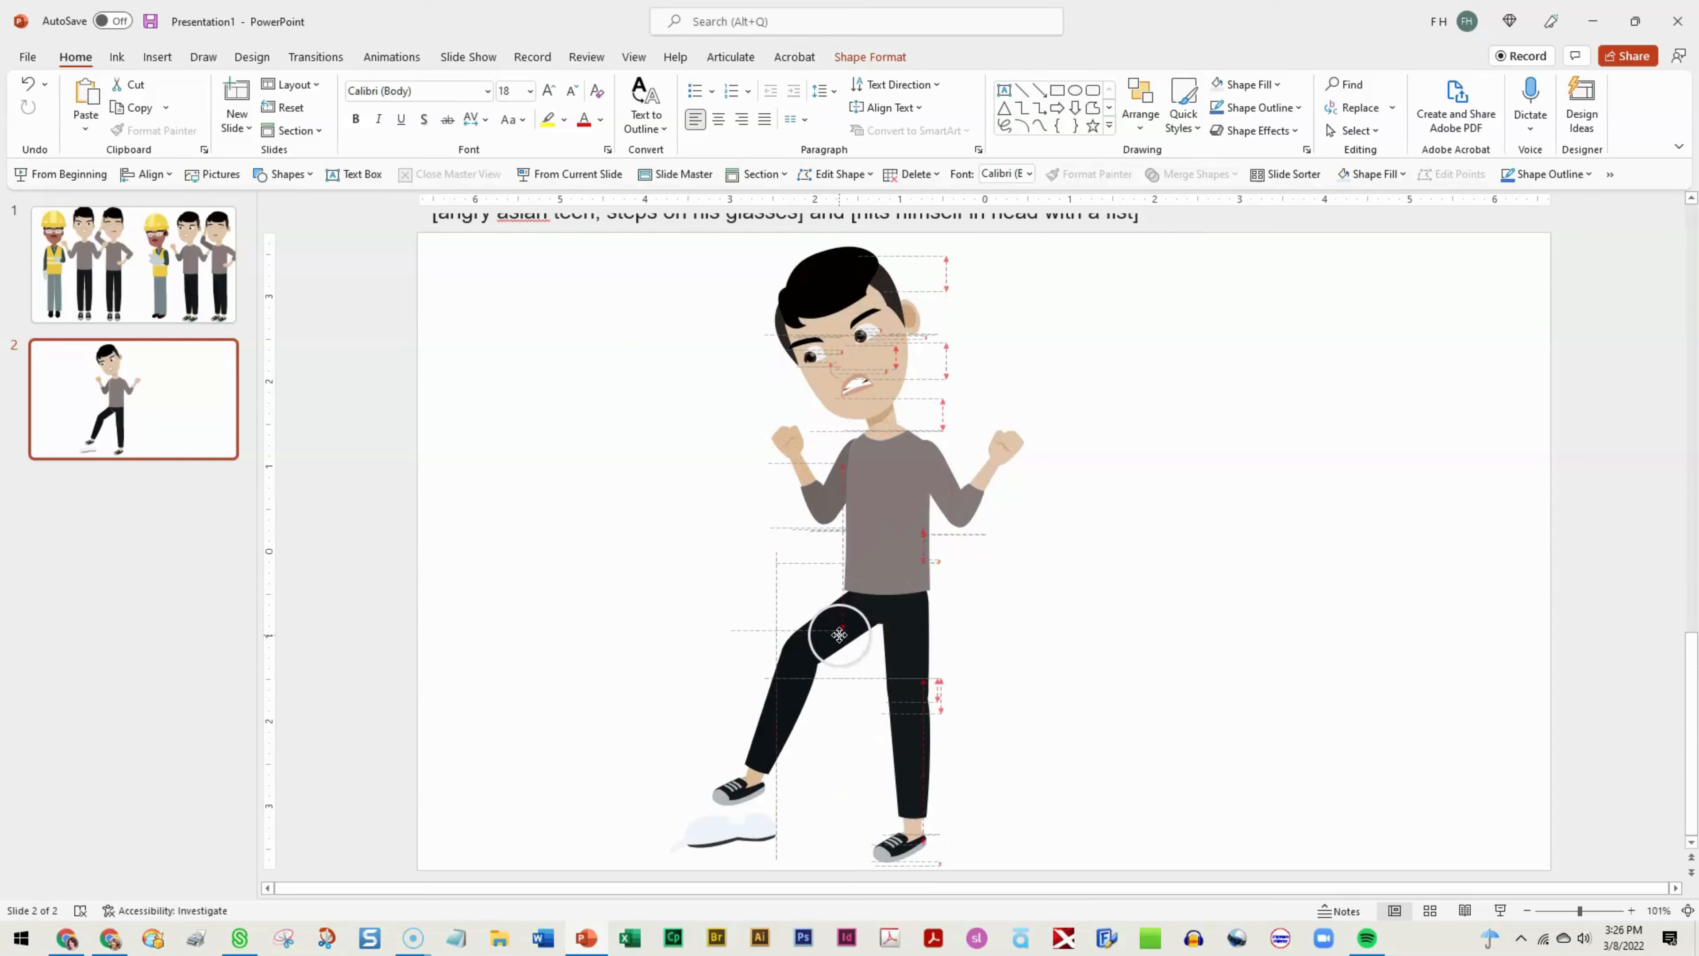
# - Rotate the glasses slightly so they sit snugly beneath the teen's raised shoe
pyautogui.click(771, 832)
pyautogui.scroll(-1, 1191, 742)
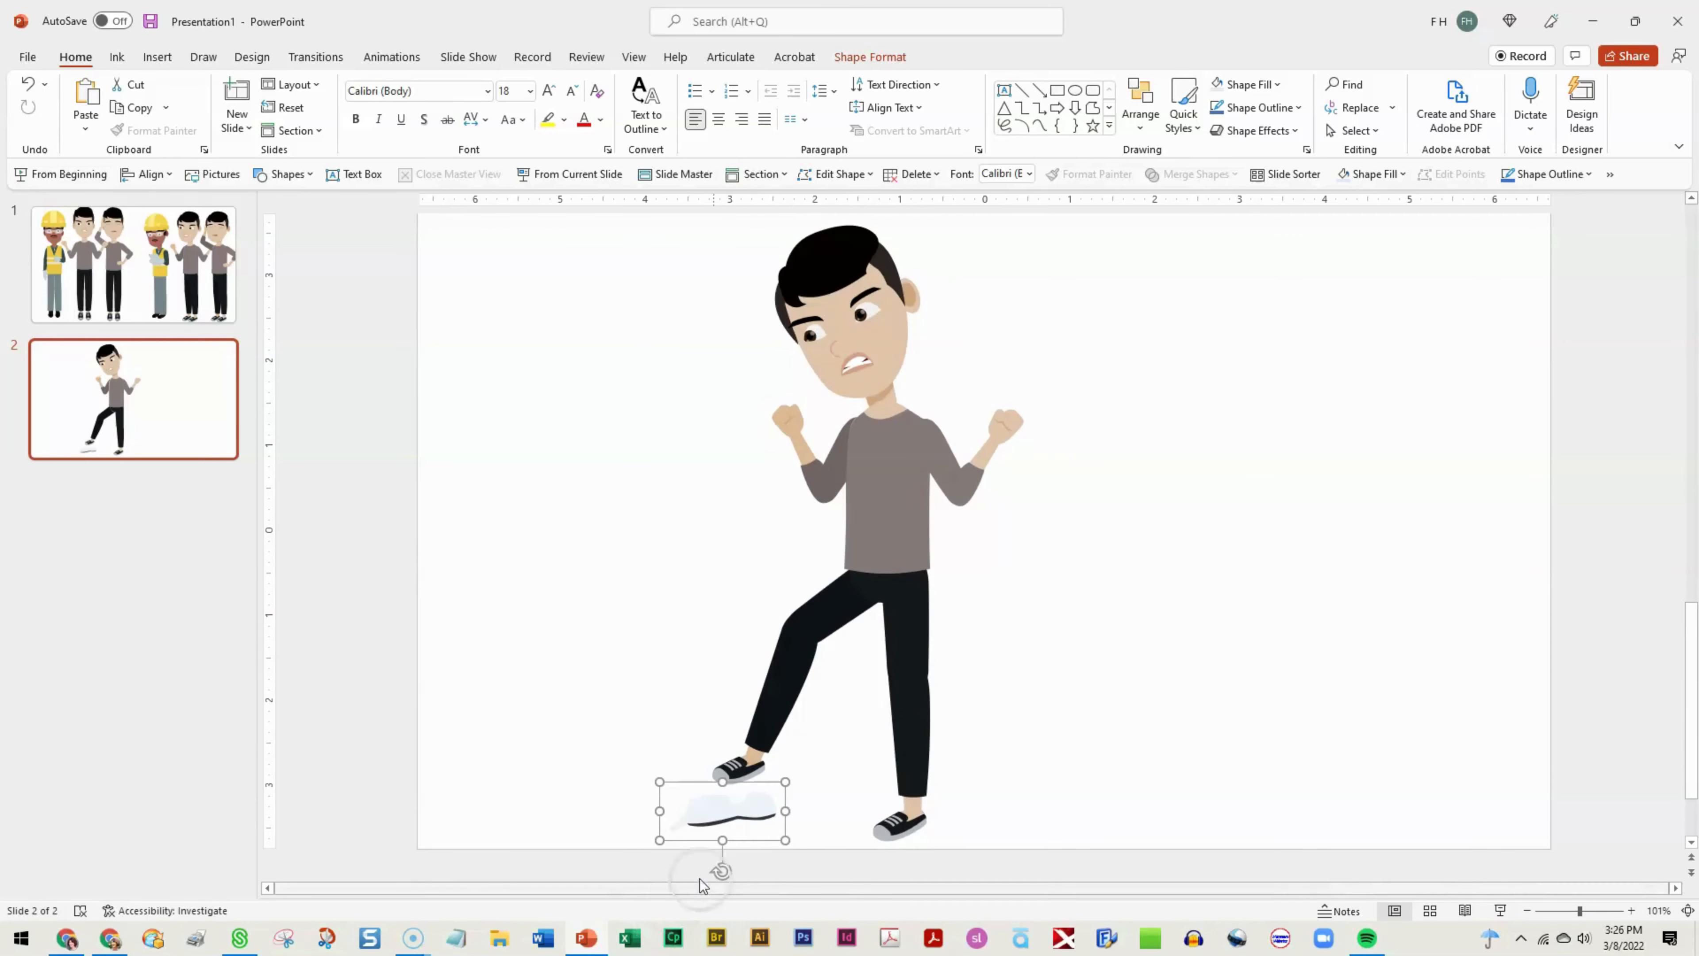
pyautogui.moveTo(723, 874); pyautogui.dragTo(748, 834)
pyautogui.click(1060, 686)
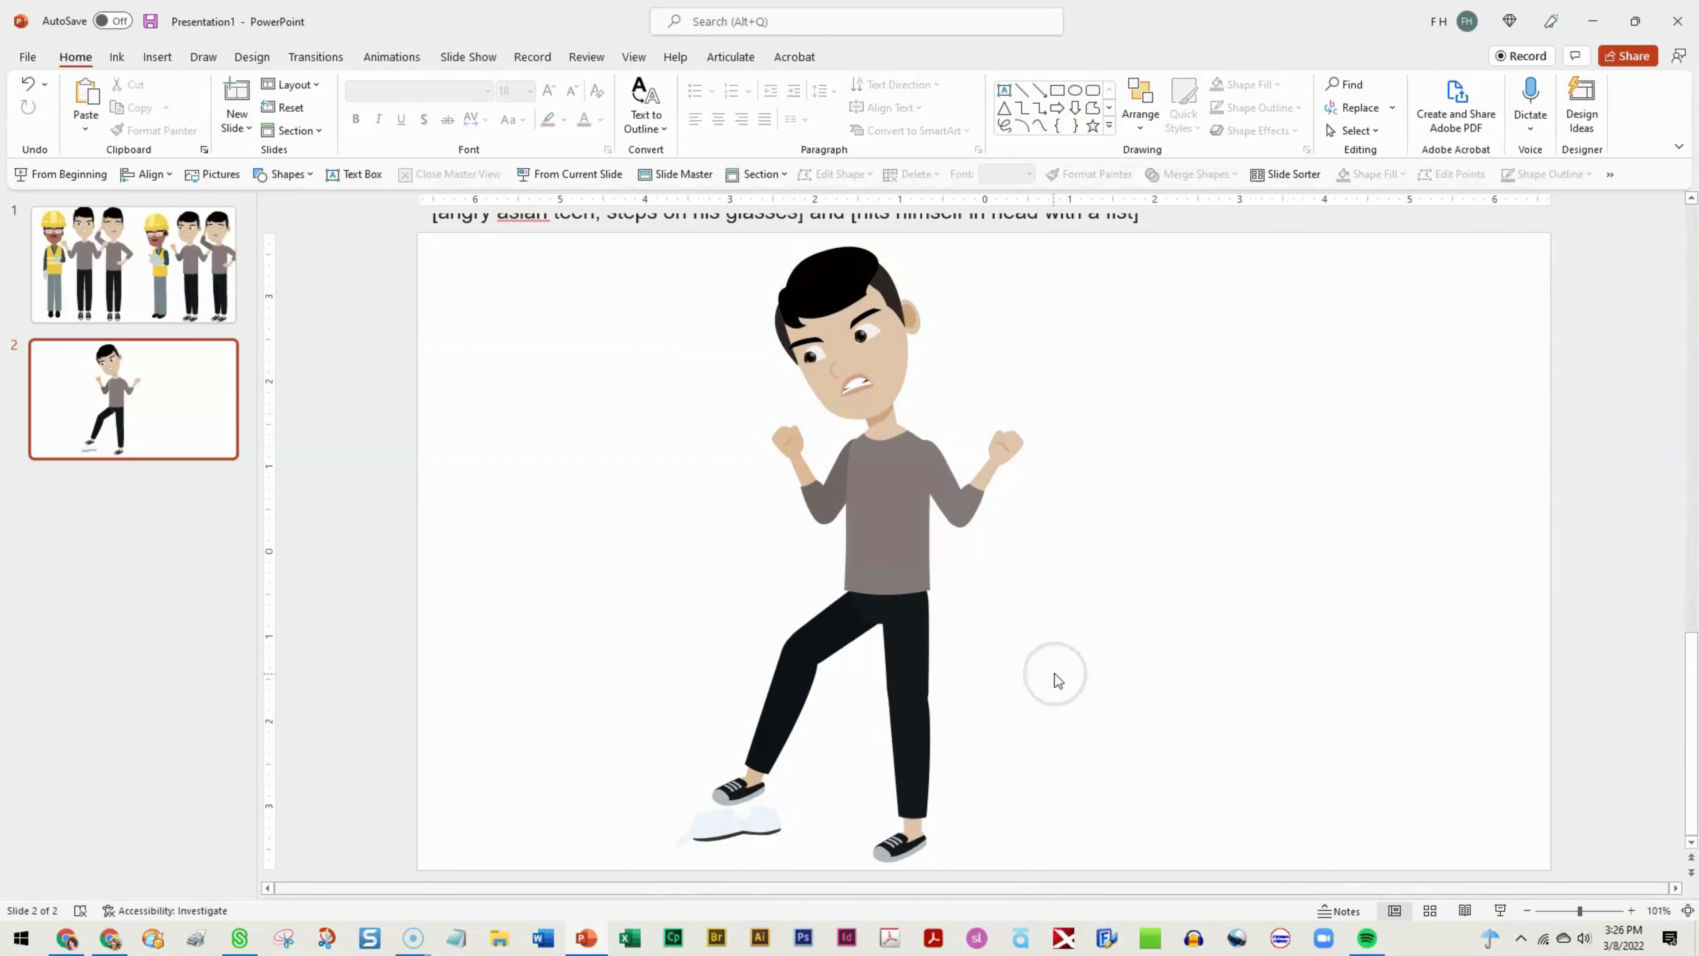
pyautogui.scroll(1, 740, 322)
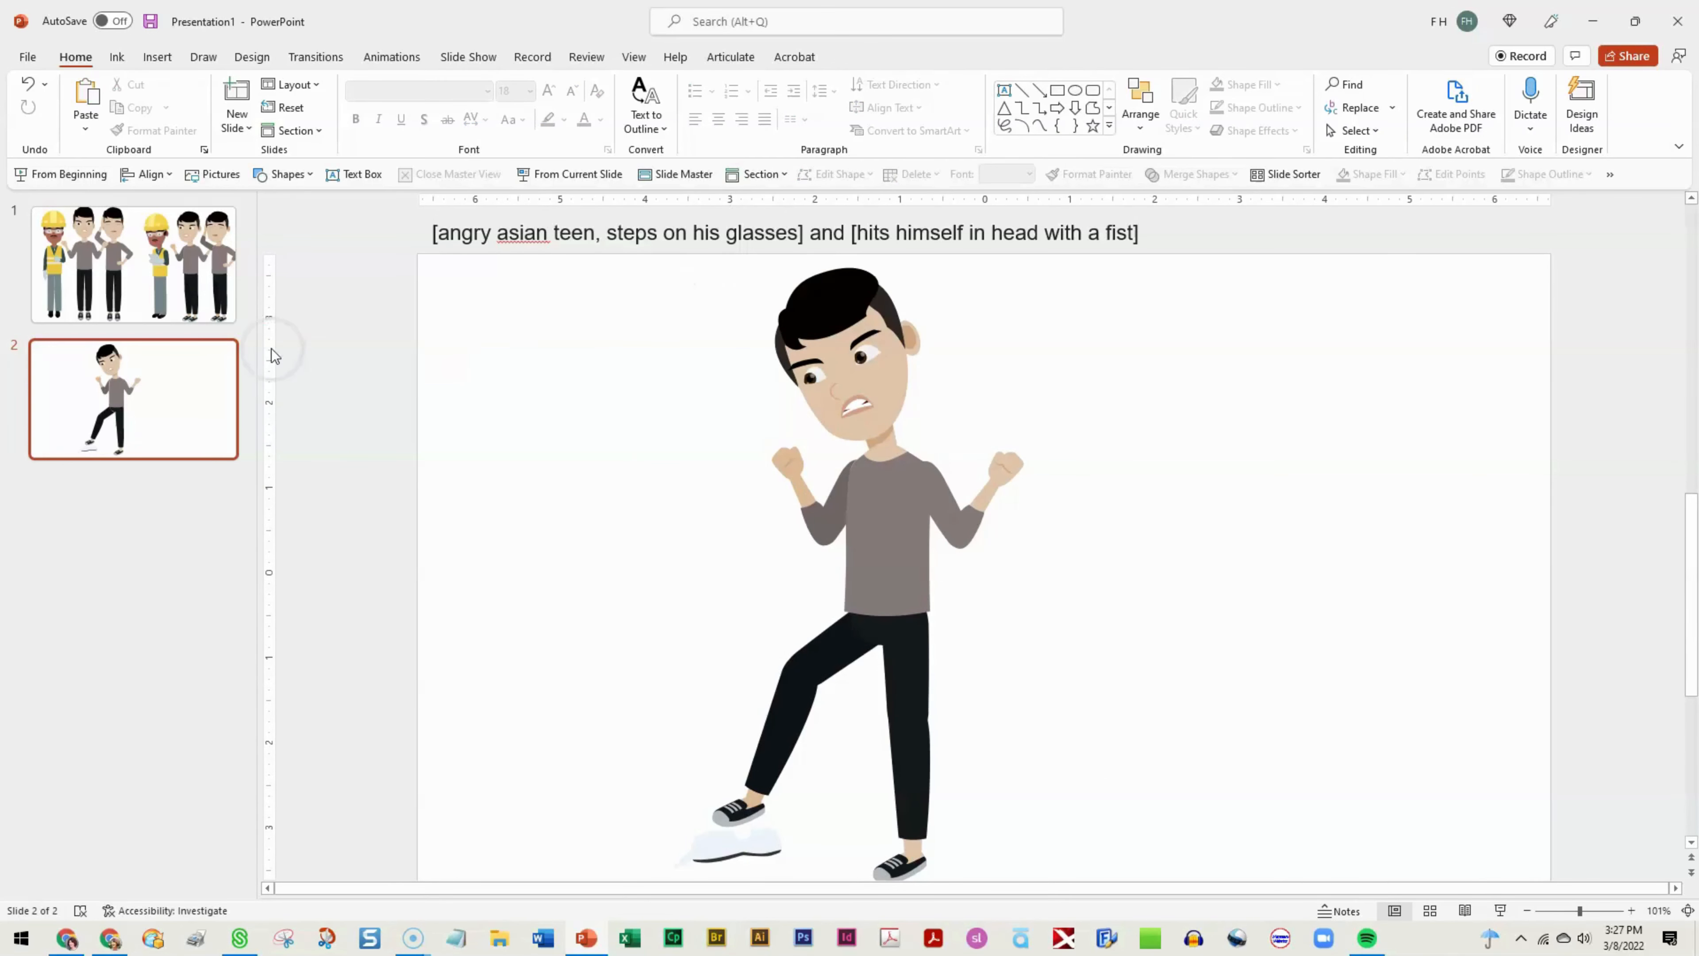
# - Group everything on slide 2, caption text included, and move the group toward the slide's left side
pyautogui.hotkey('ctrl', 'a')
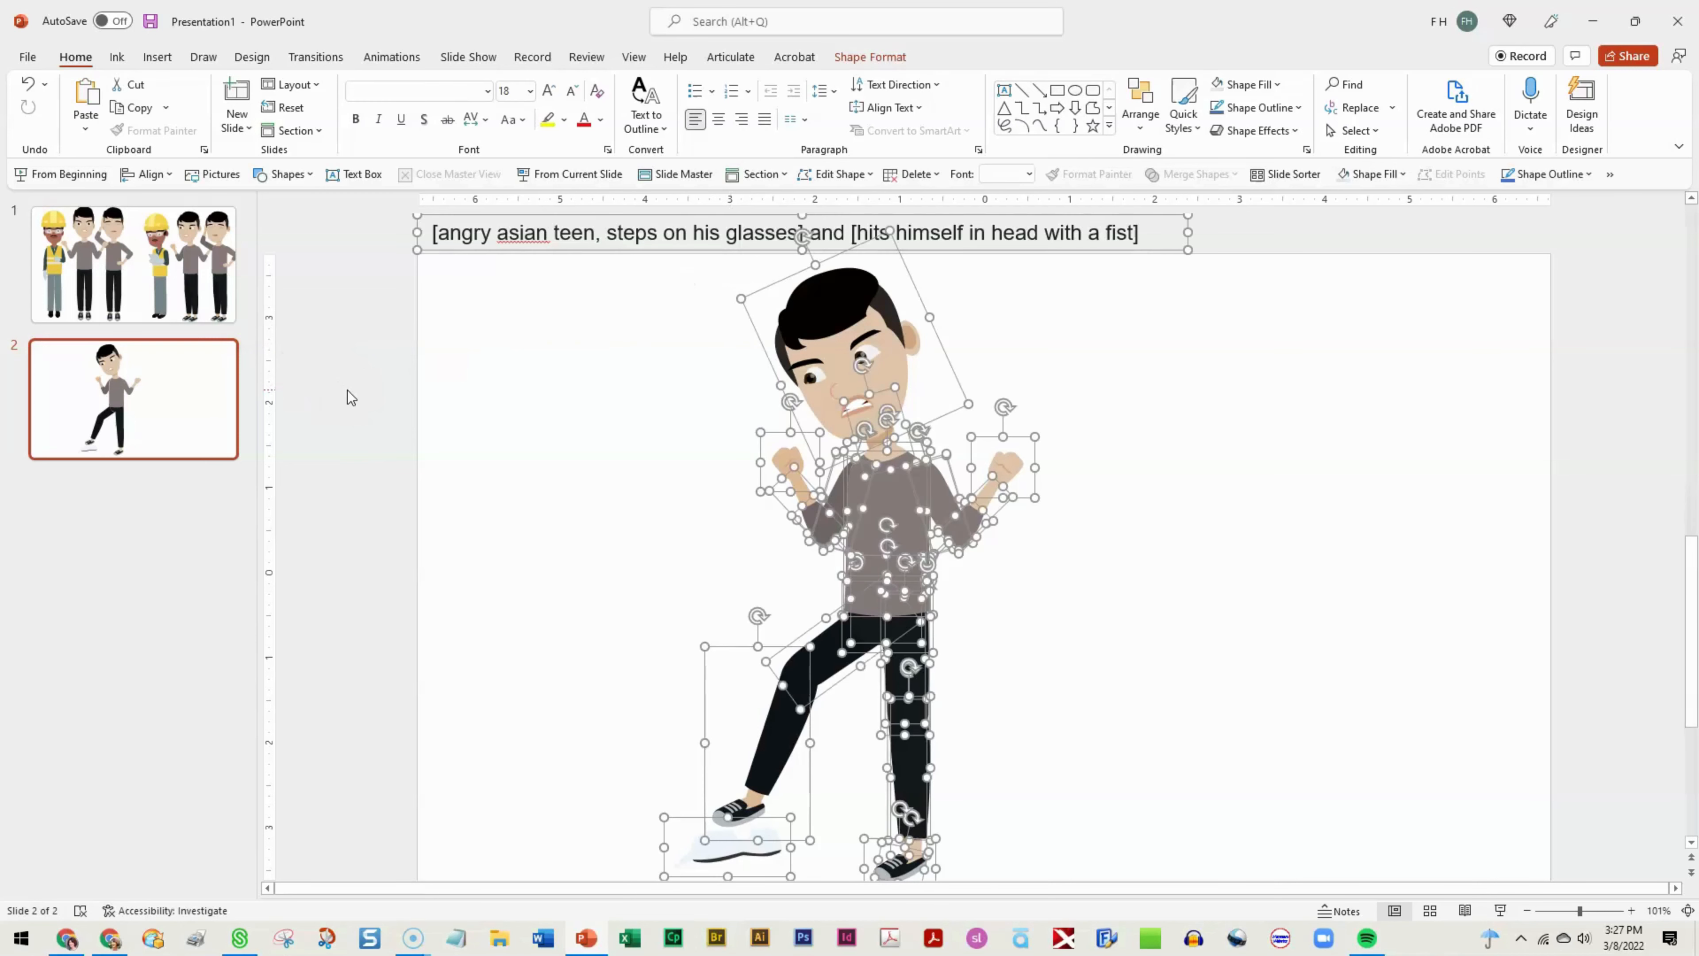
pyautogui.click(1125, 529)
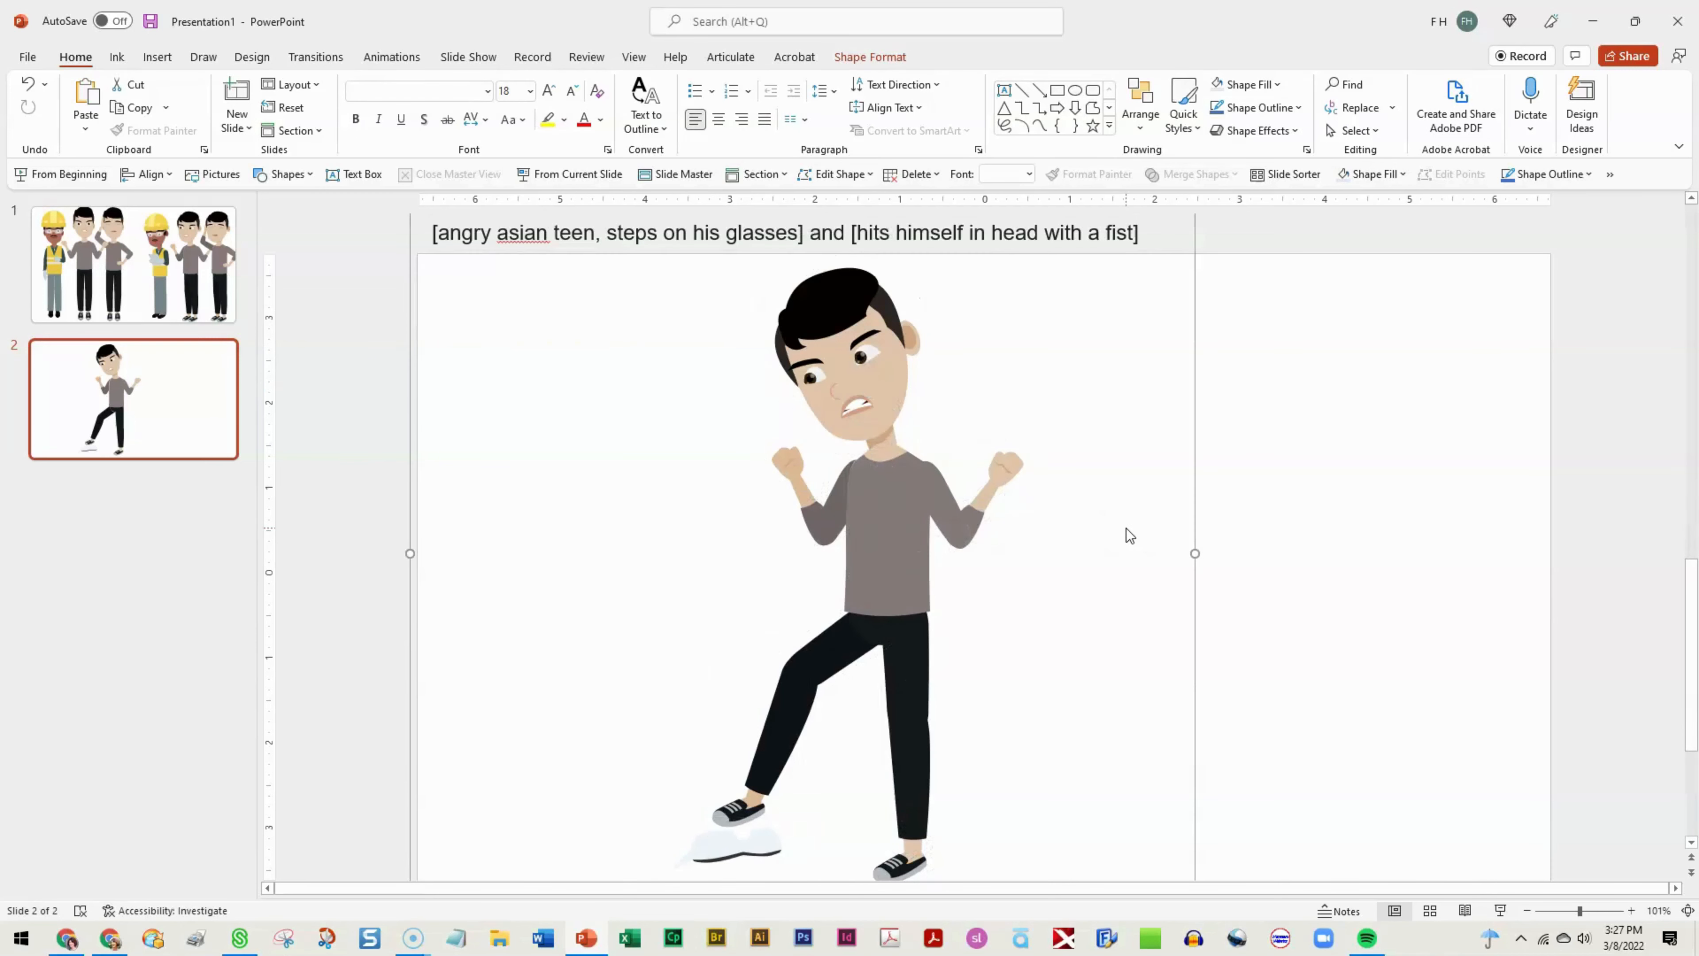
pyautogui.moveTo(909, 482); pyautogui.dragTo(706, 474)
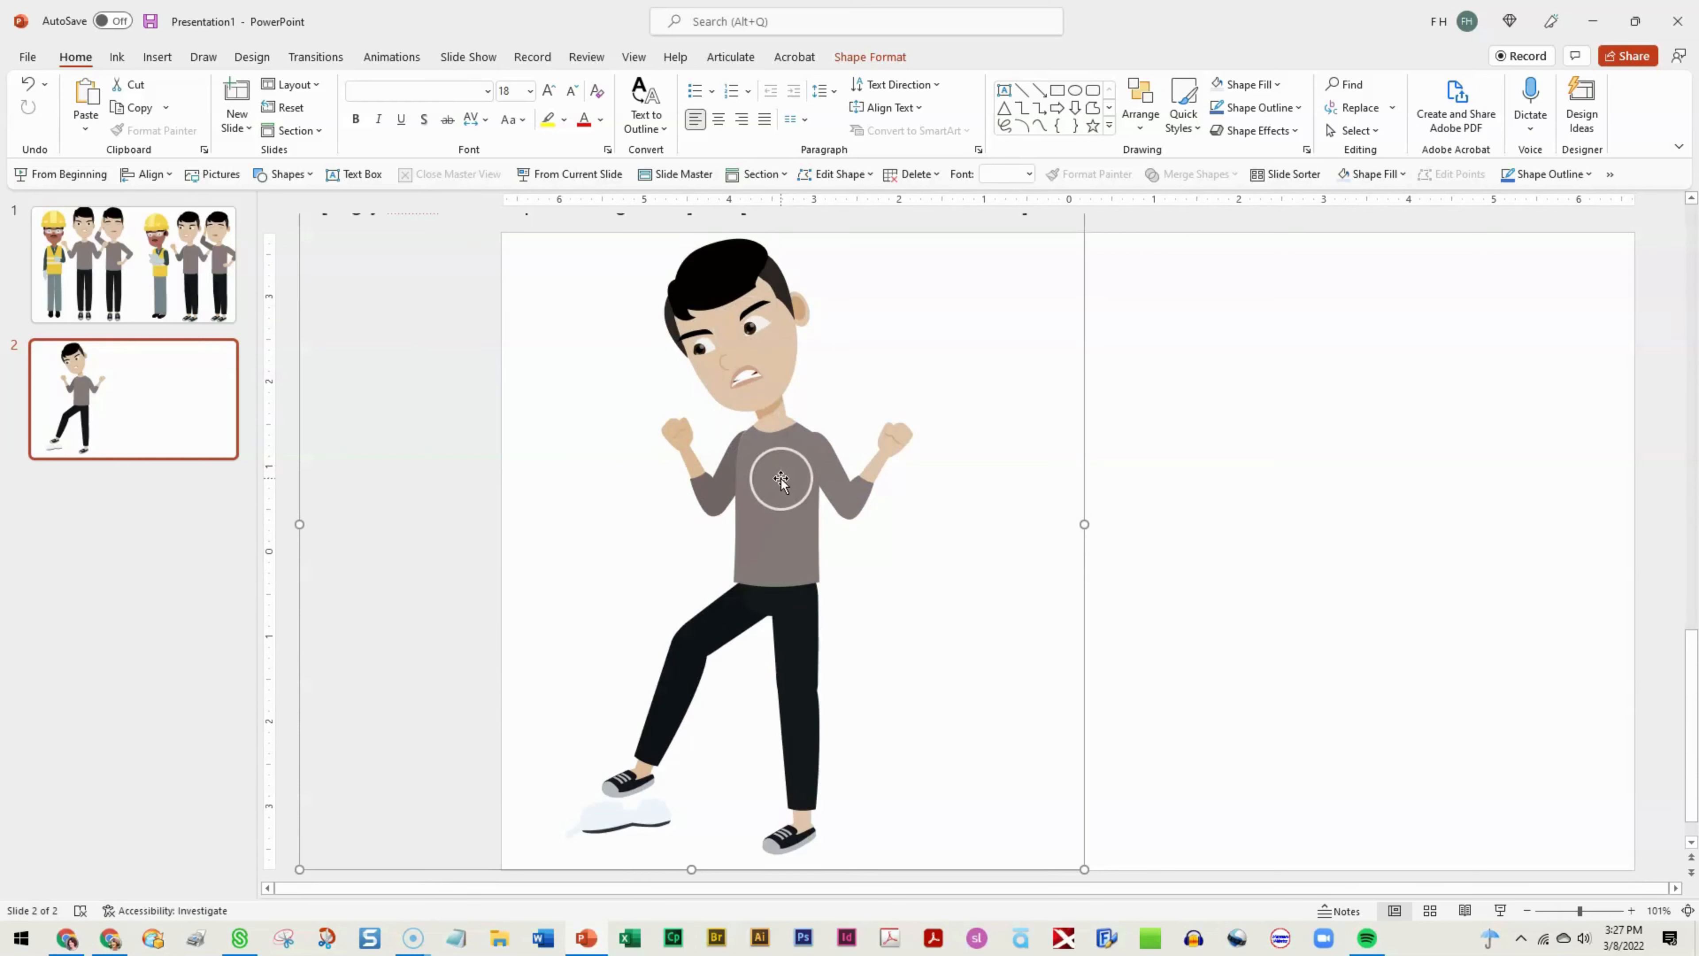
pyautogui.rightClick(783, 482)
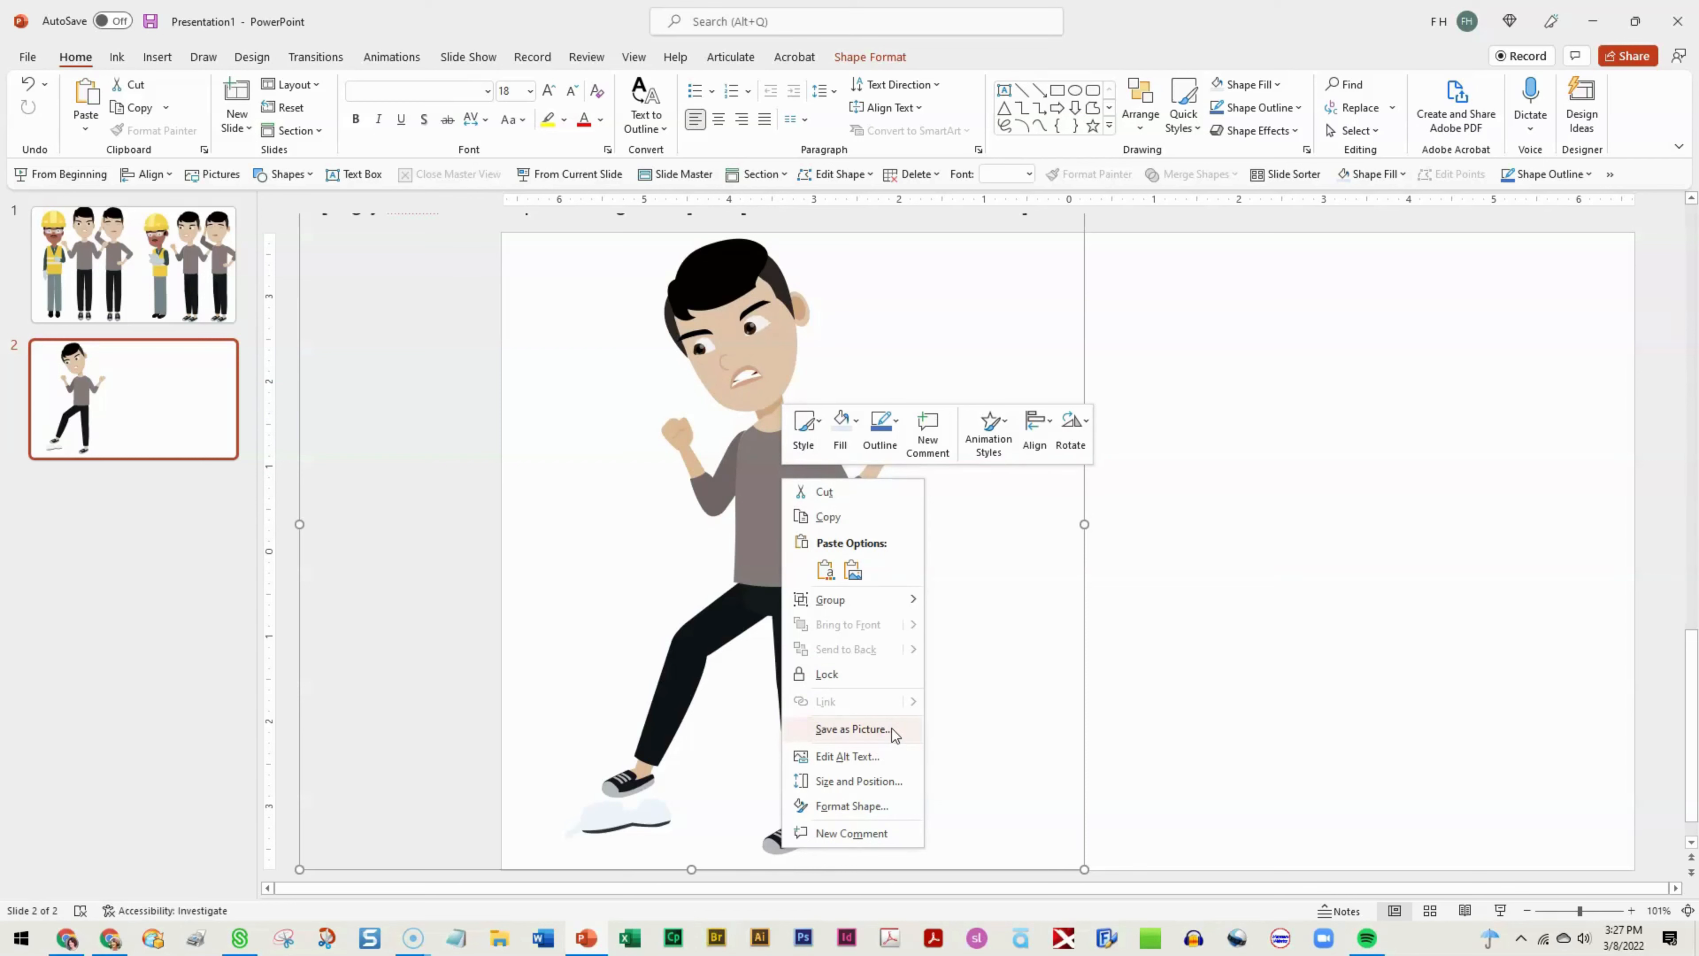
pyautogui.click(1391, 532)
pyautogui.scroll(1, 1242, 545)
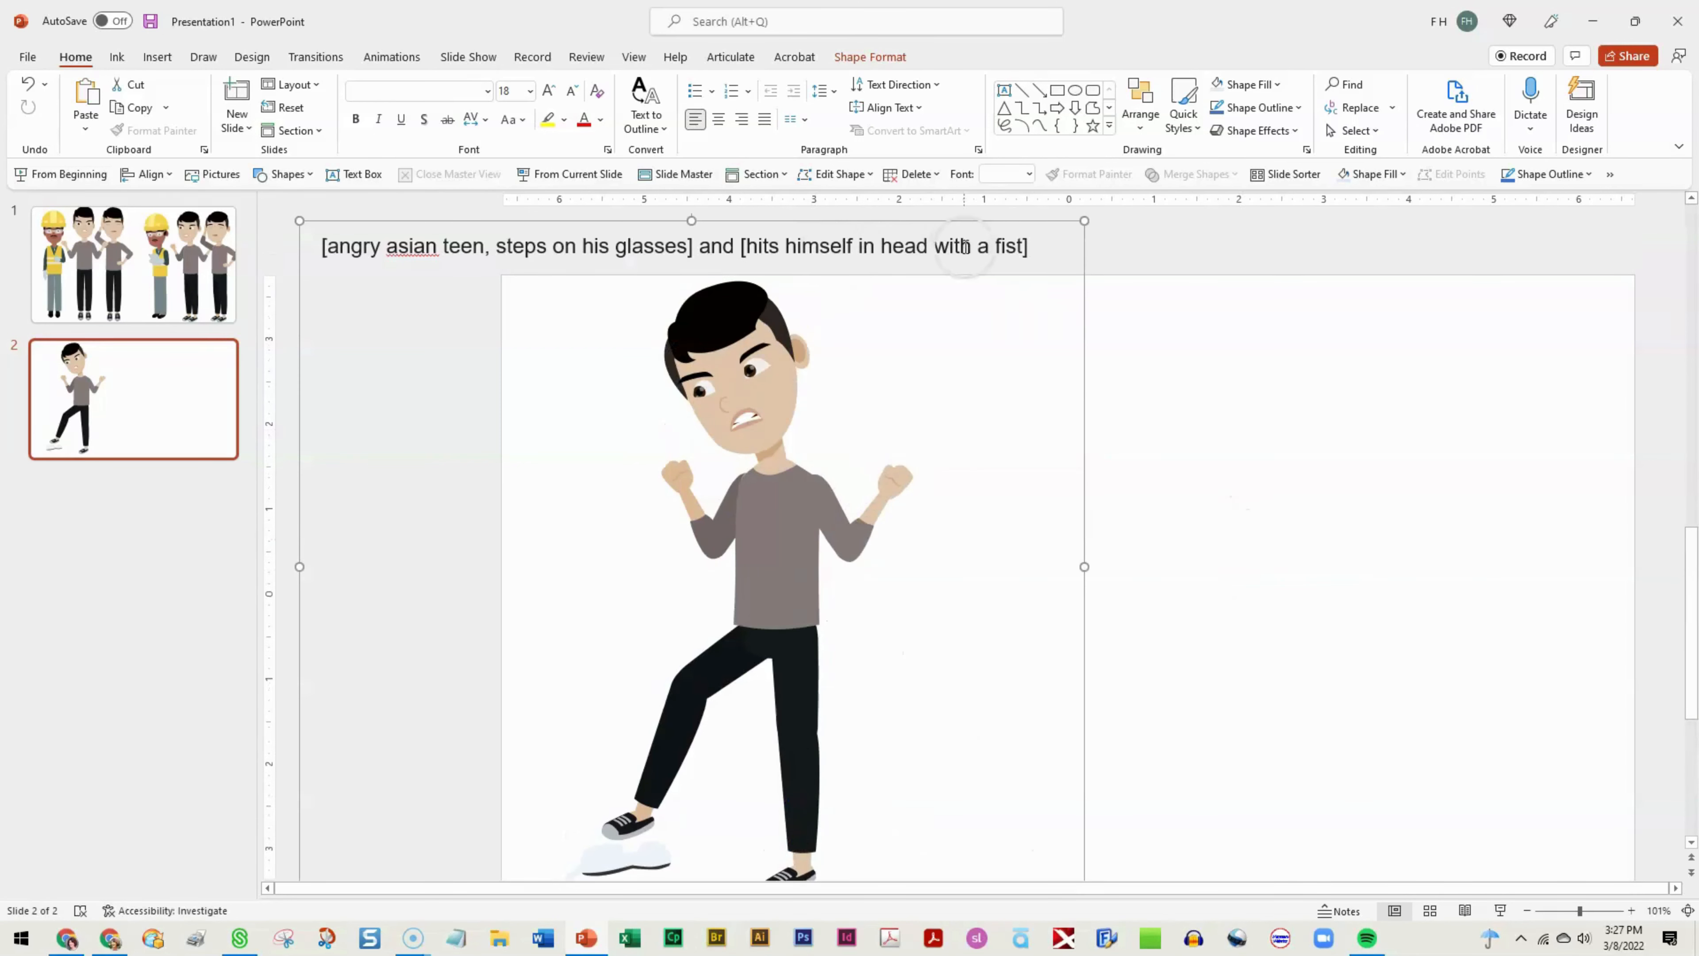
# - Copy the rightmost teen with a hand on his head from slide 1 to slide 2, placing him right of the stepping teen
pyautogui.click(214, 262)
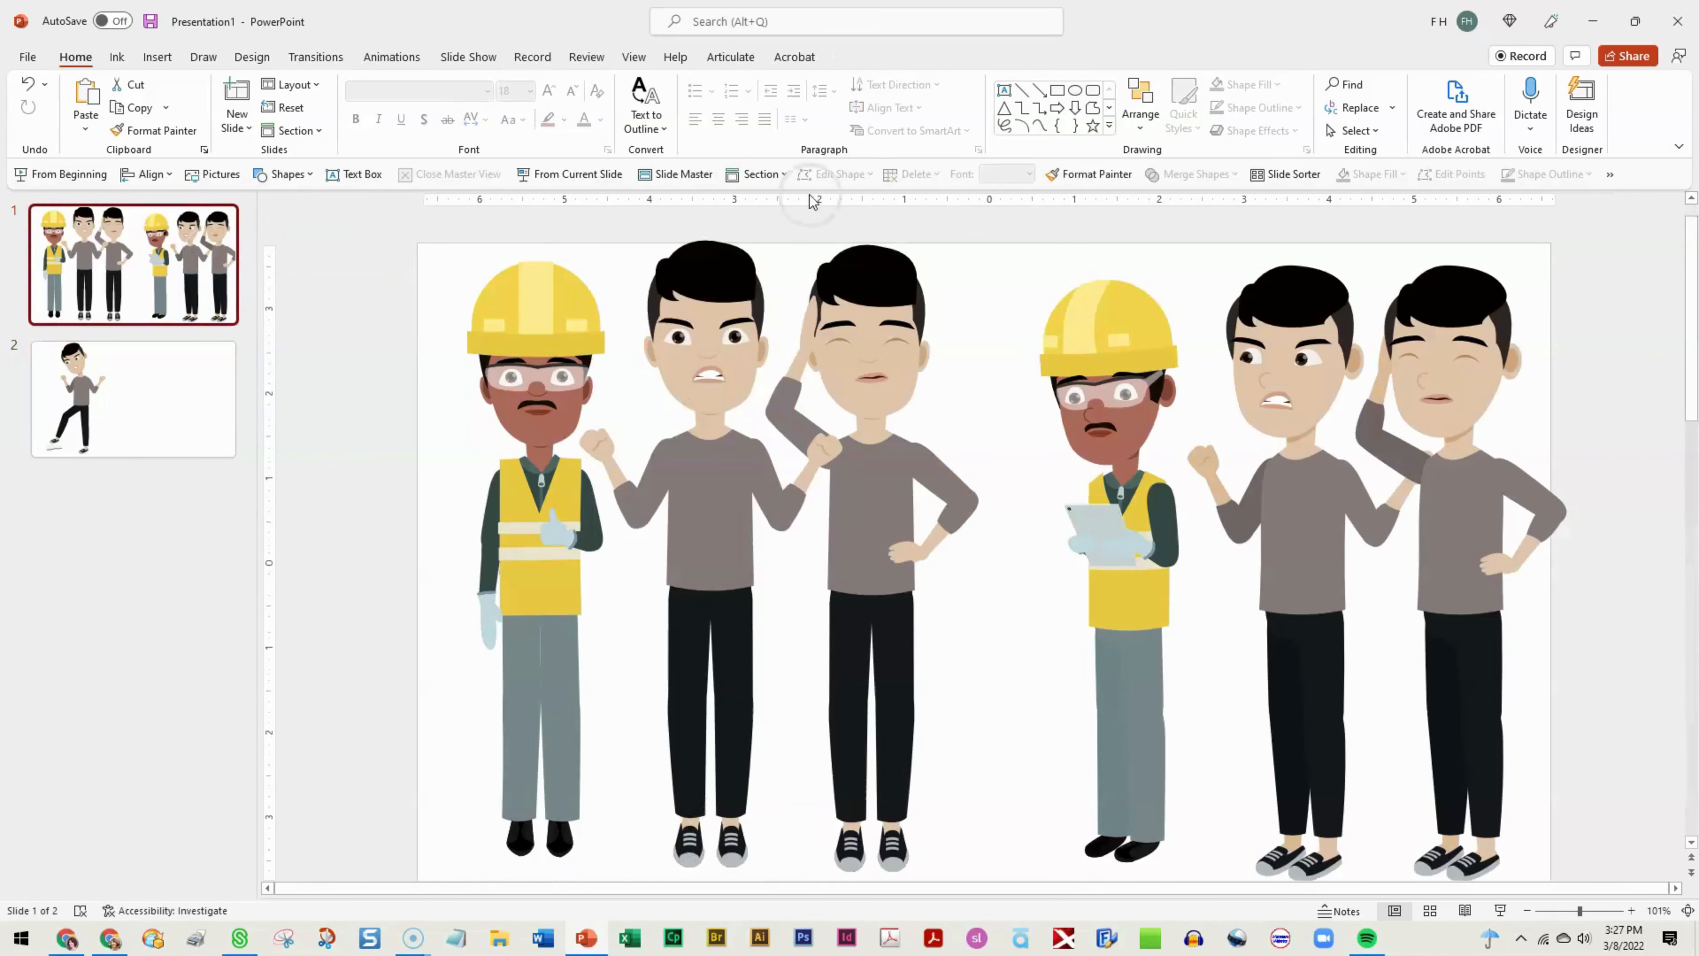
pyautogui.click(1428, 337)
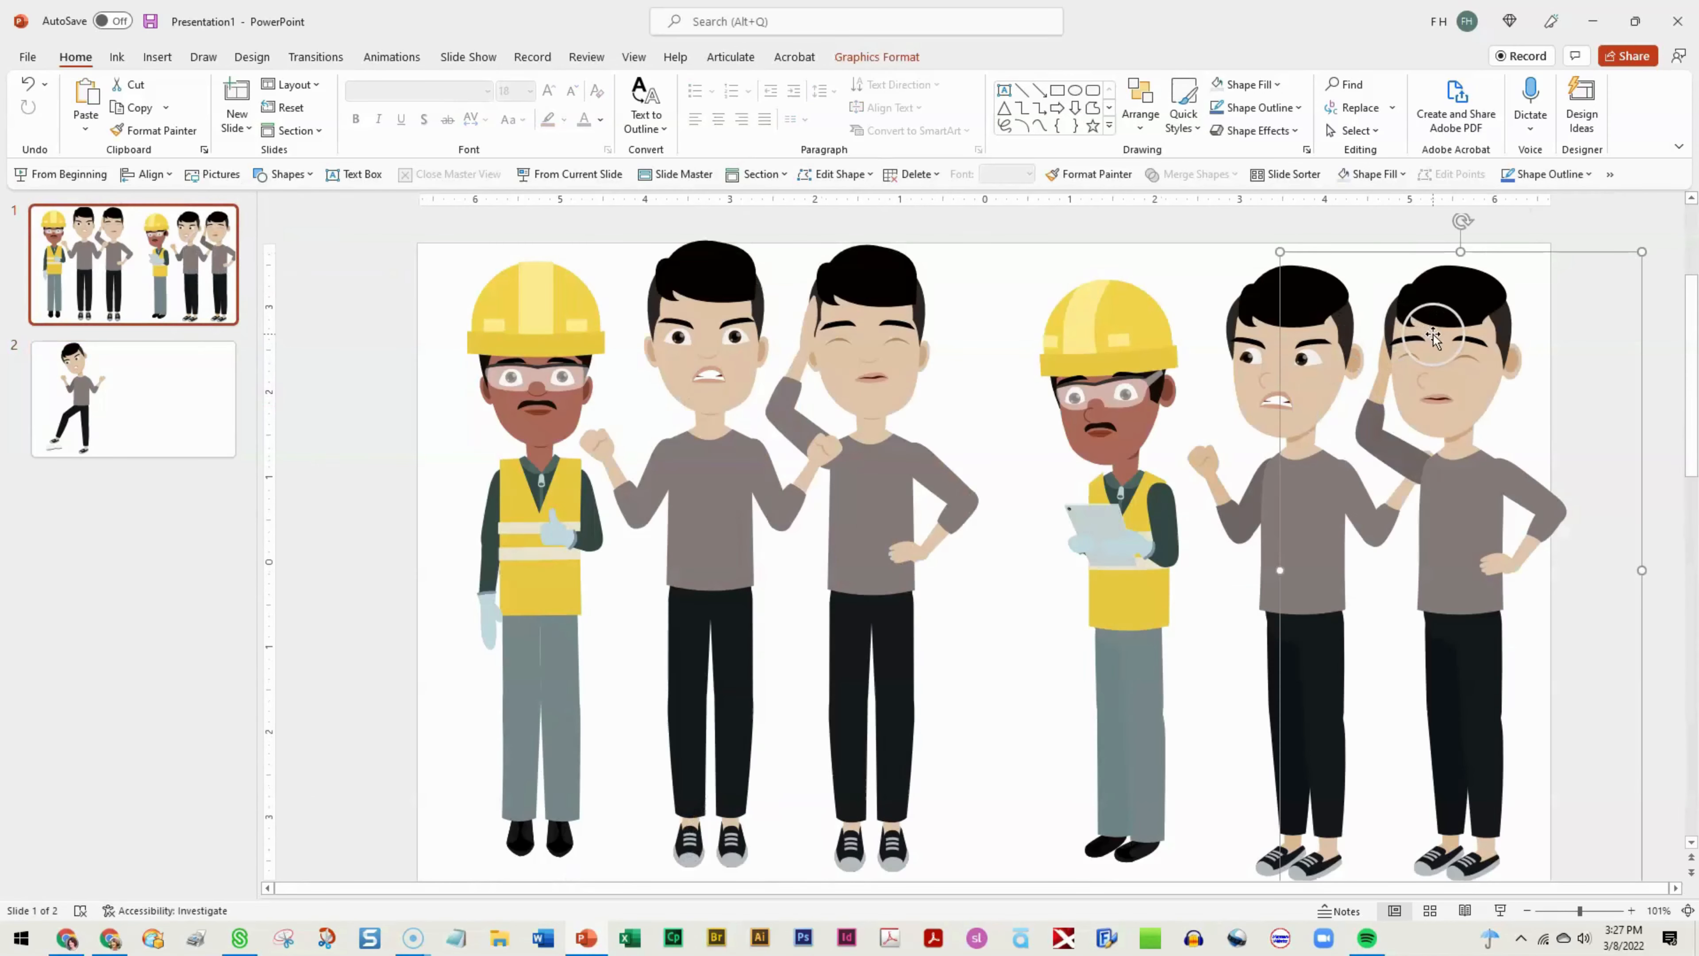
pyautogui.rightClick(1445, 308)
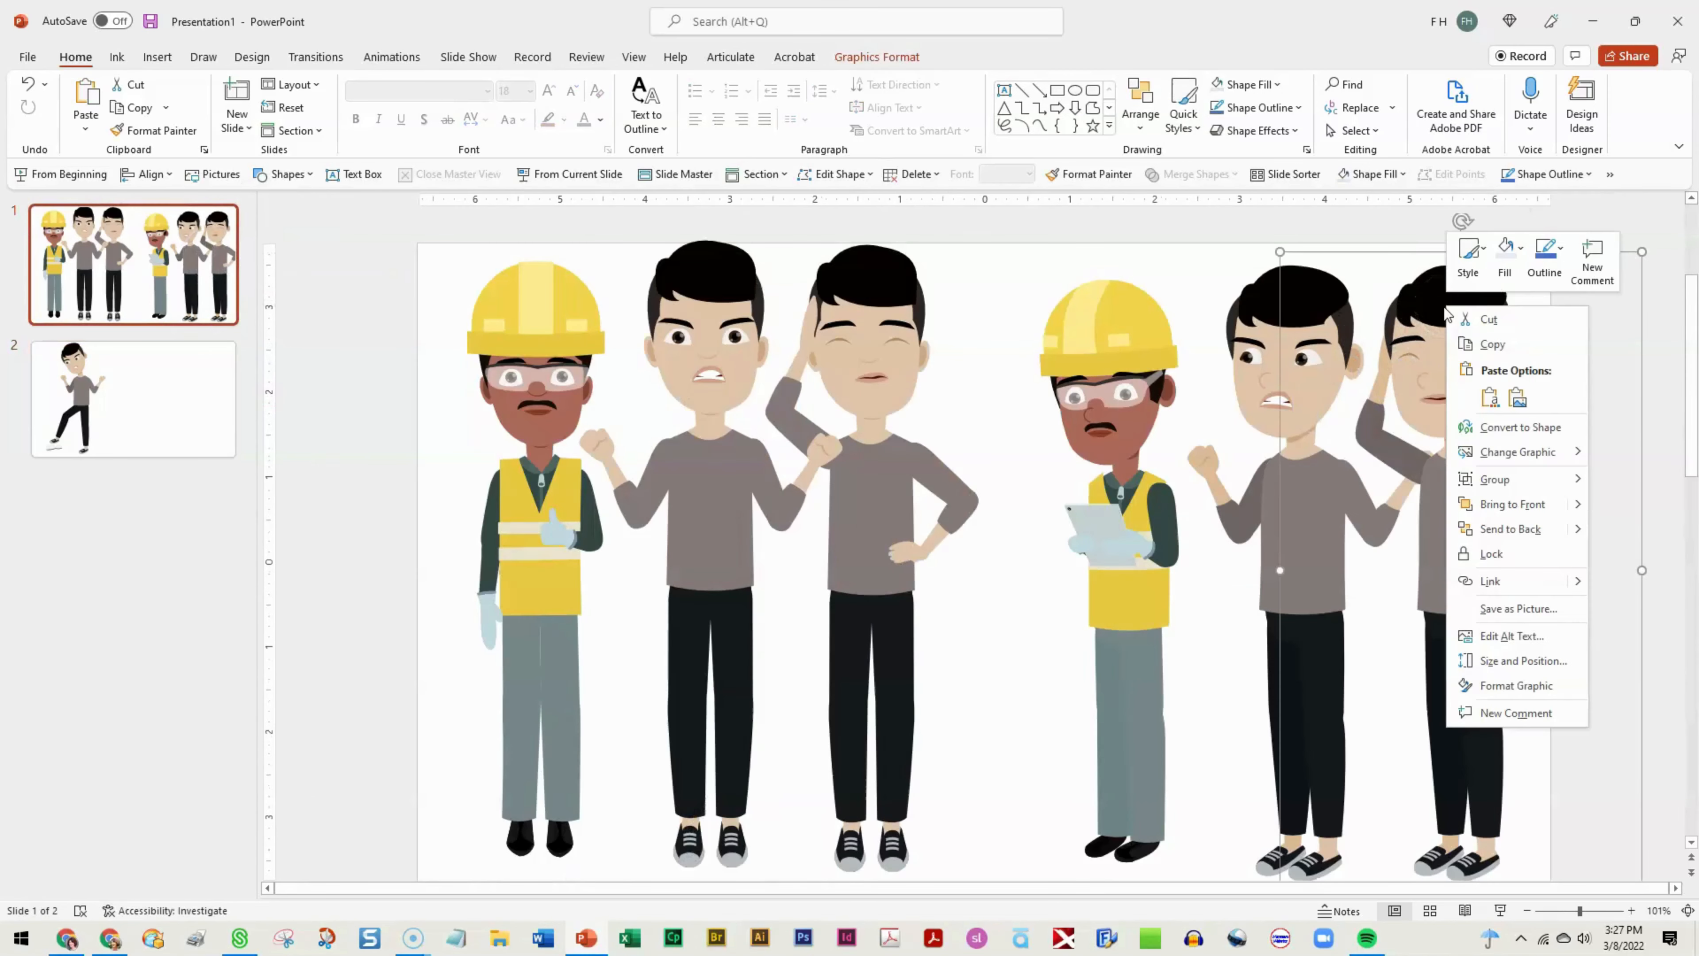
pyautogui.click(1493, 345)
pyautogui.click(119, 435)
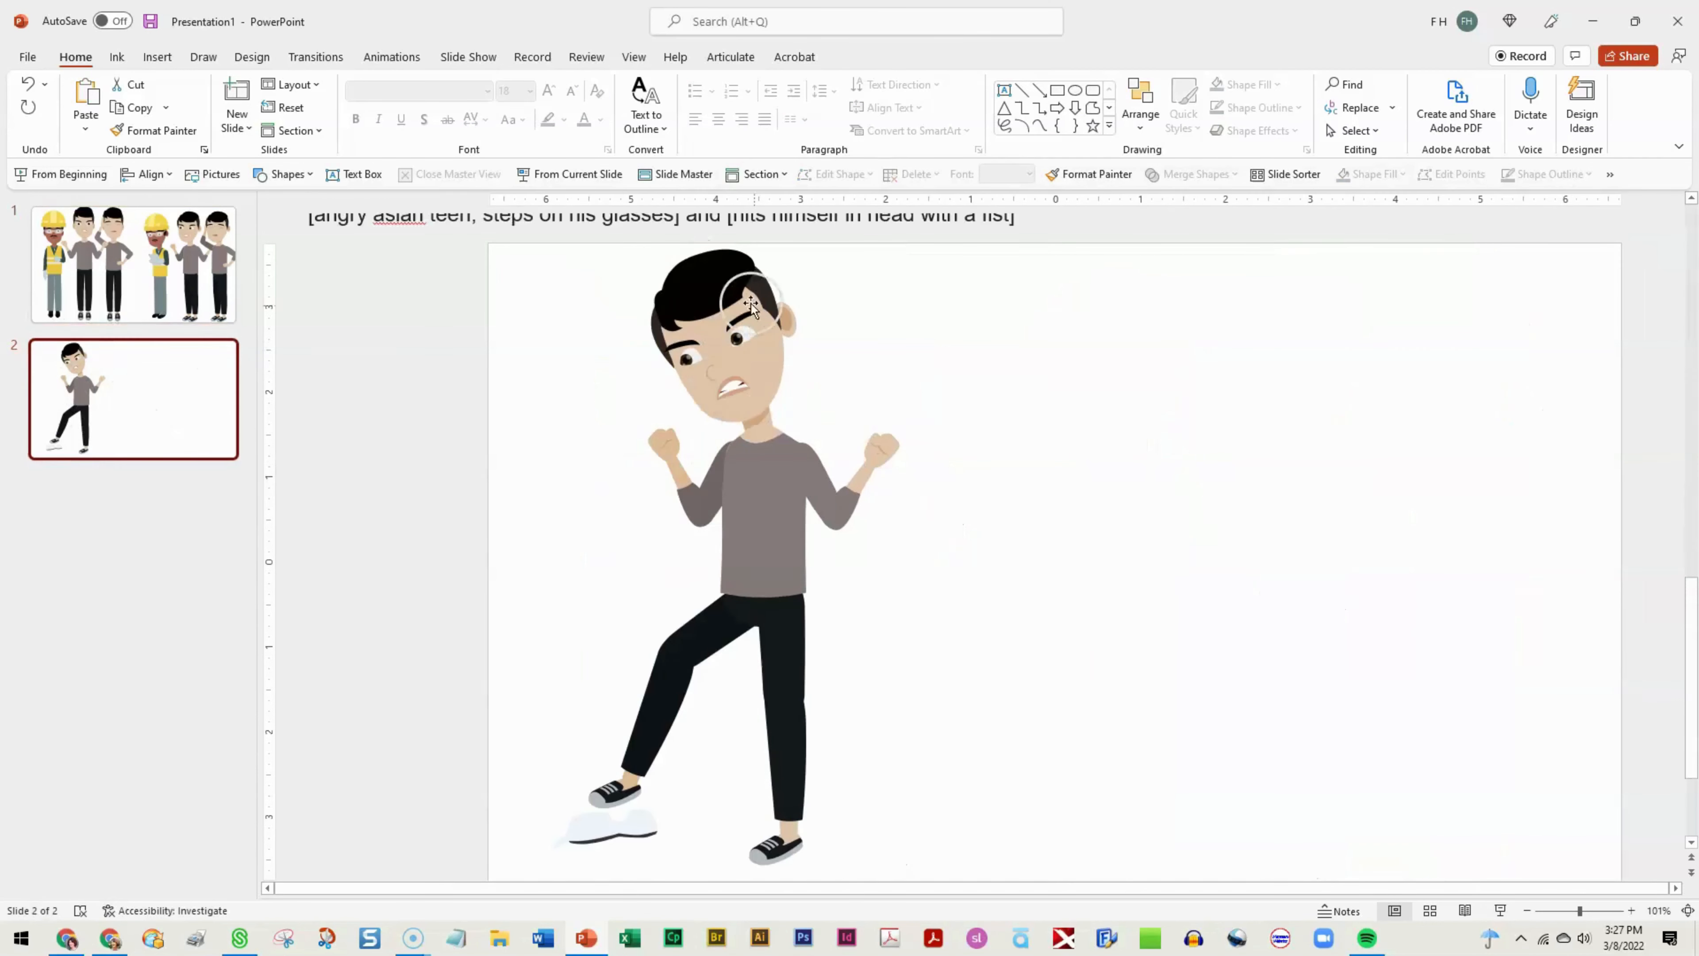
pyautogui.rightClick(444, 386)
pyautogui.click(489, 427)
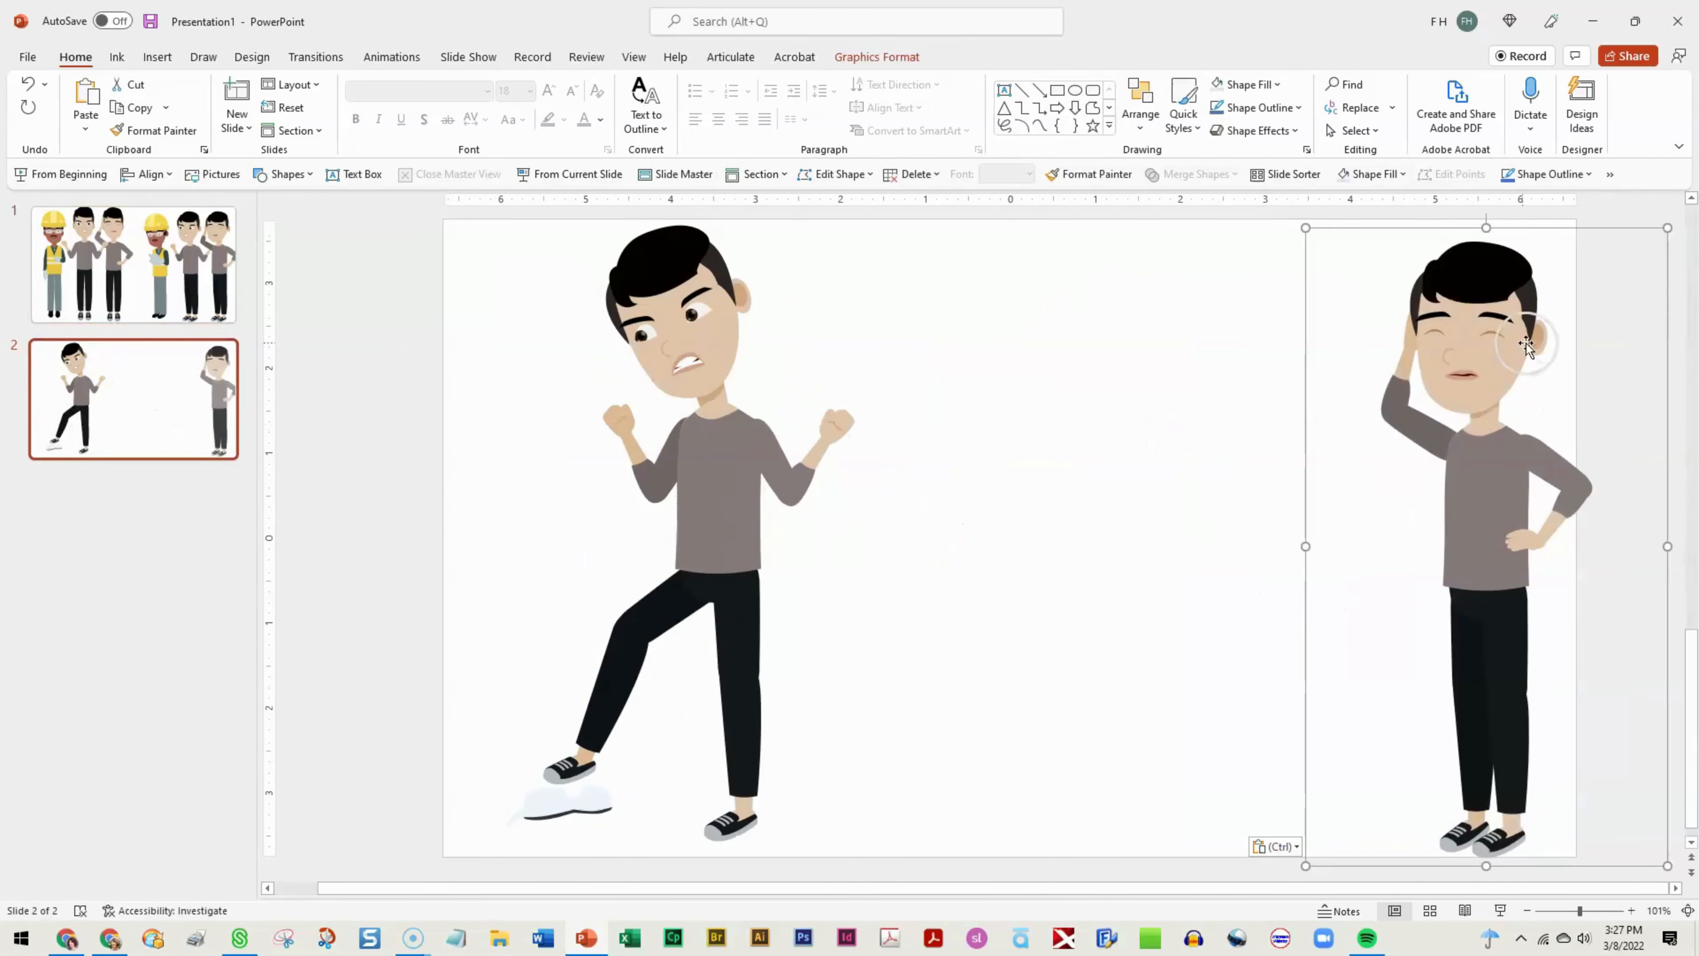
pyautogui.moveTo(1512, 338); pyautogui.dragTo(1193, 346)
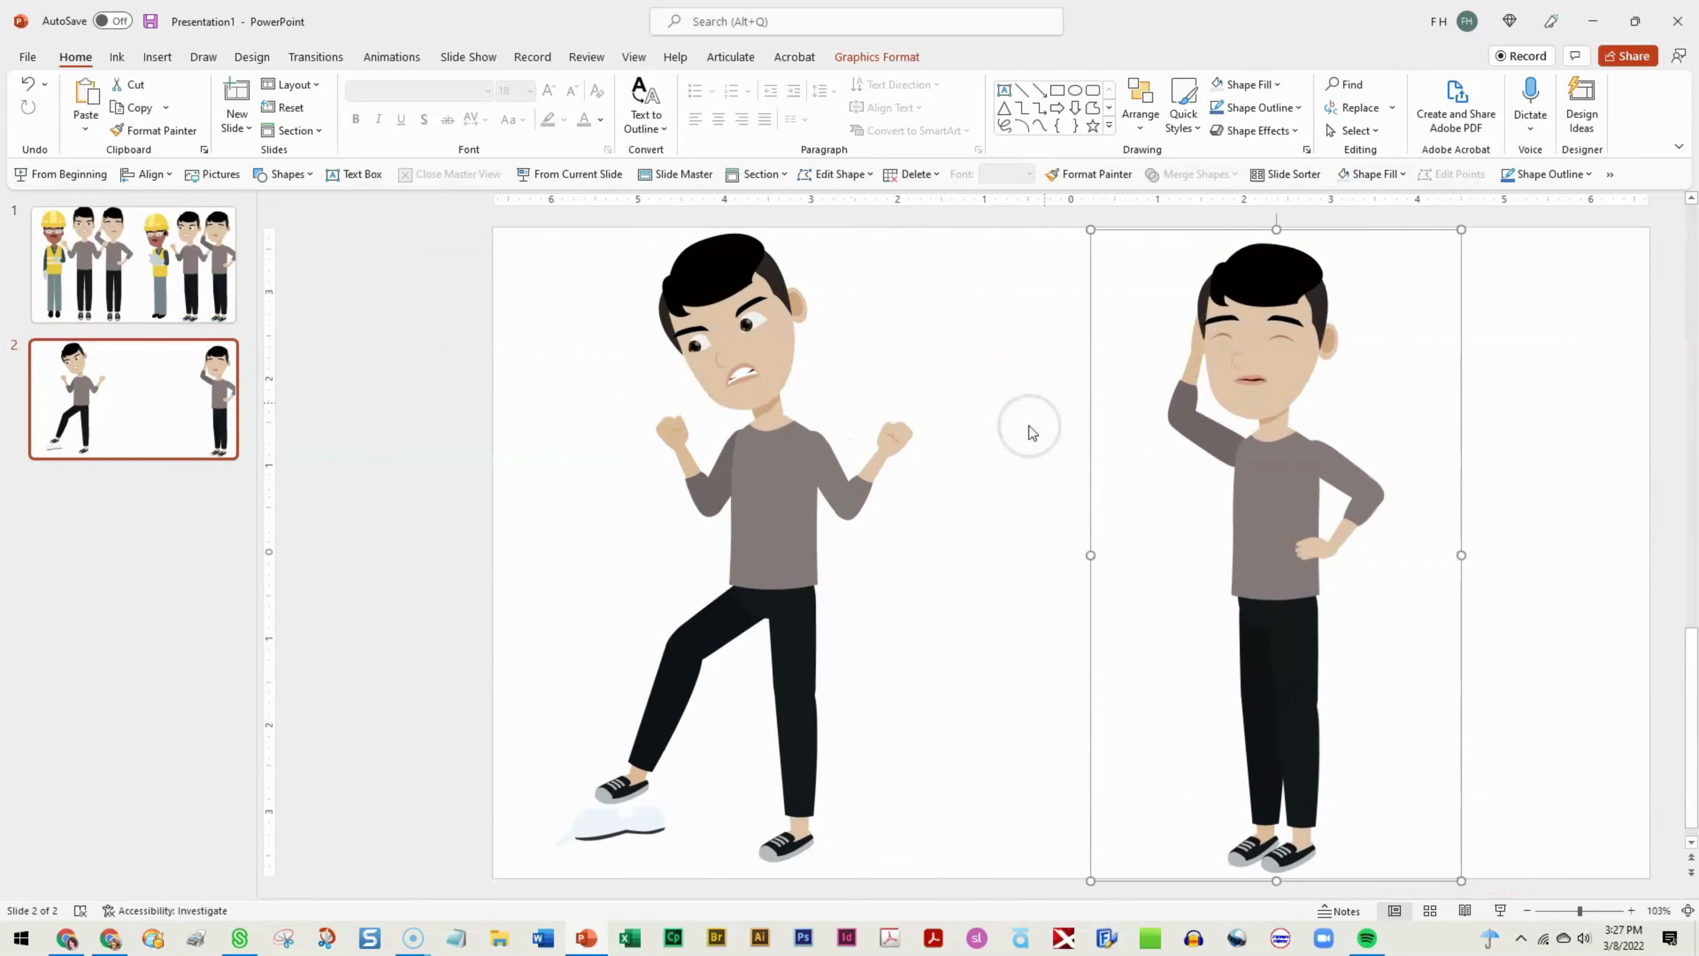
pyautogui.click(1520, 330)
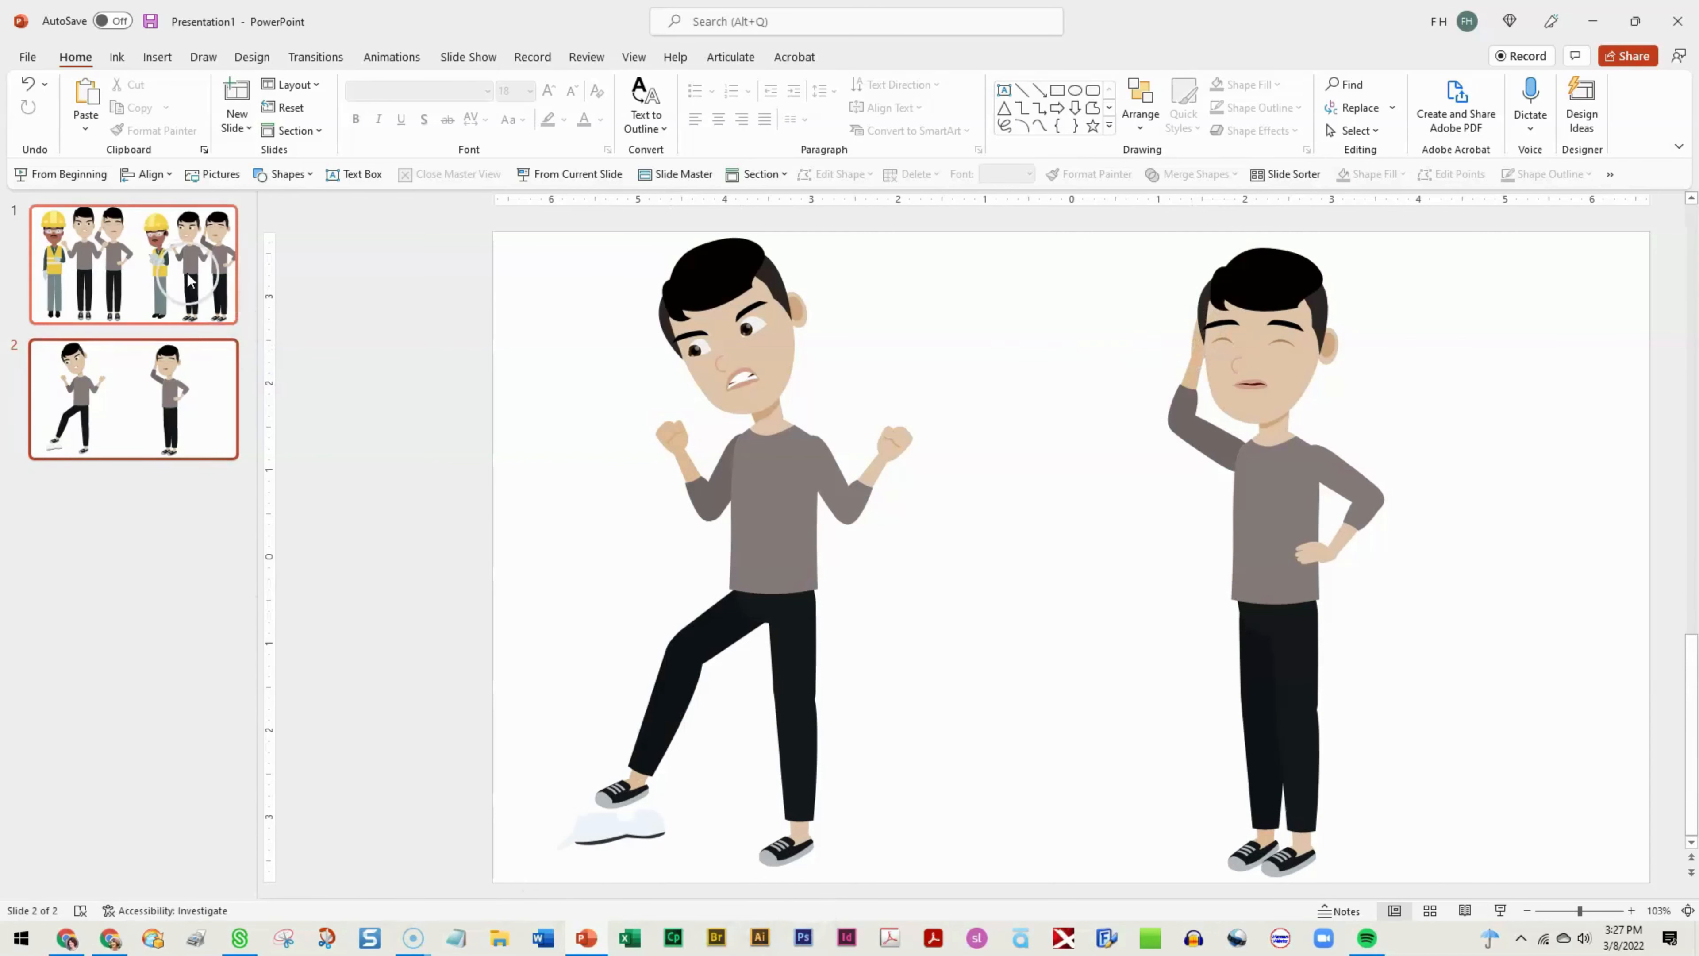
# - Copy the side-facing angry teen with raised fists from slide 1
pyautogui.click(209, 285)
pyautogui.click(1313, 338)
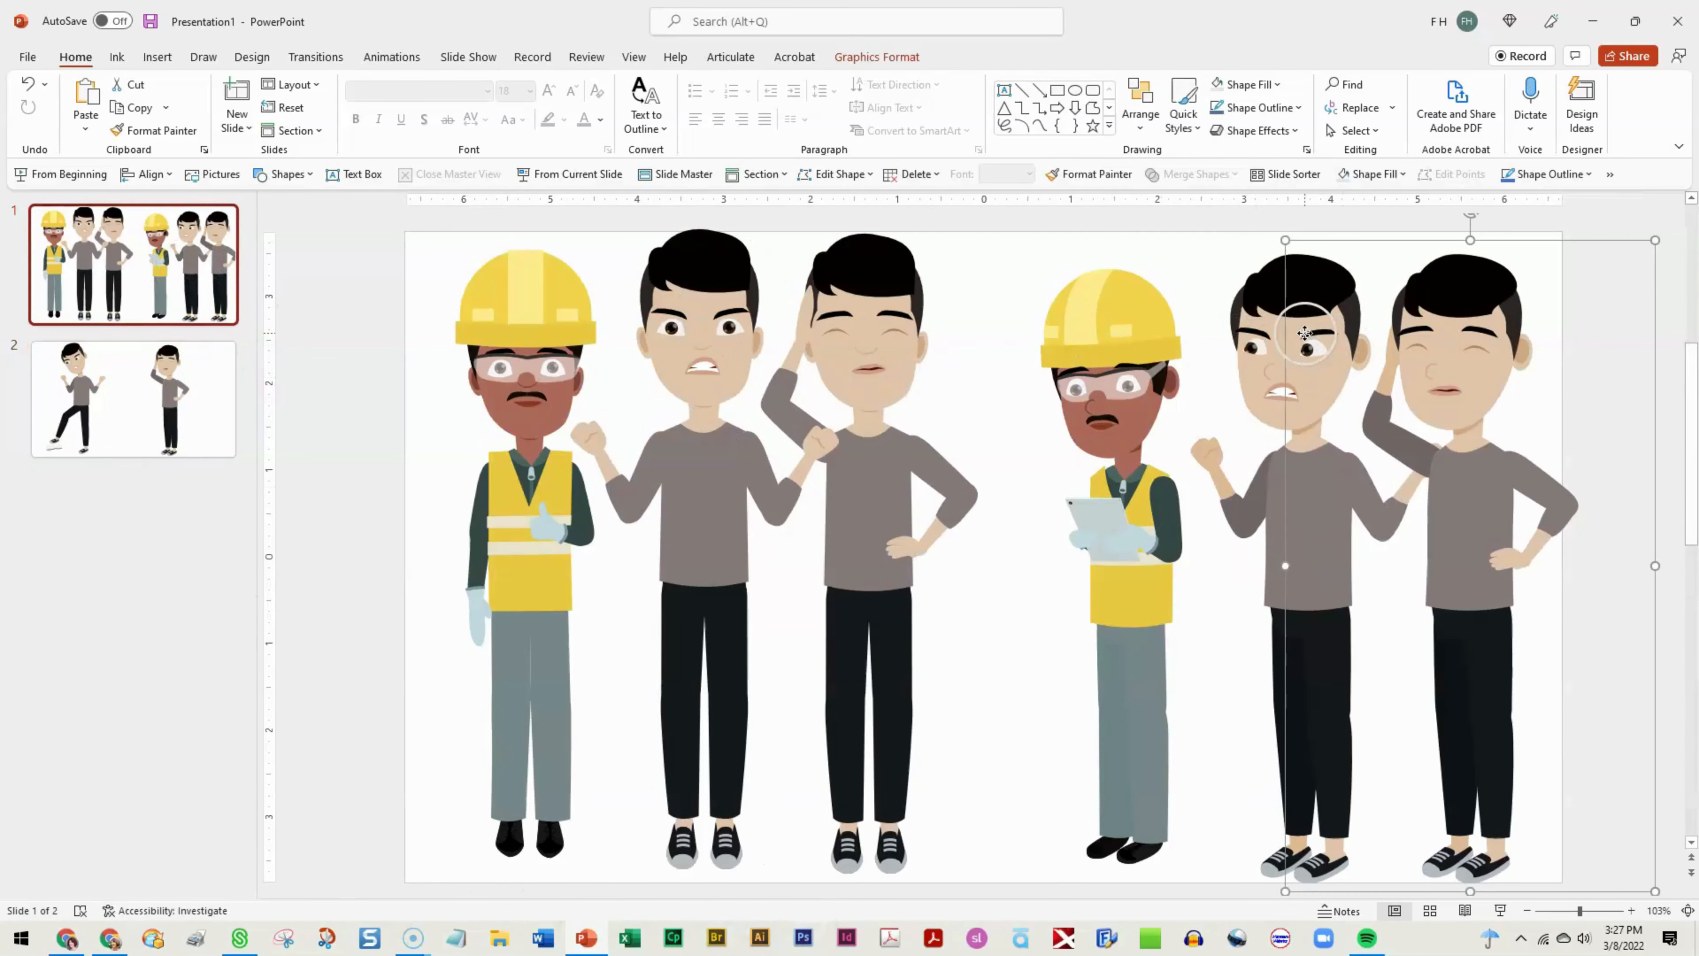
pyautogui.rightClick(1295, 335)
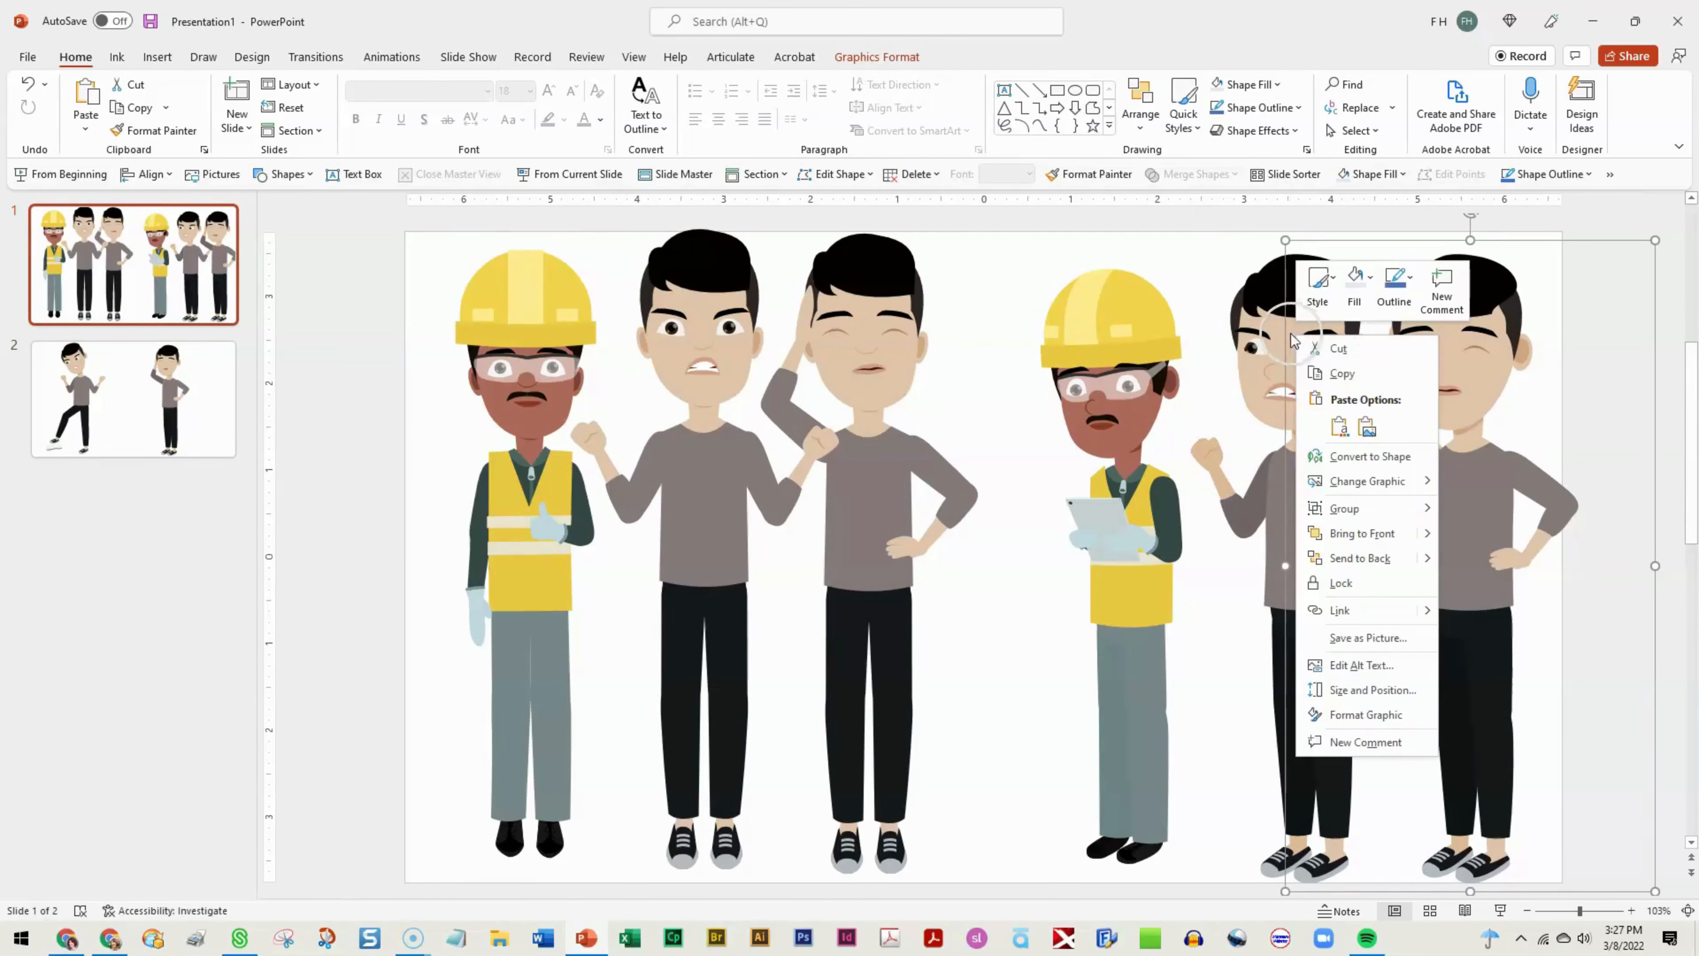
pyautogui.click(1271, 294)
pyautogui.click(1277, 299)
pyautogui.rightClick(1277, 307)
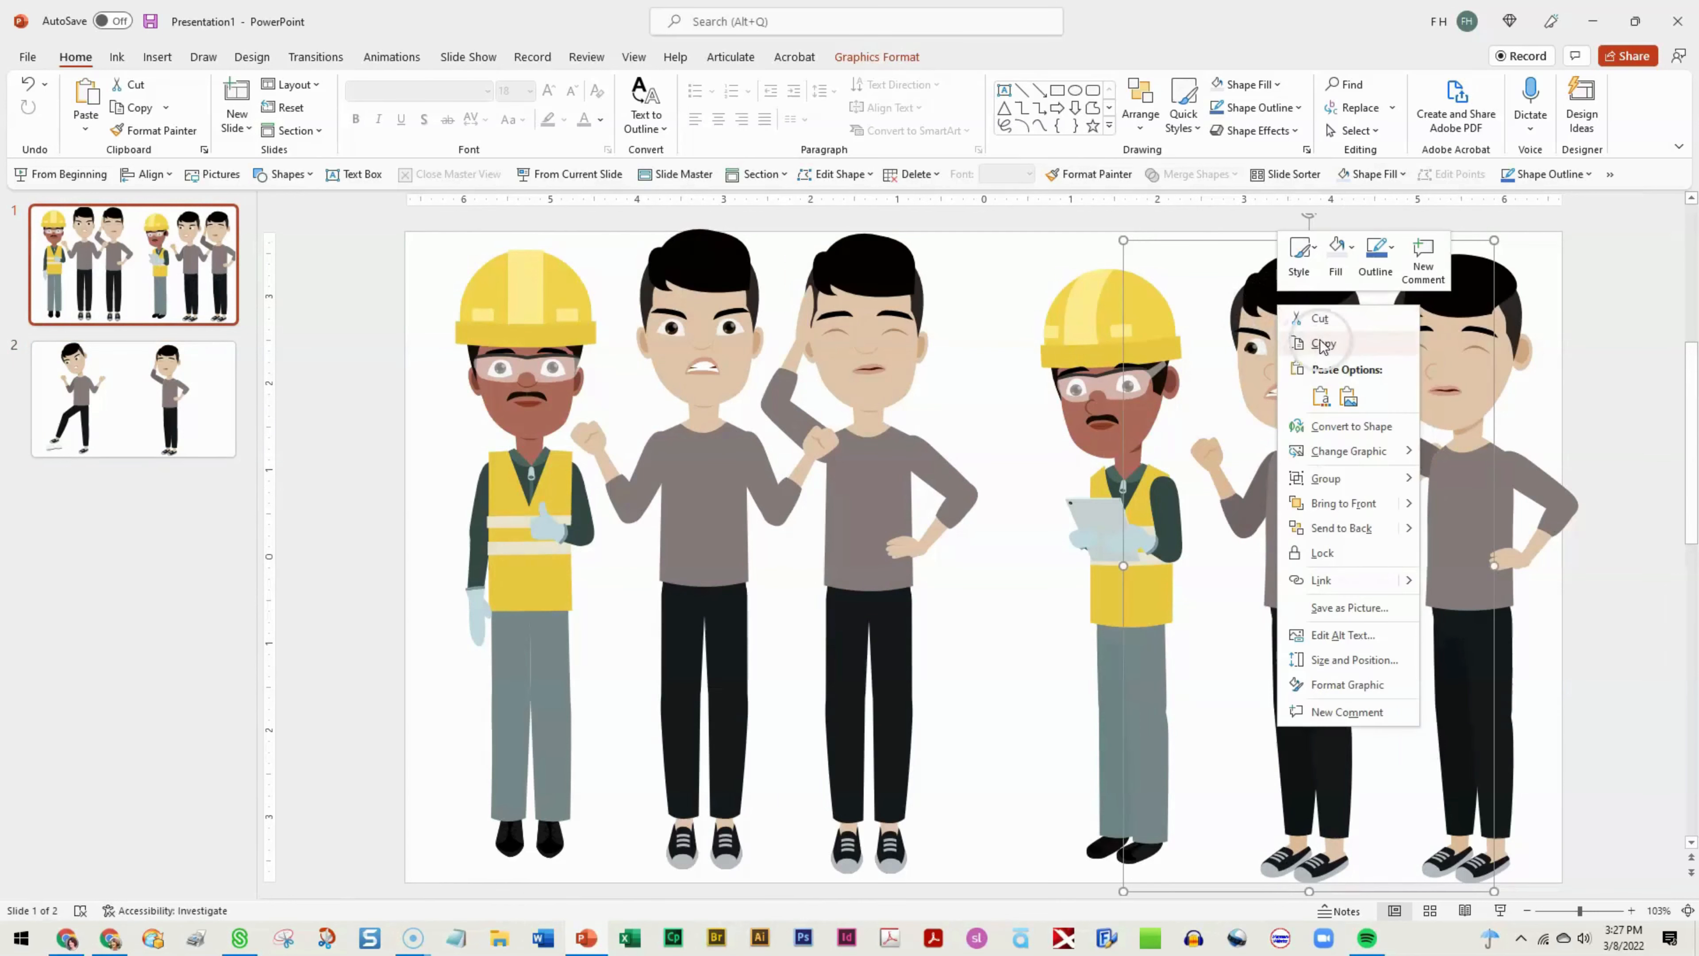
pyautogui.click(1321, 344)
# - Add a blank slide 3, paste the angry teen onto it and move him near the slide's centre
pyautogui.click(156, 440)
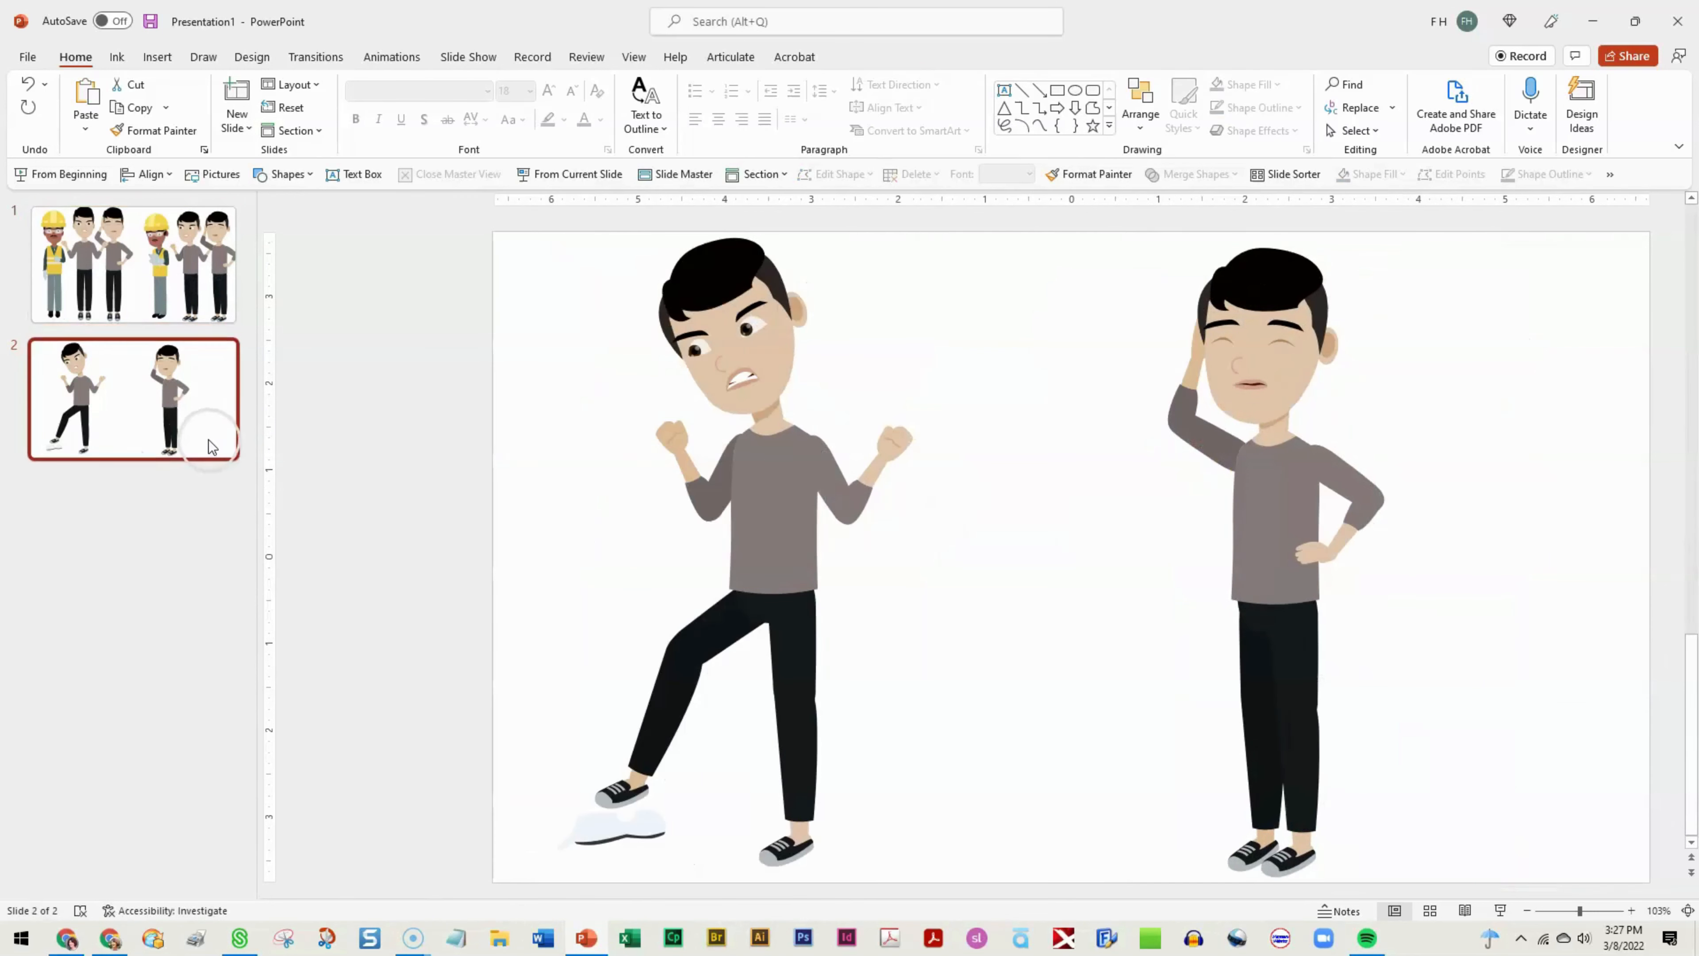
pyautogui.rightClick(230, 462)
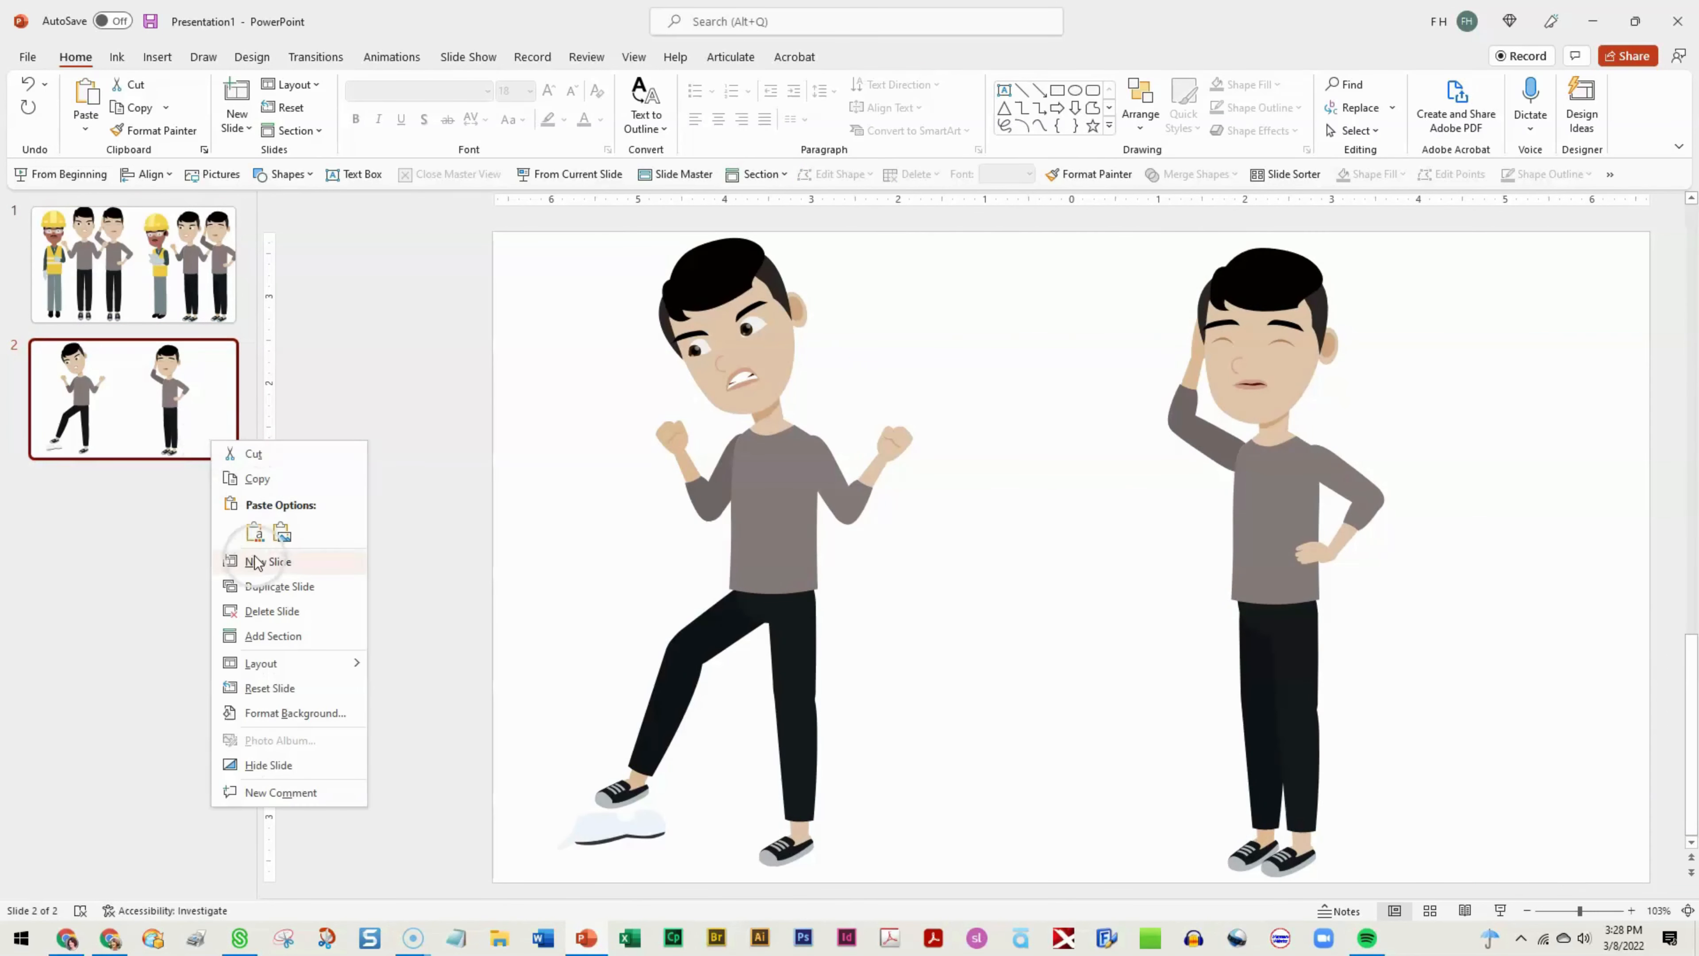
pyautogui.click(256, 562)
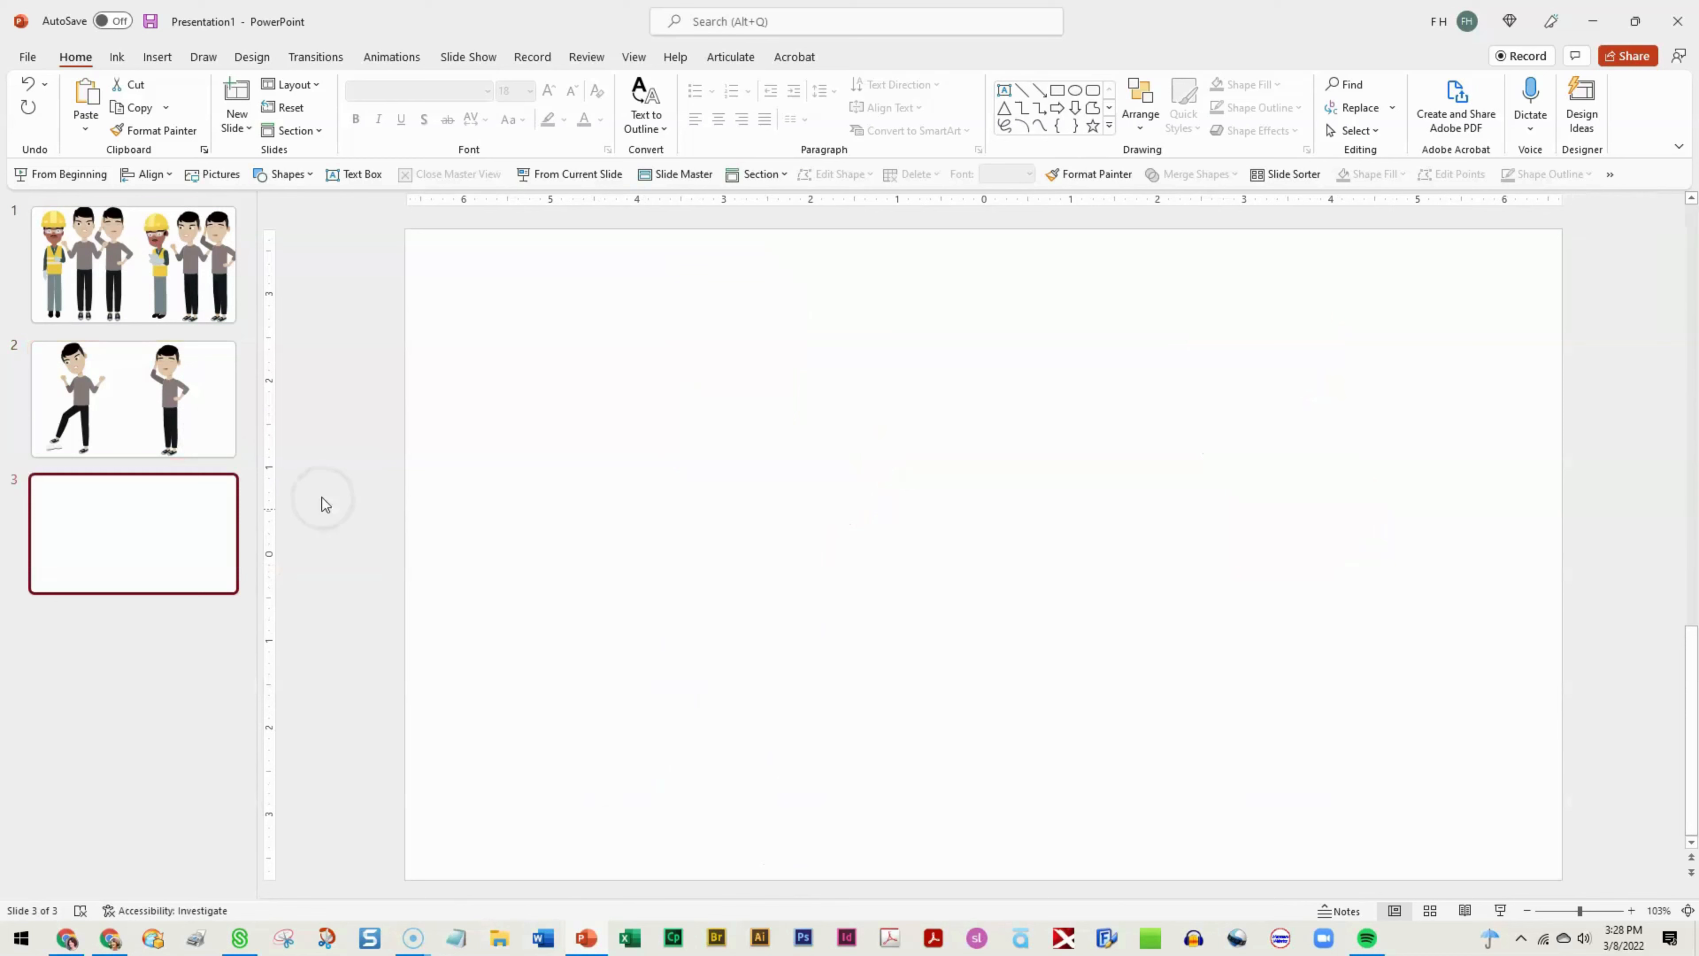
pyautogui.rightClick(329, 388)
pyautogui.click(396, 423)
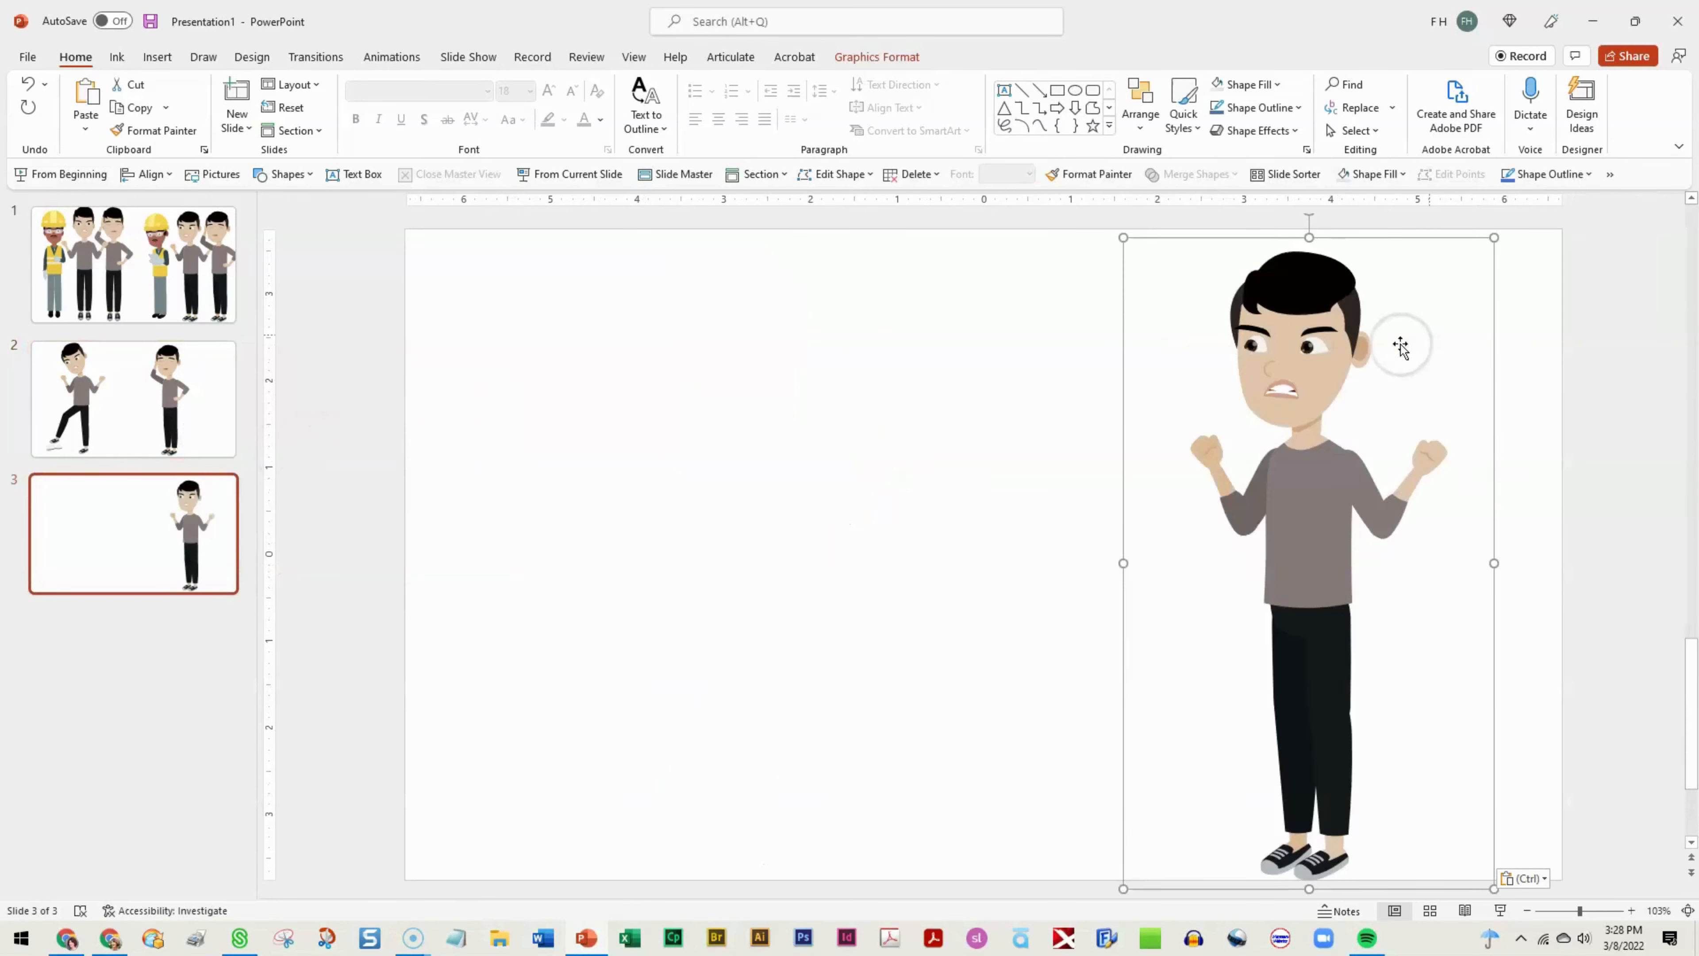
pyautogui.moveTo(1401, 346); pyautogui.dragTo(874, 357)
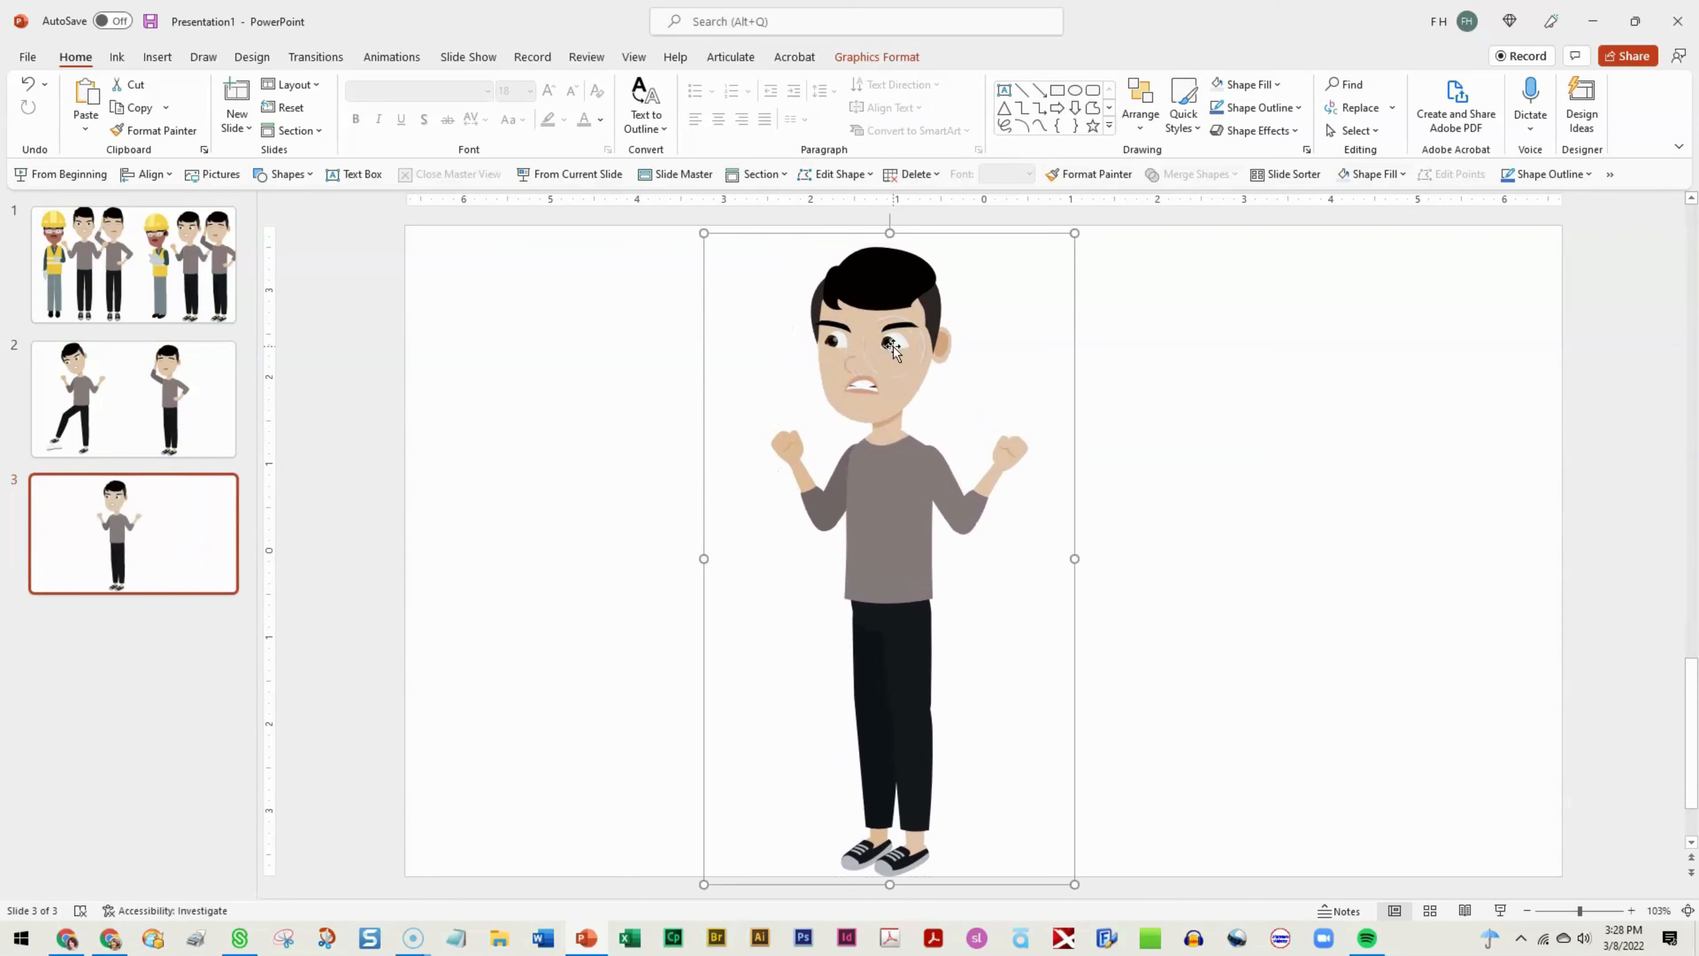
# - Convert the angry teen on slide 3 to a drawing object and ungroup him into separate body parts
pyautogui.hotkey('ctrl', 'shift', 'g')
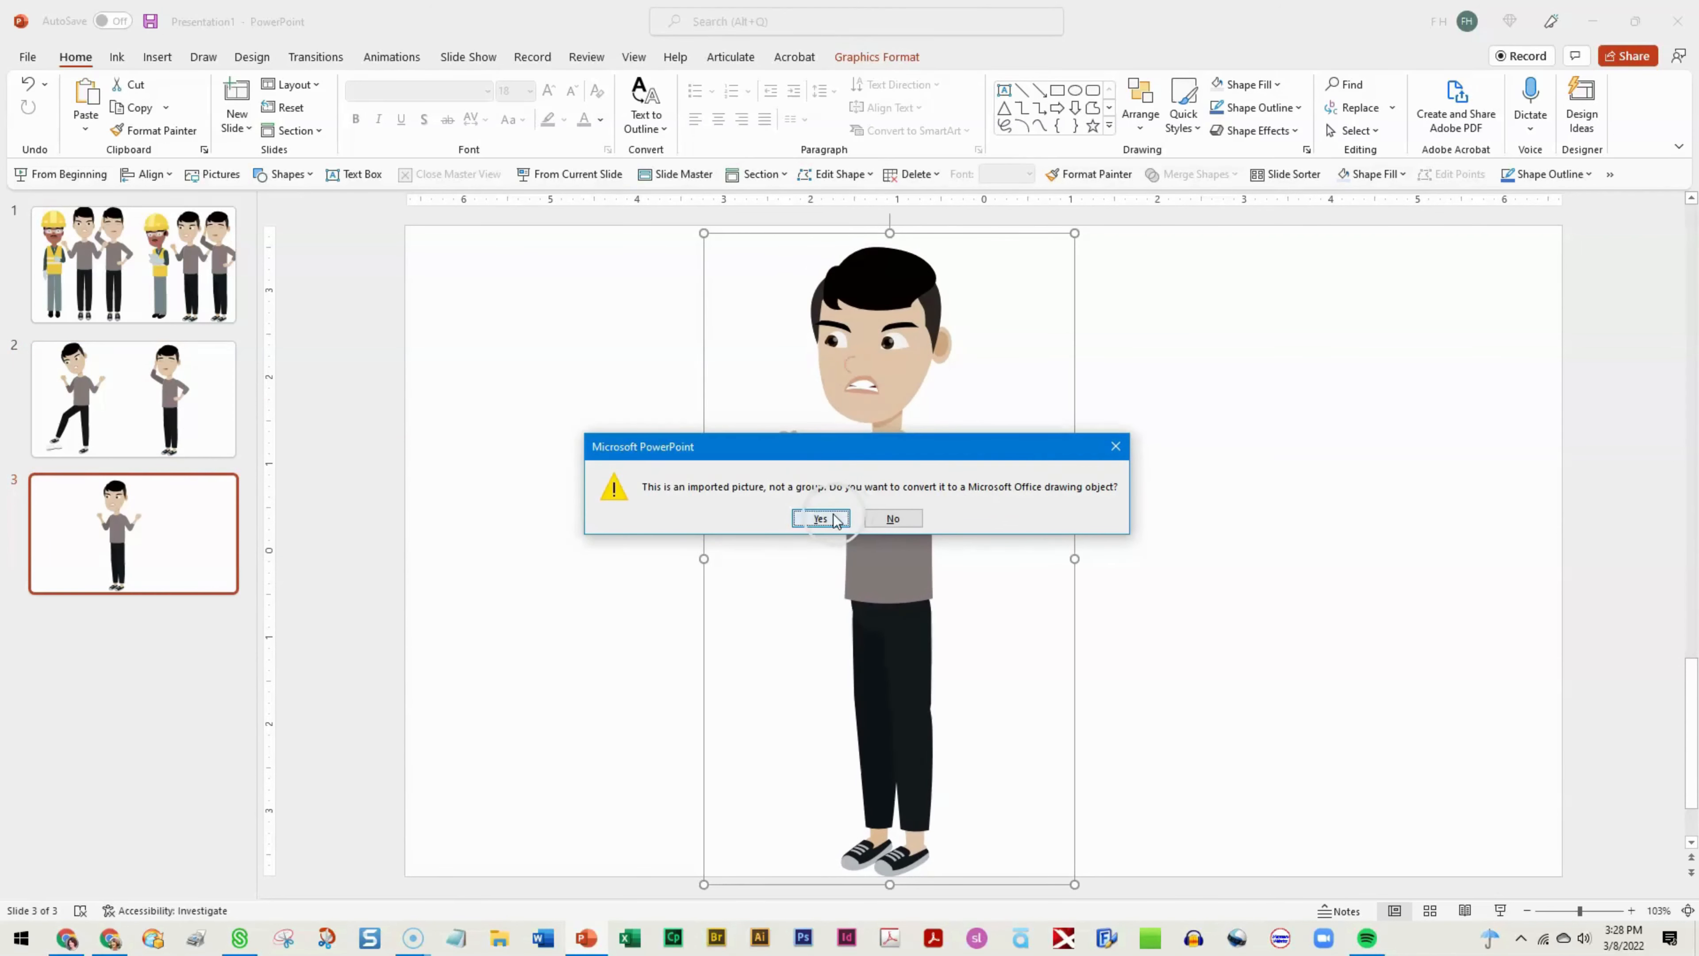
pyautogui.click(820, 519)
pyautogui.click(1218, 498)
pyautogui.click(900, 349)
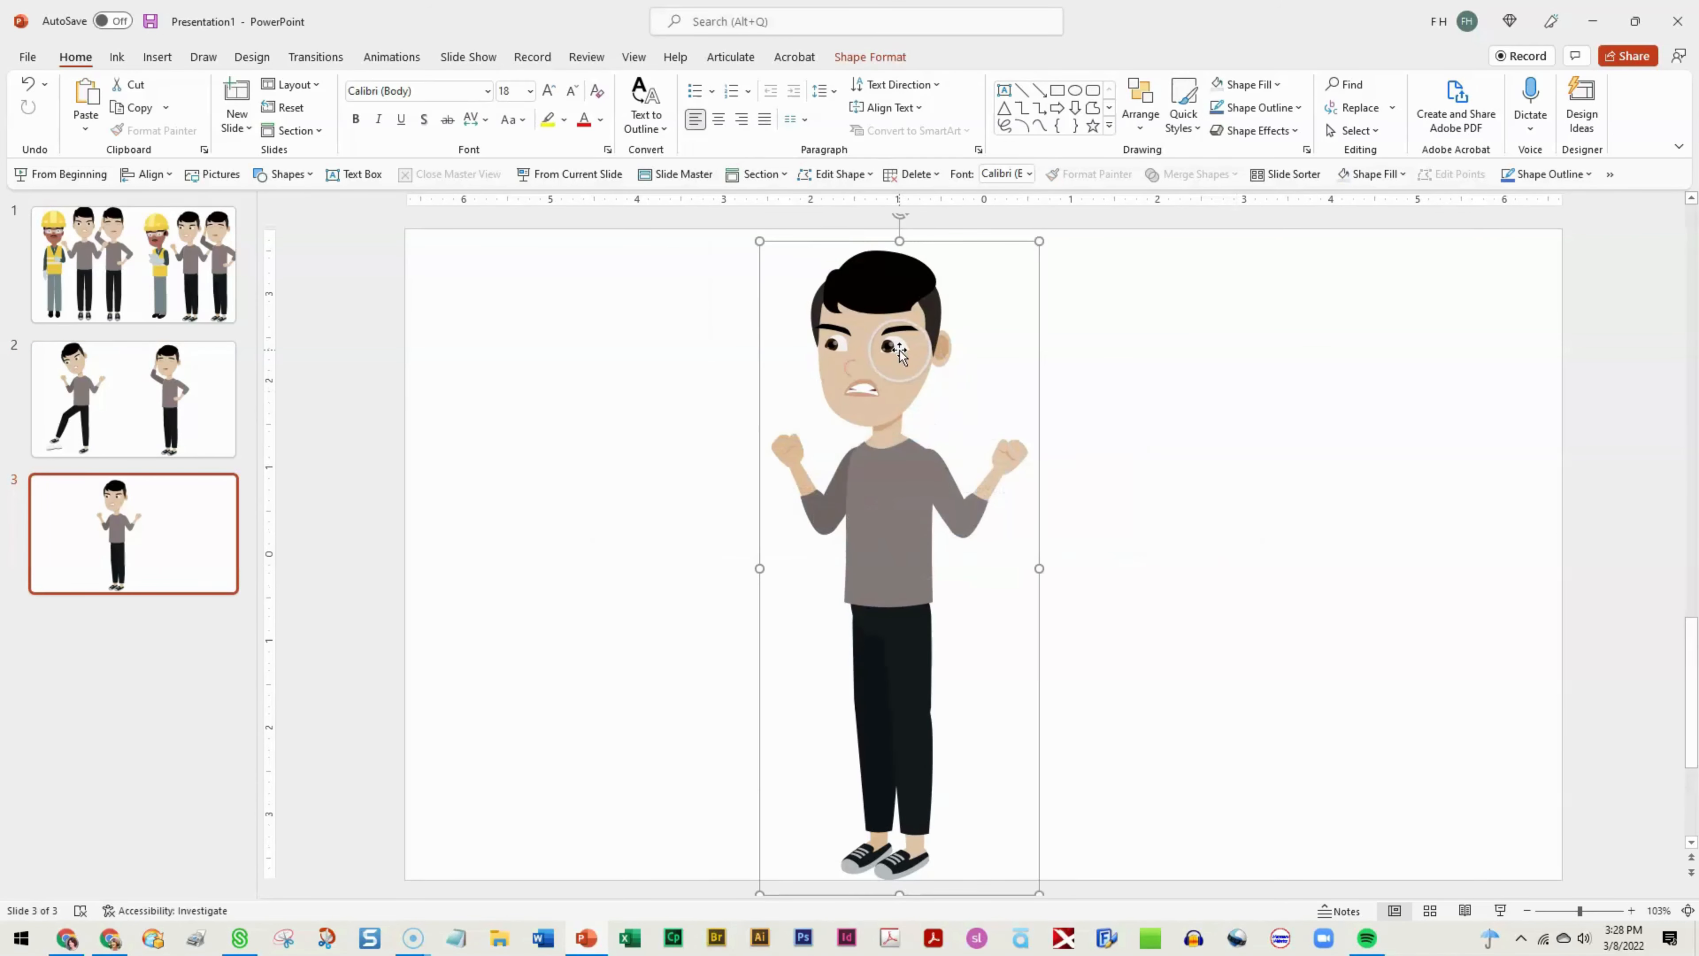
pyautogui.hotkey('ctrl', 'shift', 'g')
# - Move the fist on the figure's left side off its arm into the empty slide area and copy it
pyautogui.click(705, 402)
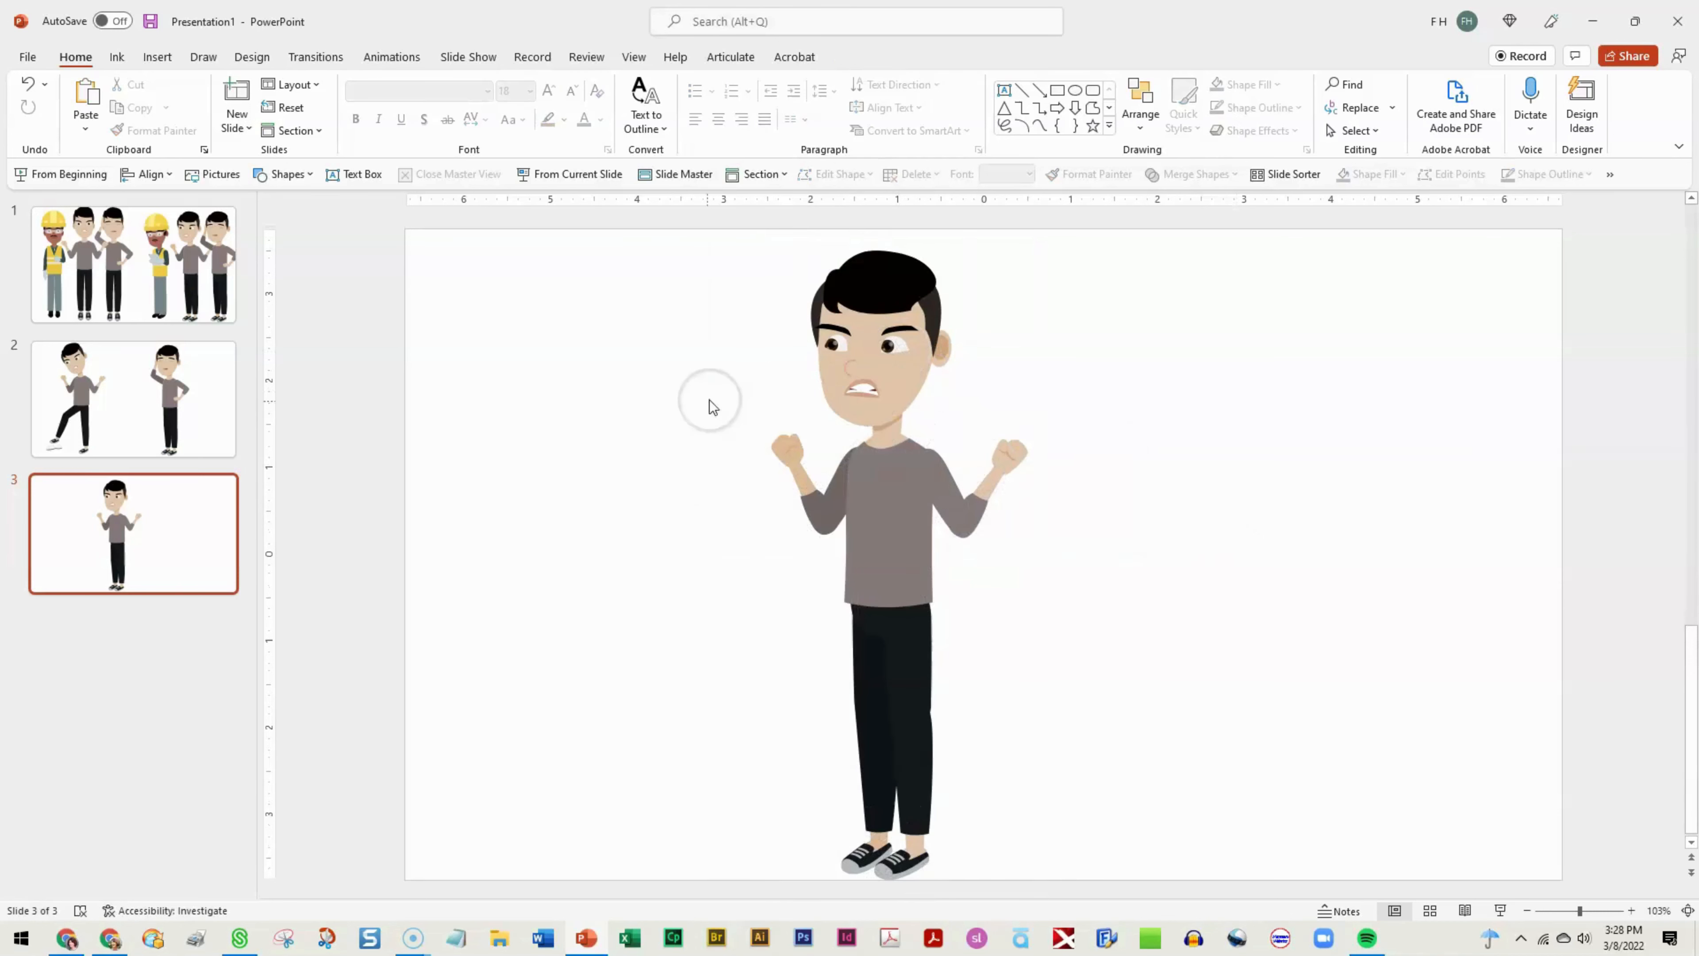
pyautogui.moveTo(741, 361); pyautogui.dragTo(632, 443)
pyautogui.click(789, 448)
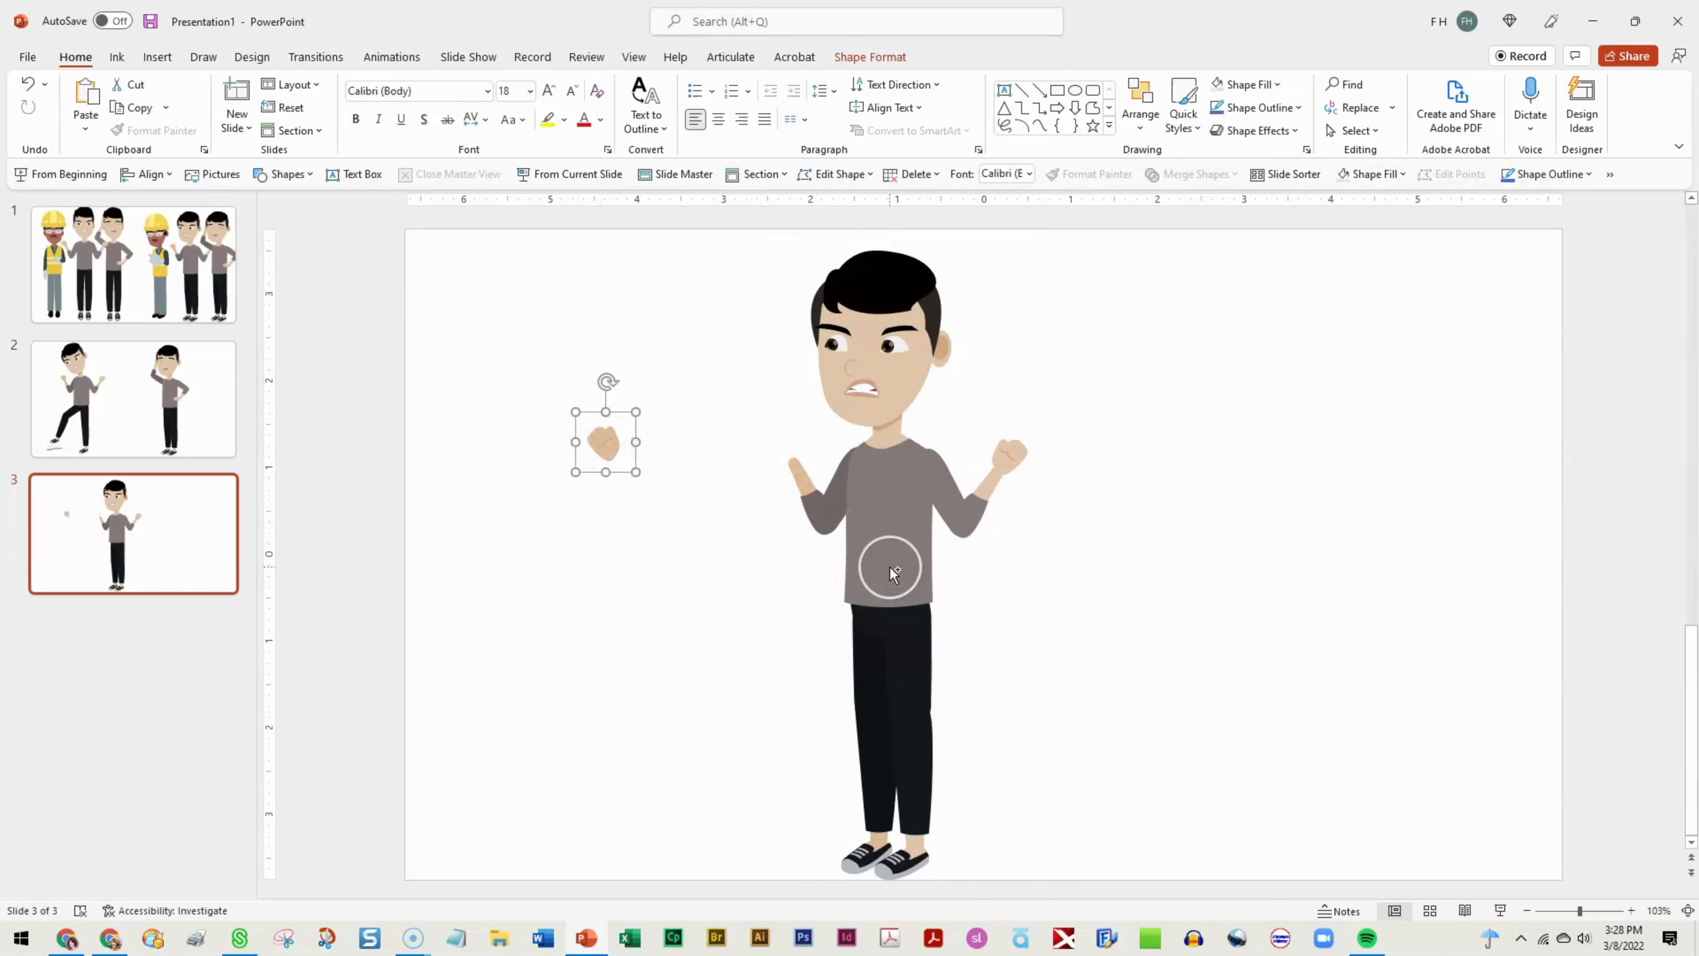
# - Convert the hand-on-head teen on slide 2 to a drawing object and ungroup him into separate body parts
pyautogui.press('pageup')
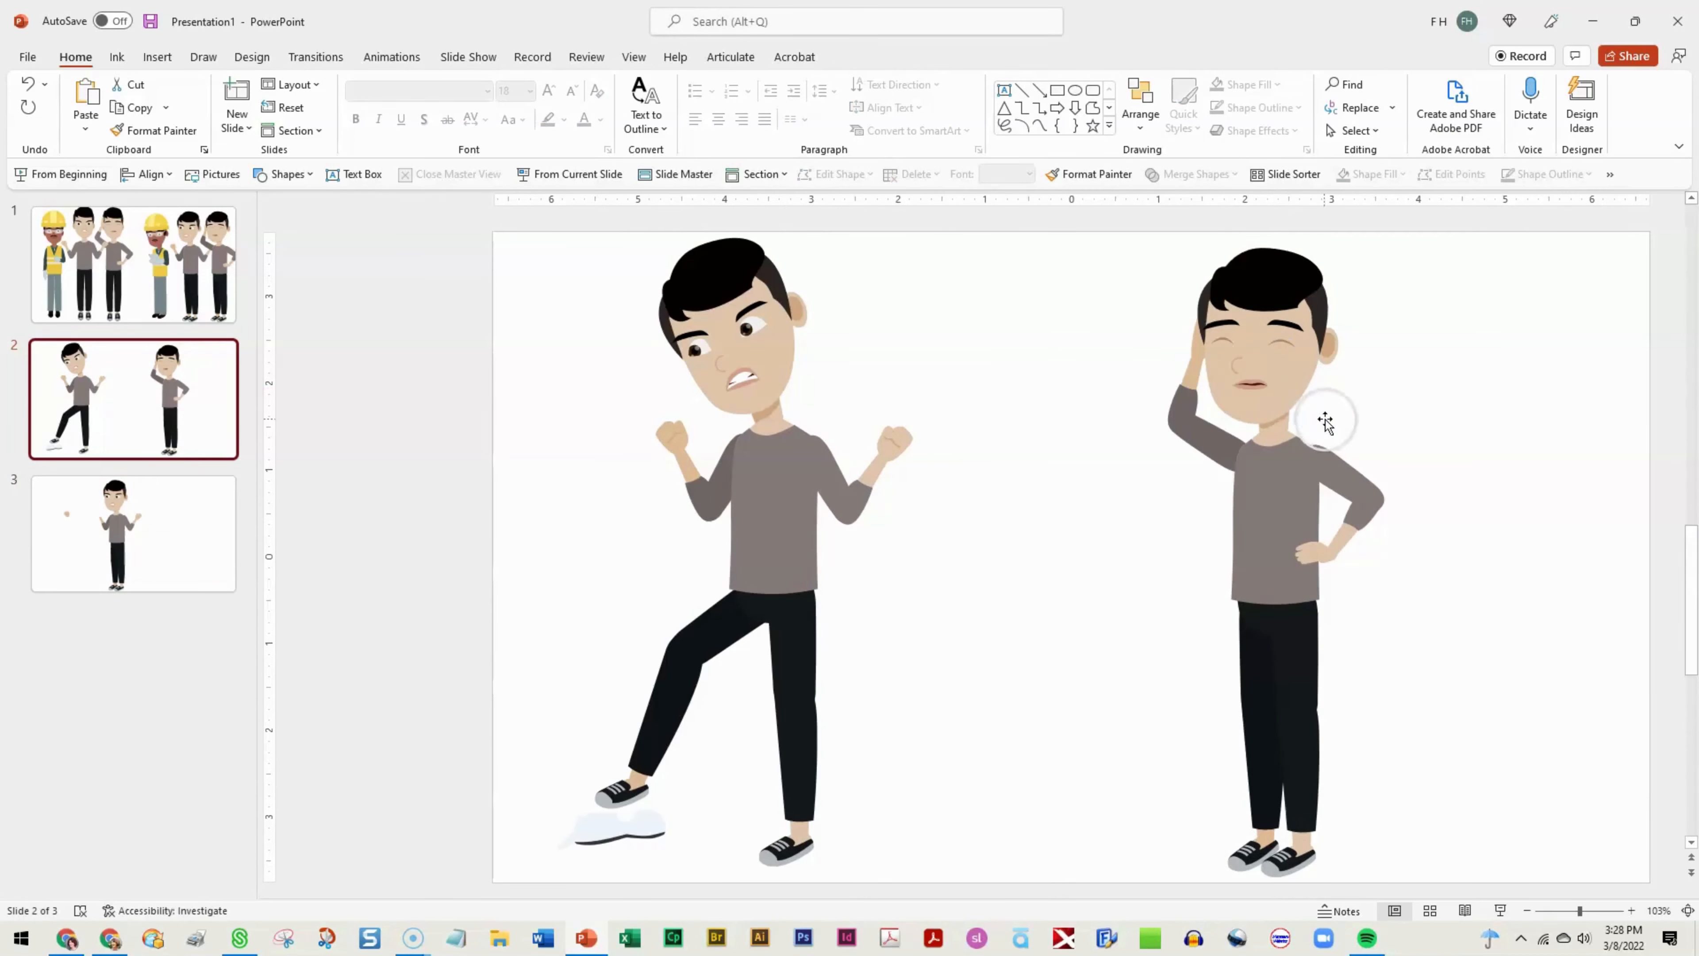
pyautogui.click(1191, 385)
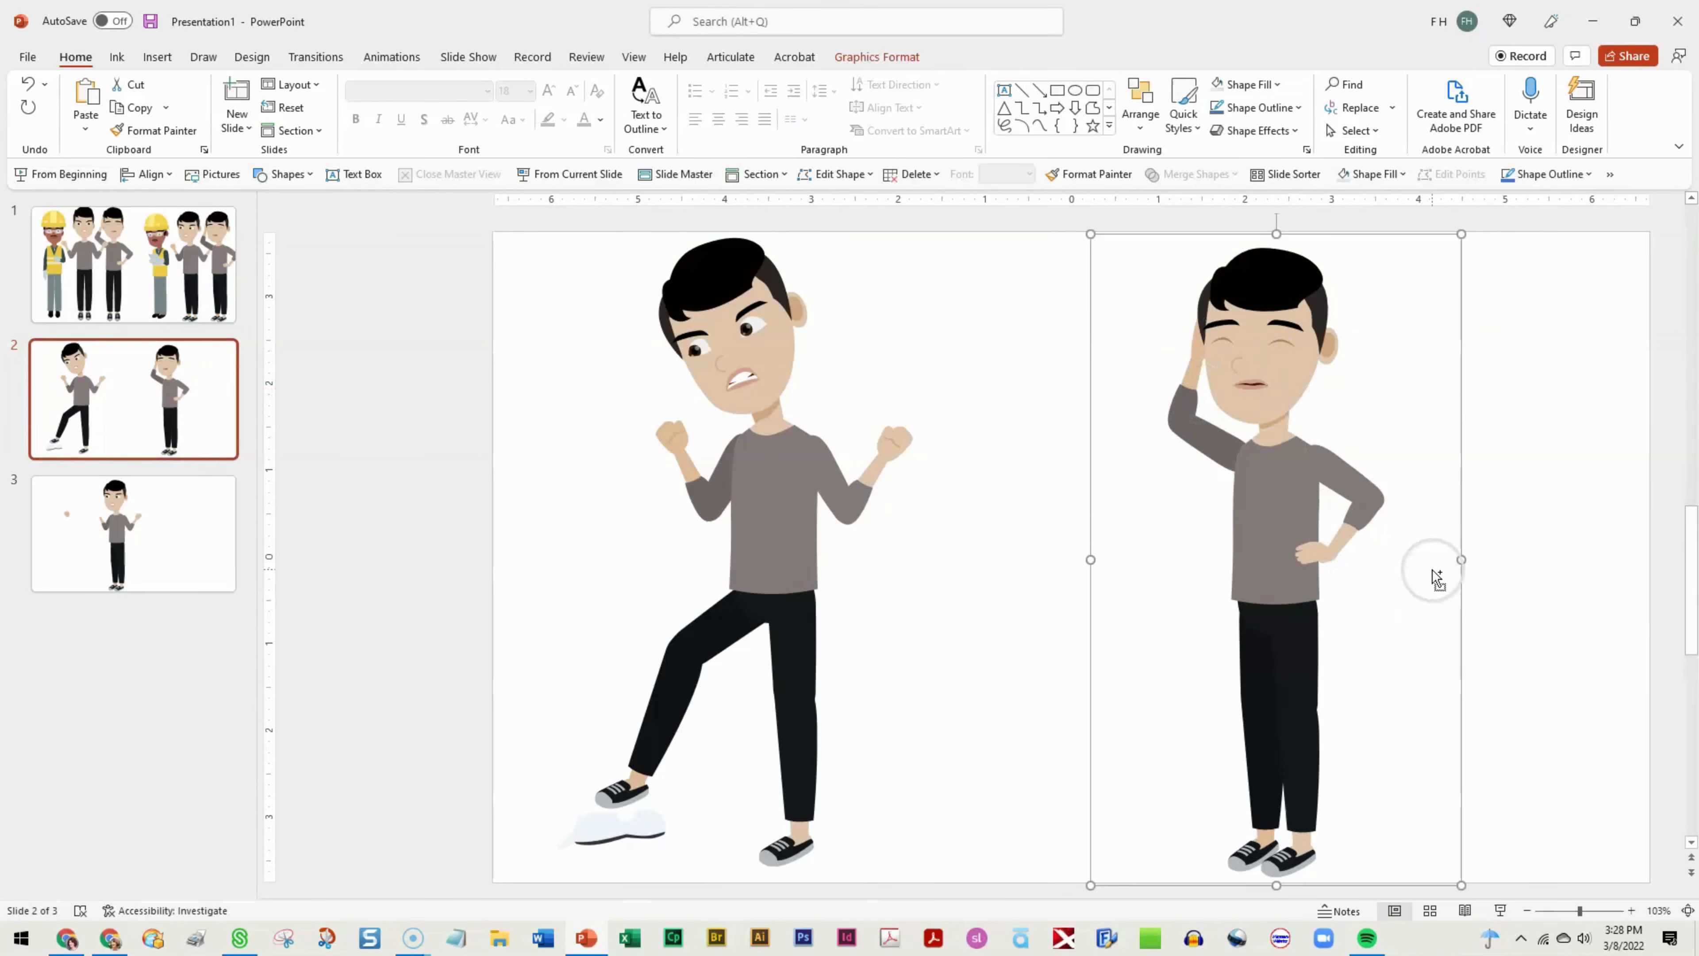
pyautogui.hotkey('ctrl', 'shift', 'g')
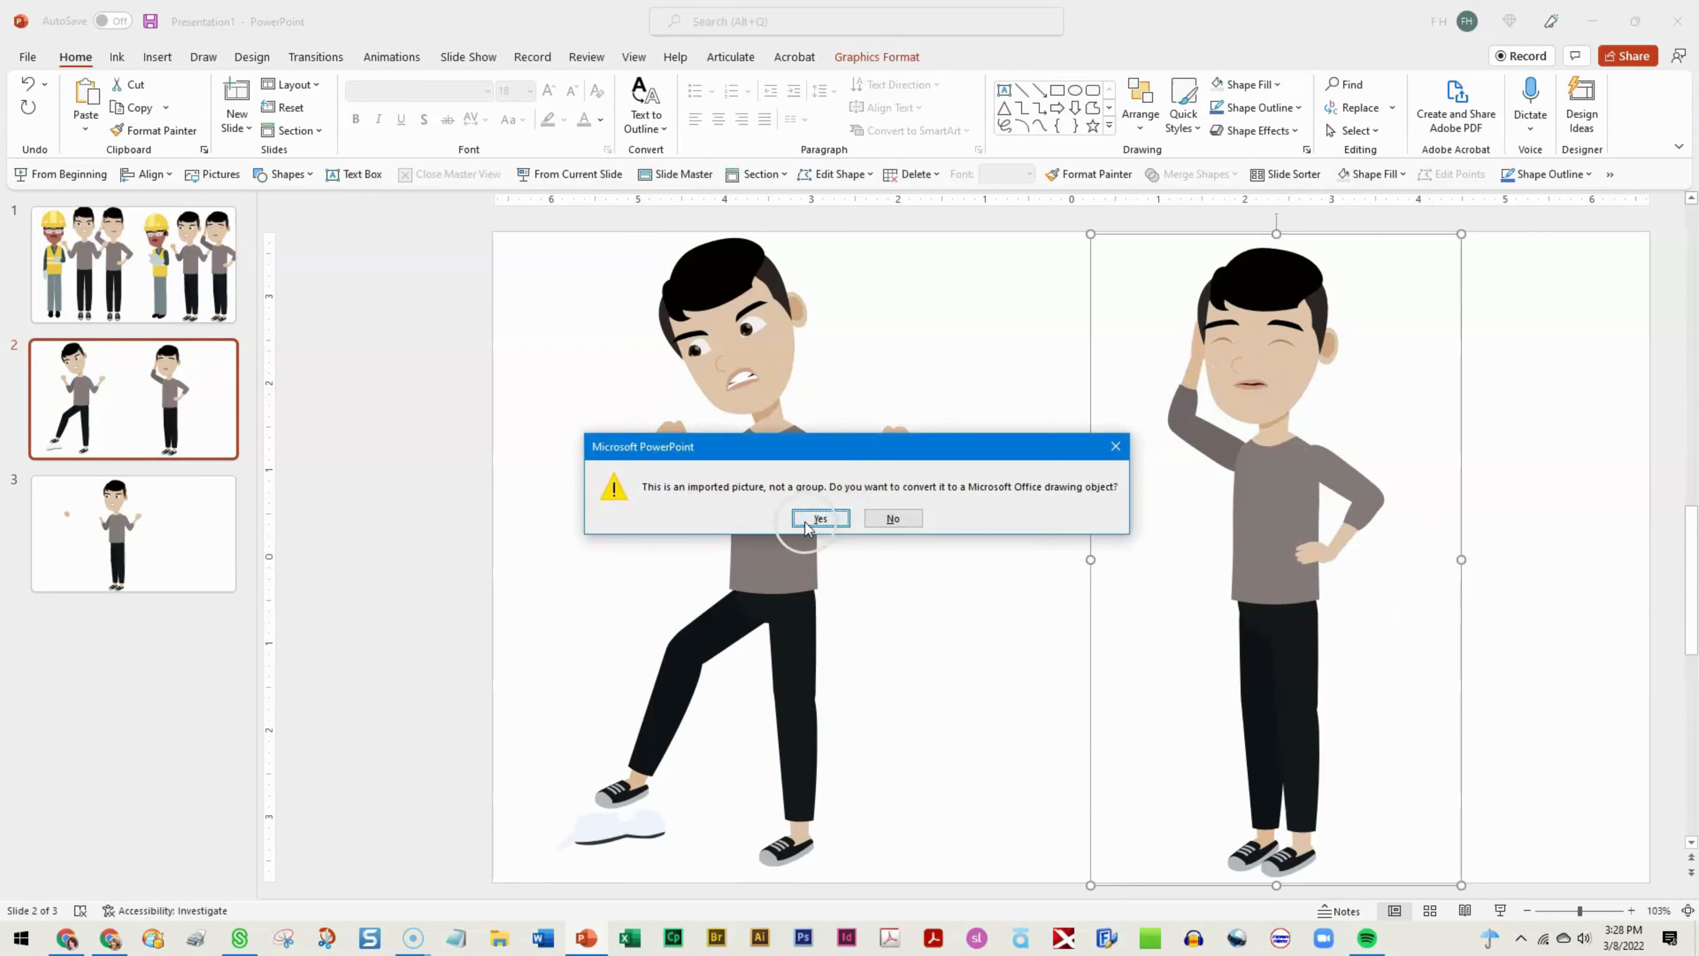
pyautogui.click(820, 518)
pyautogui.hotkey('ctrl', 'shift', 'g')
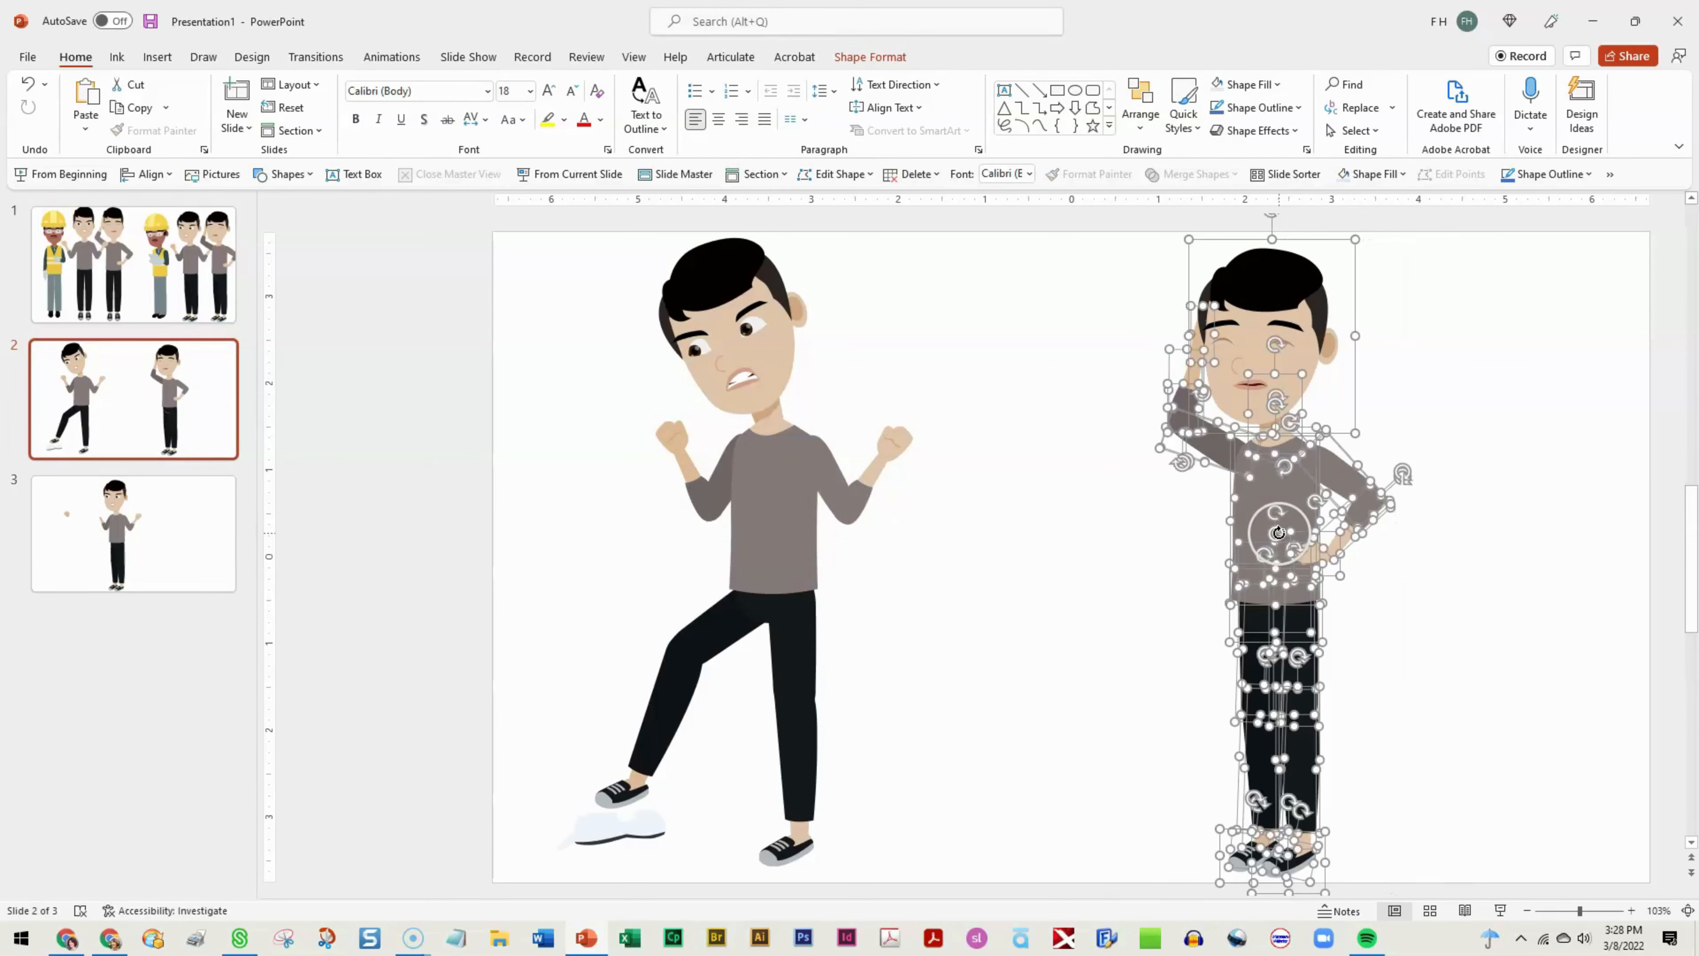
pyautogui.click(1100, 627)
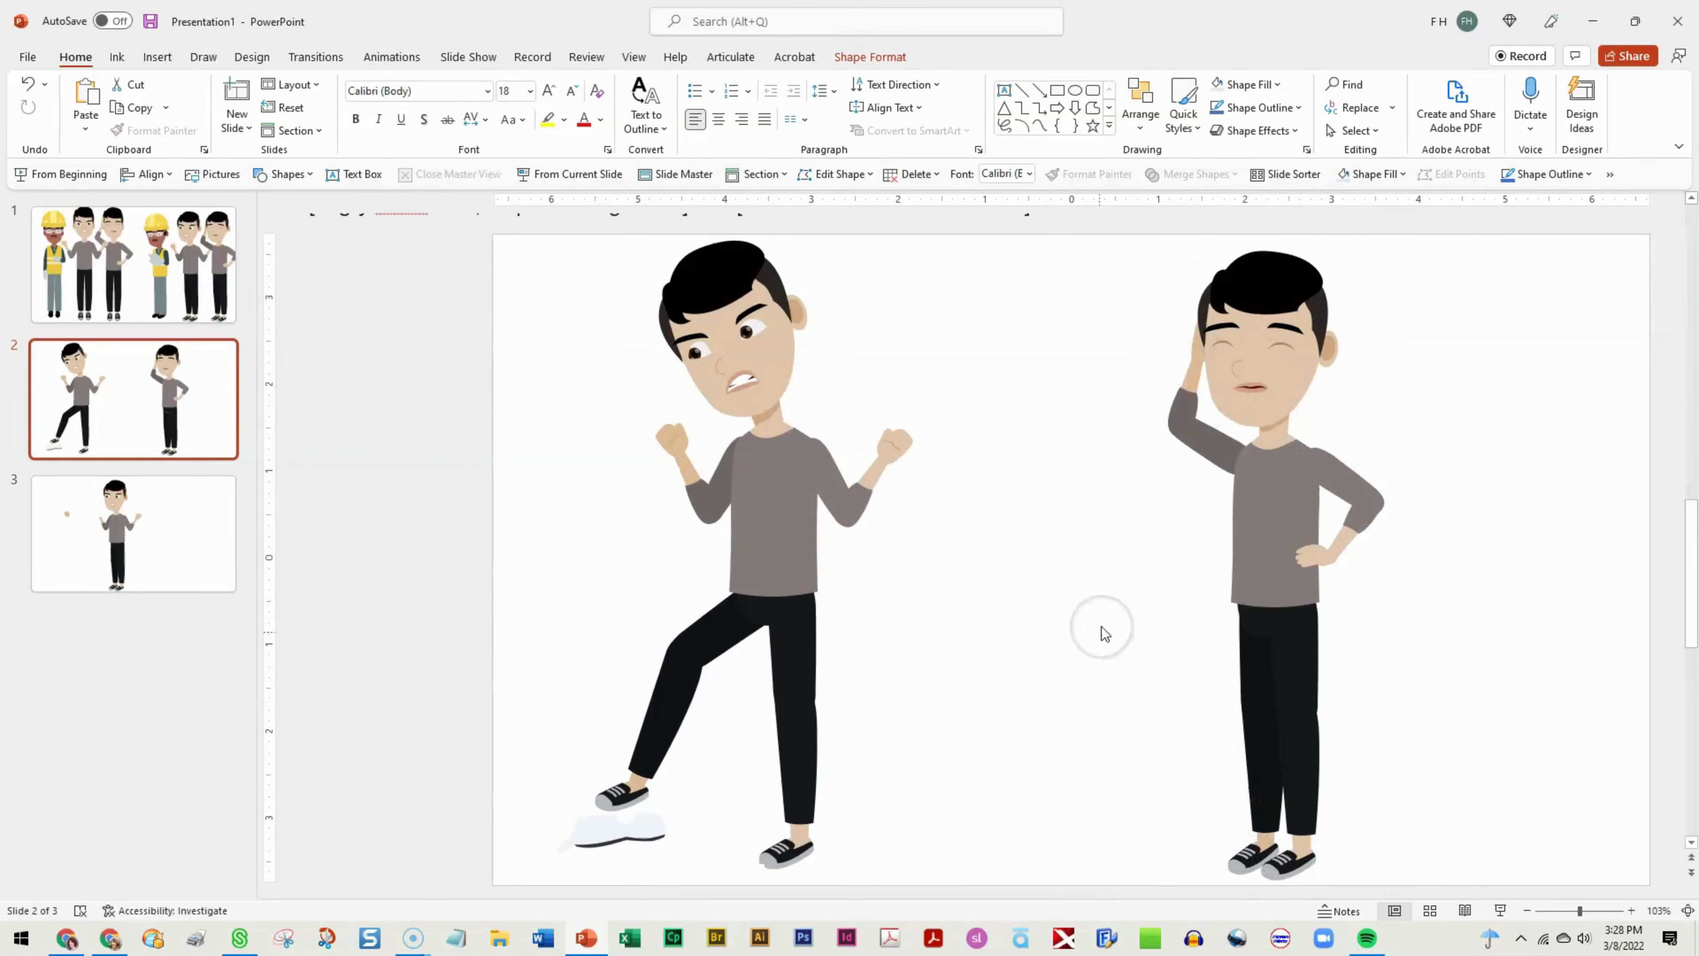
# - Move the open hand away from the teen's head and paste the copied fist in its place at the wrist
pyautogui.click(1199, 347)
pyautogui.moveTo(1199, 347); pyautogui.dragTo(929, 321)
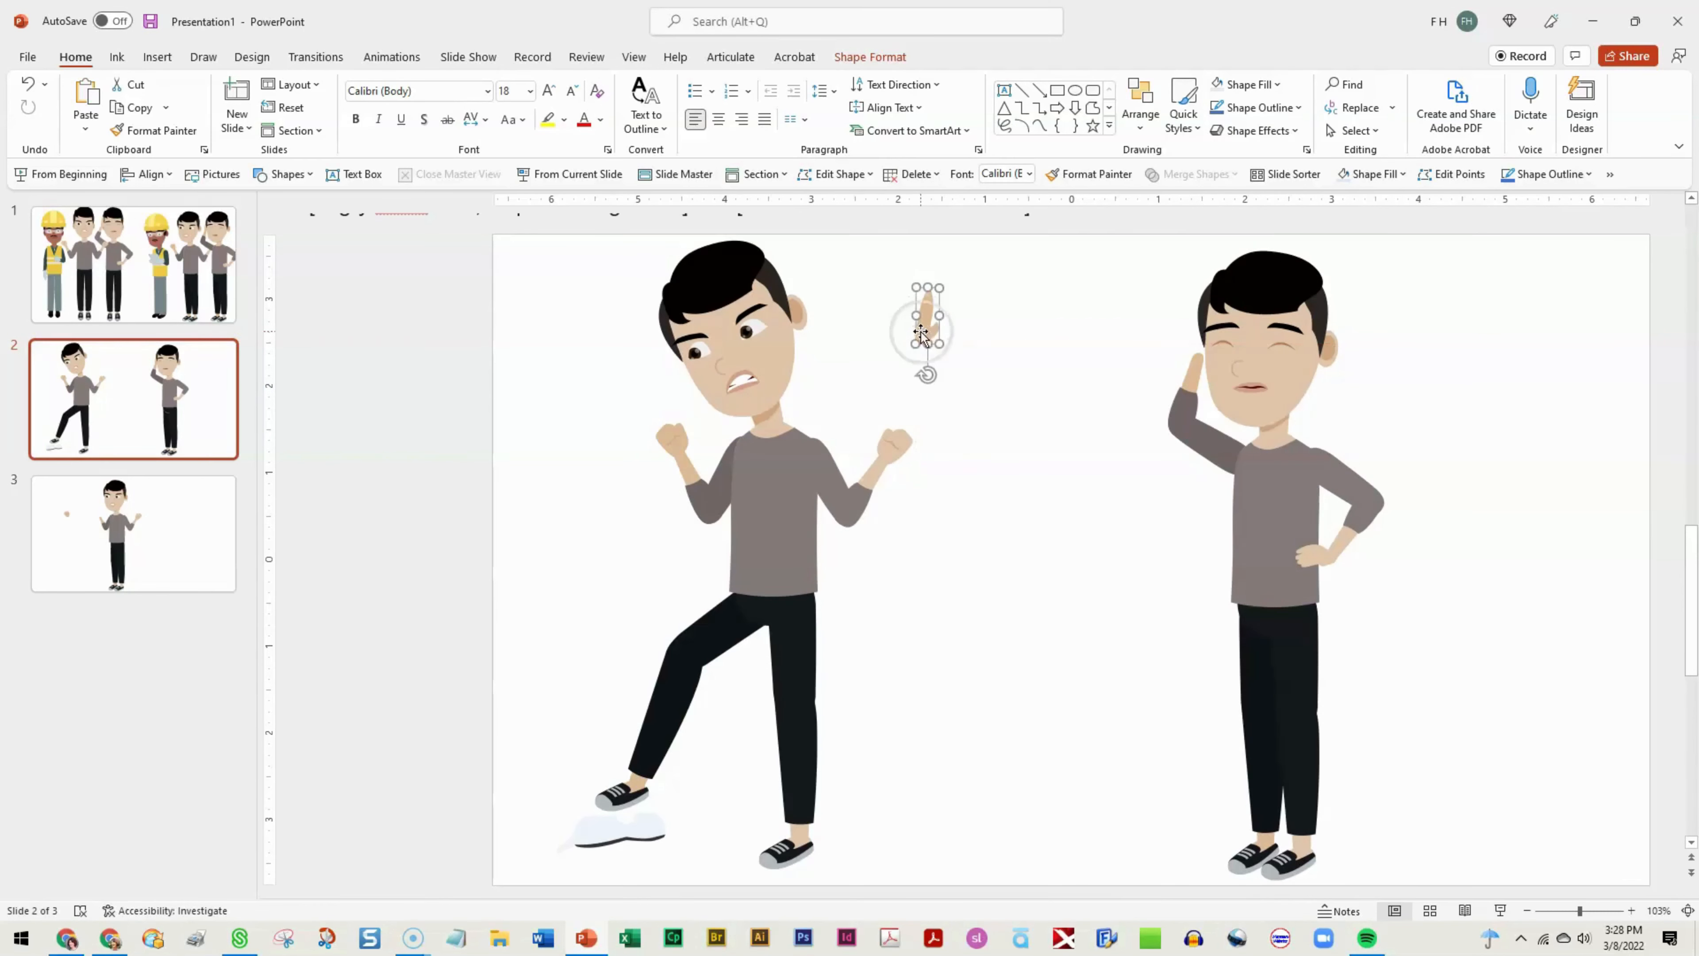
pyautogui.click(1073, 536)
pyautogui.hotkey('ctrl', 'v')
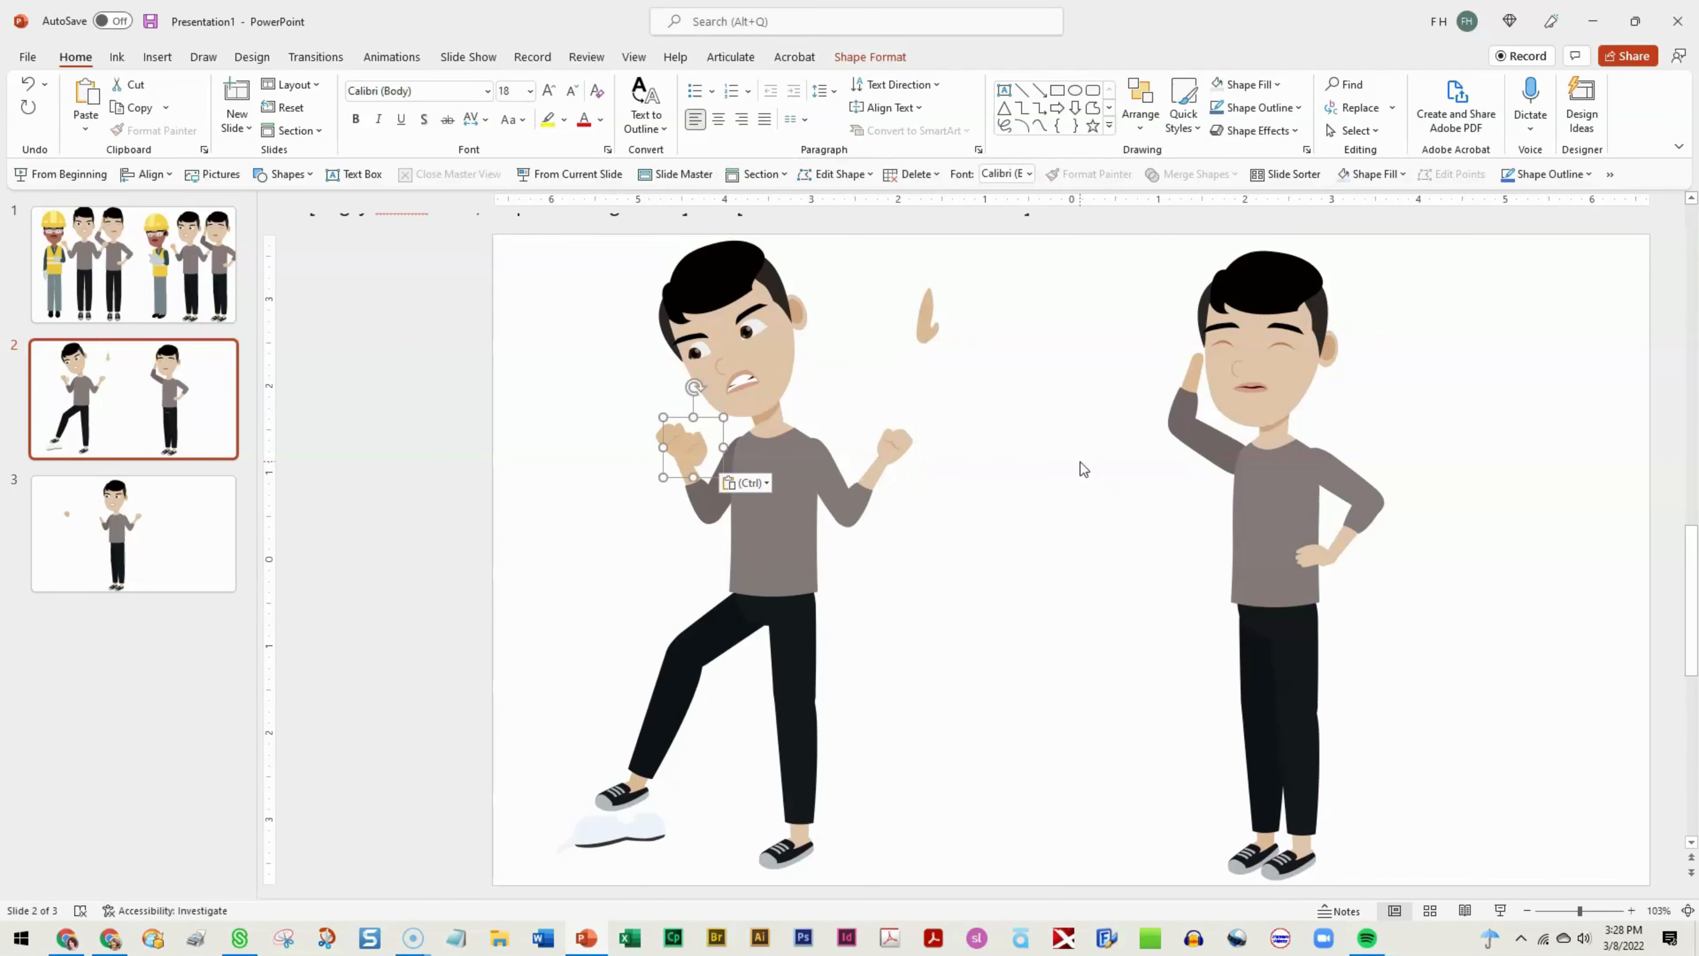
pyautogui.moveTo(682, 435); pyautogui.dragTo(1200, 339)
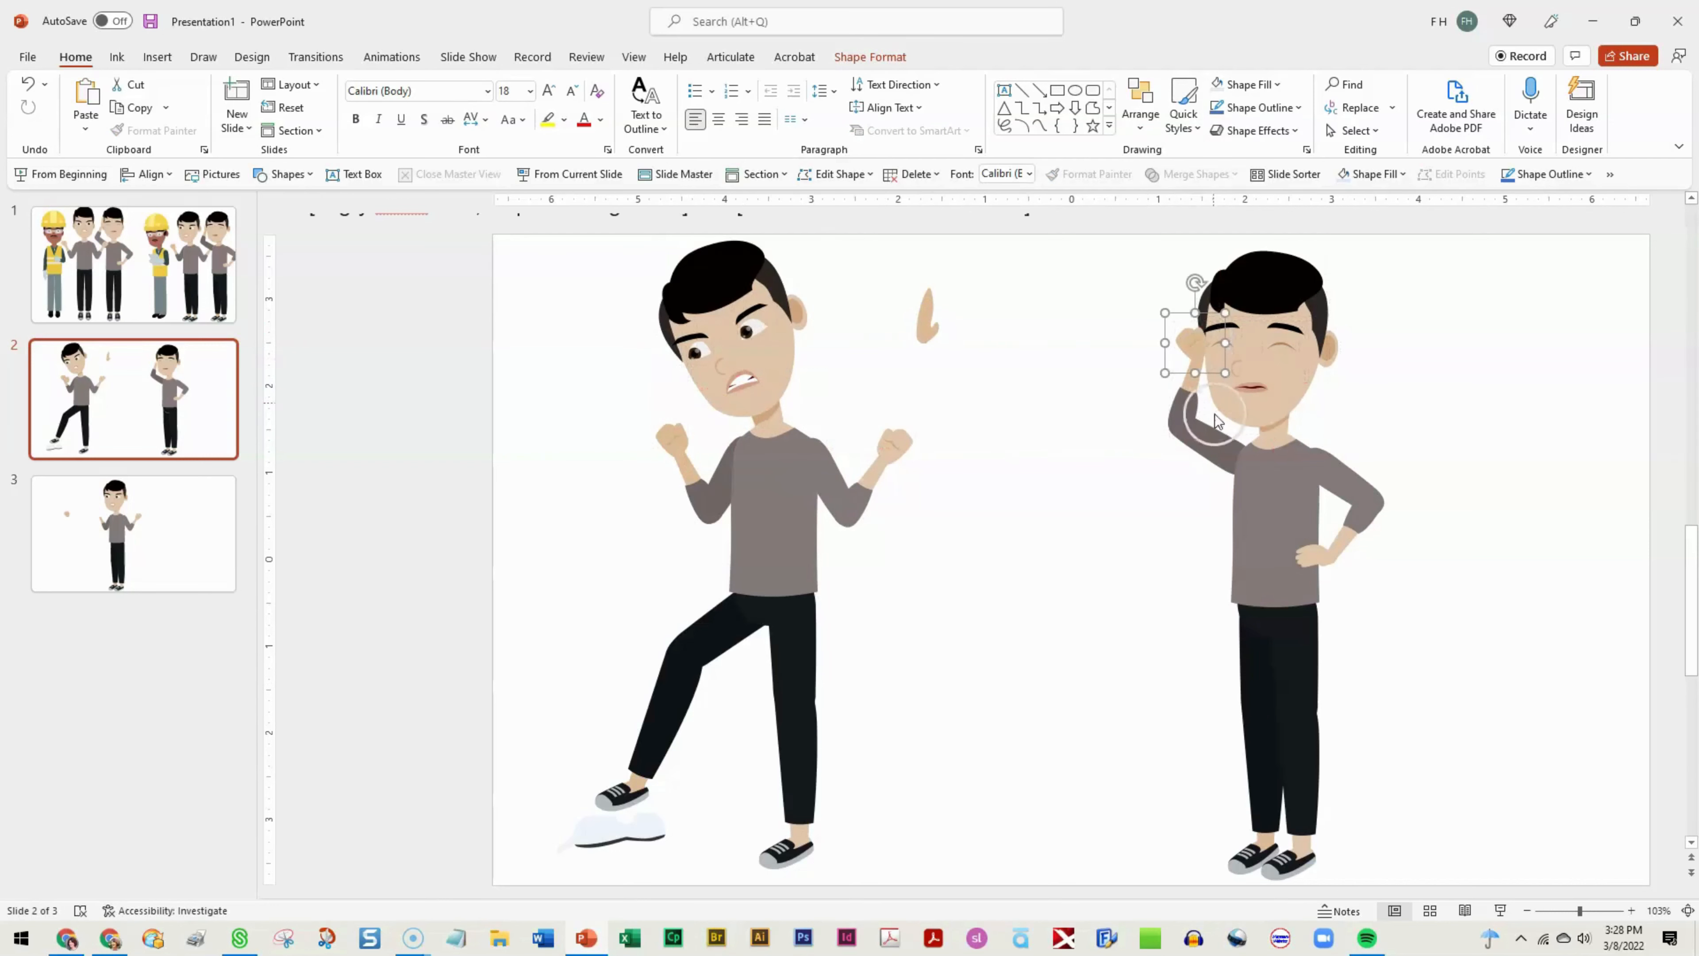
# - Rotate the fist slightly and fit it onto the wrist of the standing teen's raised arm
pyautogui.click(1145, 564)
pyautogui.click(1207, 342)
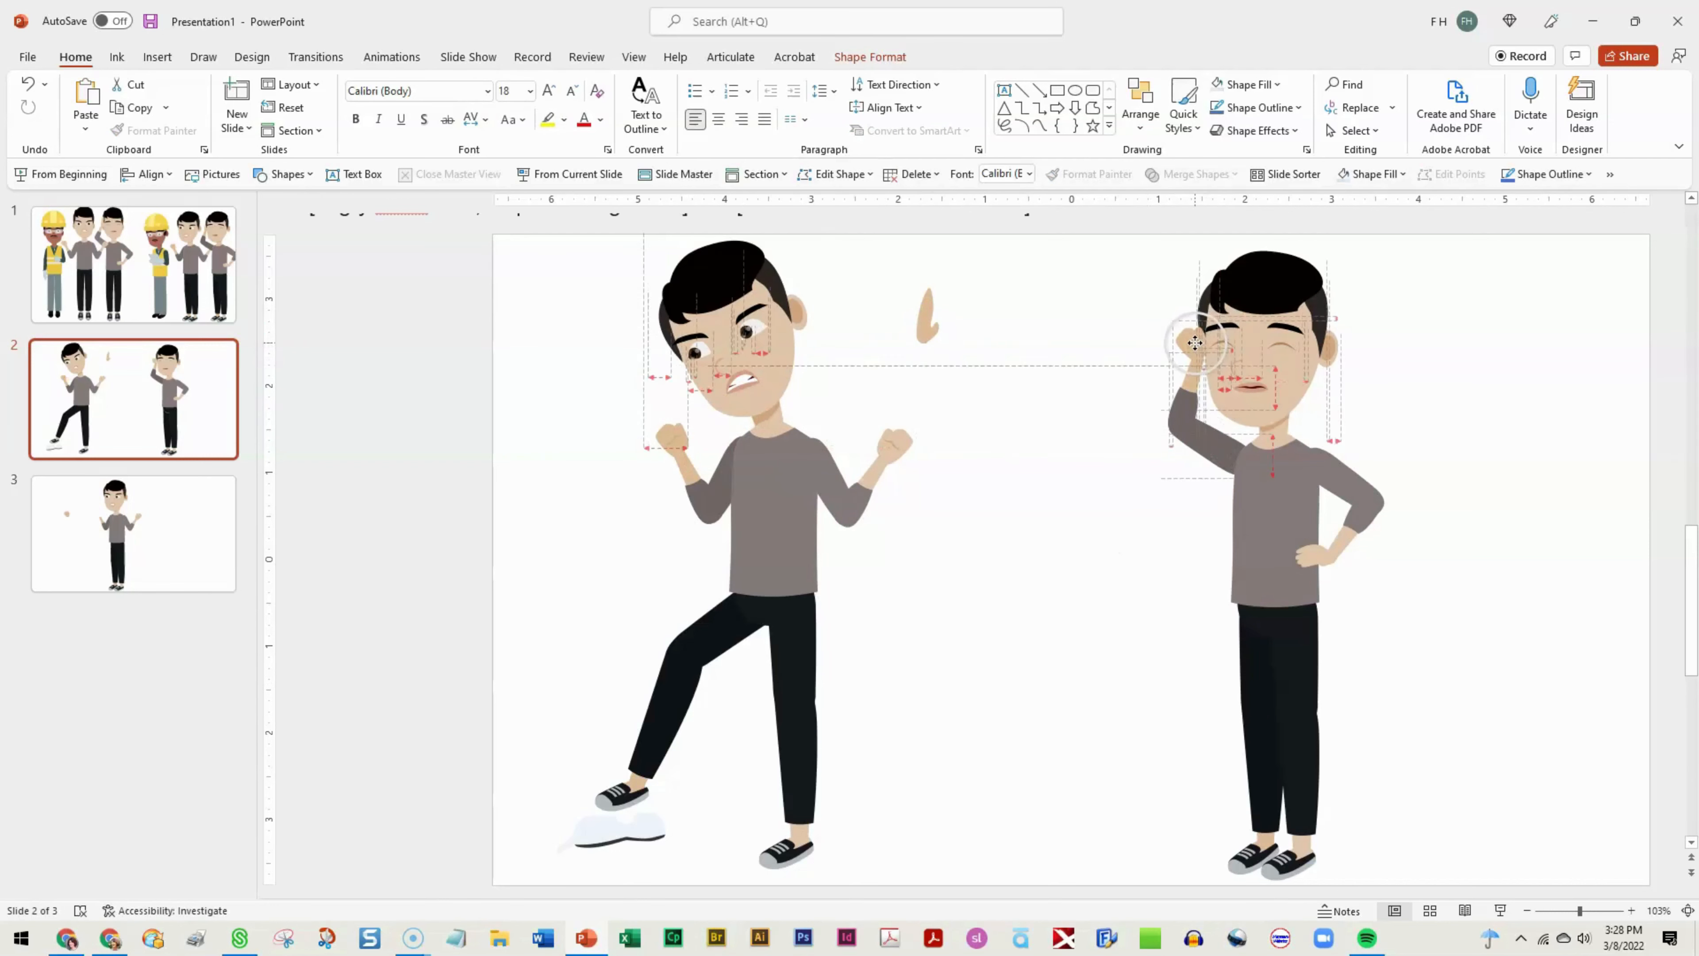
pyautogui.moveTo(1199, 282); pyautogui.dragTo(1210, 284)
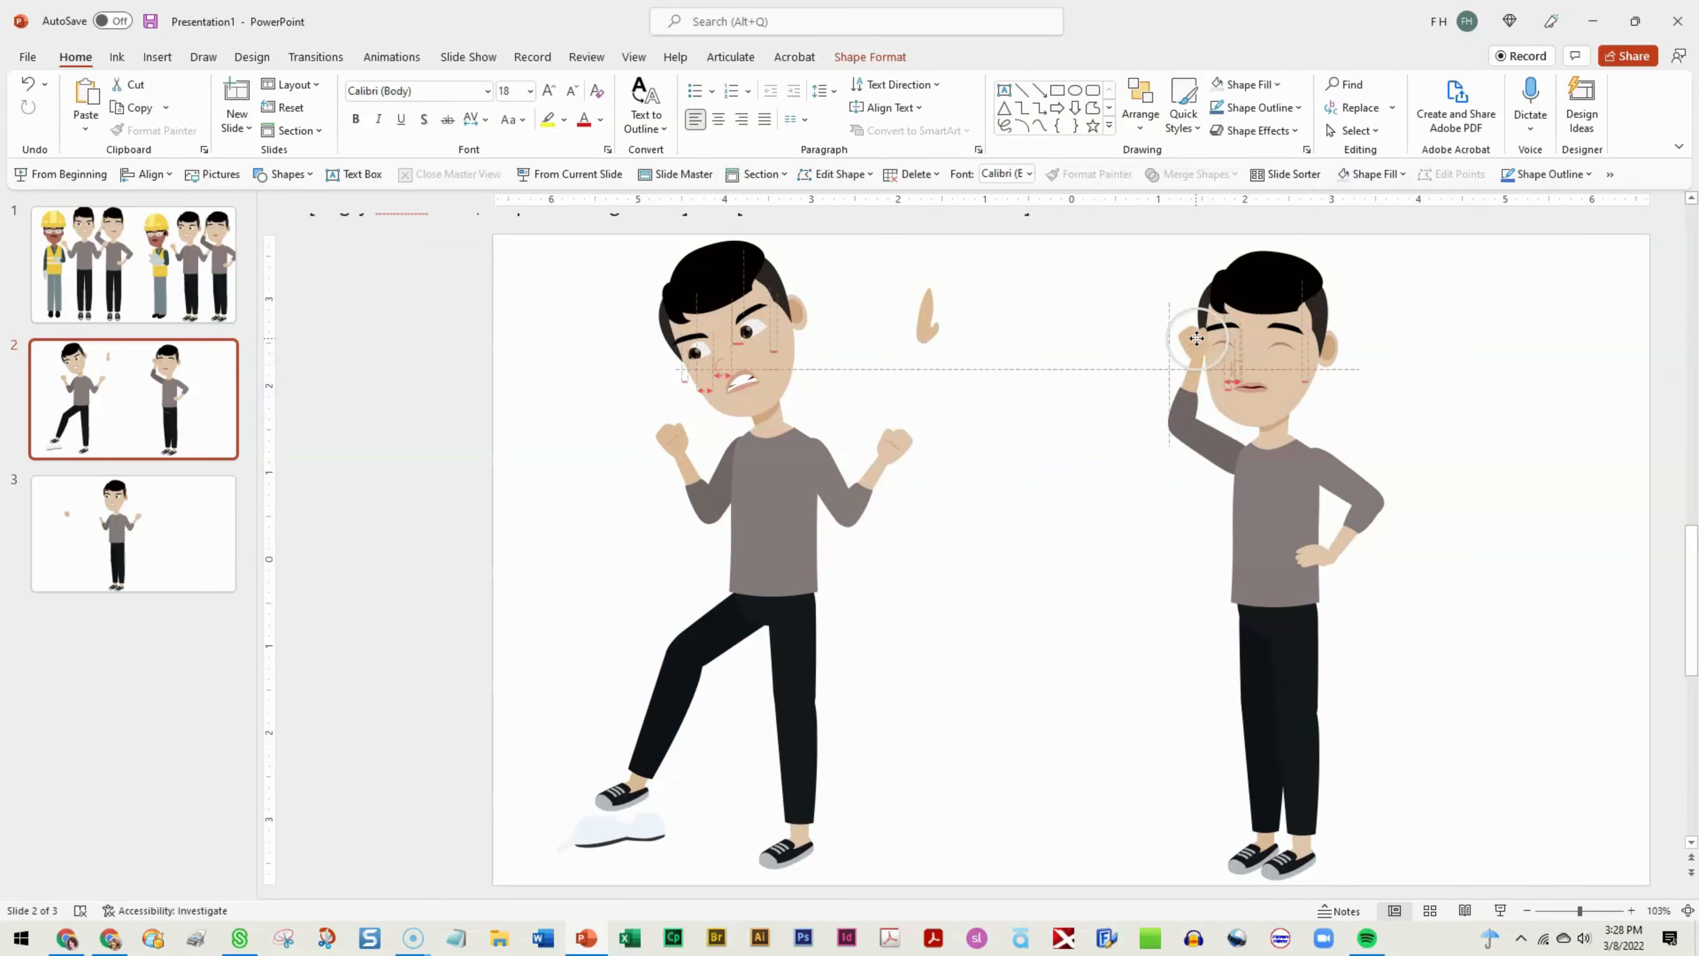
pyautogui.moveTo(1197, 339); pyautogui.dragTo(1195, 340)
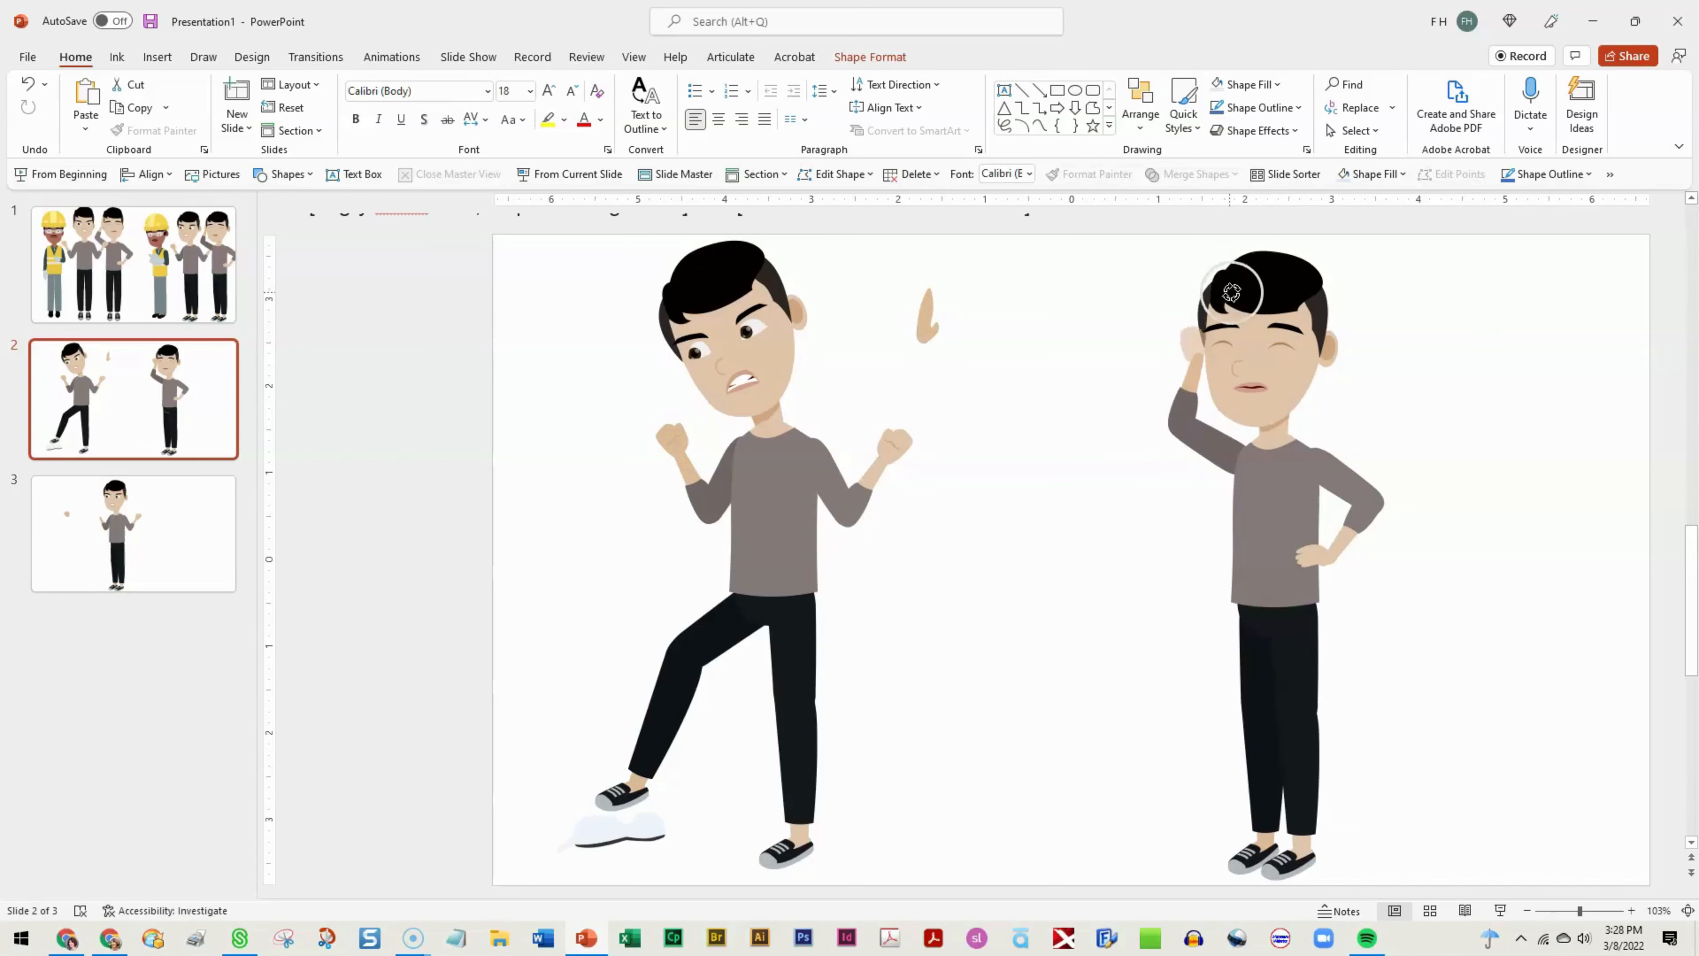
pyautogui.moveTo(1197, 347); pyautogui.dragTo(1238, 511)
# - Select the raised arm's forearm and lower sleeve together and move them slightly up and away from the head
pyautogui.click(1185, 410)
pyautogui.click(1130, 418)
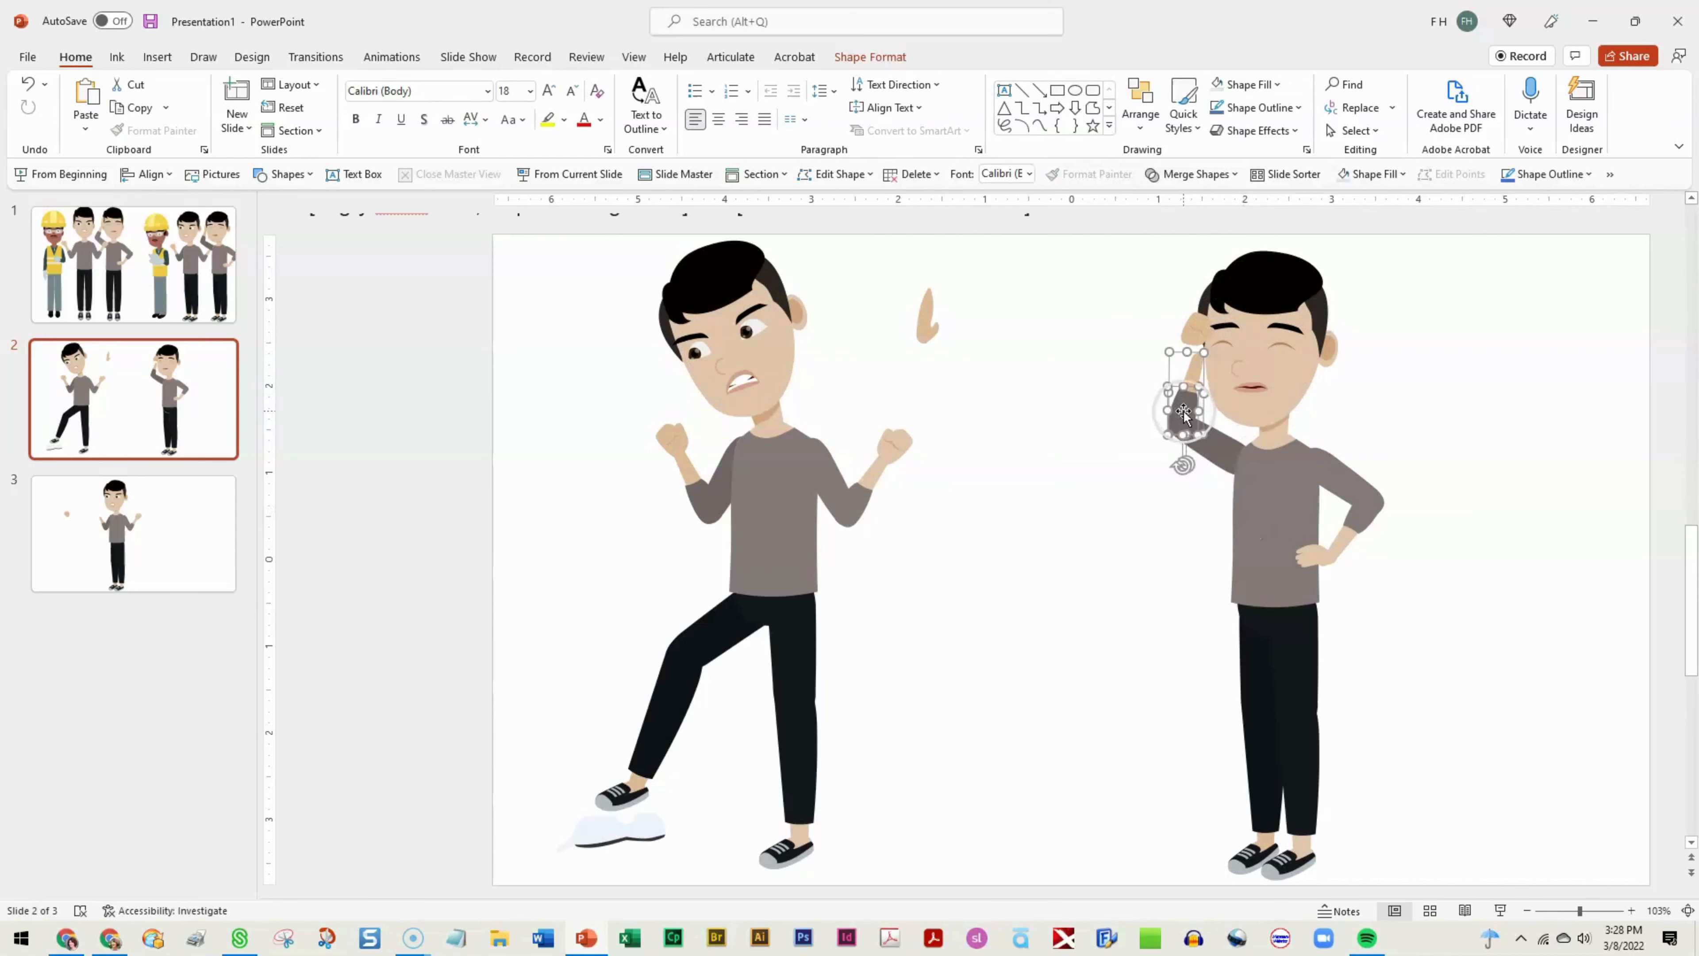
pyautogui.click(1203, 373)
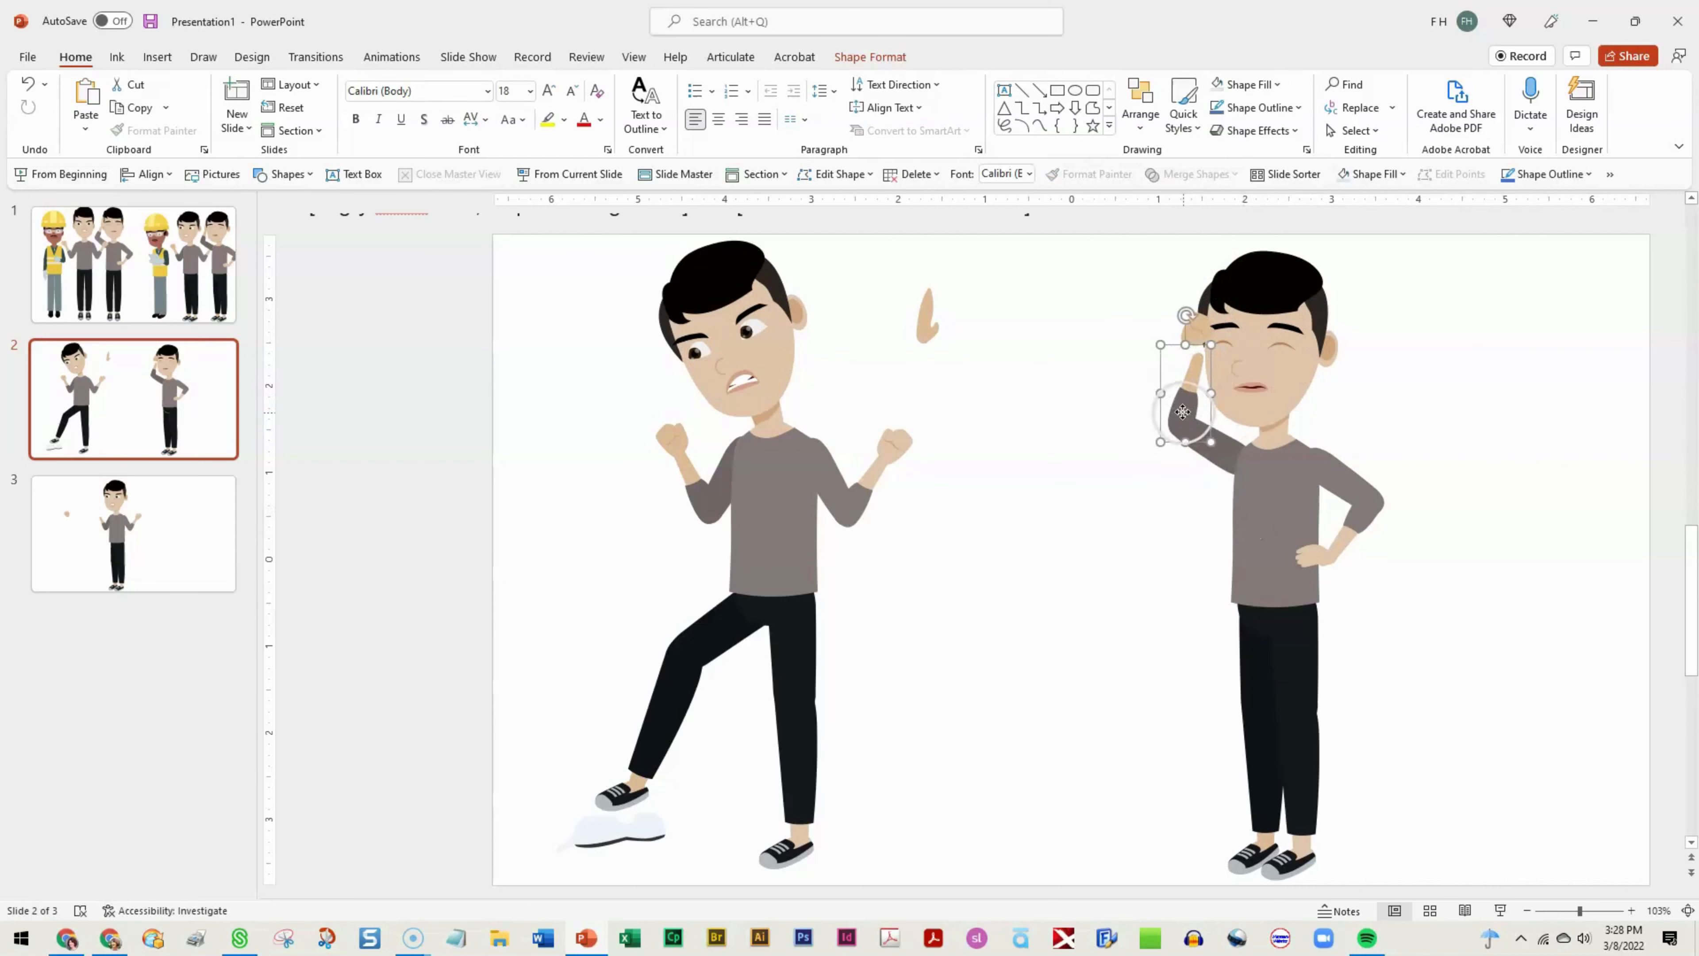
pyautogui.moveTo(1183, 412)
pyautogui.mouseDown()
pyautogui.moveTo(1156, 427)
pyautogui.moveTo(1171, 396)
pyautogui.mouseUp()
pyautogui.click(1196, 443)
pyautogui.click(1140, 510)
# - Rotate the fist toward the forehead and nudge it against the side of the teen's head
pyautogui.moveTo(1169, 393); pyautogui.dragTo(1249, 312)
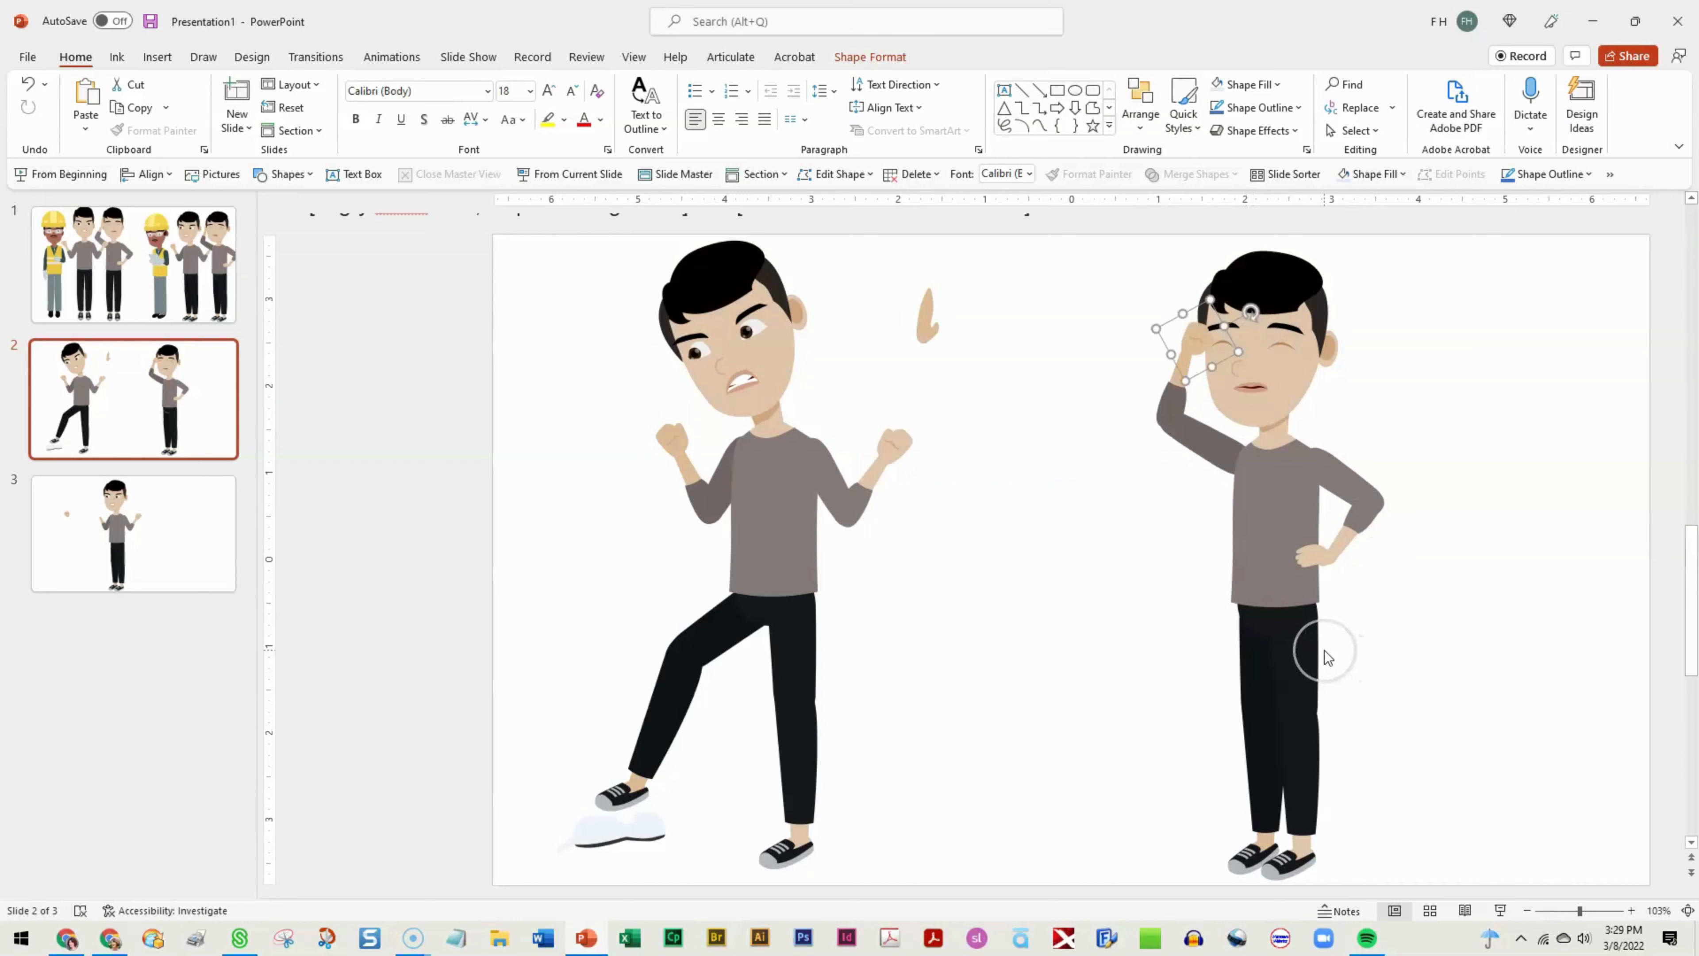
pyautogui.click(1064, 616)
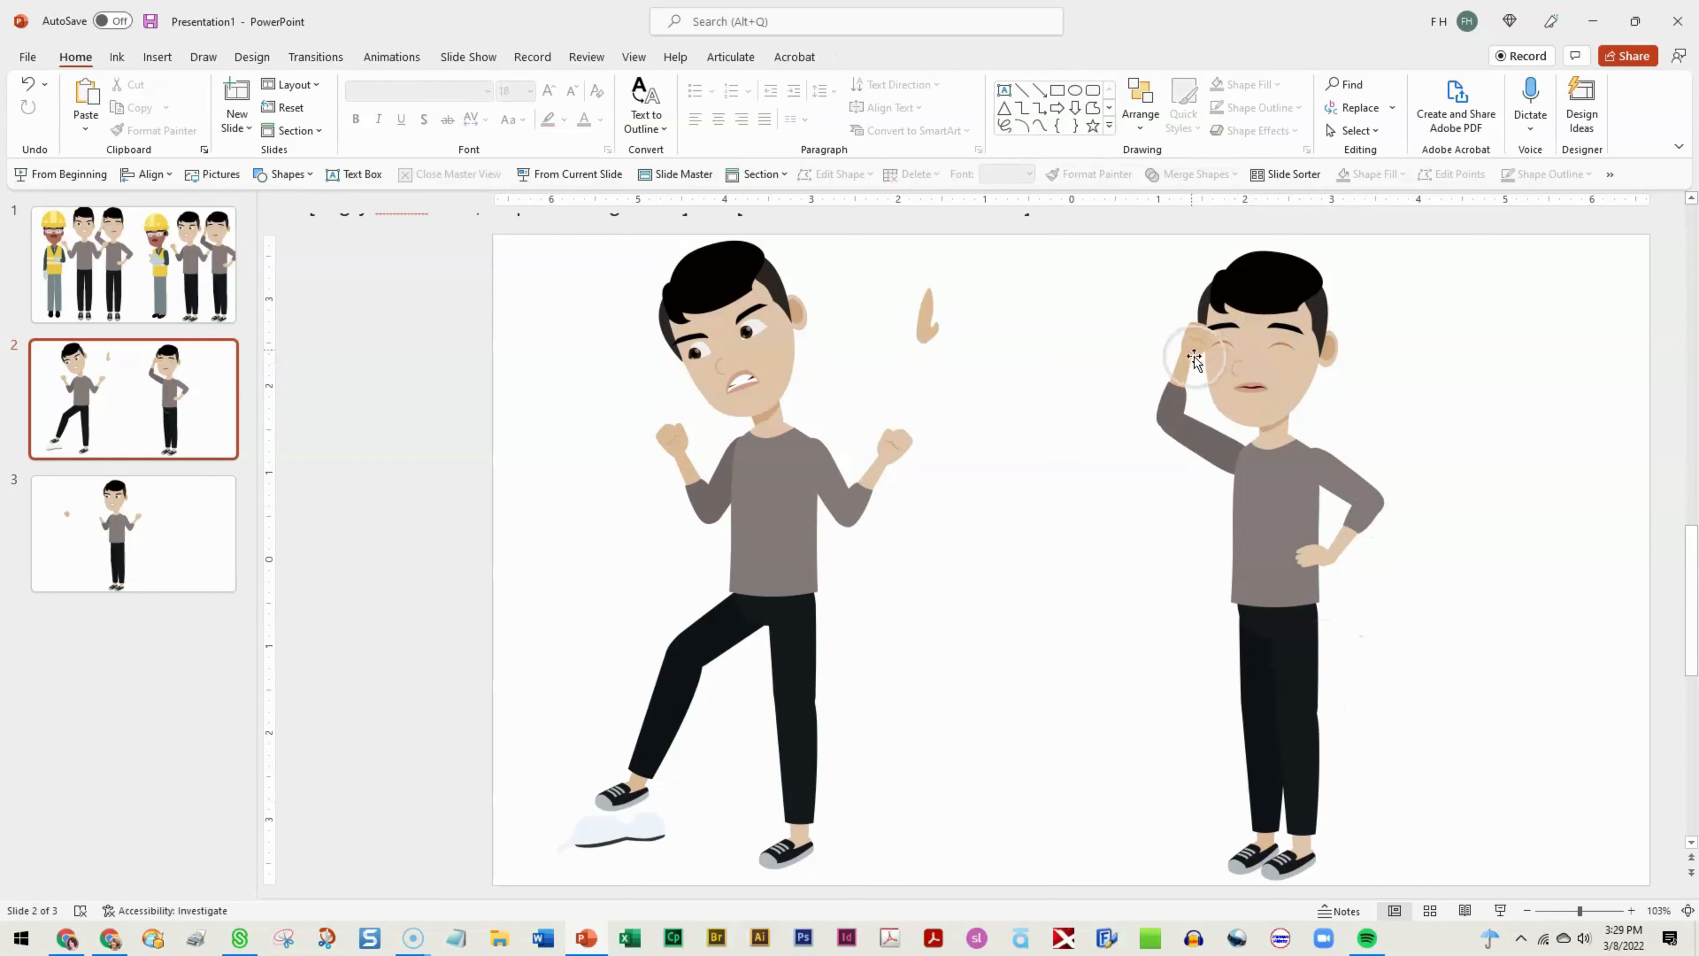
pyautogui.click(1199, 341)
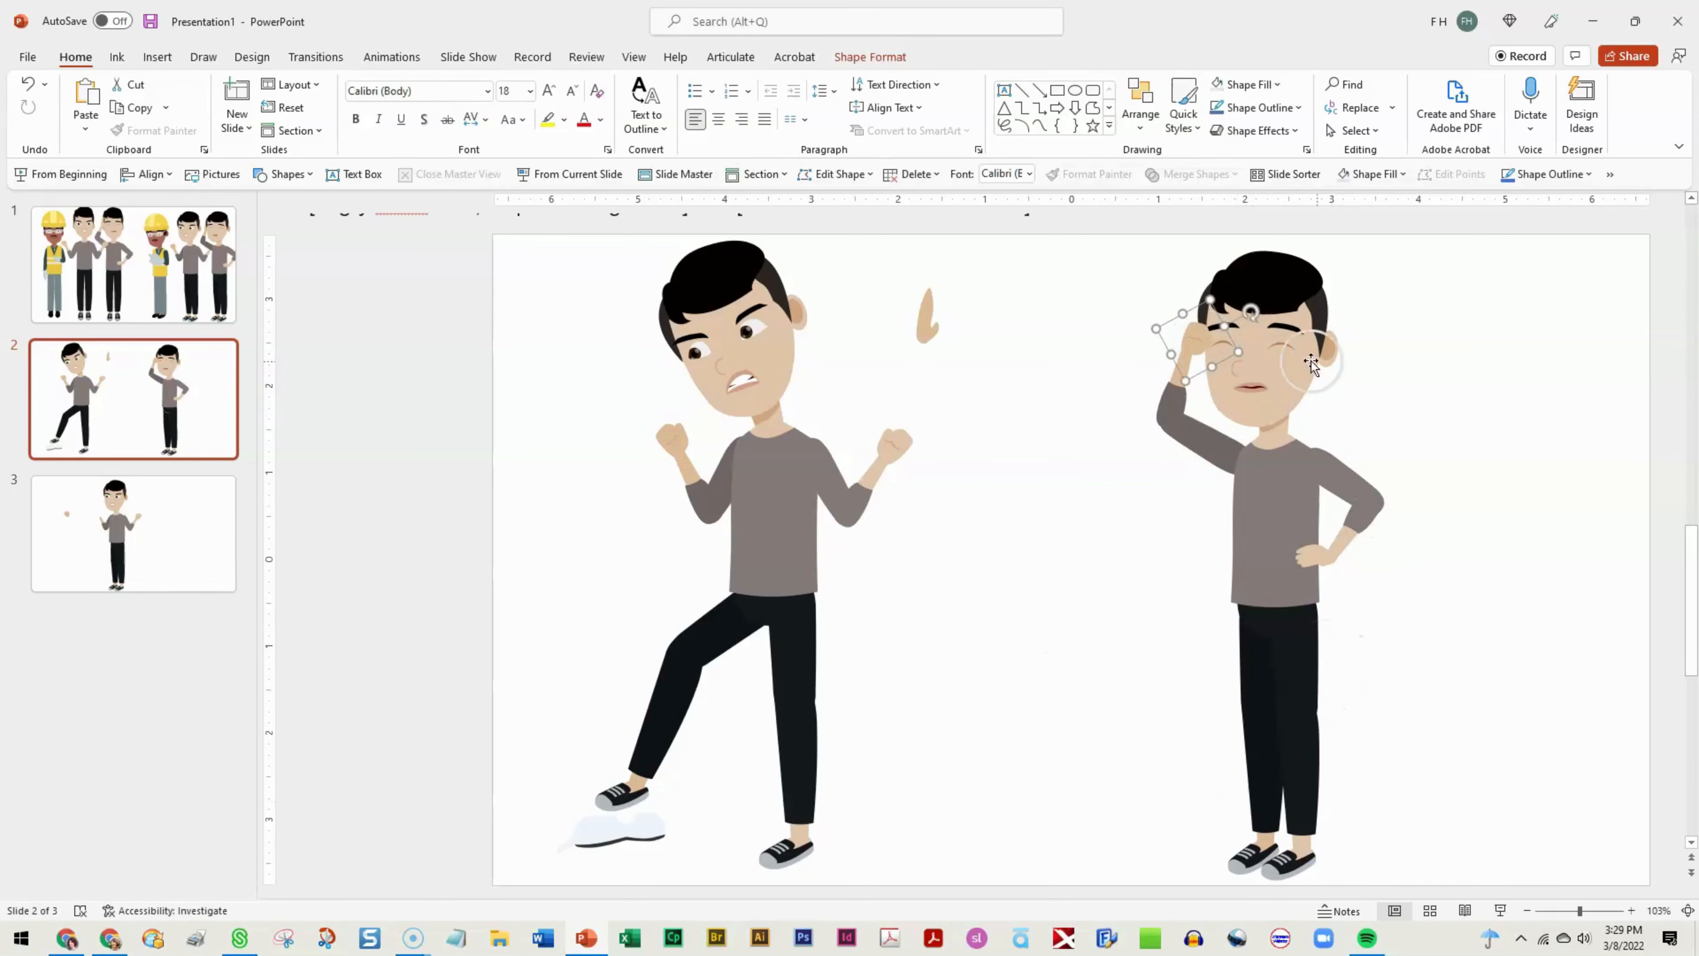
pyautogui.click(1600, 910)
pyautogui.click(905, 577)
pyautogui.click(1002, 493)
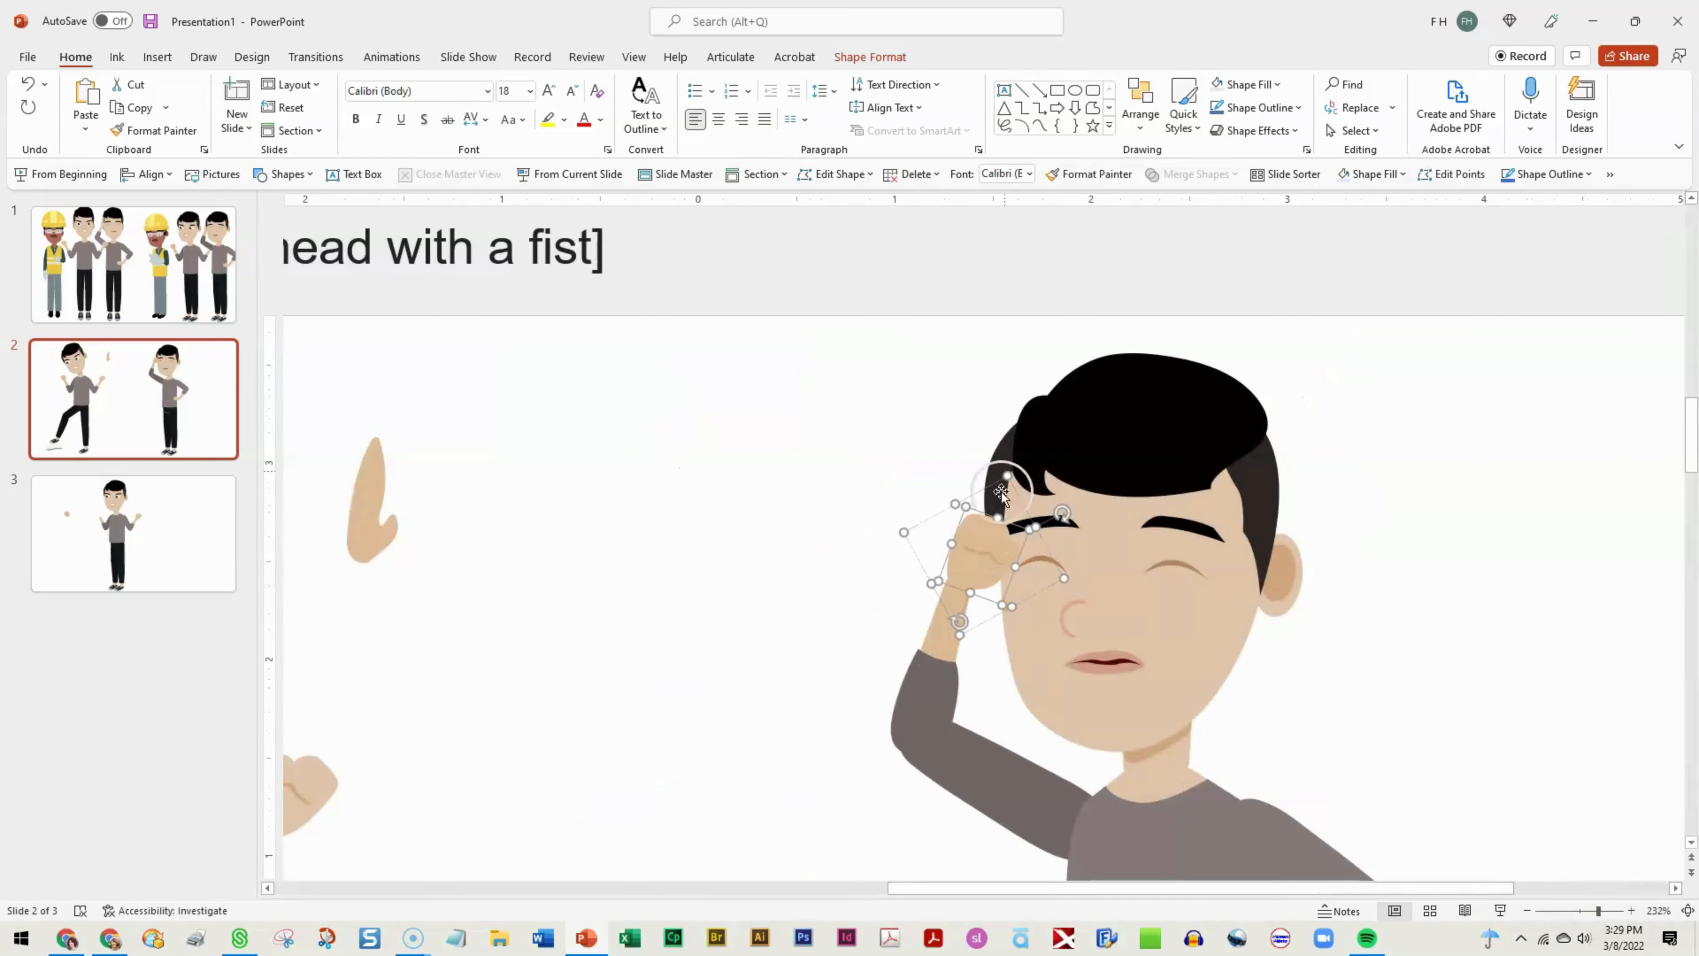
pyautogui.click(760, 590)
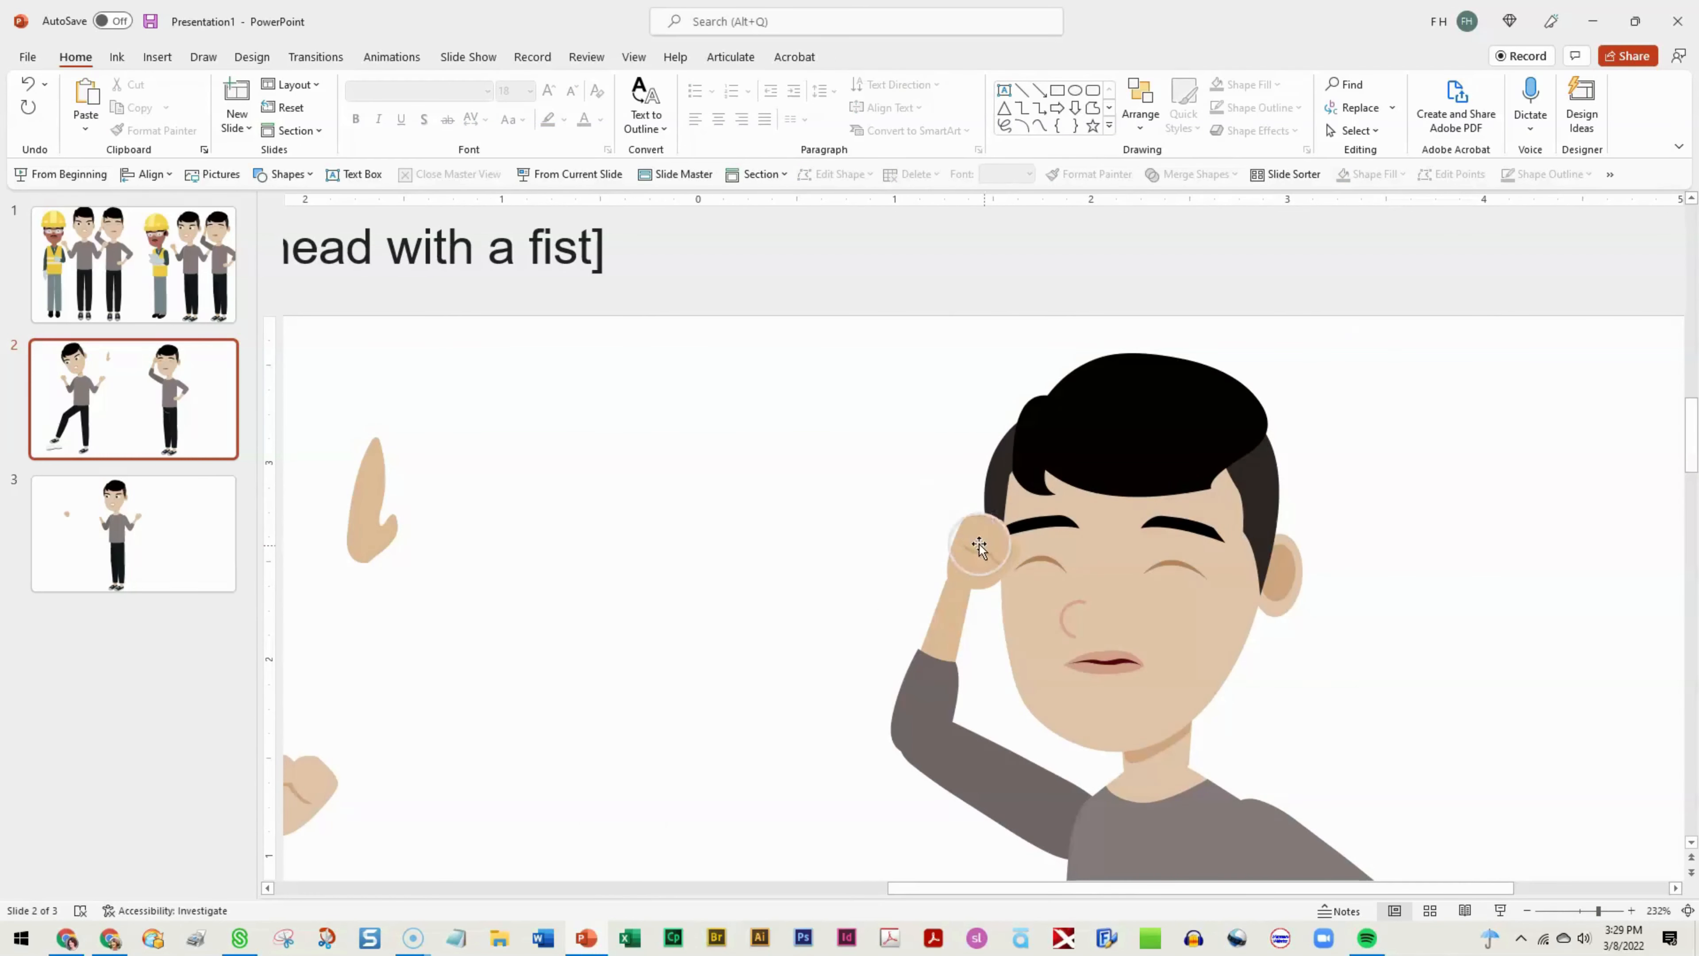
pyautogui.click(995, 499)
pyautogui.moveTo(983, 536); pyautogui.dragTo(983, 539)
# - Try to edit the points of the fist shape
pyautogui.click(869, 57)
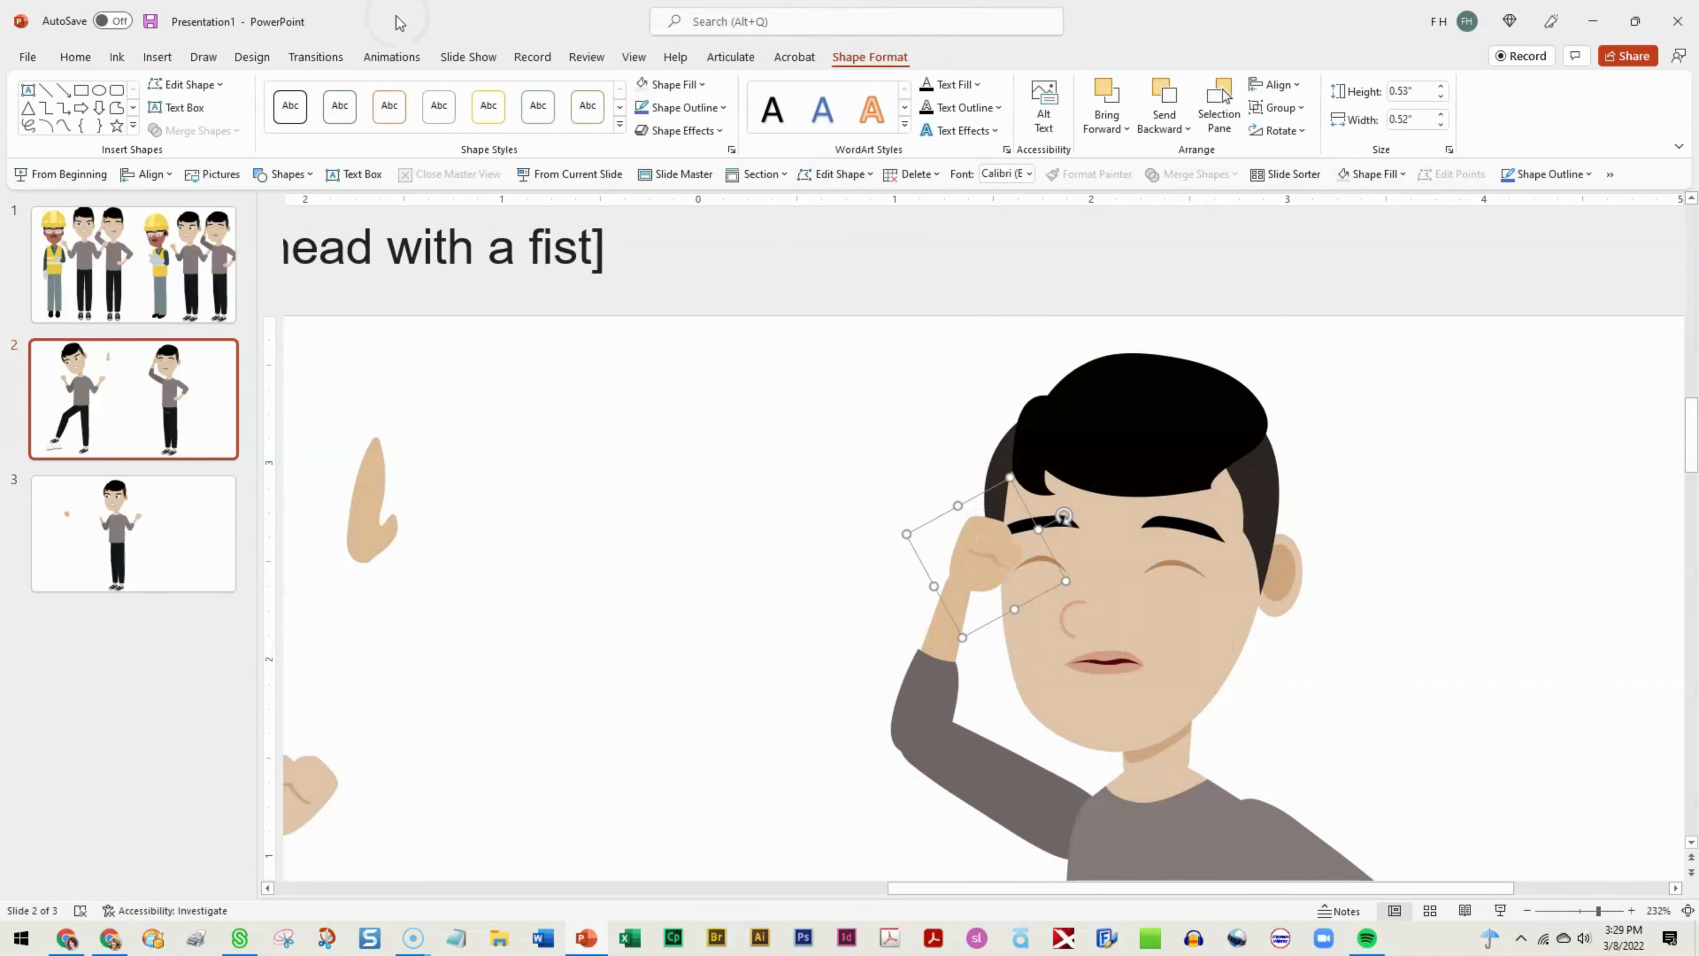
pyautogui.click(226, 86)
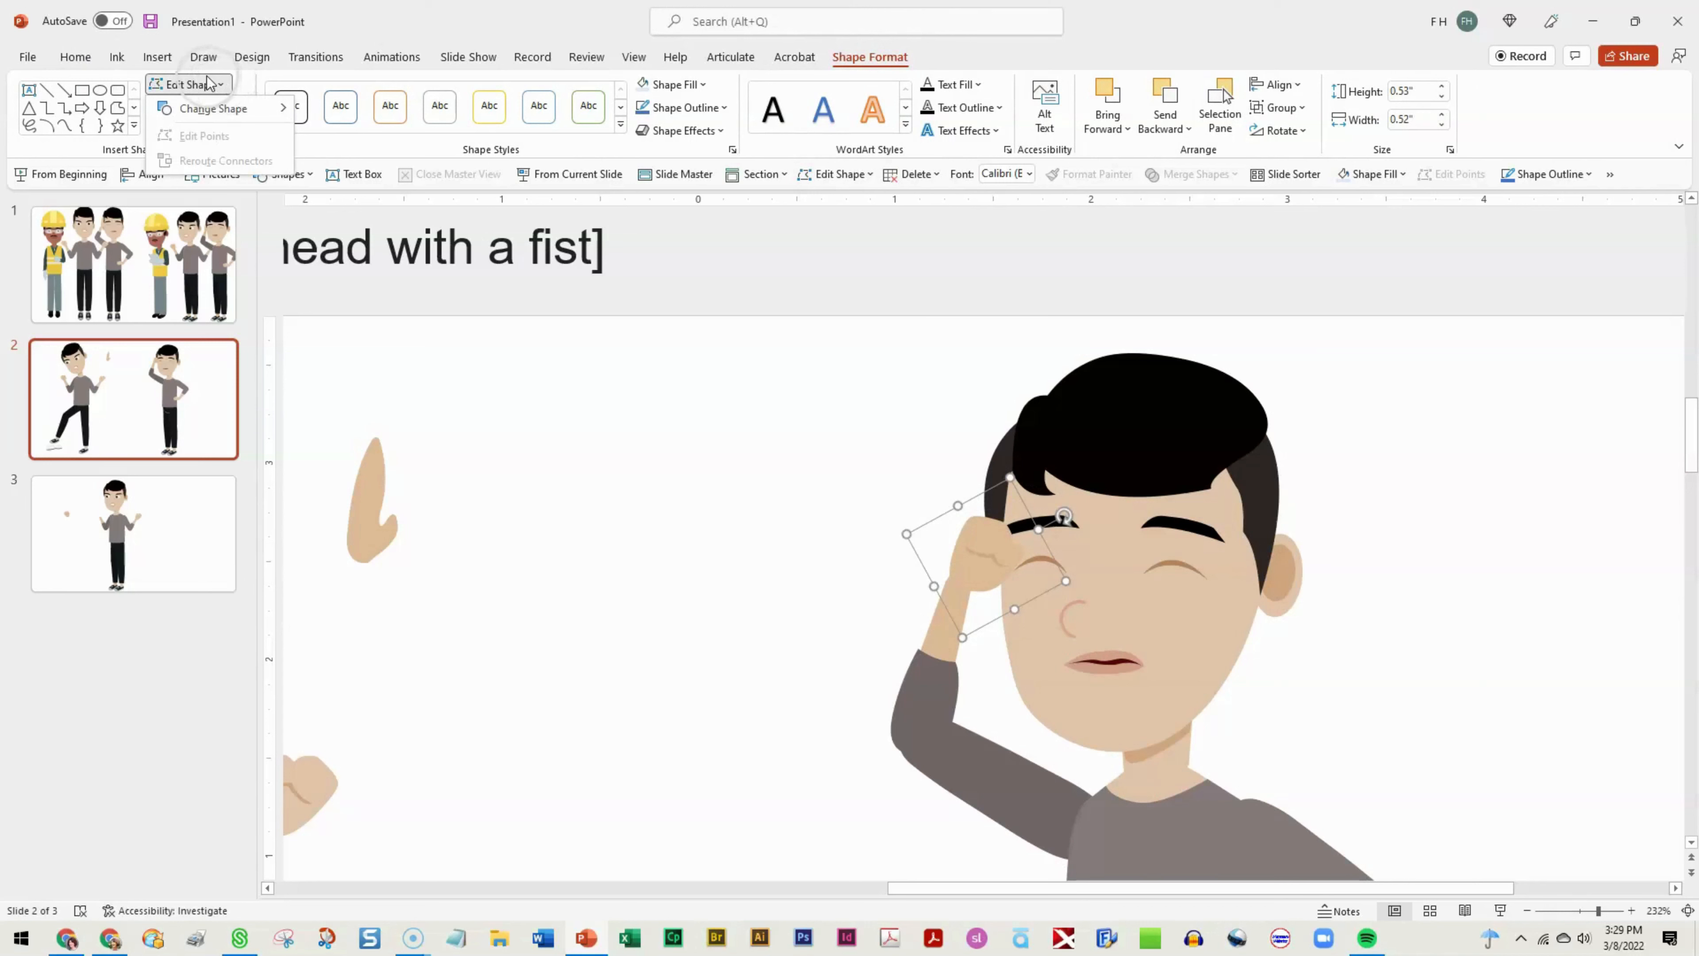
pyautogui.click(195, 136)
pyautogui.click(894, 605)
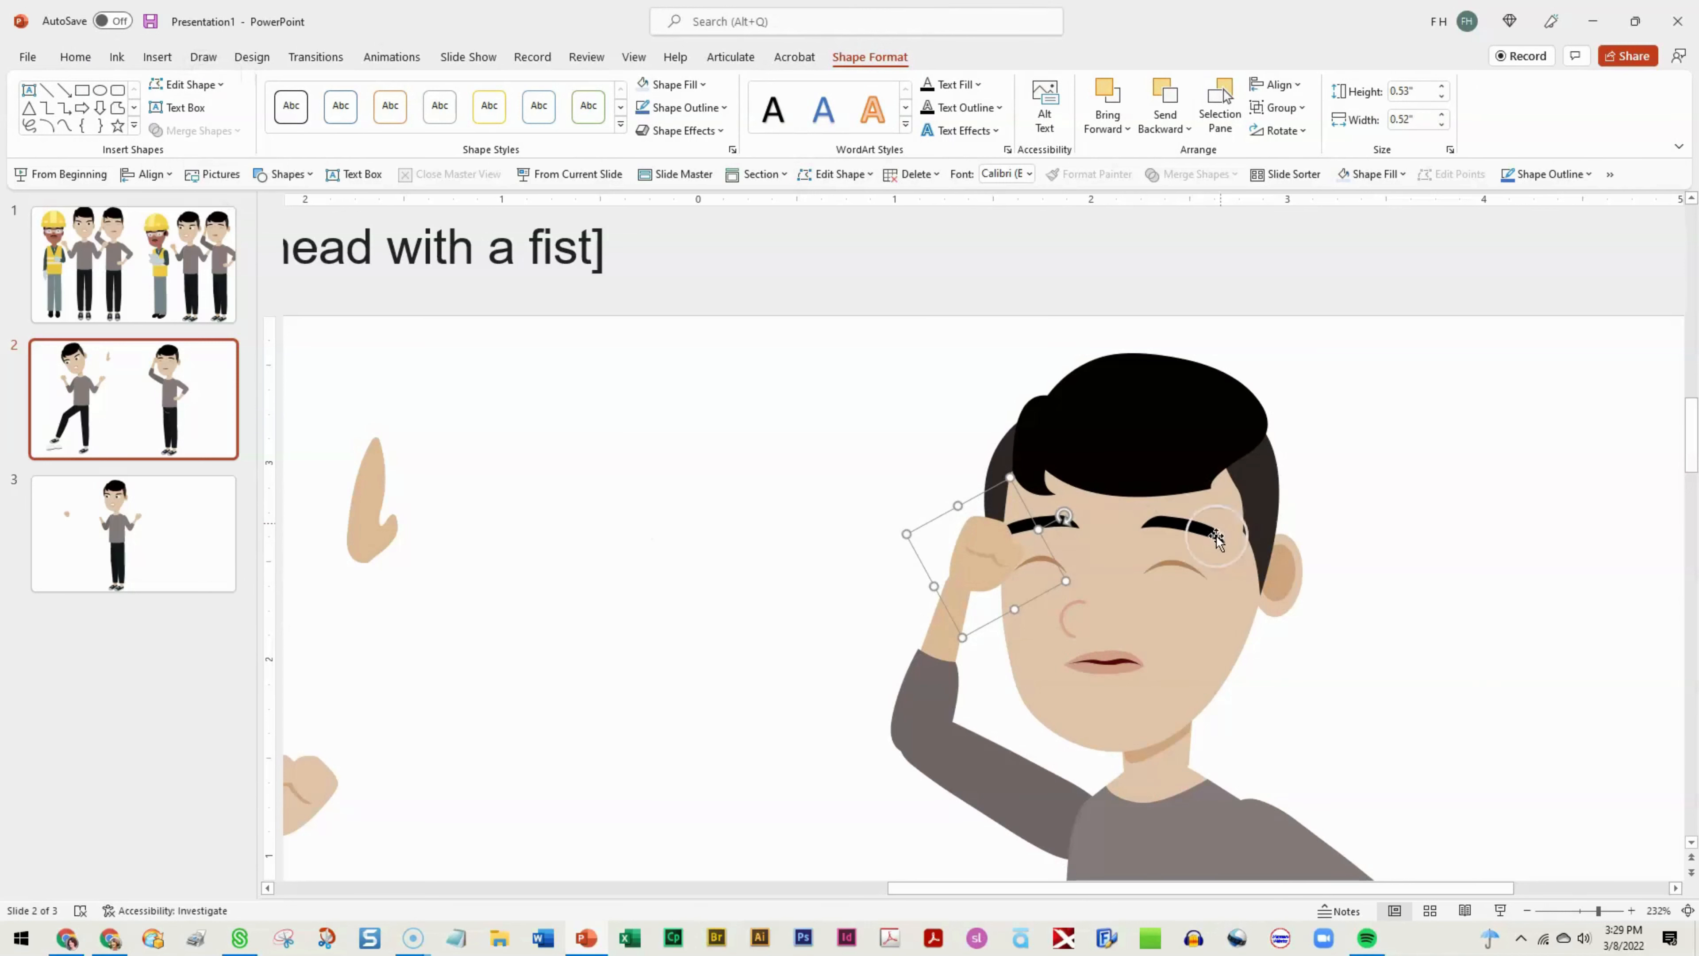
# - Separate the fist into individual shapes and adjust the small finger line across the hand
pyautogui.click(1005, 536)
pyautogui.keyDown('shift'); pyautogui.click(995, 523); pyautogui.keyUp('shift')
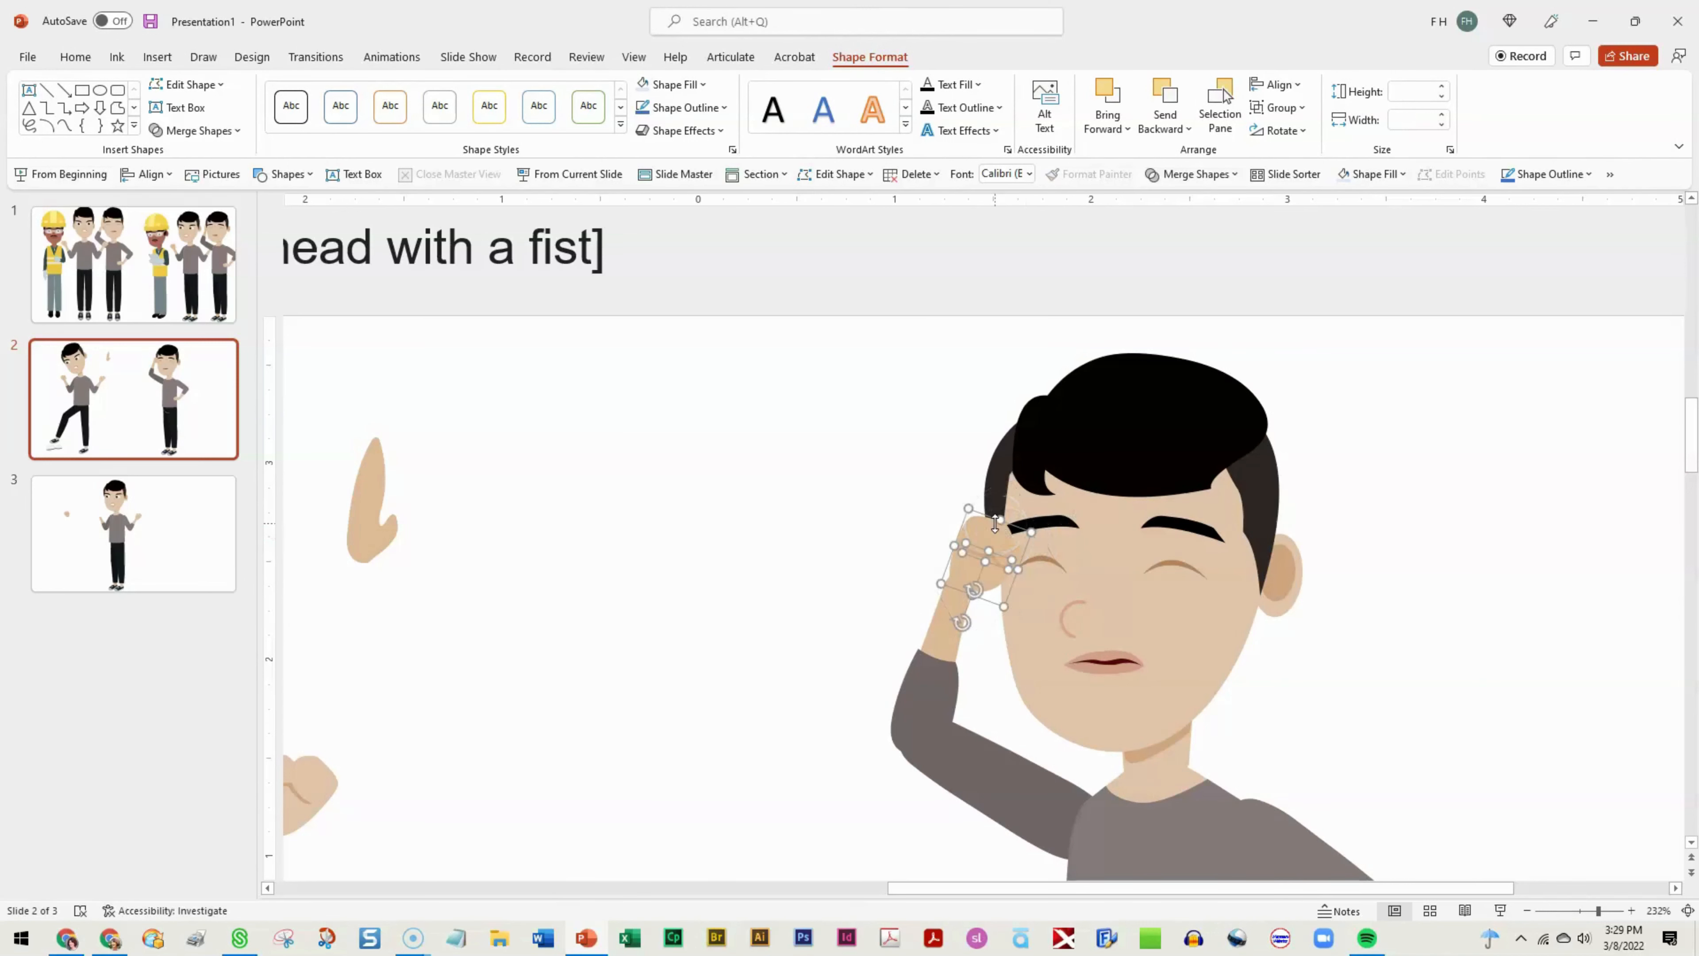
pyautogui.click(937, 565)
pyautogui.click(993, 558)
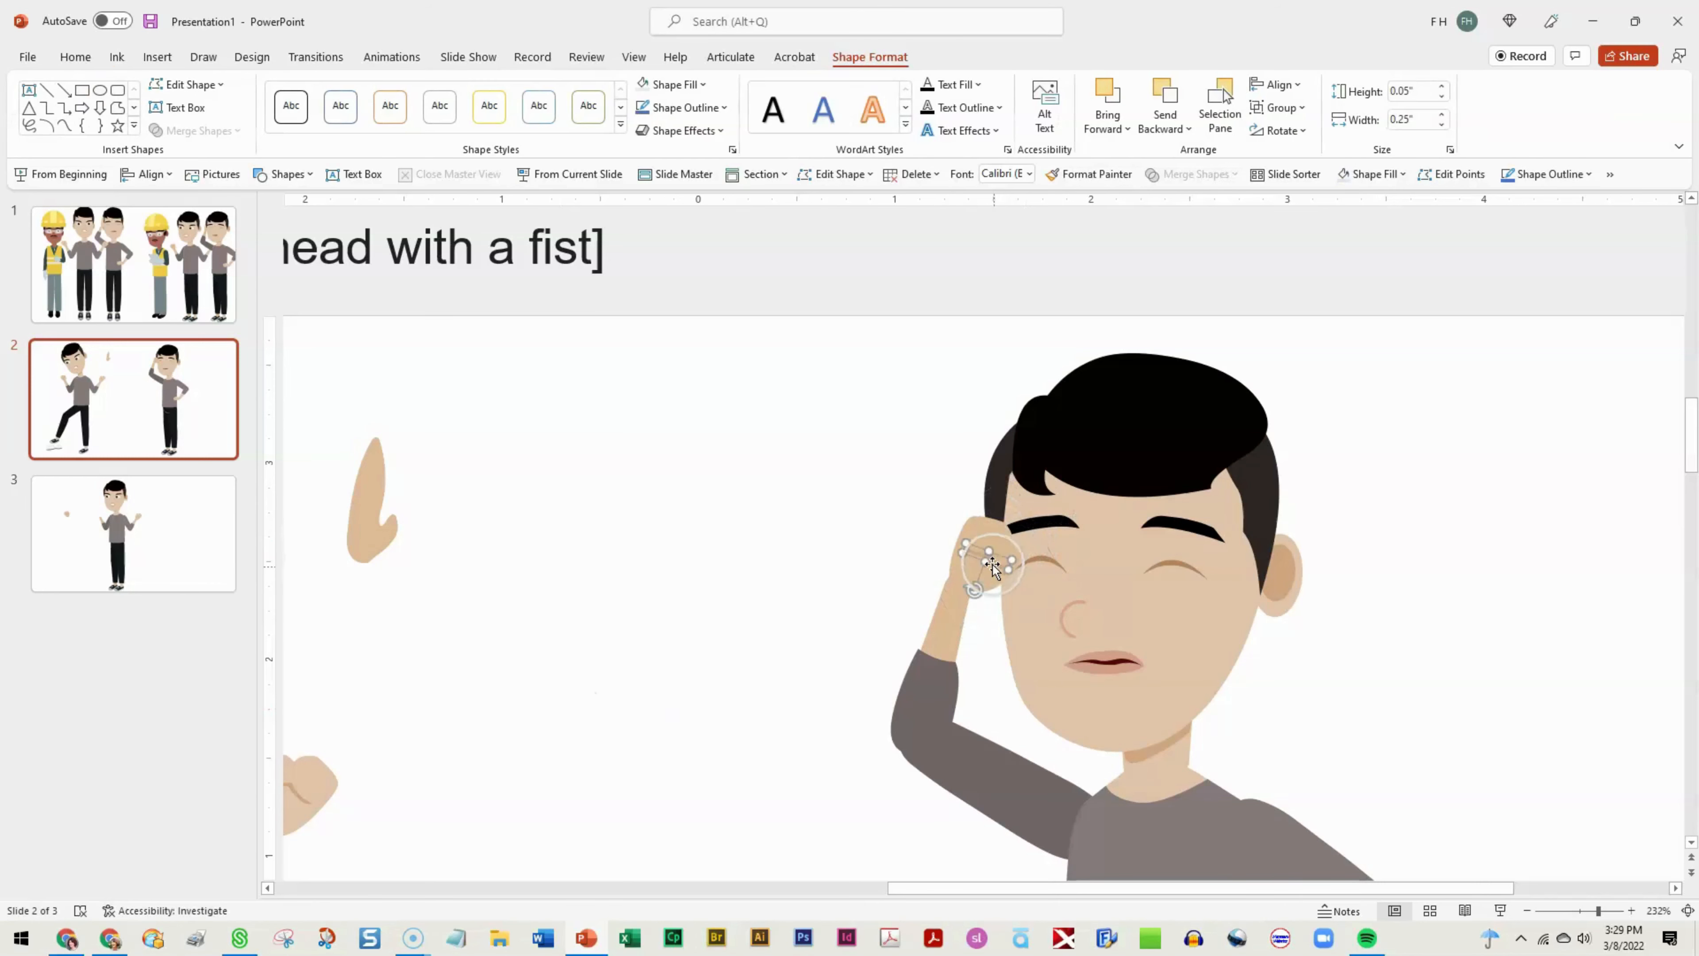
pyautogui.moveTo(960, 552); pyautogui.dragTo(1002, 553)
pyautogui.click(831, 580)
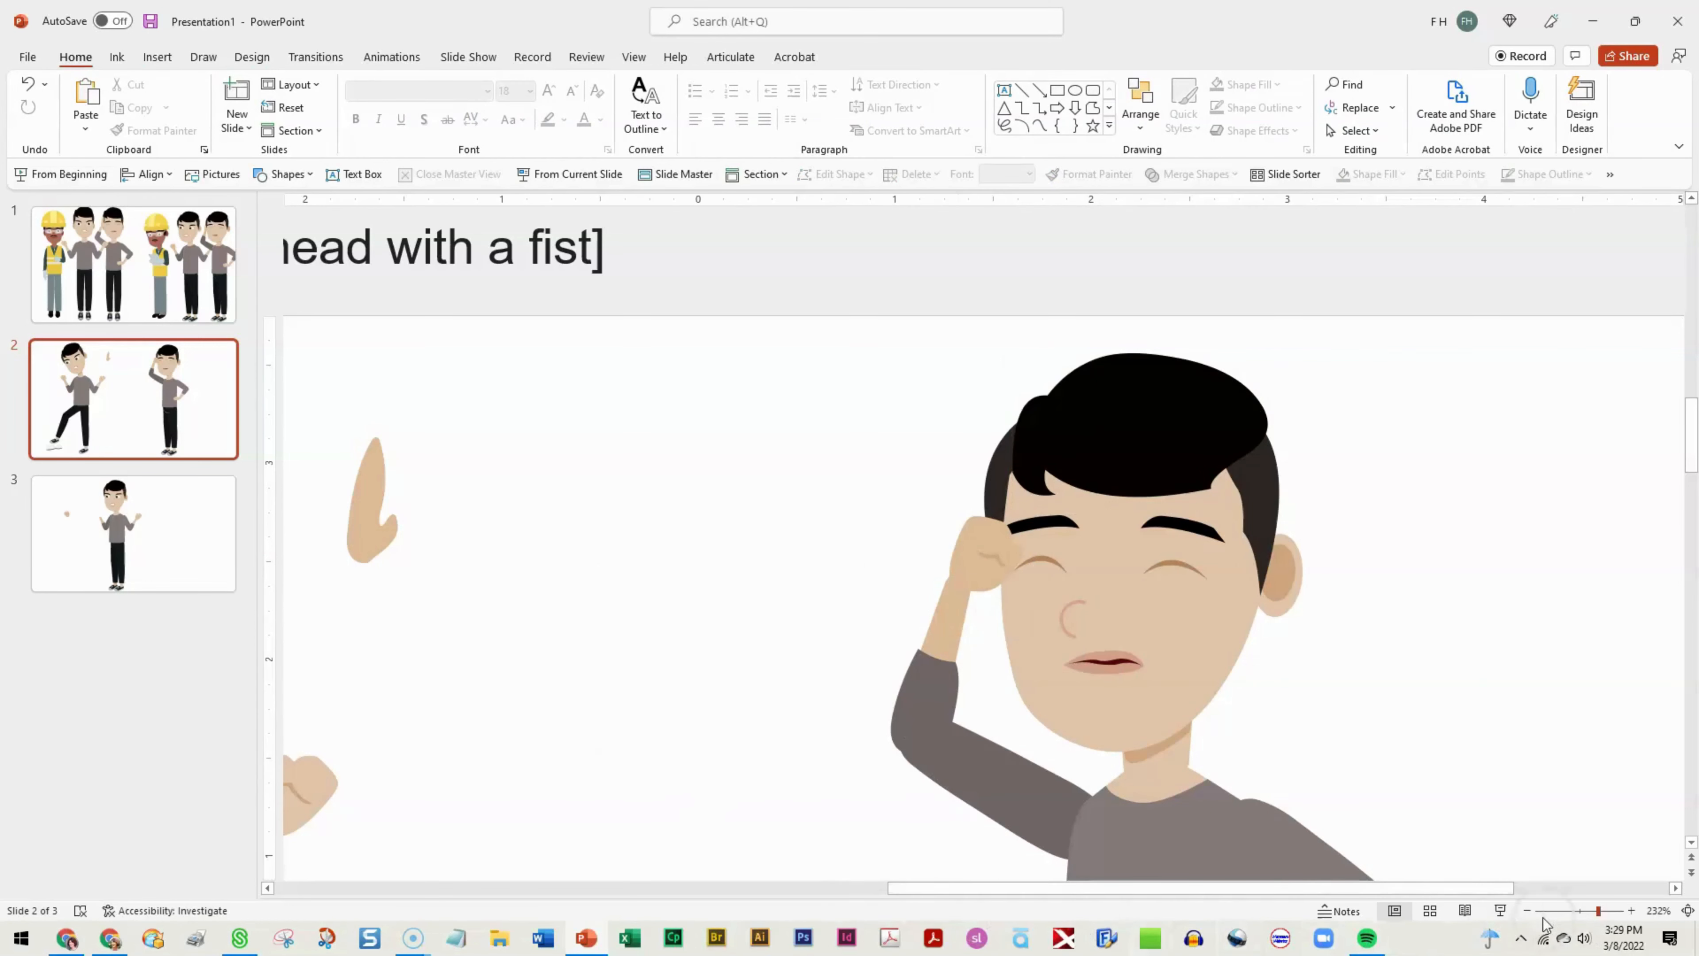
# - Group the fist's pieces again and send the group behind the standing teen's head
pyautogui.click(1578, 911)
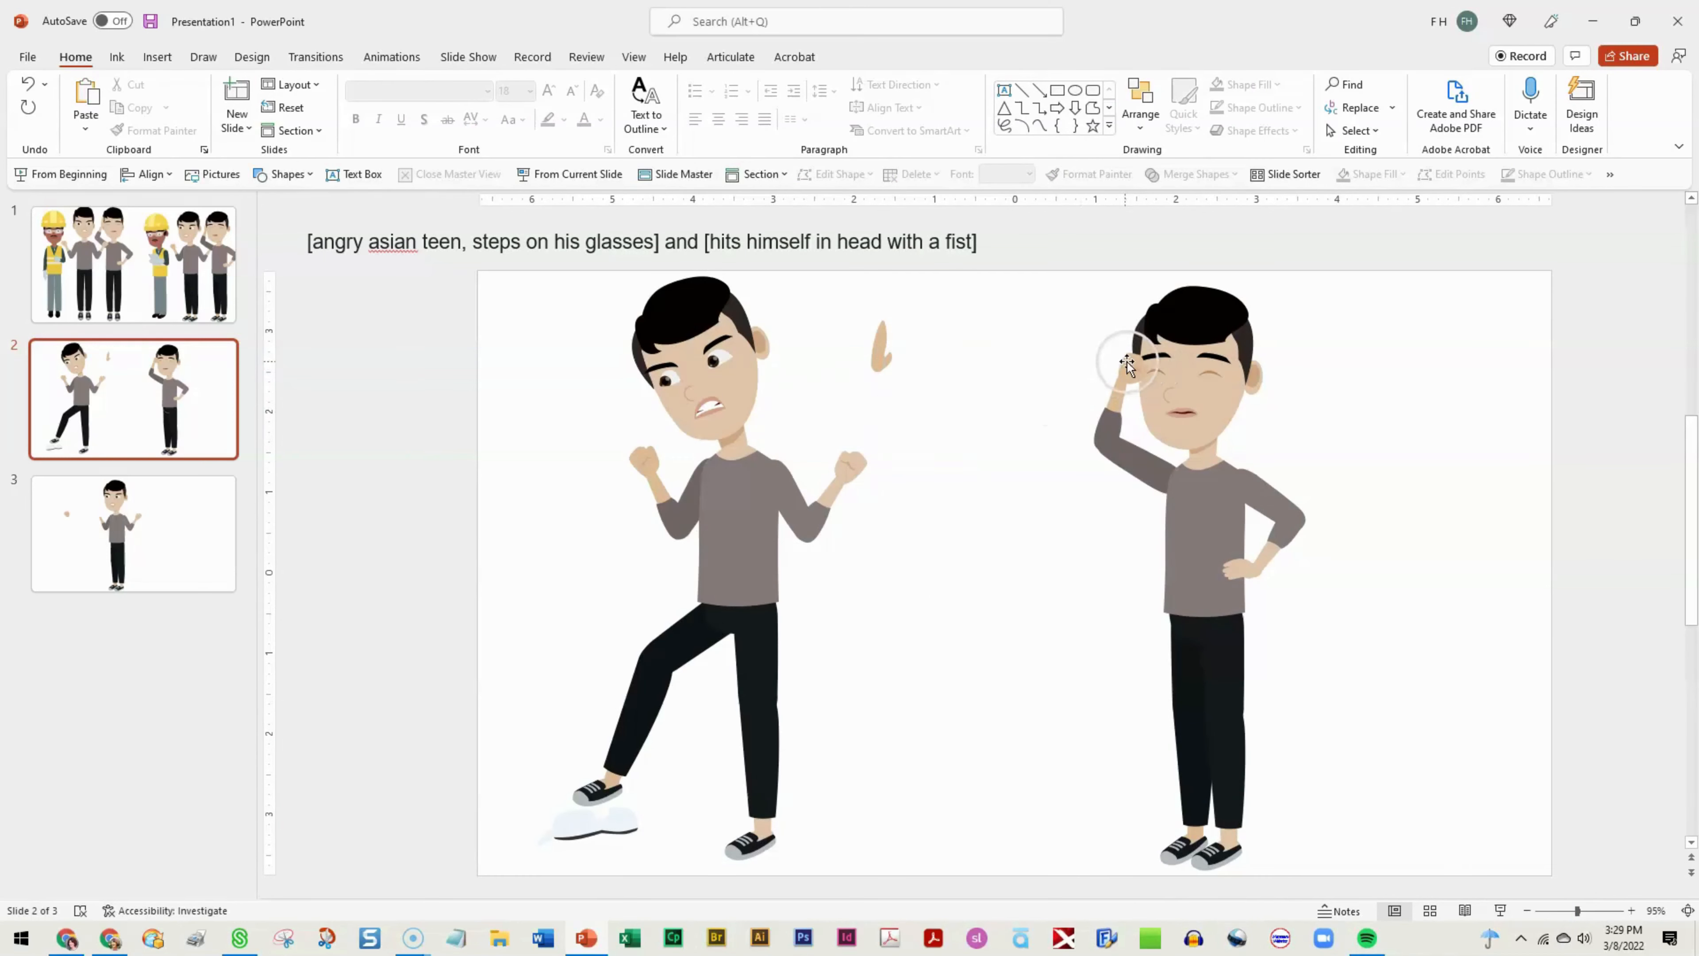
pyautogui.click(1128, 398)
pyautogui.click(1090, 323)
pyautogui.click(1145, 438)
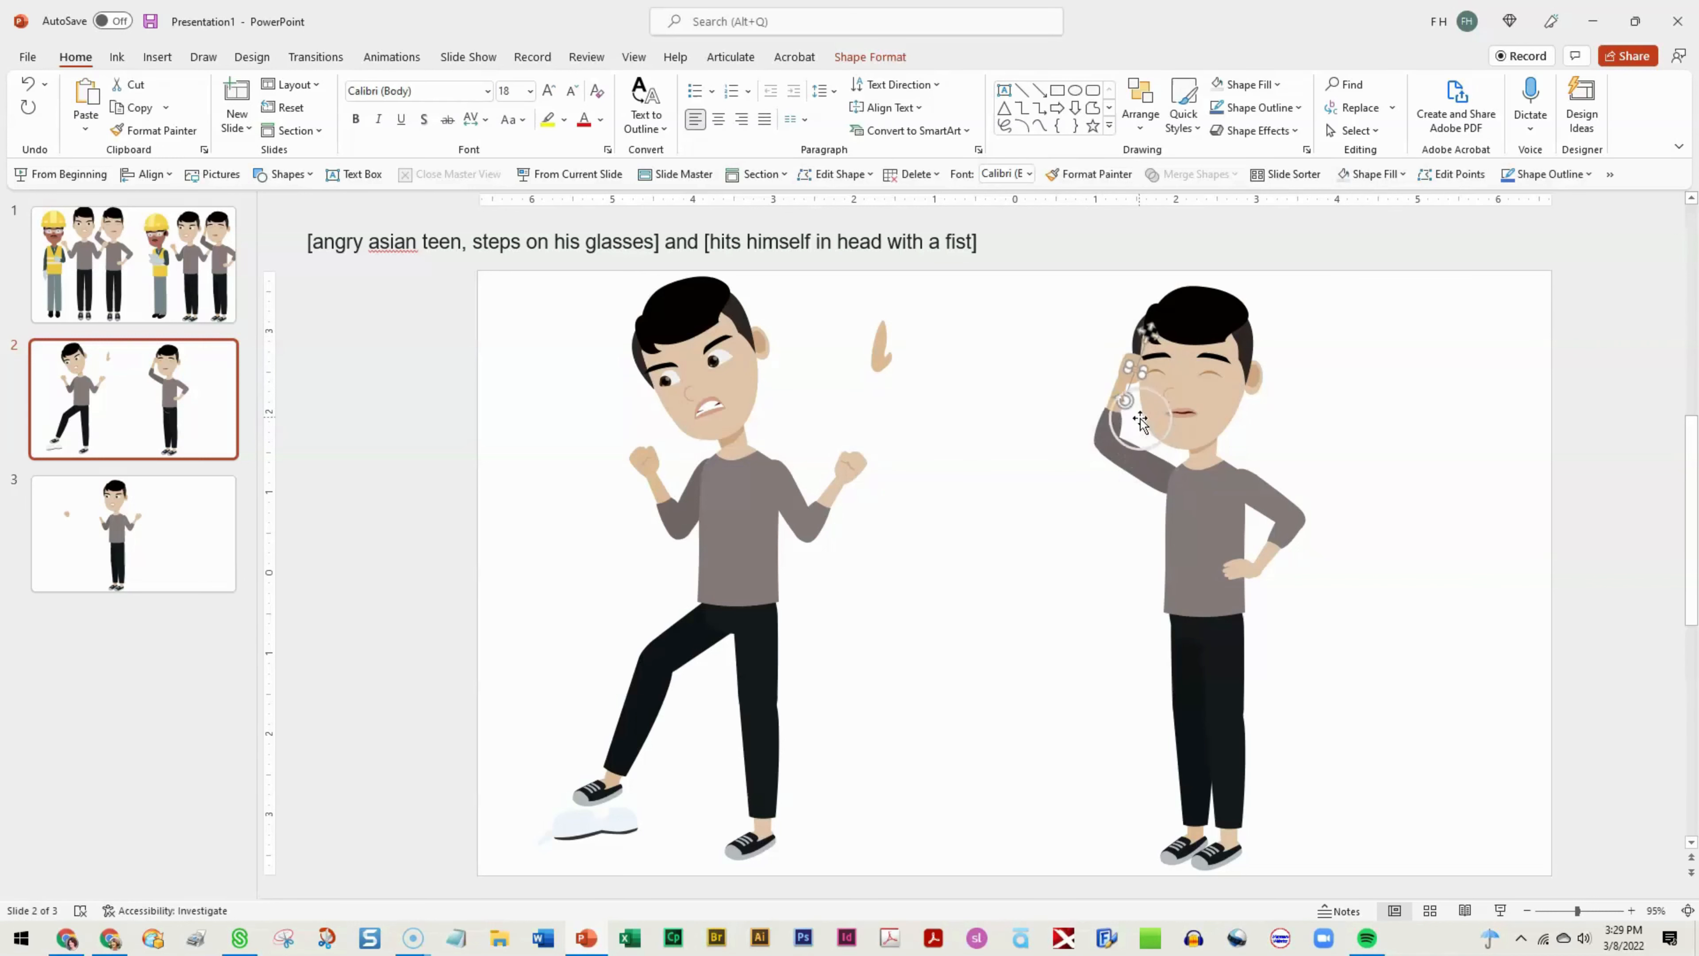
pyautogui.click(1096, 342)
pyautogui.moveTo(1148, 388); pyautogui.dragTo(1151, 391)
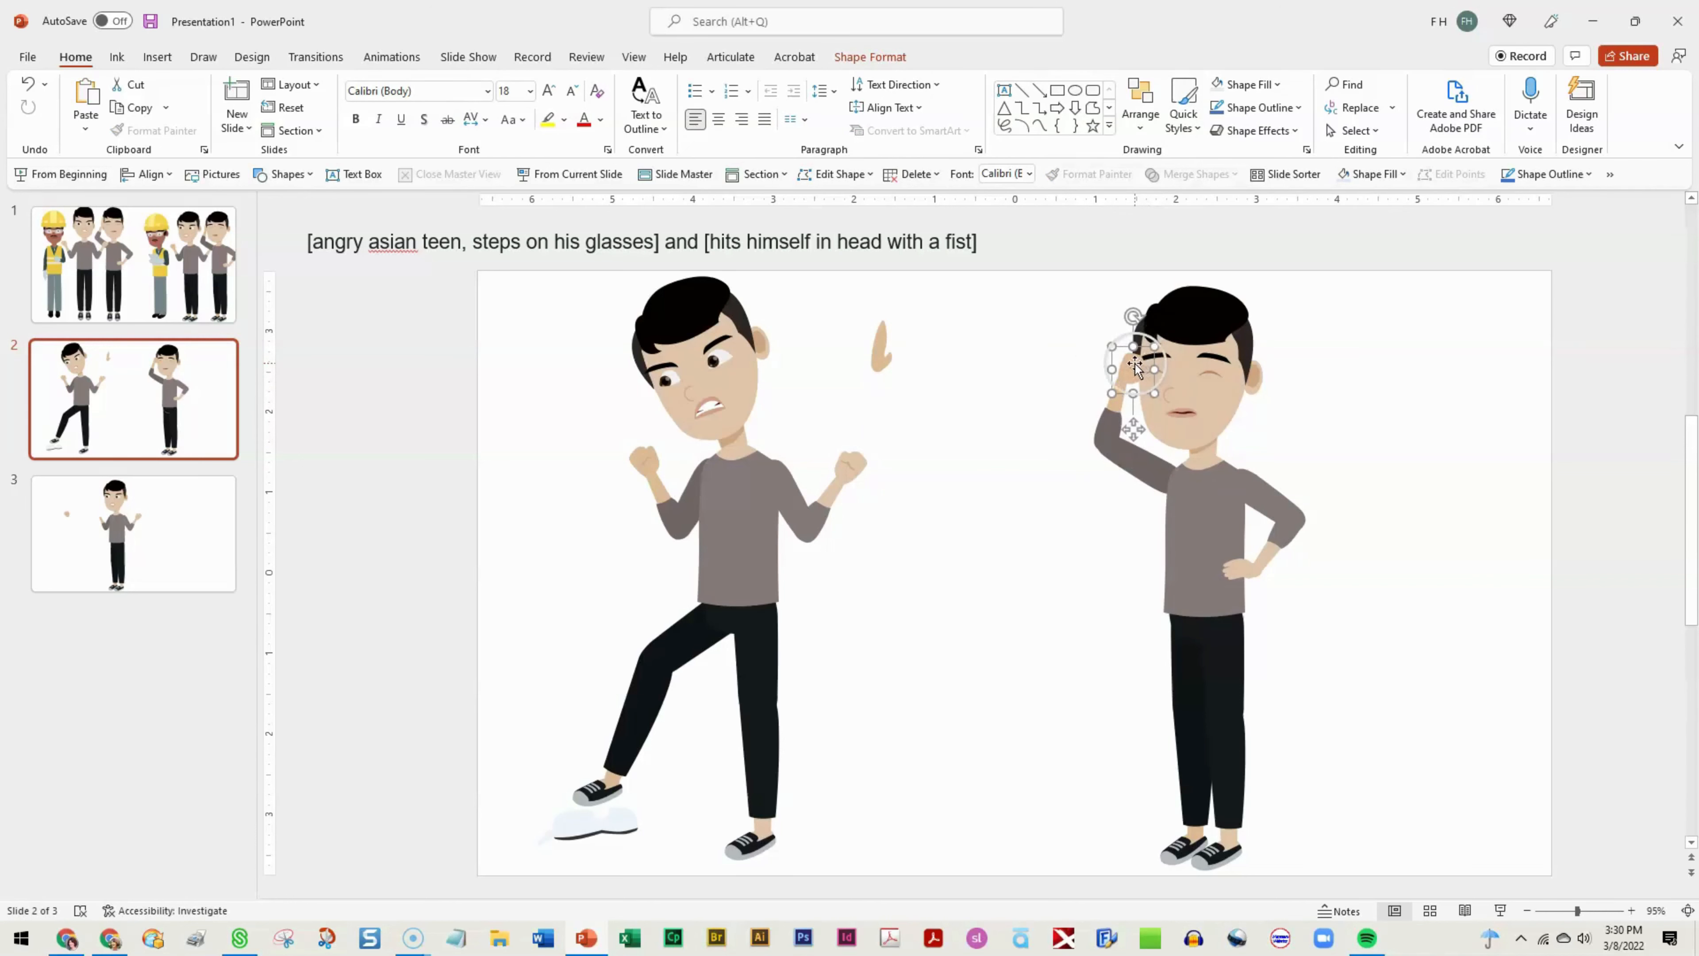
pyautogui.rightClick(1137, 367)
pyautogui.click(1200, 534)
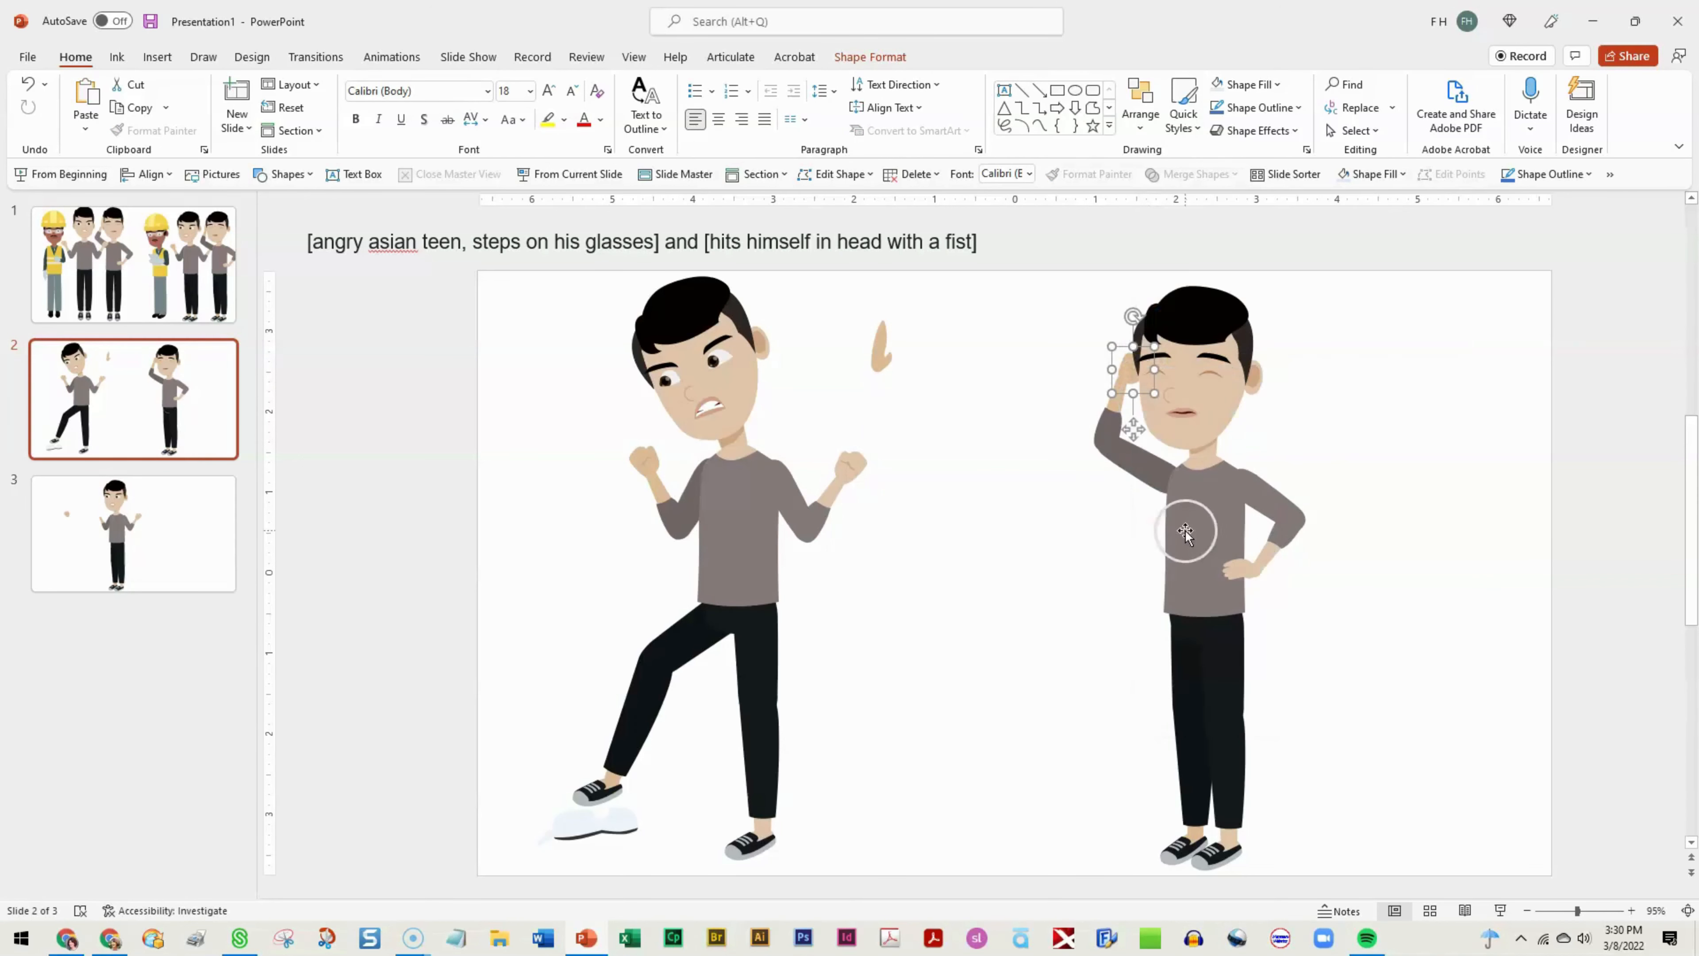
# - Delete the leftover open hand lying in the empty area between the two teens
pyautogui.click(1073, 688)
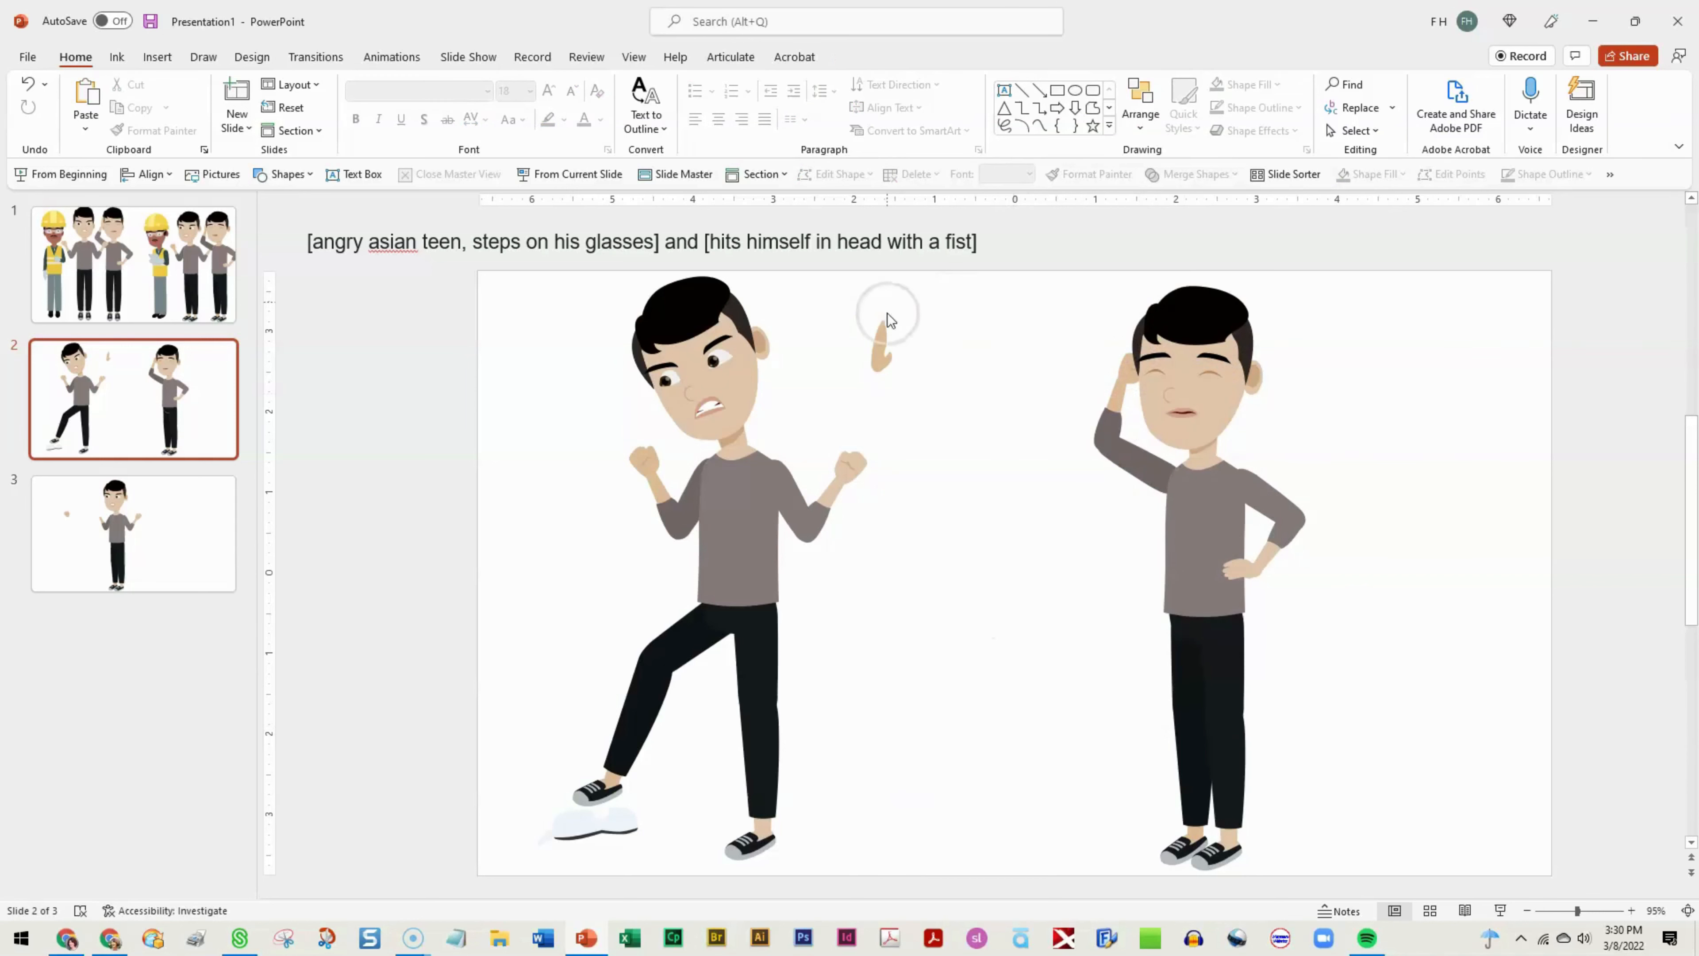
pyautogui.click(880, 343)
pyautogui.press('Delete')
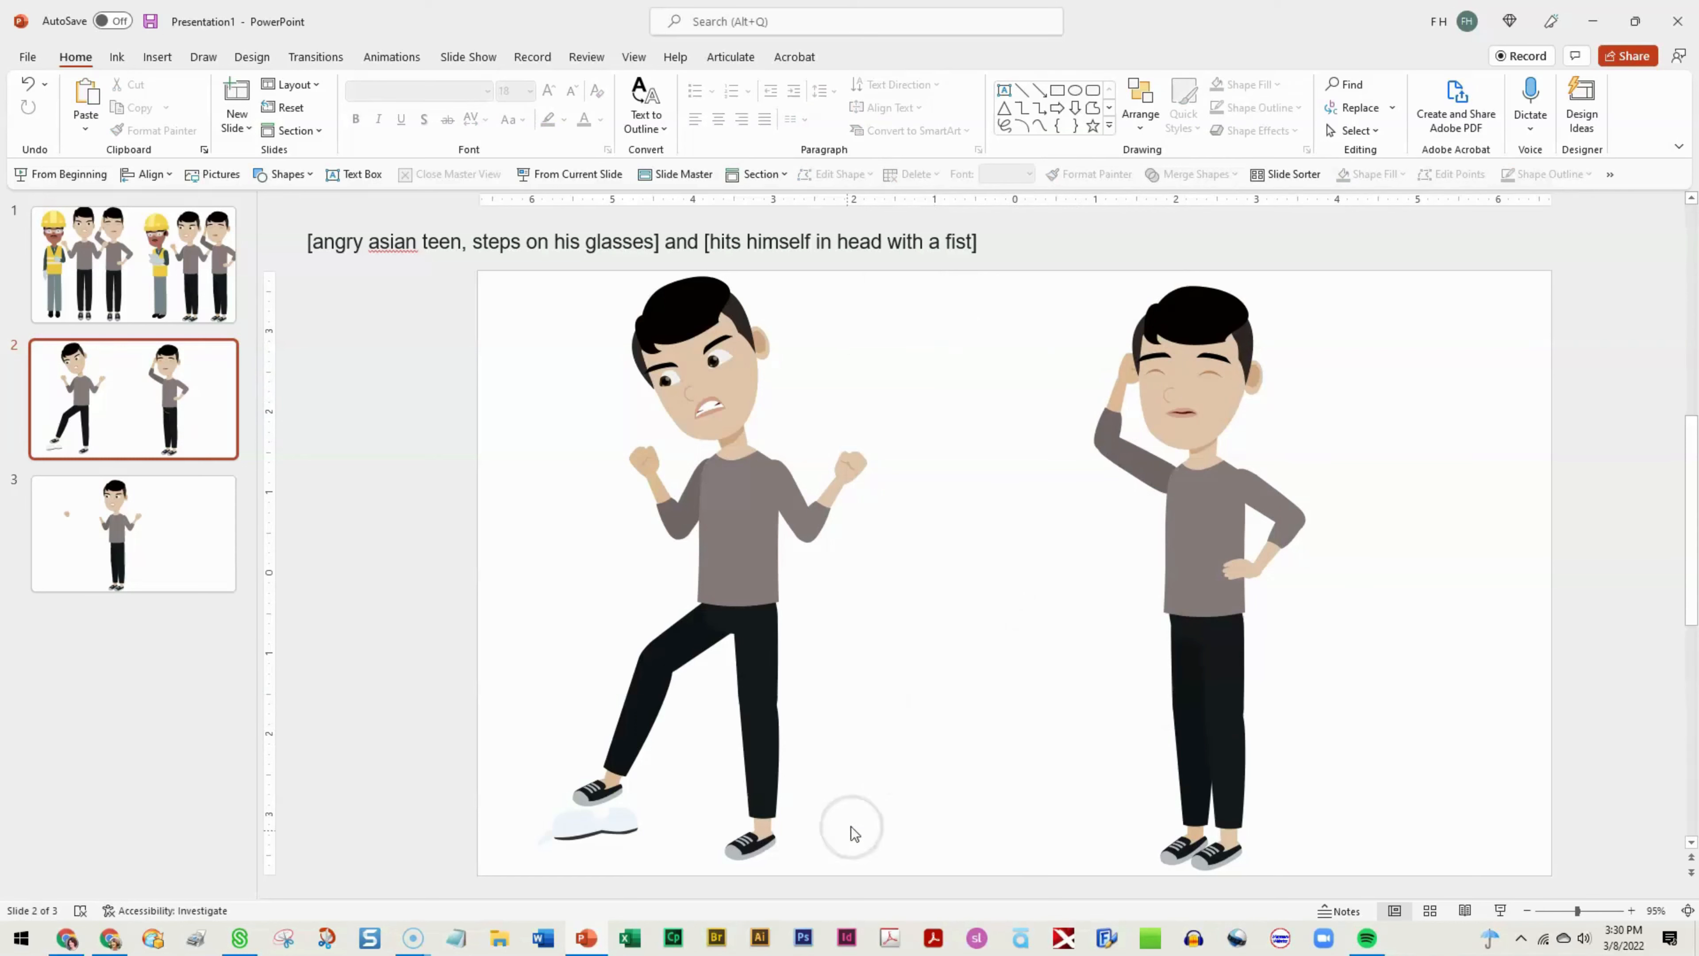
# - Try copying a single piece of the glasses to the standing teen's feet, and delete that copy
pyautogui.click(596, 829)
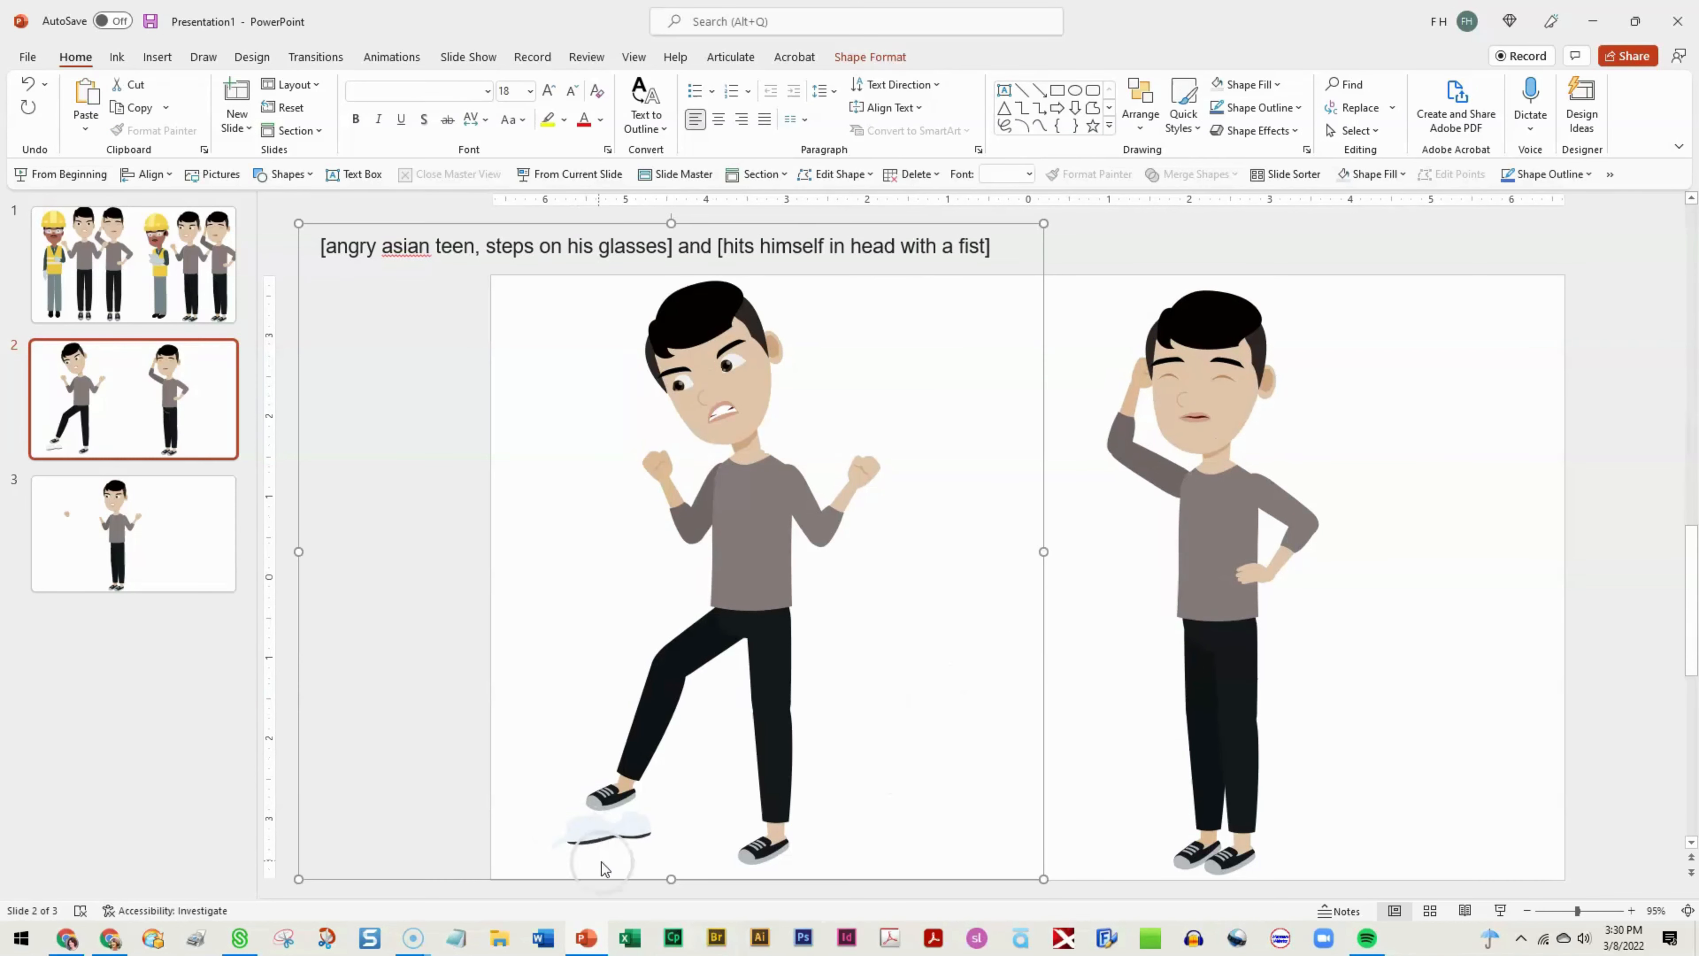
pyautogui.click(608, 837)
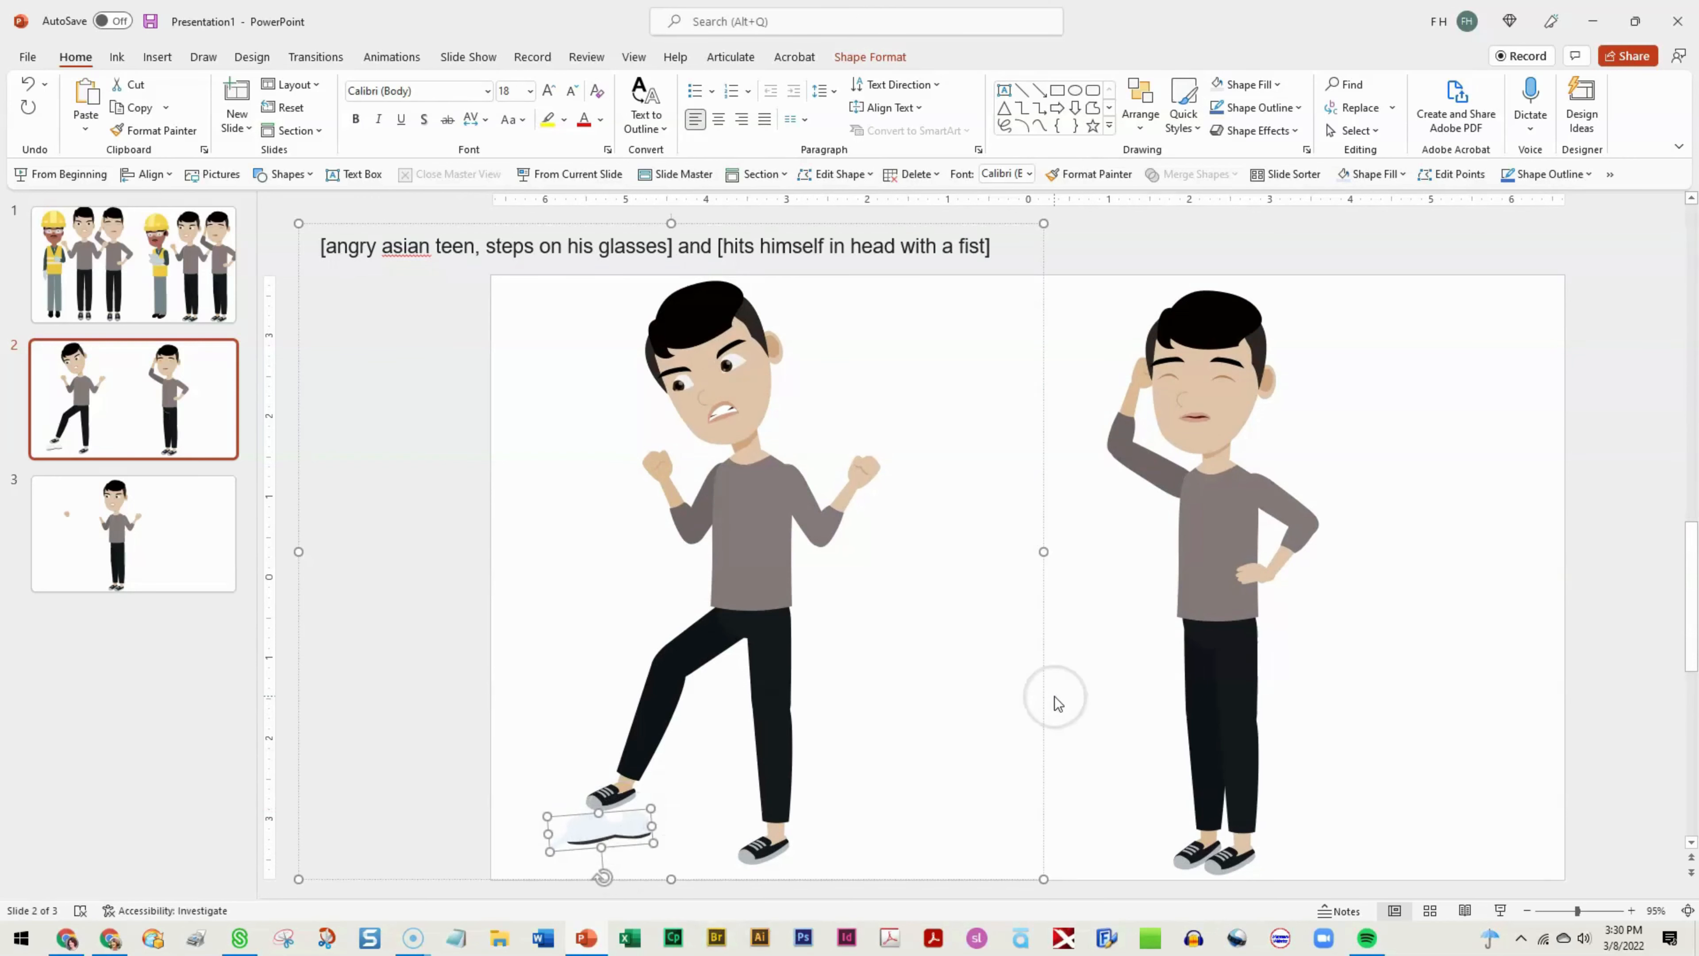
pyautogui.click(1120, 662)
pyautogui.hotkey('ctrl', 'v')
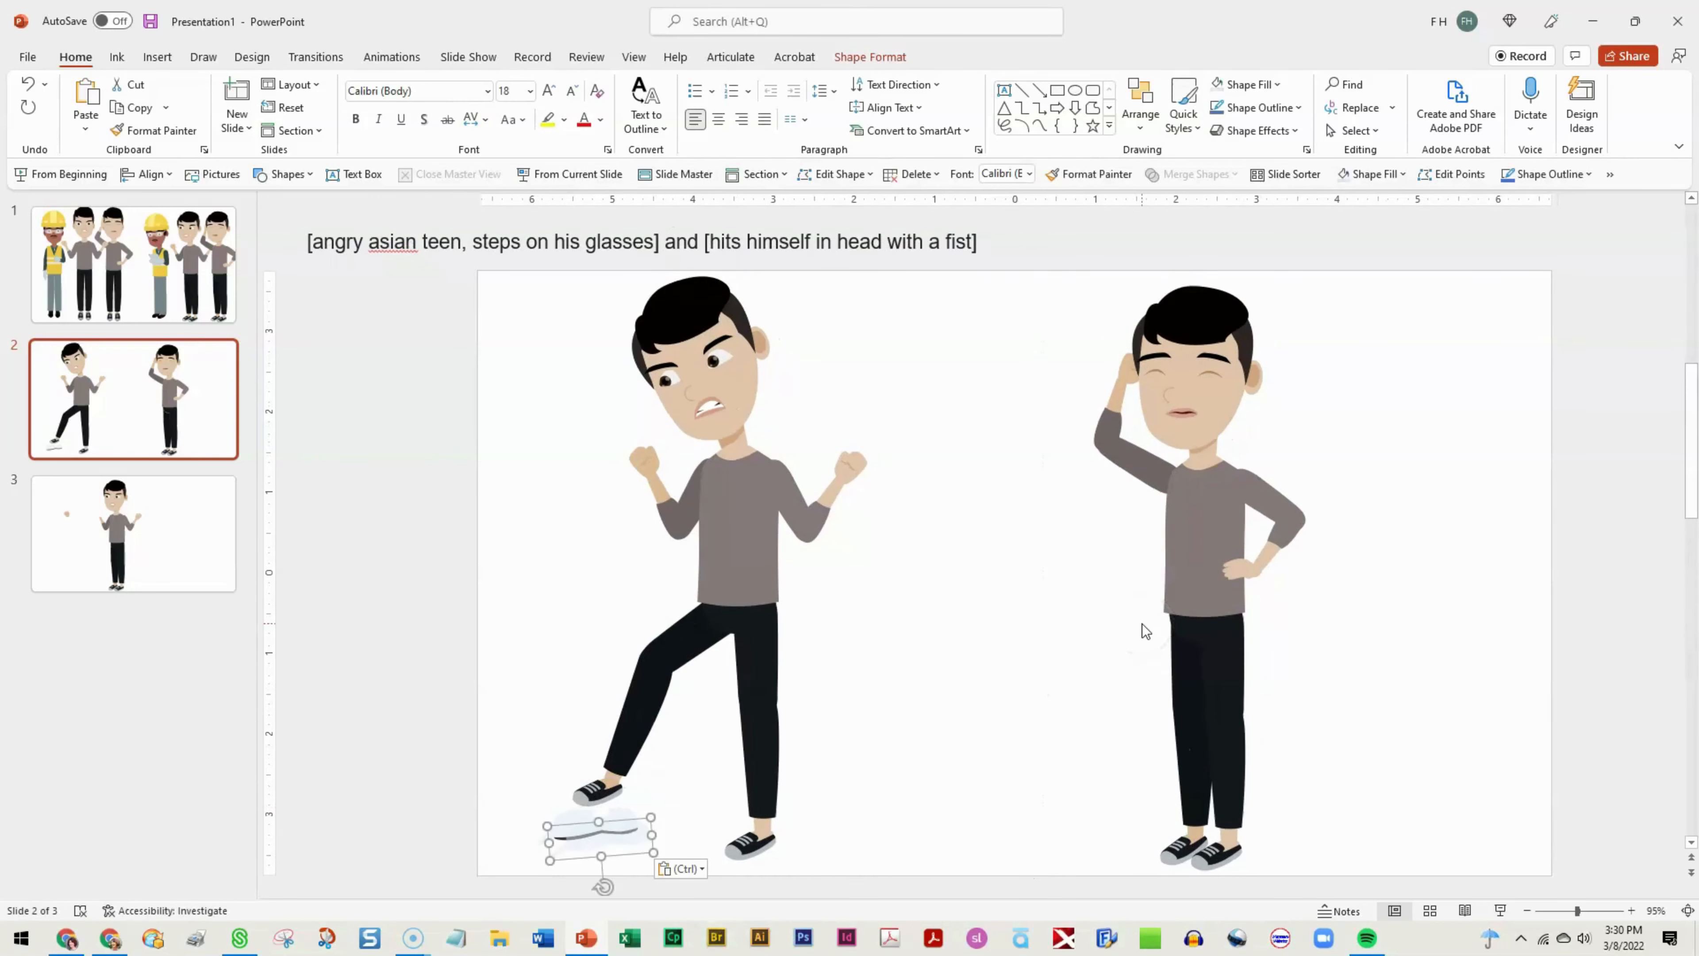
pyautogui.moveTo(577, 852); pyautogui.dragTo(1024, 850)
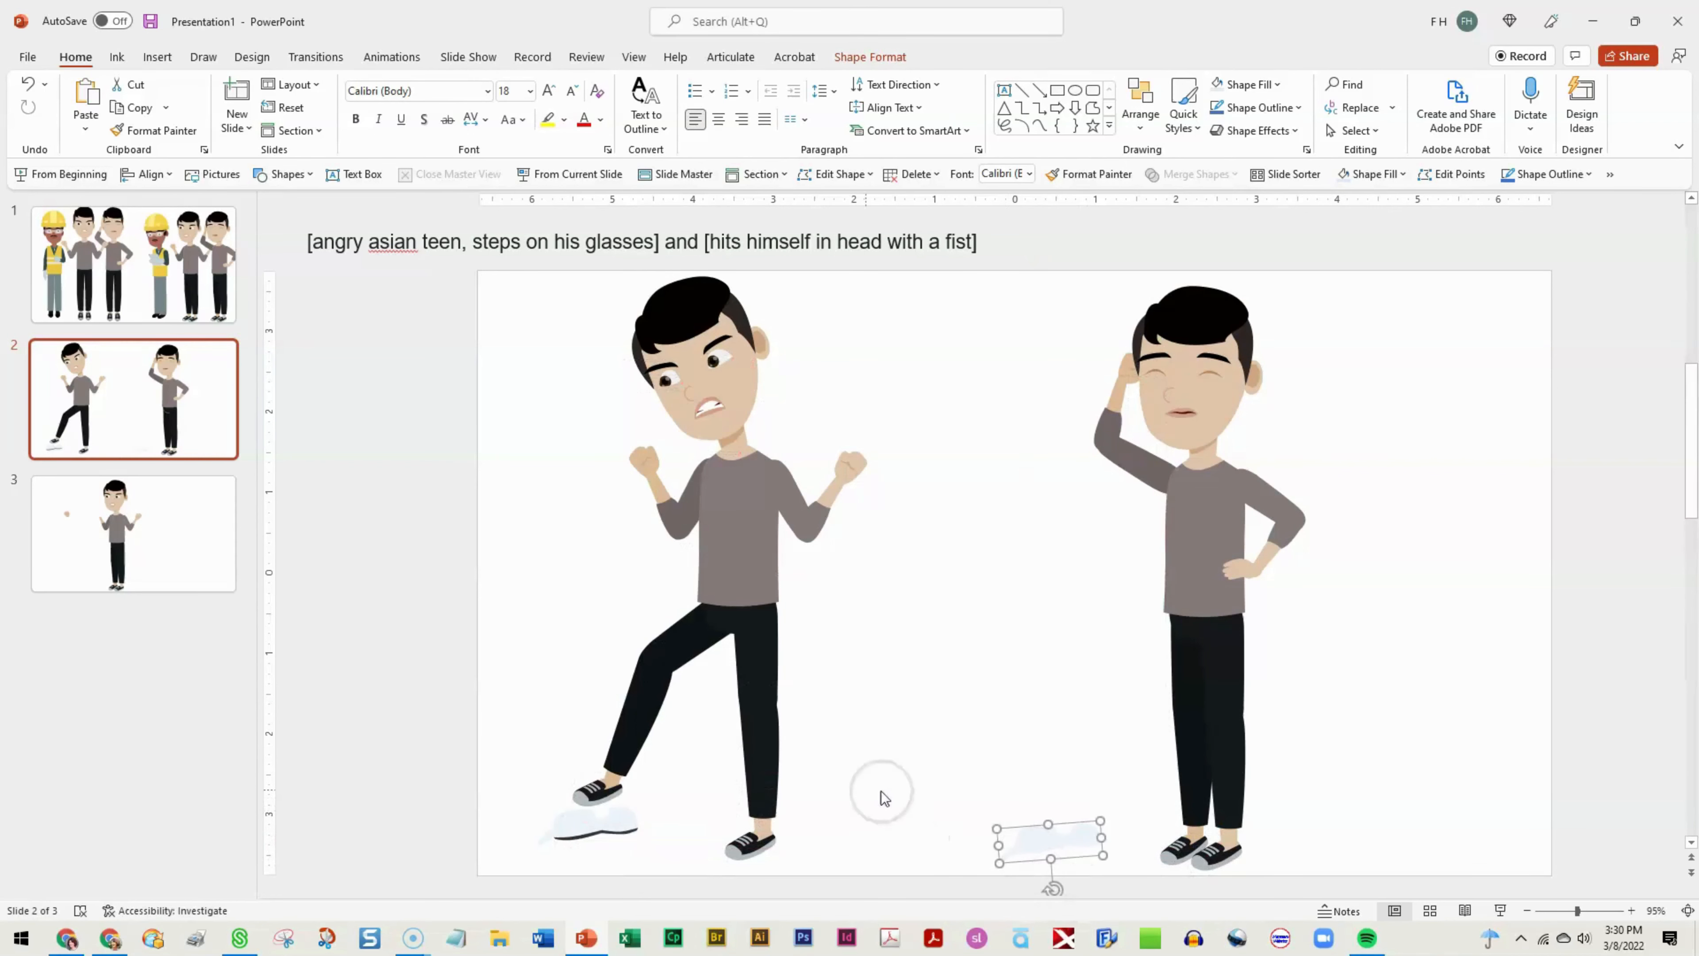
pyautogui.press('Delete')
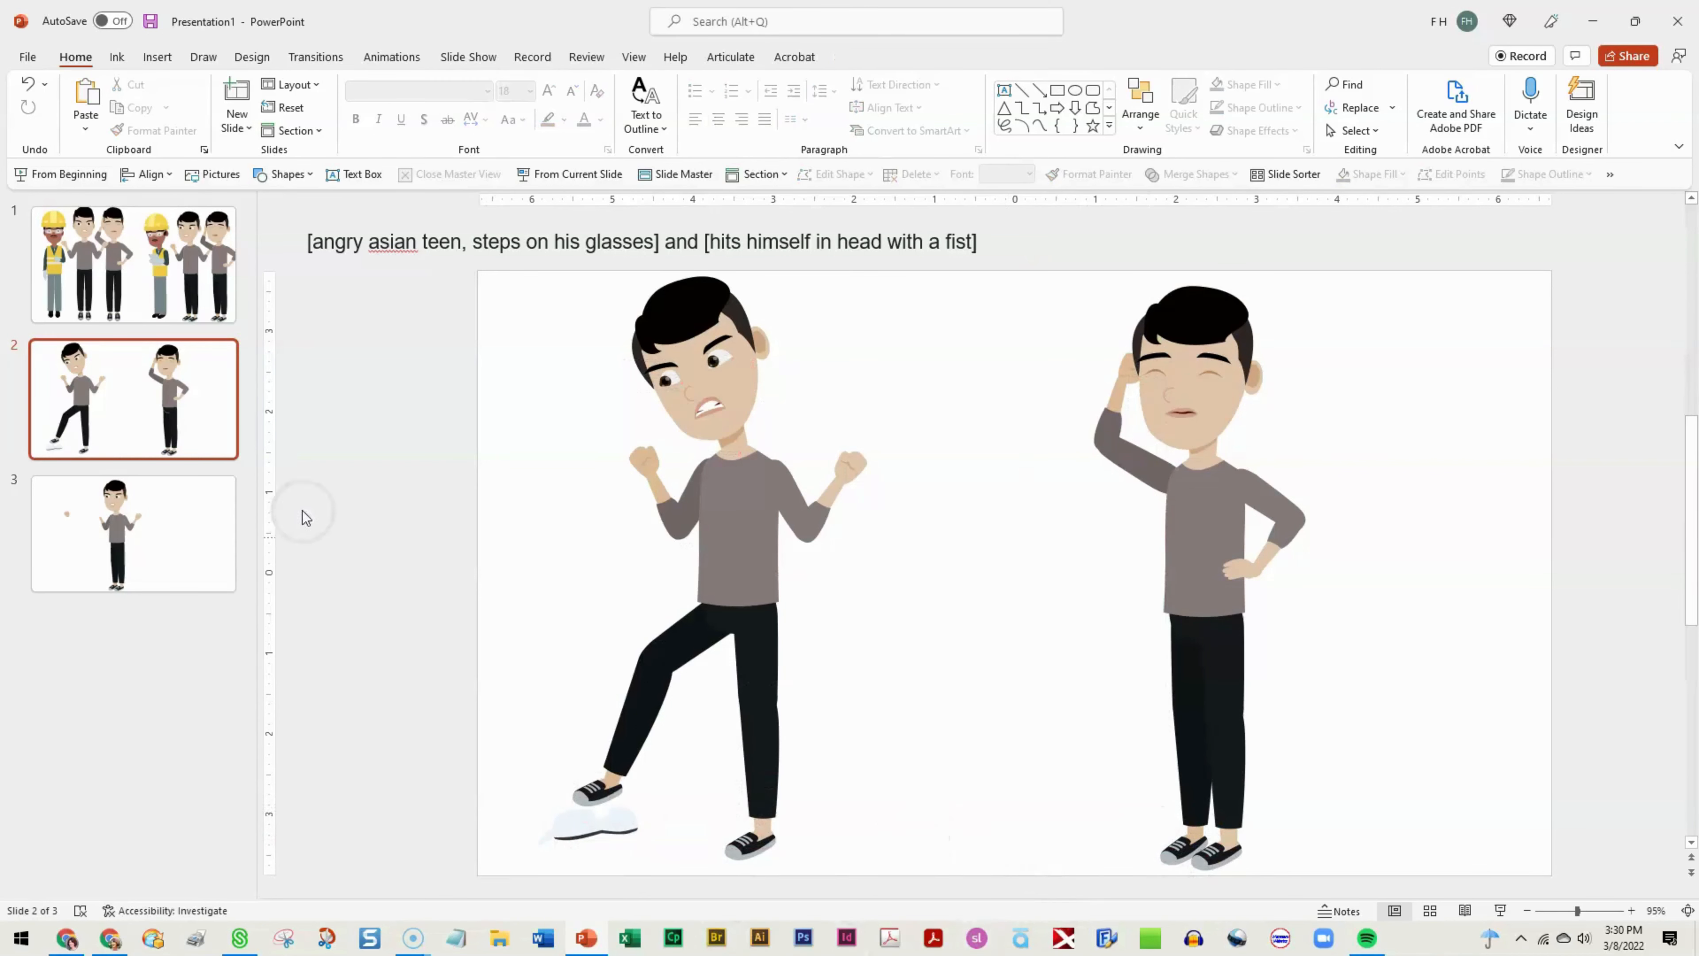
# - Ungroup the stomping teen illustration and place a copy of the complete glasses beside the standing teen's feet
pyautogui.click(715, 542)
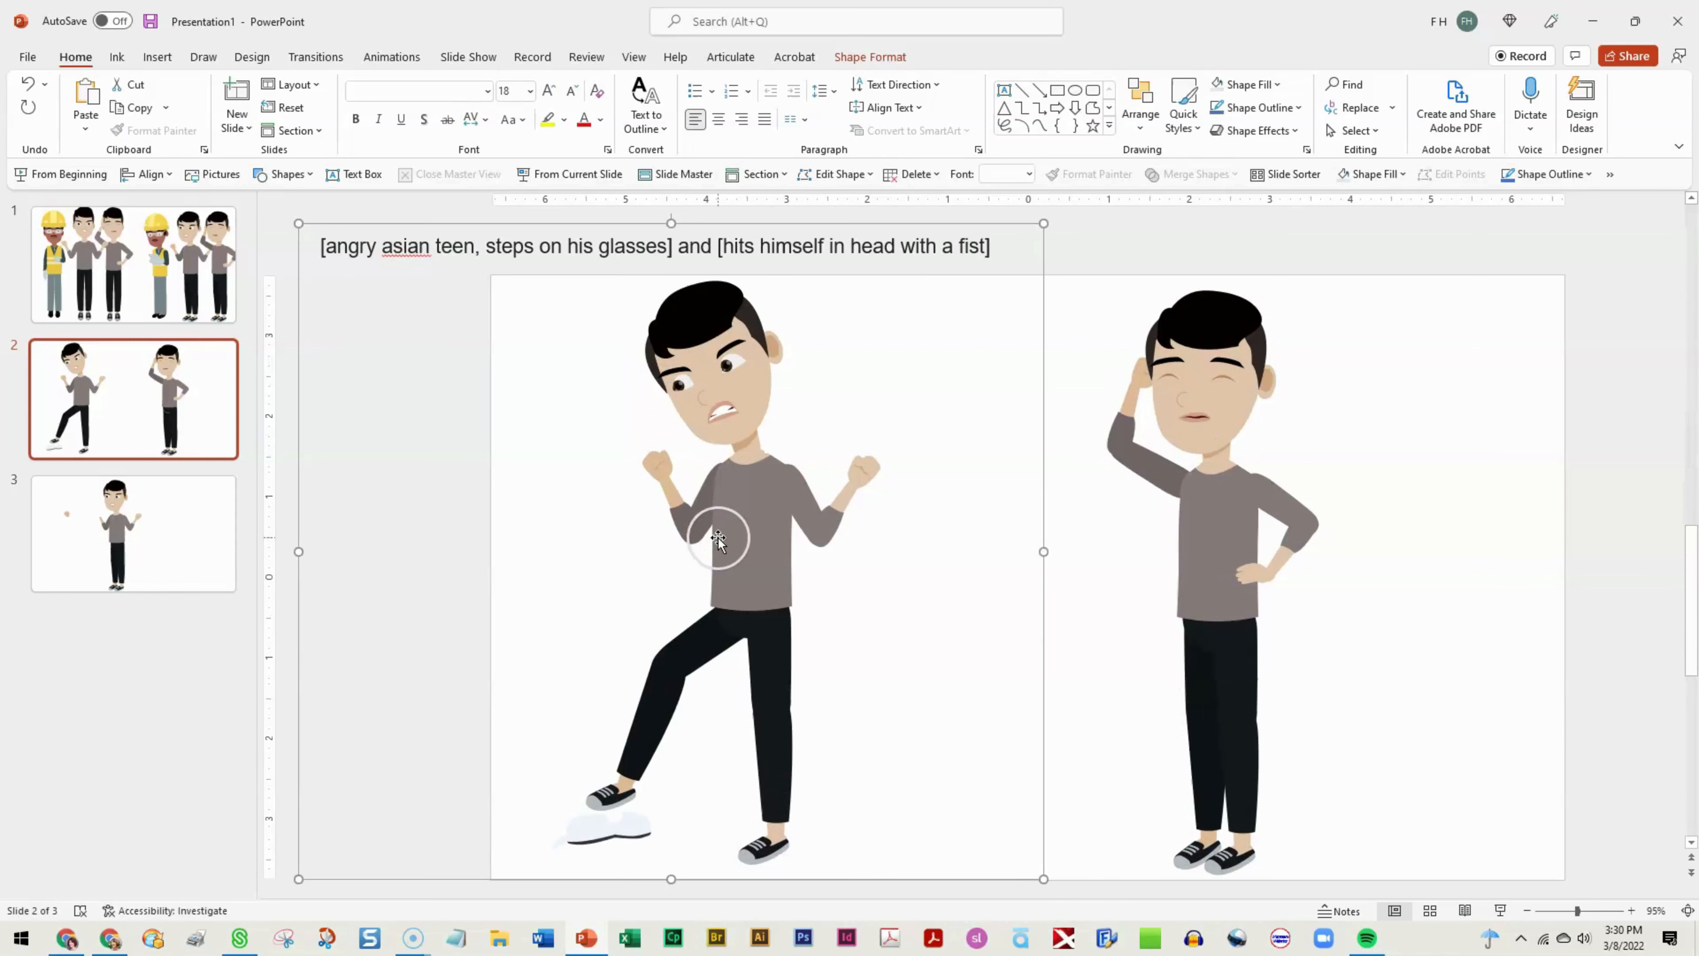
pyautogui.hotkey('ctrl', 'shift', 'g')
pyautogui.click(483, 782)
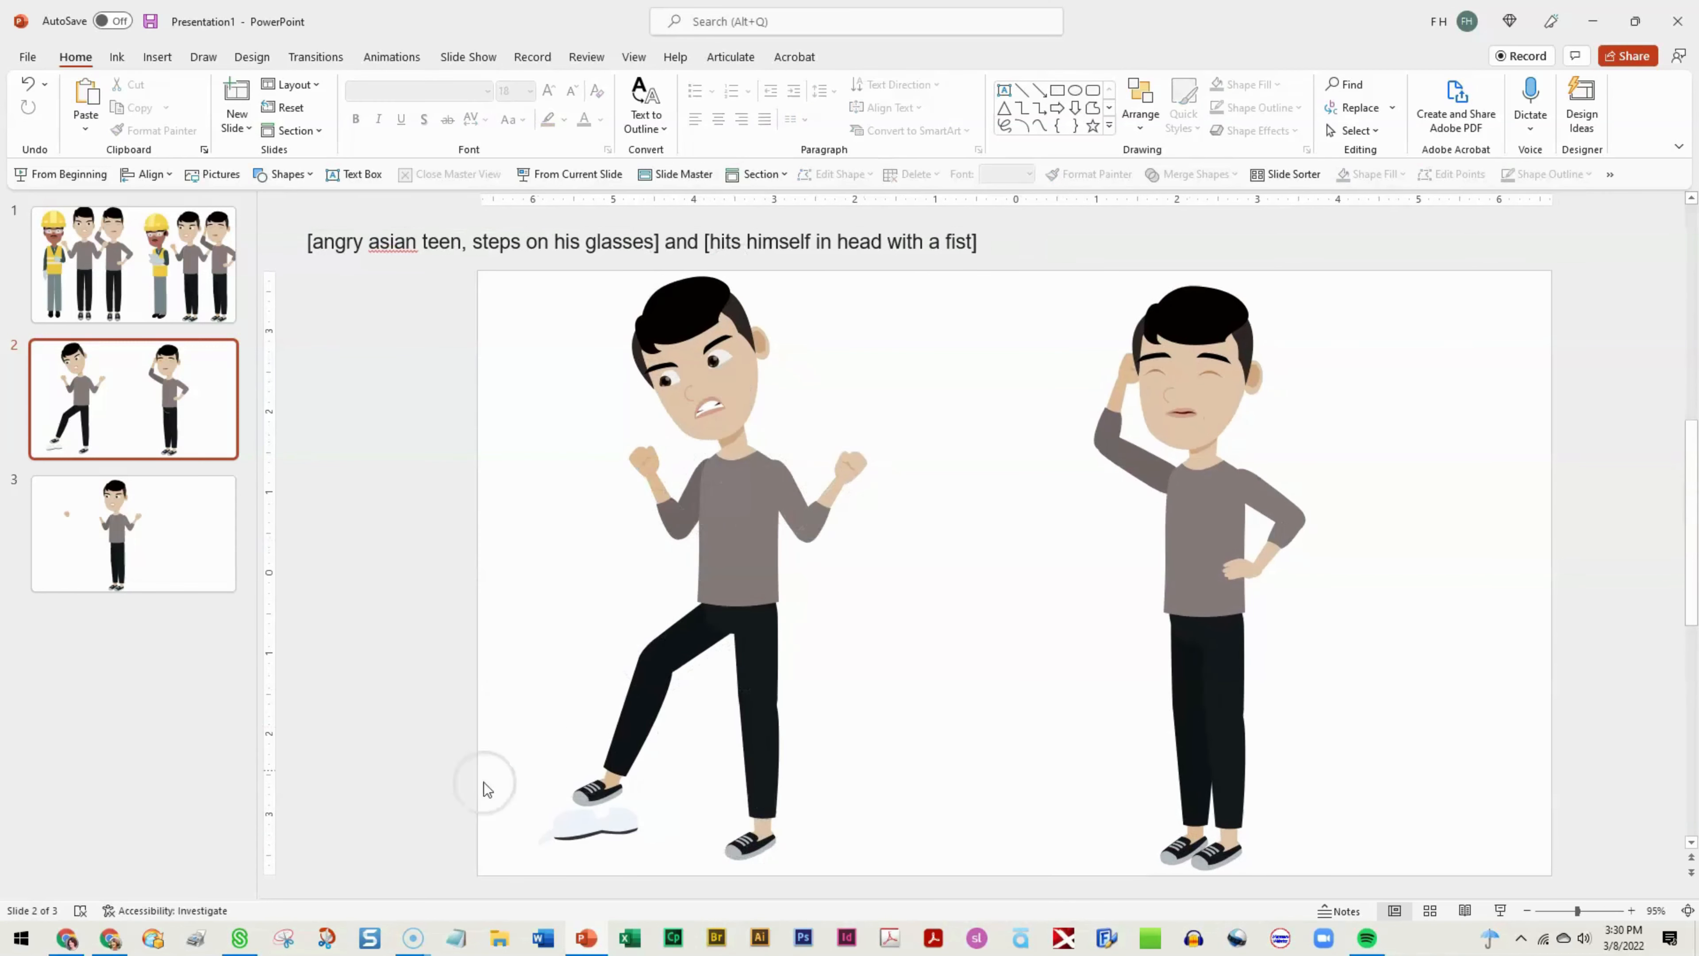
pyautogui.click(582, 837)
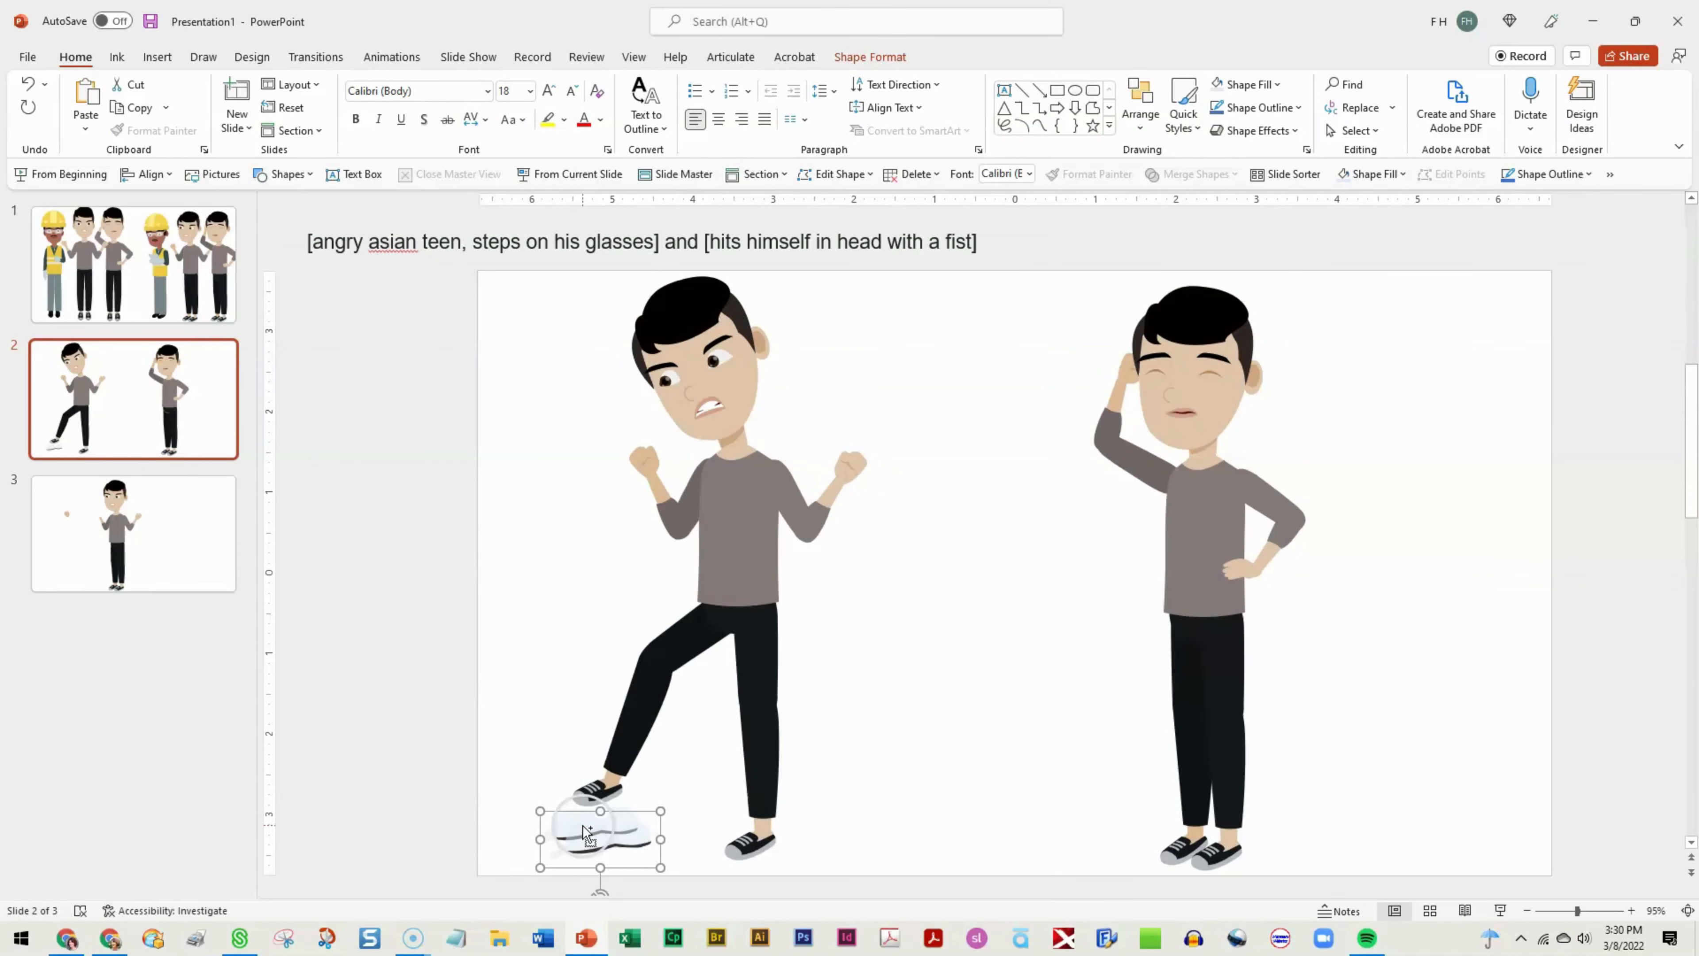
pyautogui.moveTo(585, 833); pyautogui.dragTo(1066, 832)
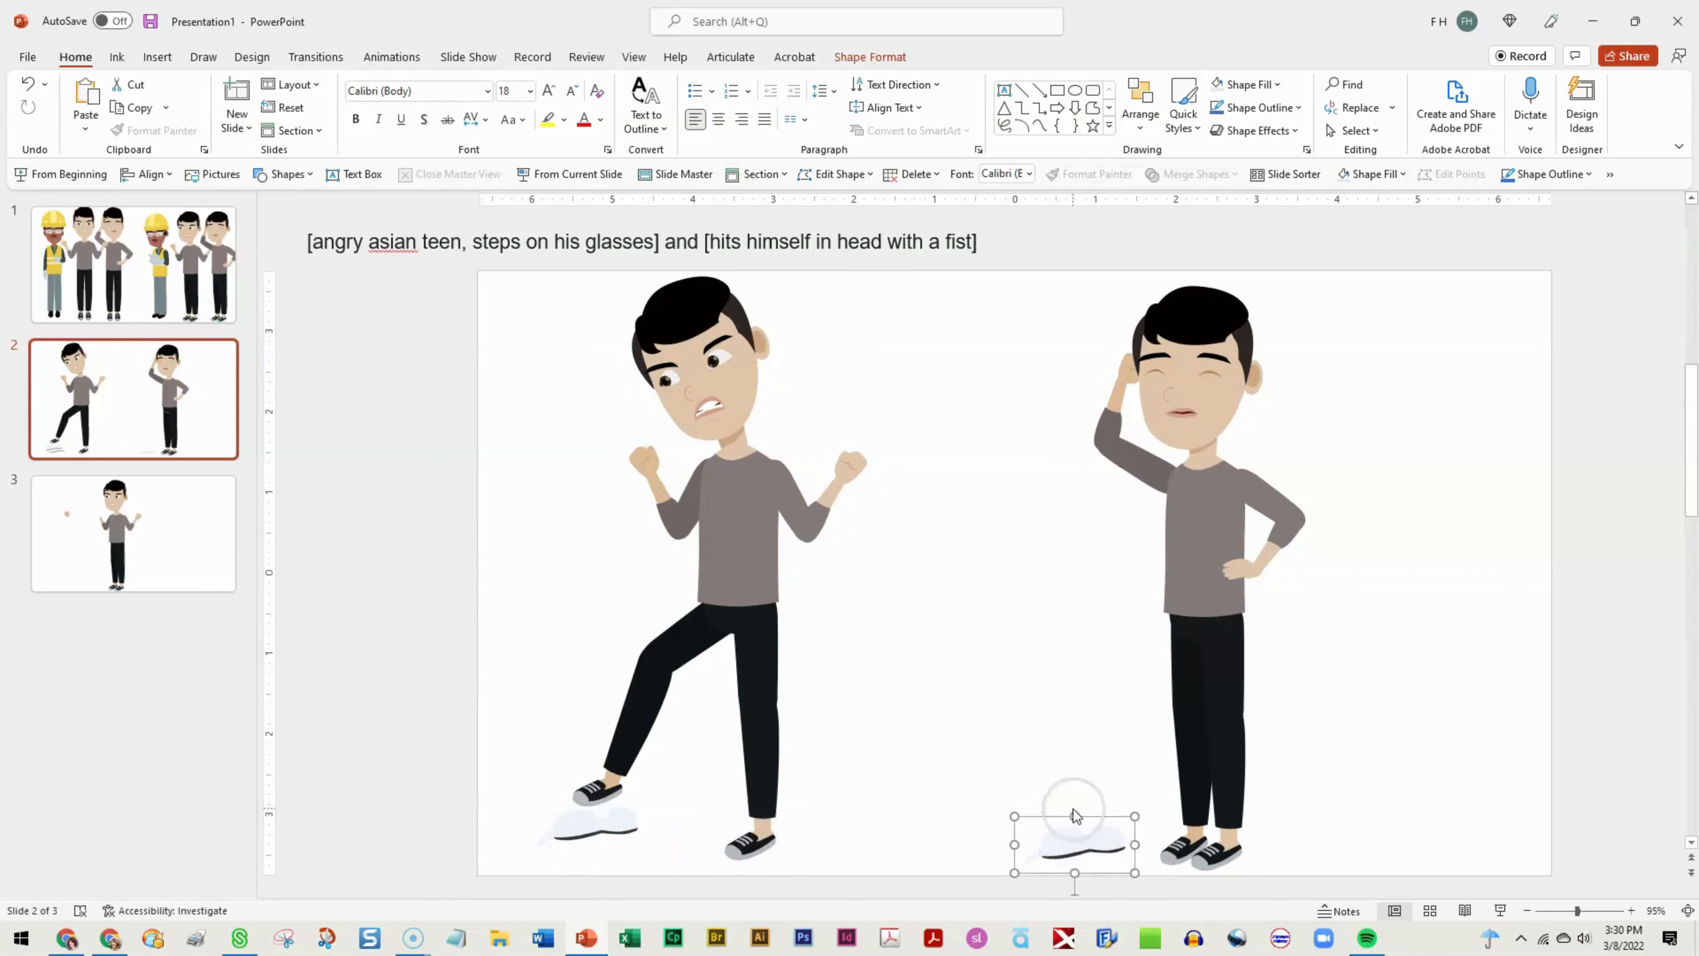
# - Rotate the copied glasses slightly clockwise so they lie flatter on the ground
pyautogui.scroll(-1, 1233, 850)
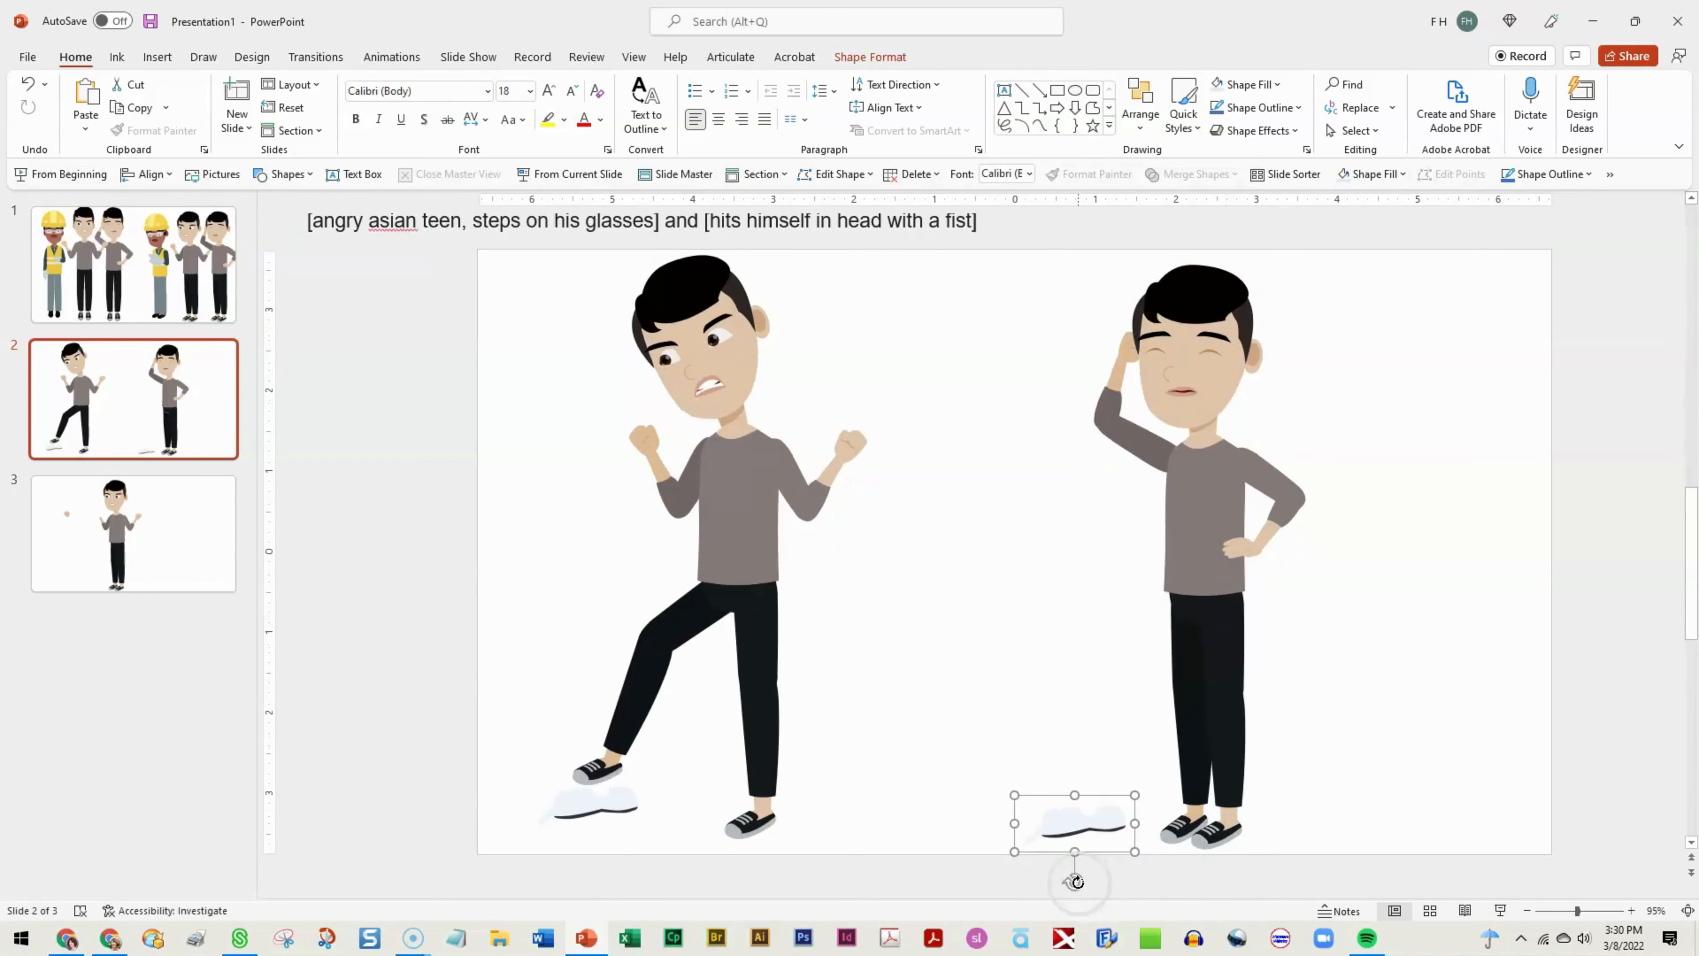
pyautogui.moveTo(1078, 883); pyautogui.dragTo(1069, 884)
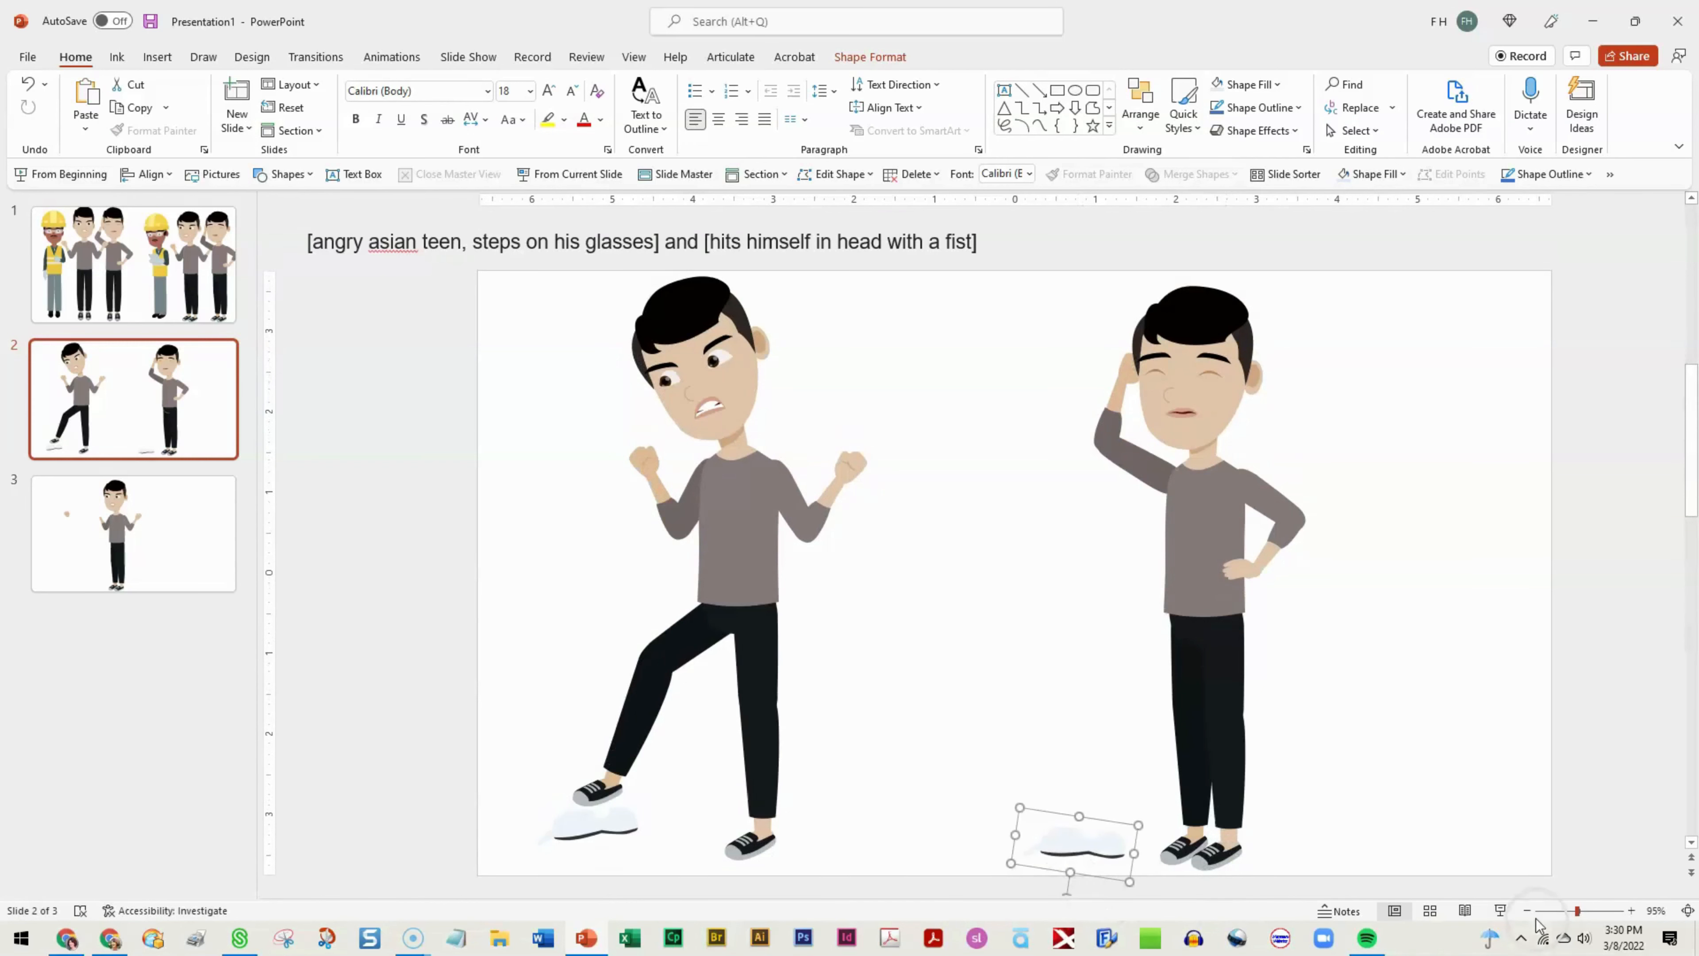
pyautogui.click(1598, 911)
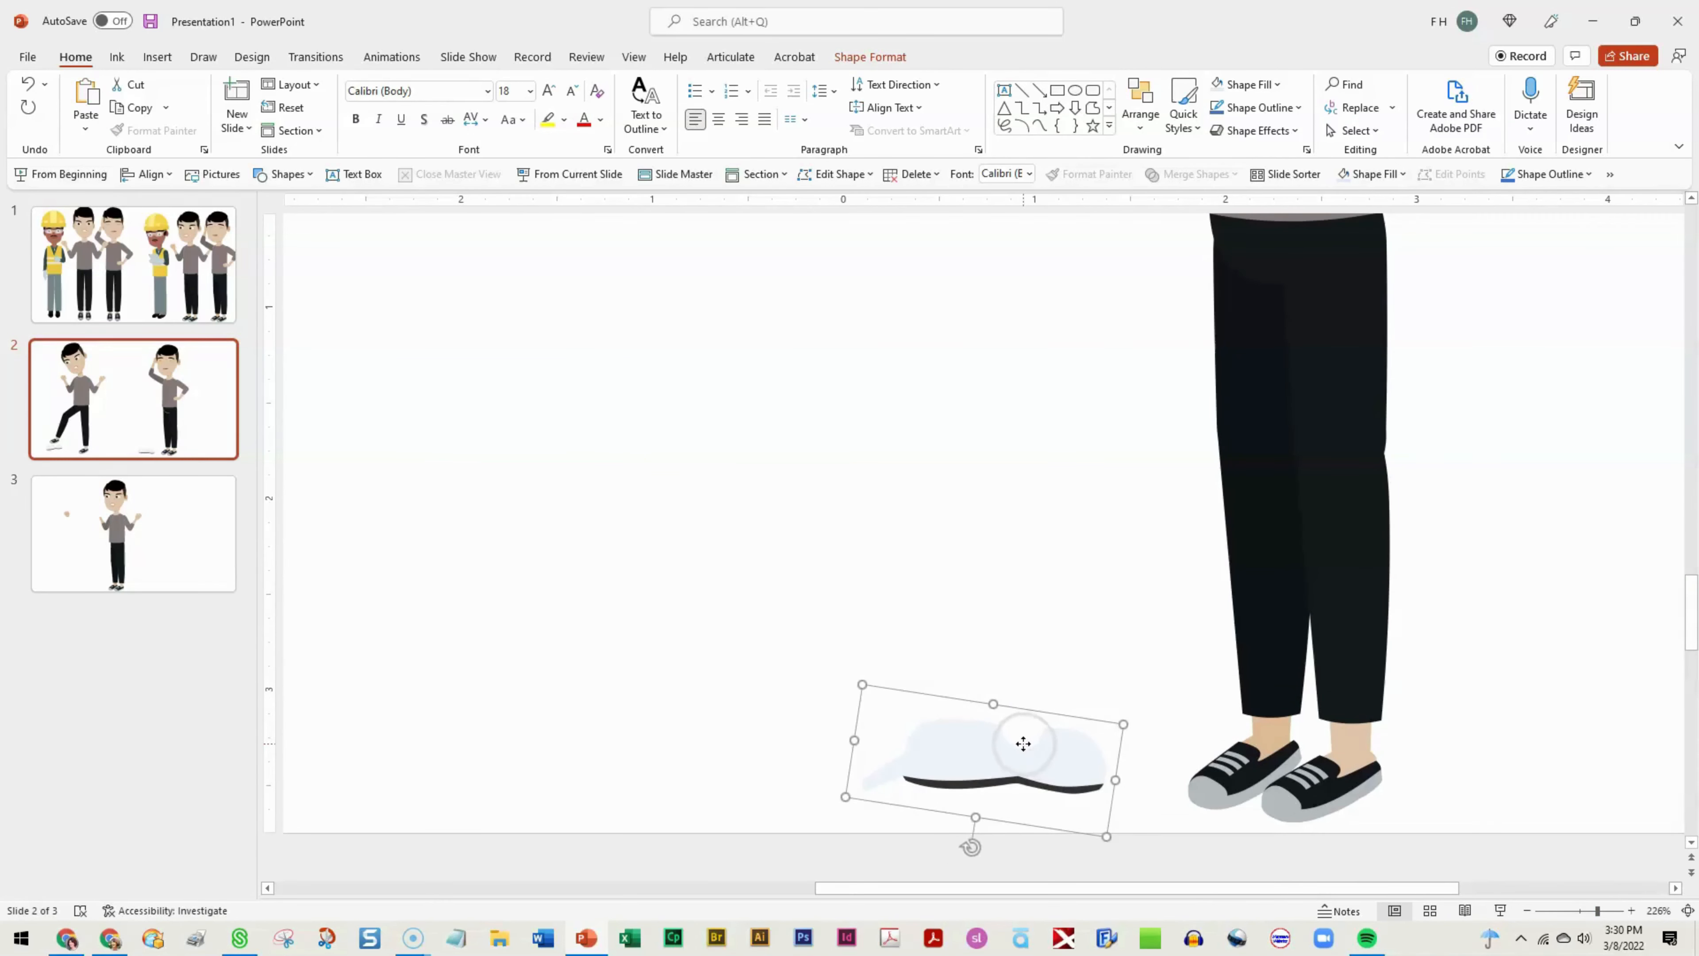
pyautogui.scroll(1, 990, 729)
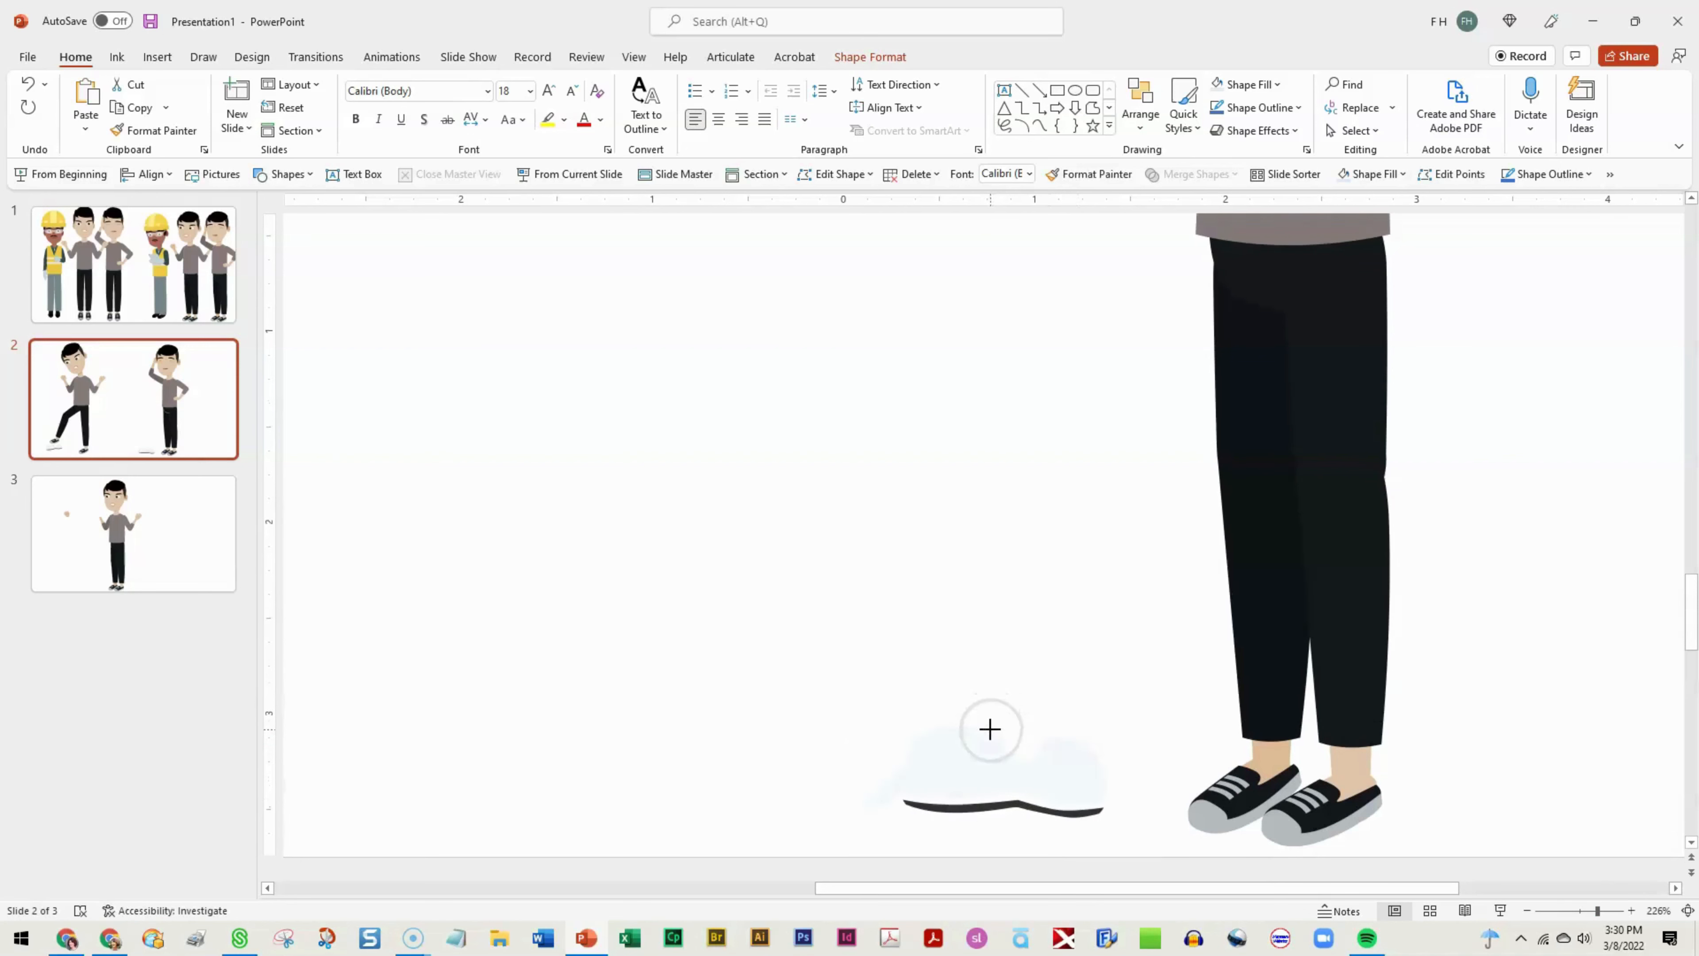
# - Flatten the lenses of the glasses beside the standing teen's feet by lowering their upper edge
pyautogui.moveTo(990, 728); pyautogui.dragTo(990, 767)
pyautogui.click(820, 871)
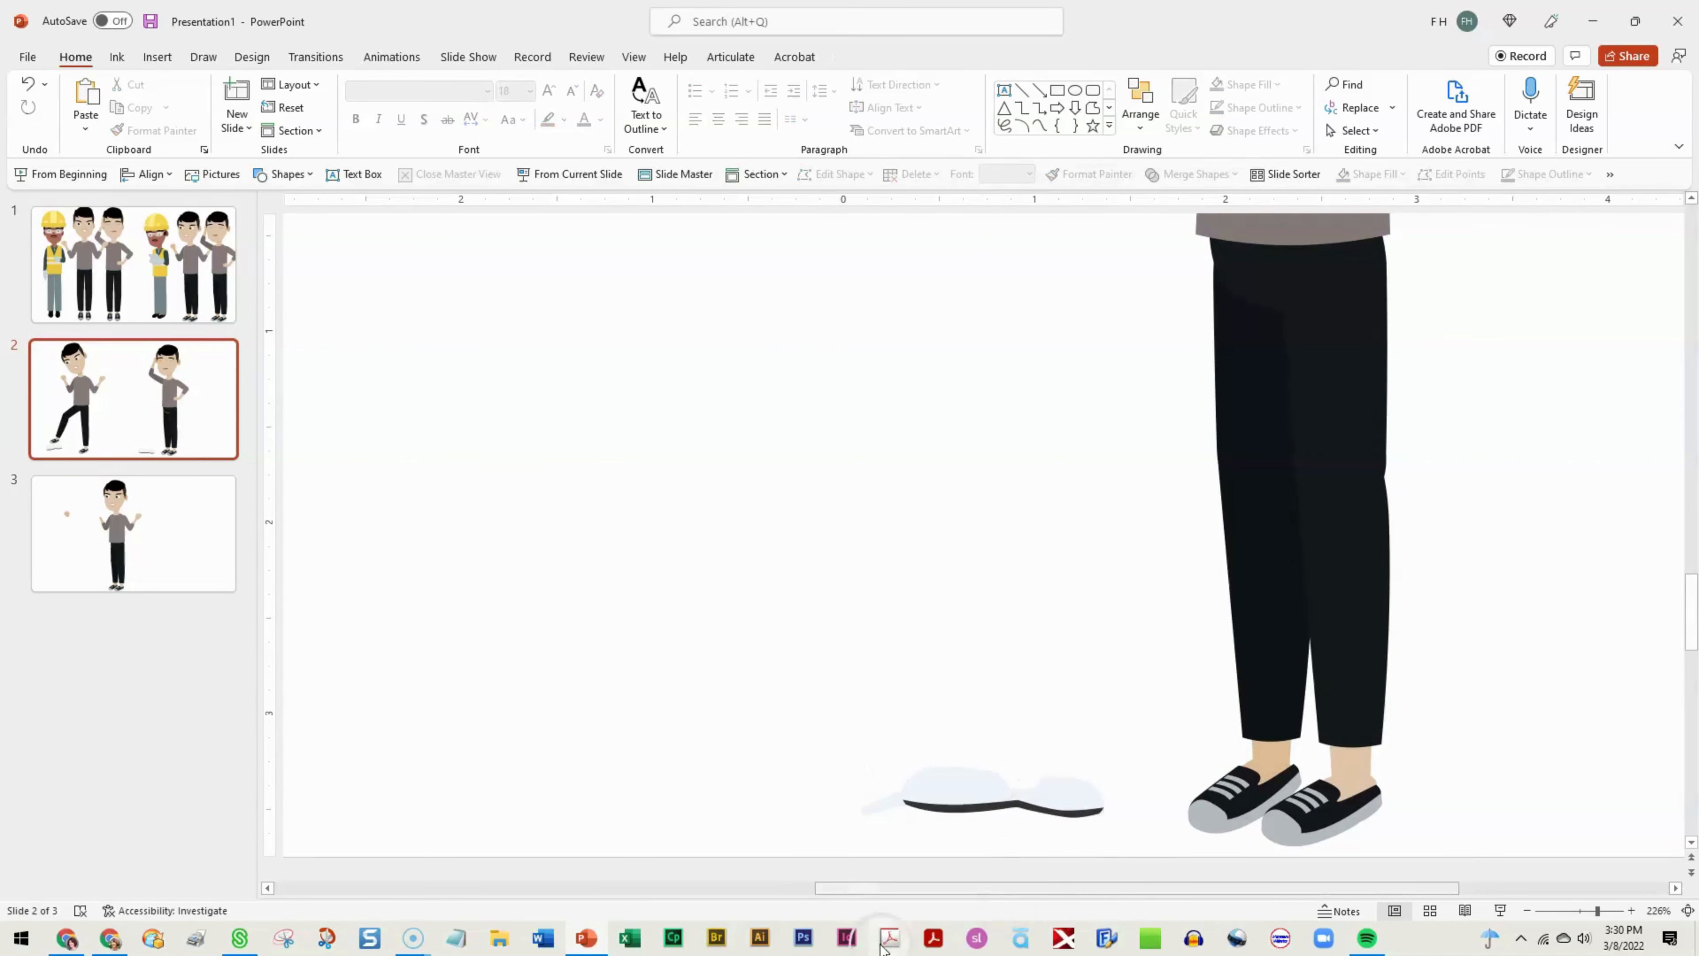
# - Draw a triangle about 0.08" high and wide beside the glasses' arm tip and colour it pale like the lenses
pyautogui.click(319, 178)
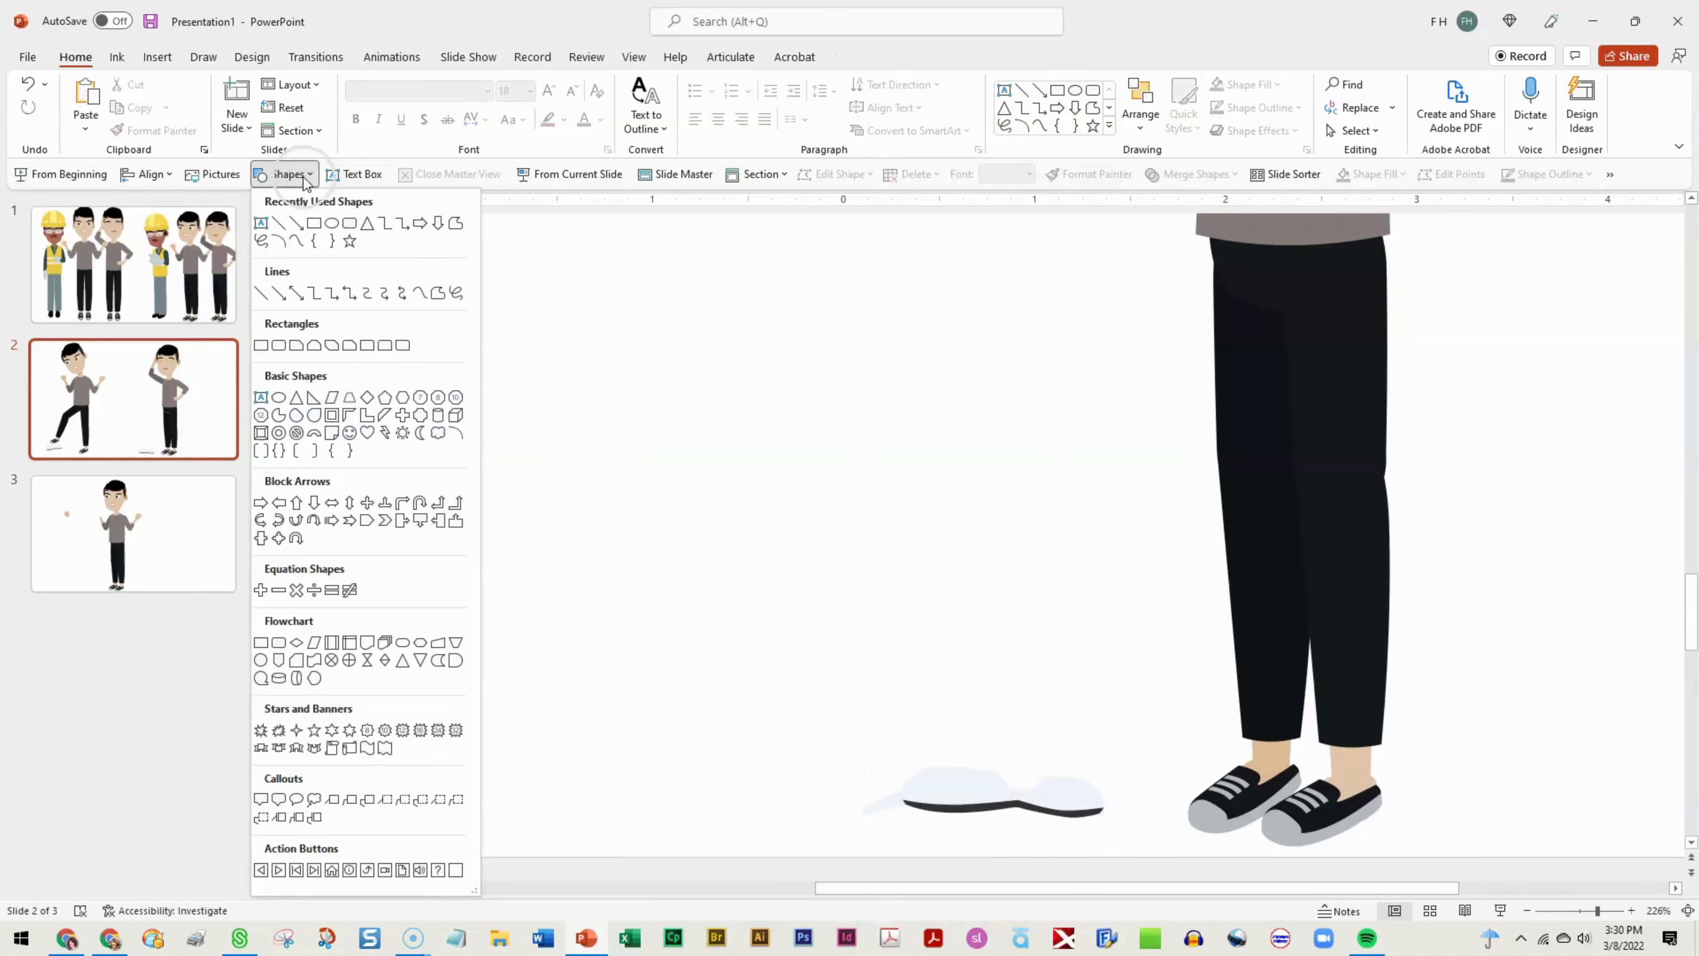
pyautogui.click(362, 227)
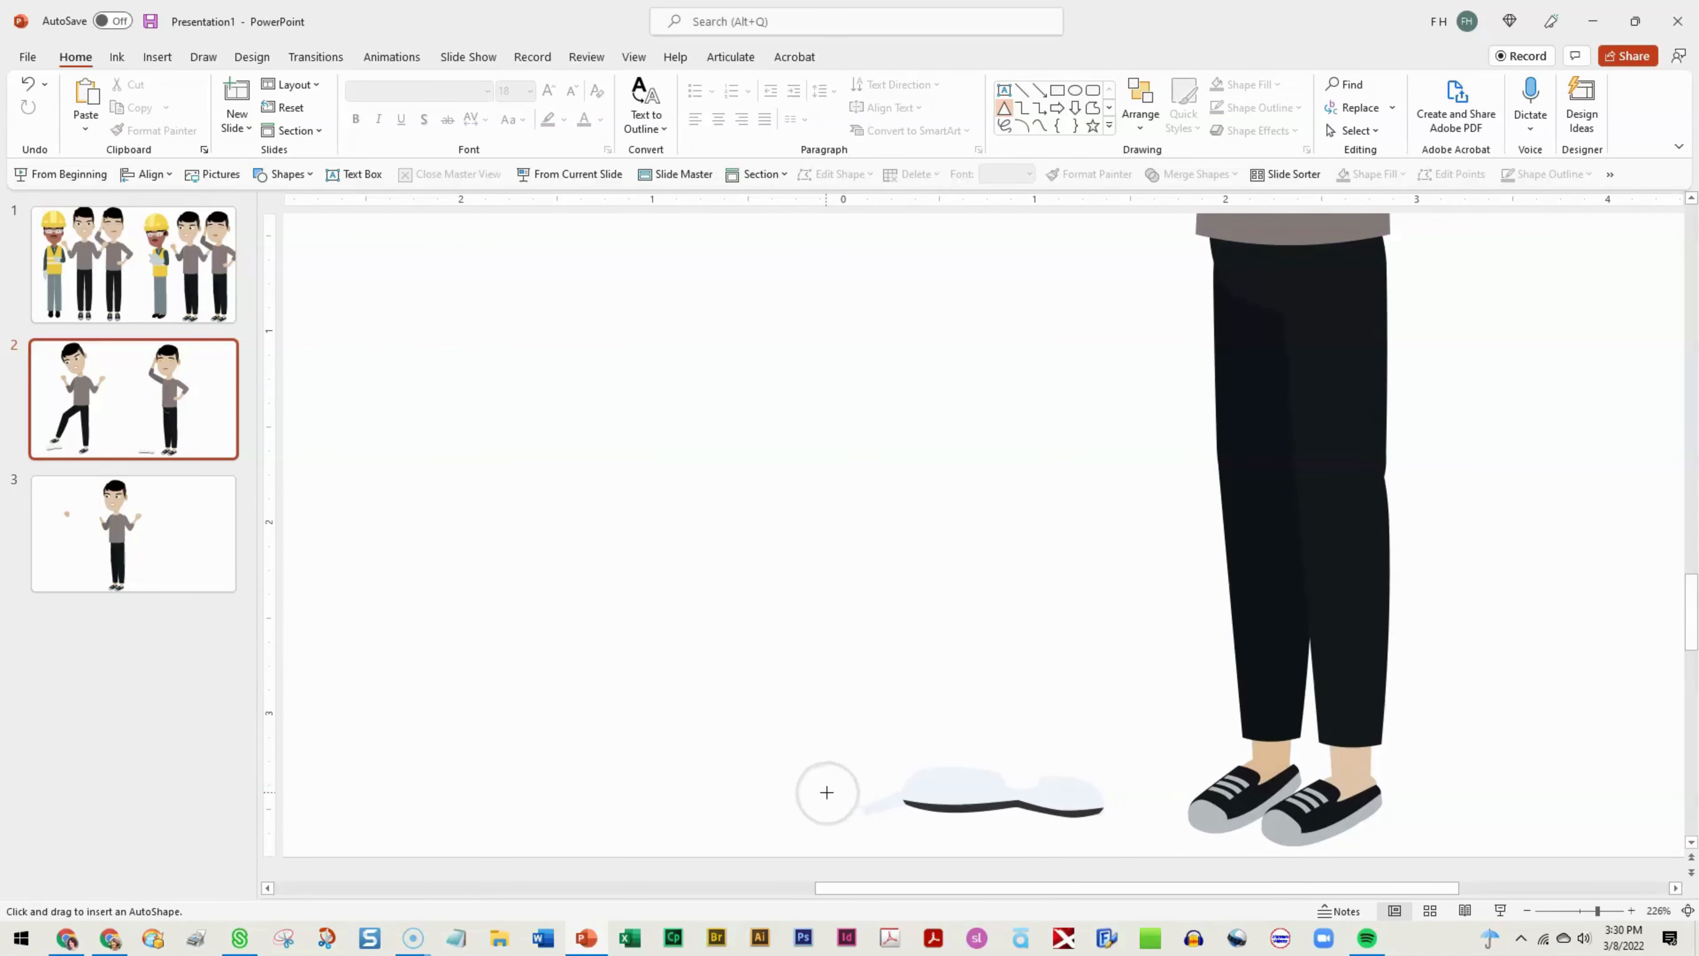
pyautogui.moveTo(828, 792); pyautogui.dragTo(842, 807)
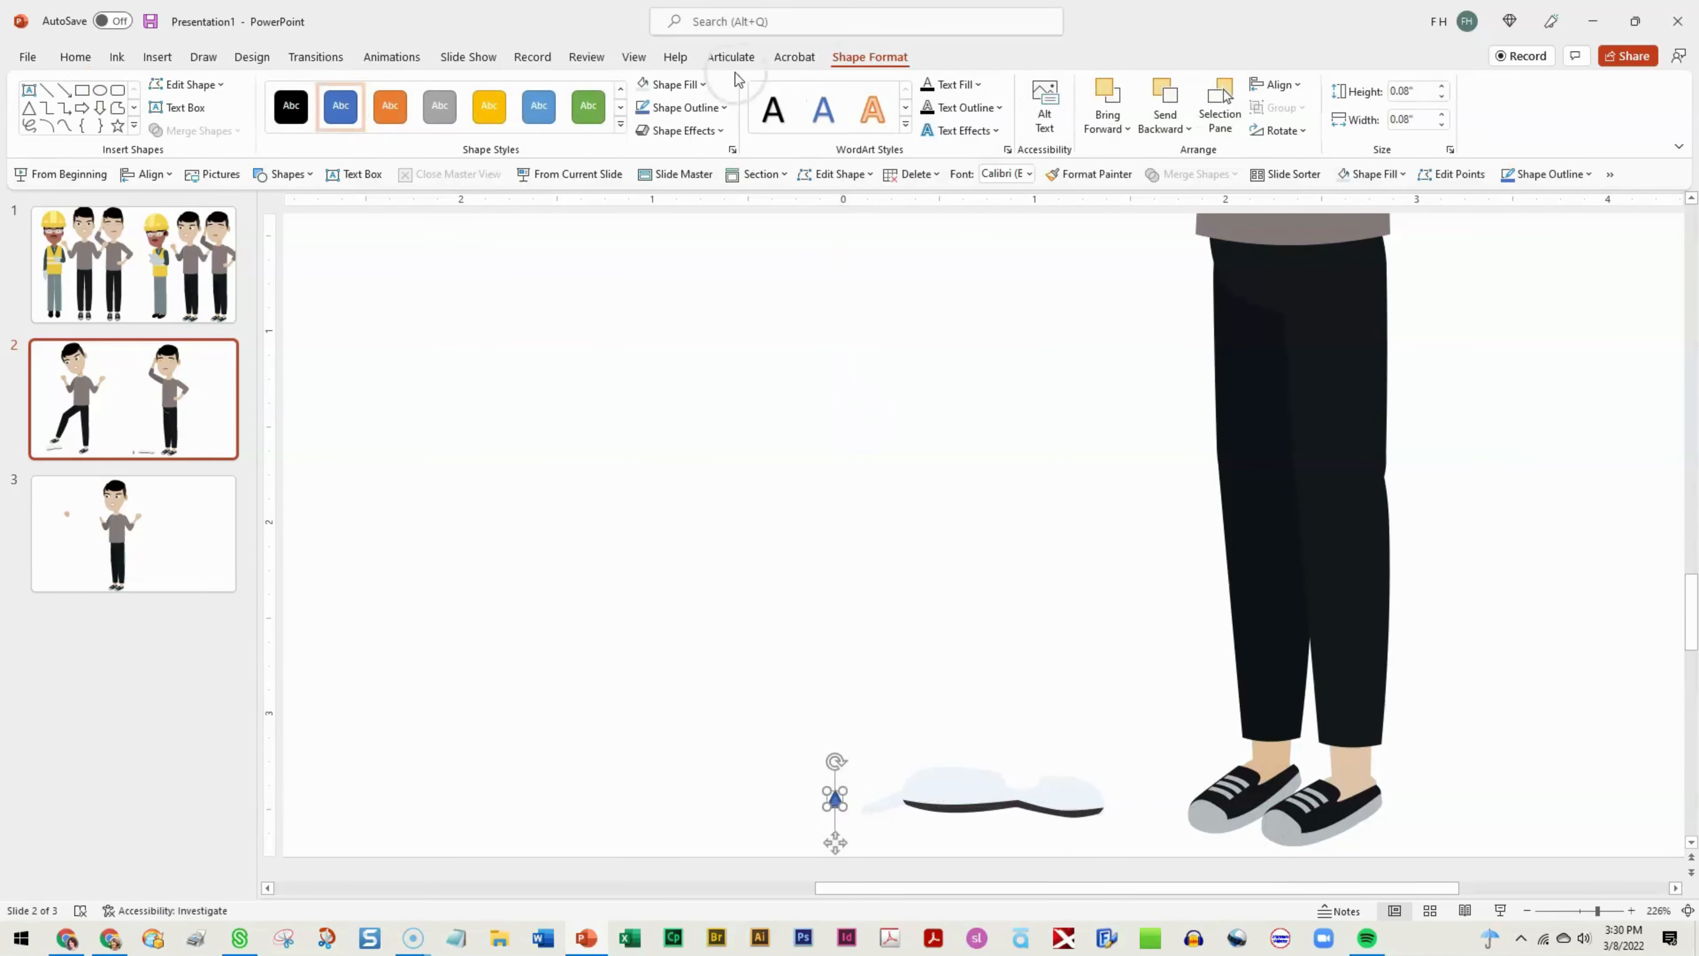
pyautogui.click(695, 107)
pyautogui.click(685, 286)
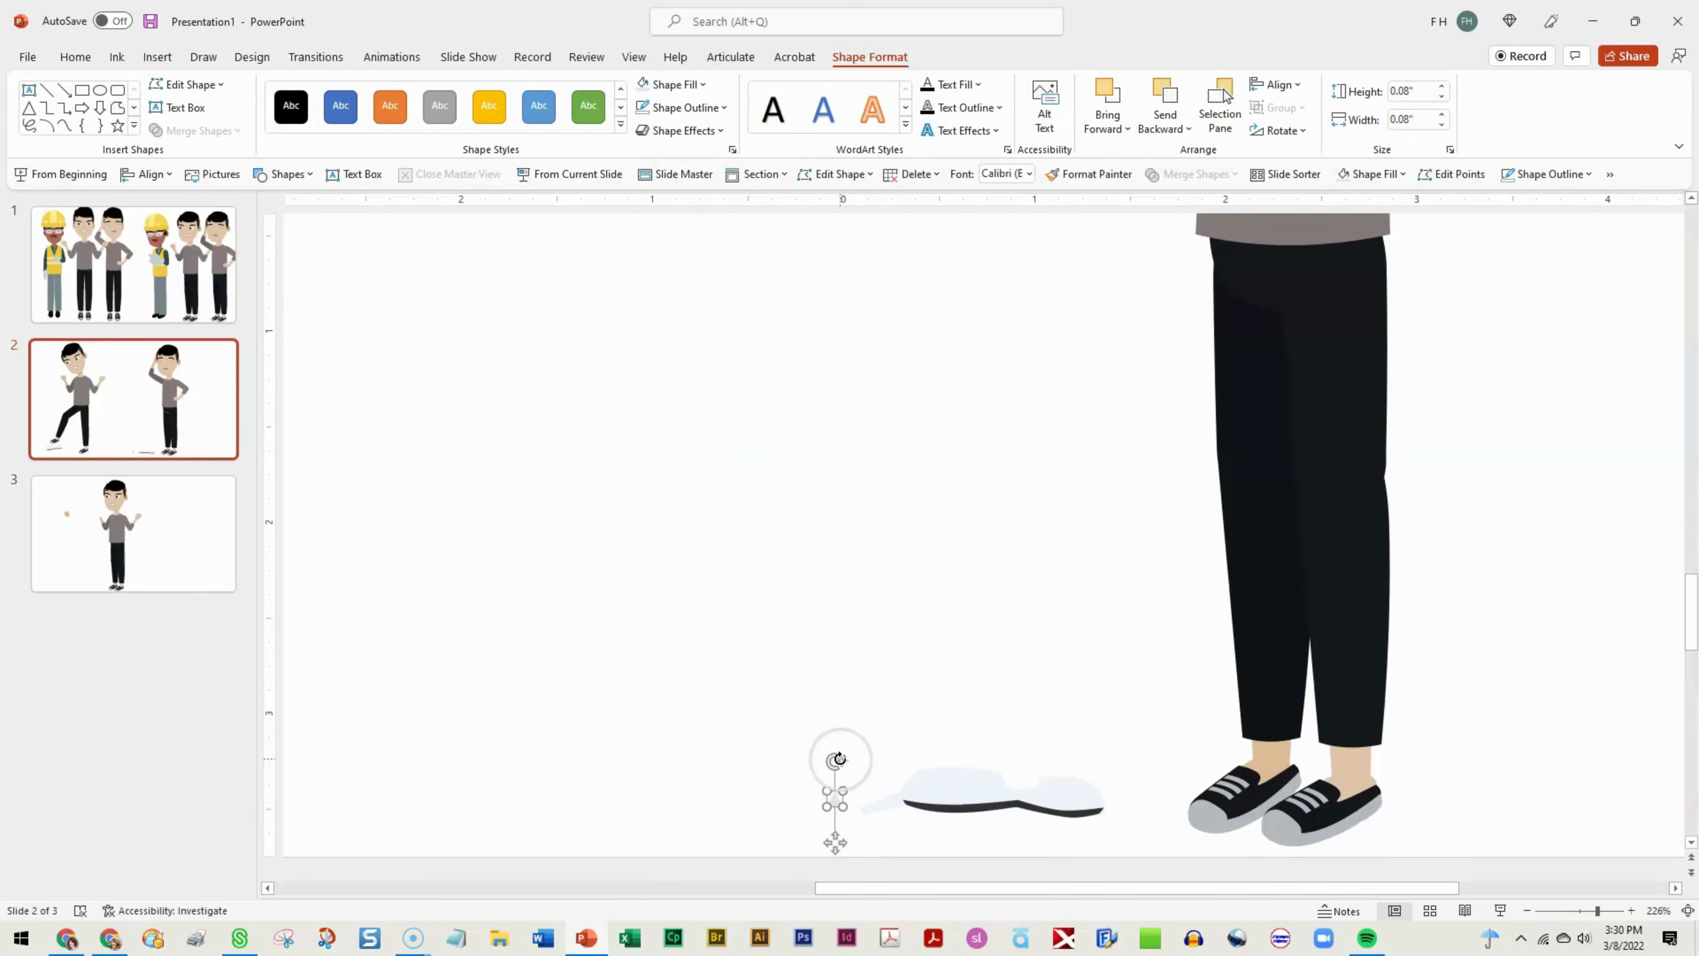
# - Scatter rotated copies of the triangle shard below the glasses' arm tip and at the opposite end near the shoes
pyautogui.moveTo(835, 761); pyautogui.dragTo(862, 827)
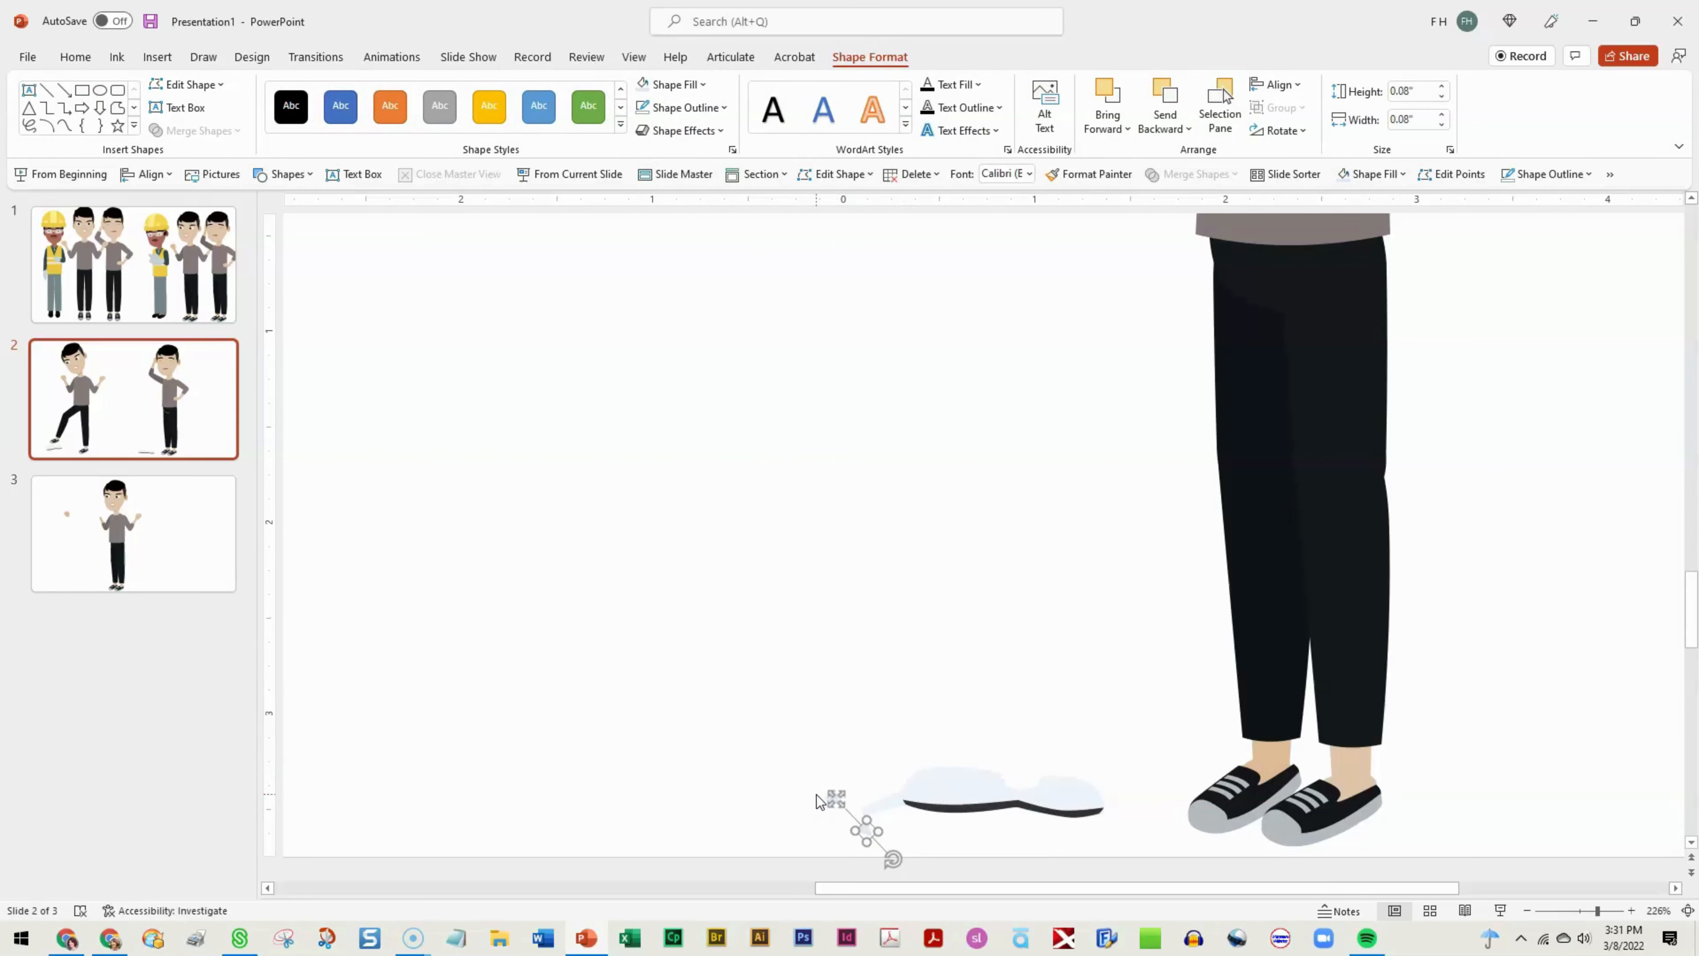
pyautogui.moveTo(867, 830)
pyautogui.mouseDown()
pyautogui.moveTo(845, 811)
pyautogui.moveTo(885, 807)
pyautogui.mouseUp()
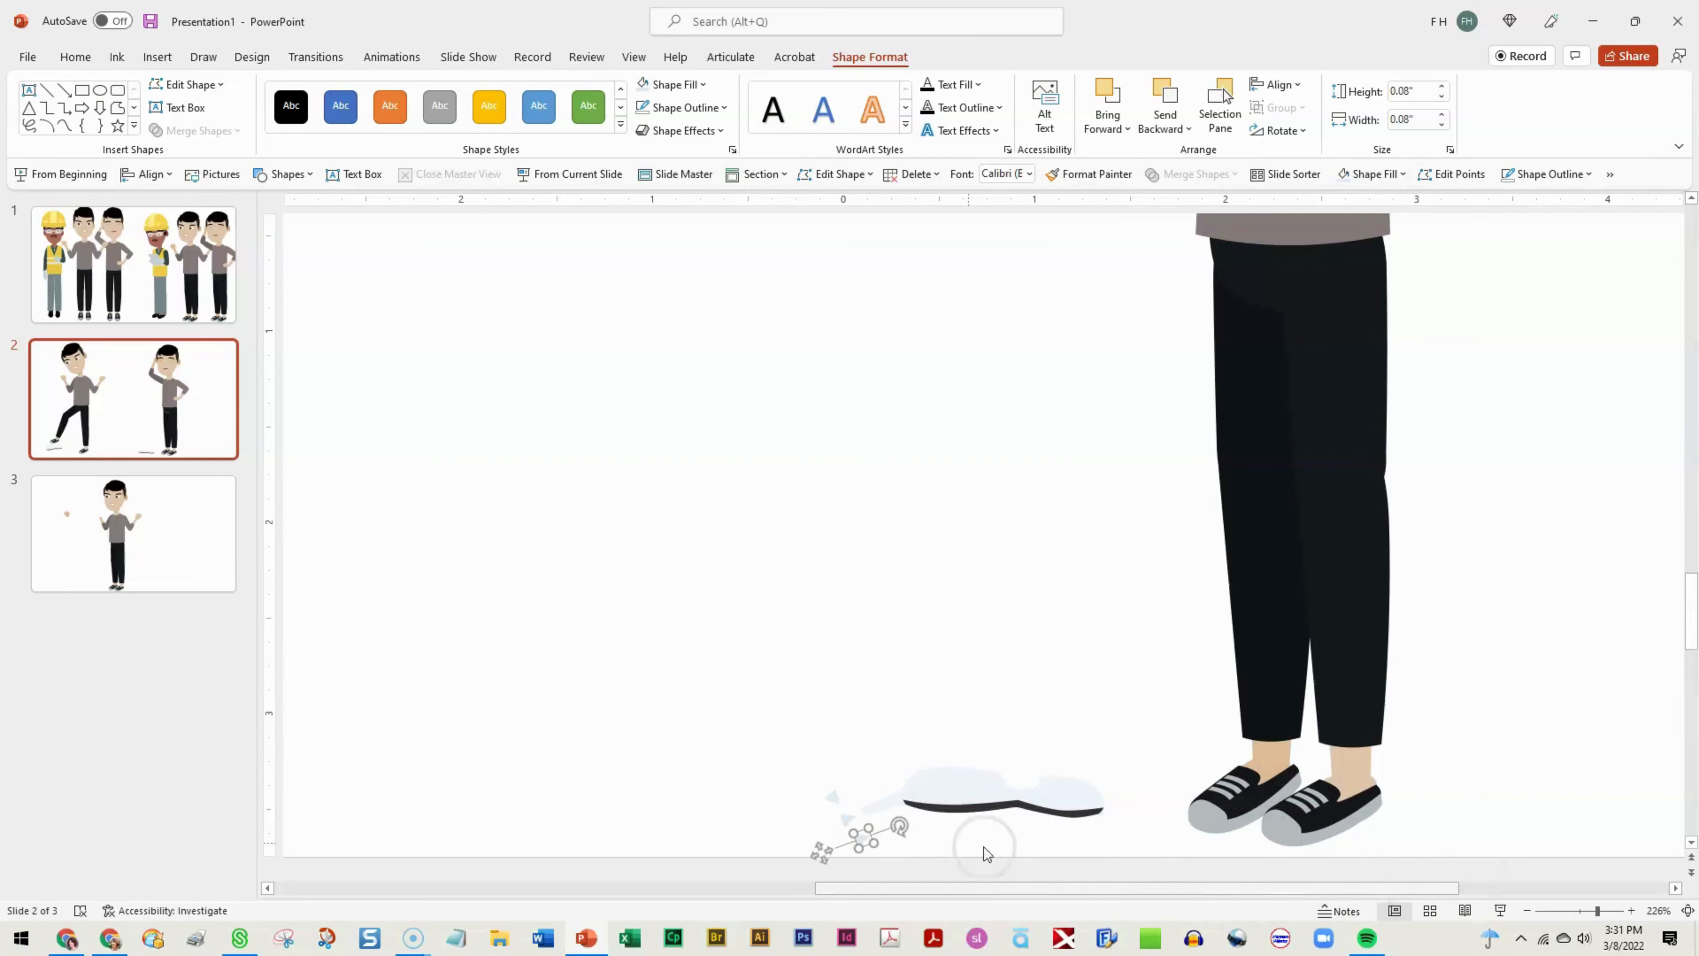
pyautogui.moveTo(848, 827); pyautogui.dragTo(1131, 818)
pyautogui.click(971, 845)
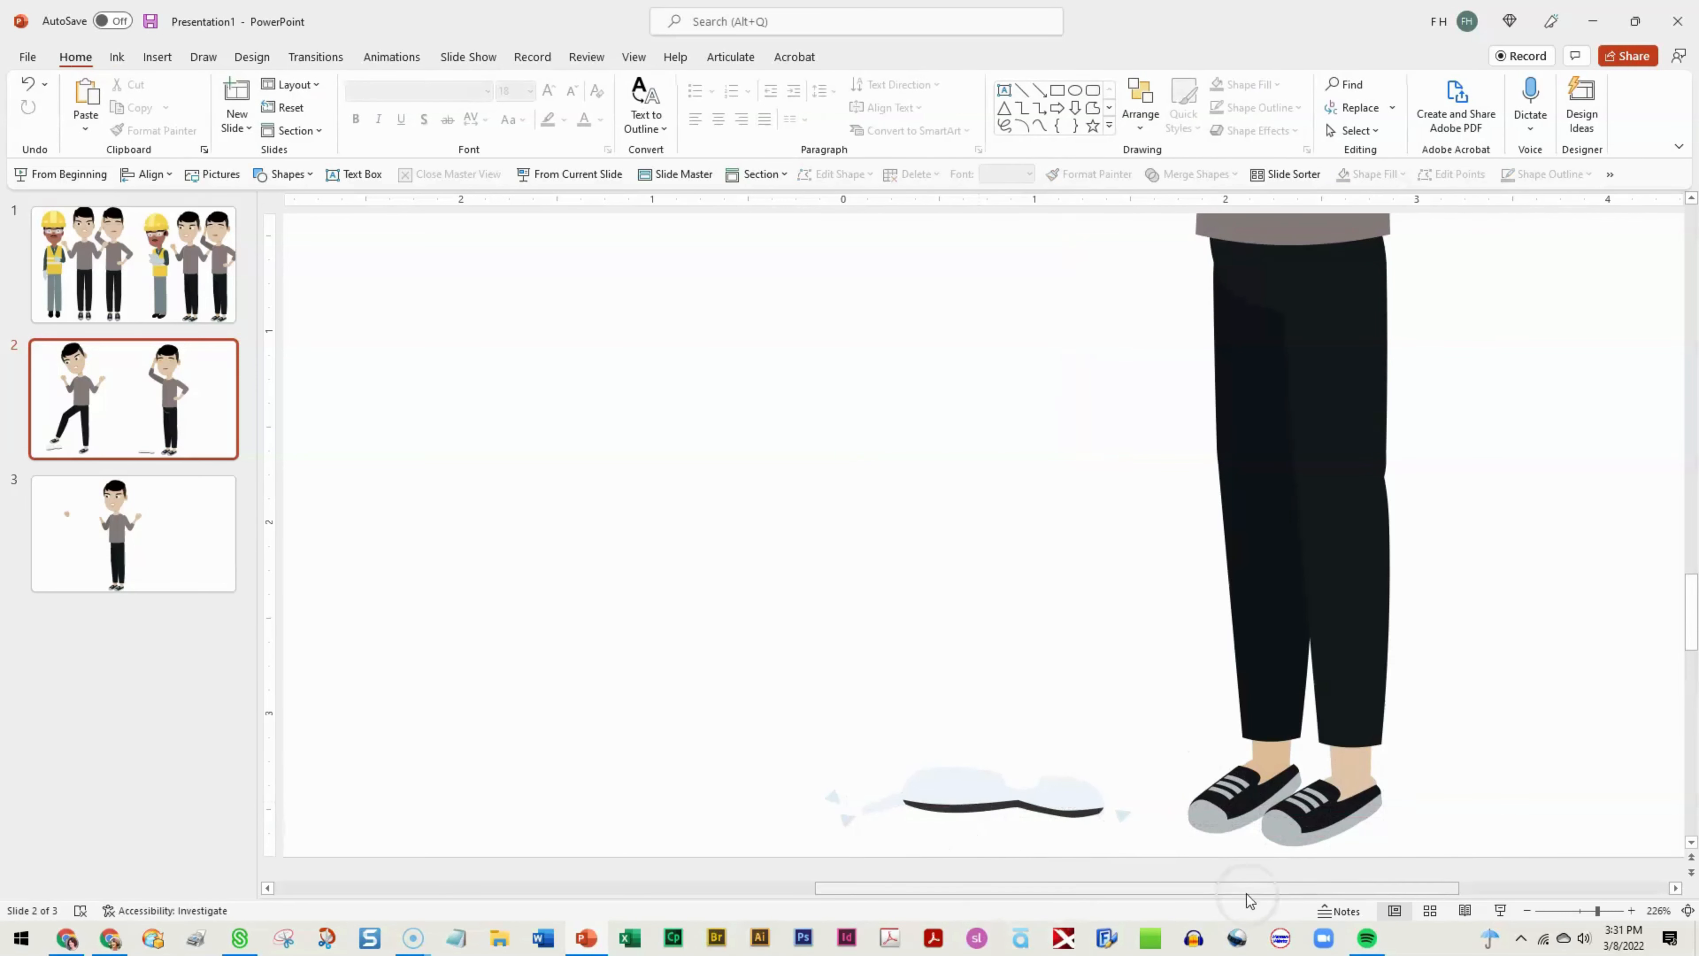
pyautogui.click(1011, 811)
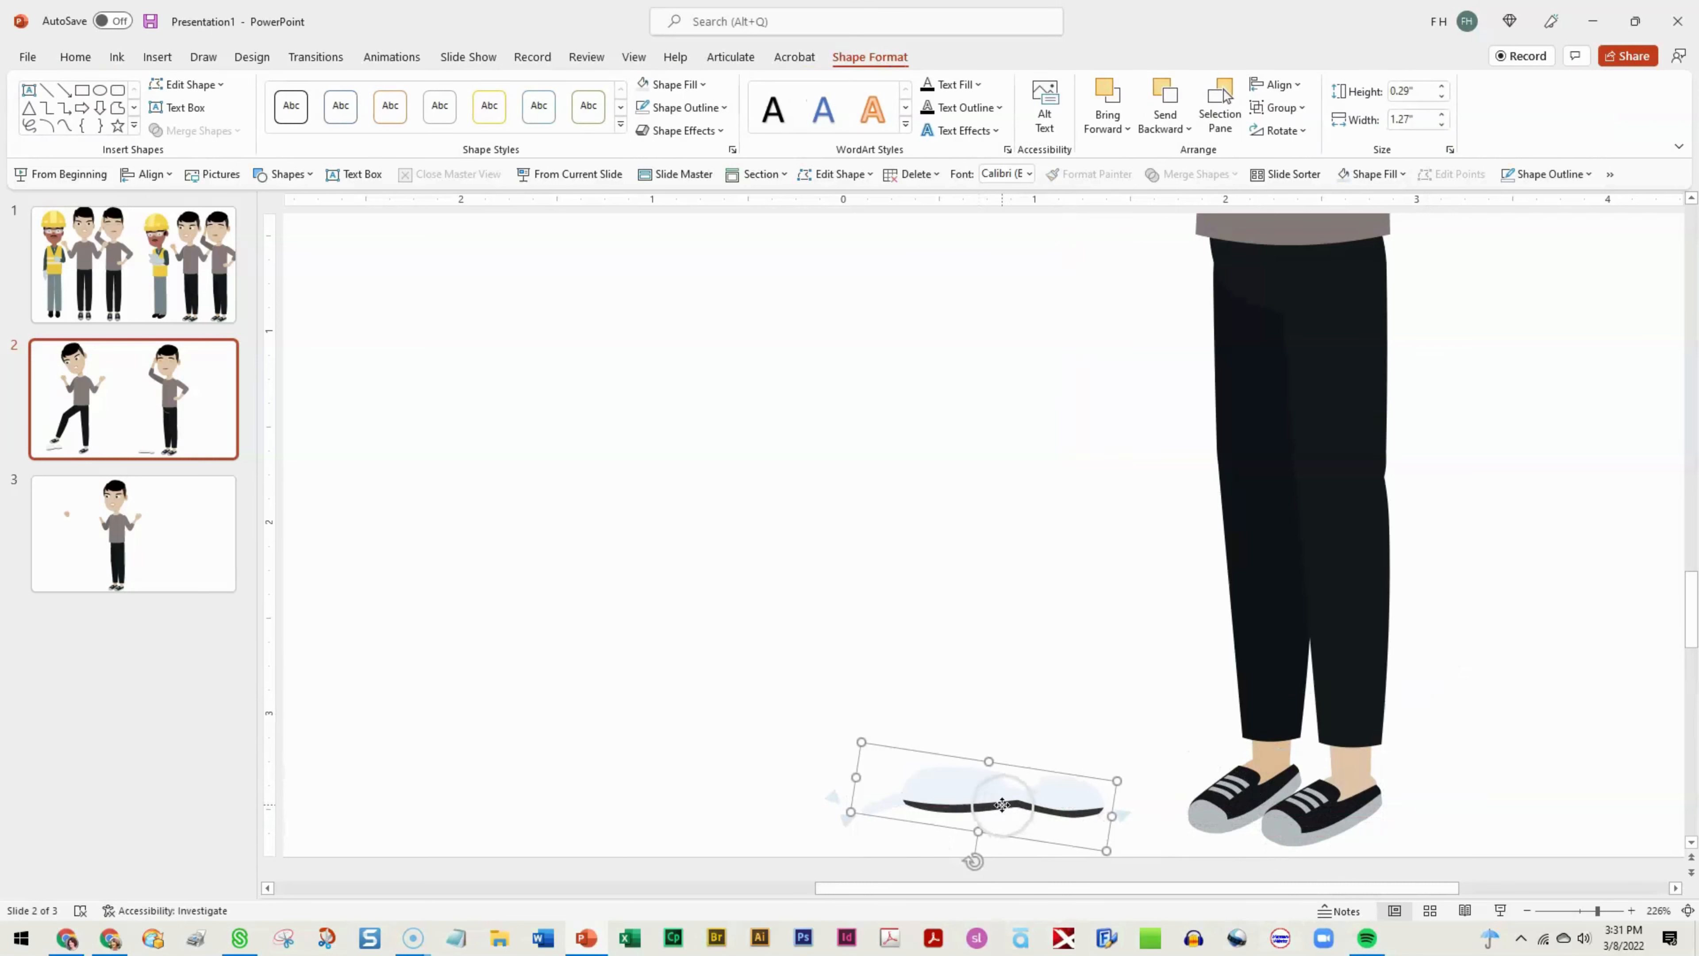
pyautogui.click(1009, 813)
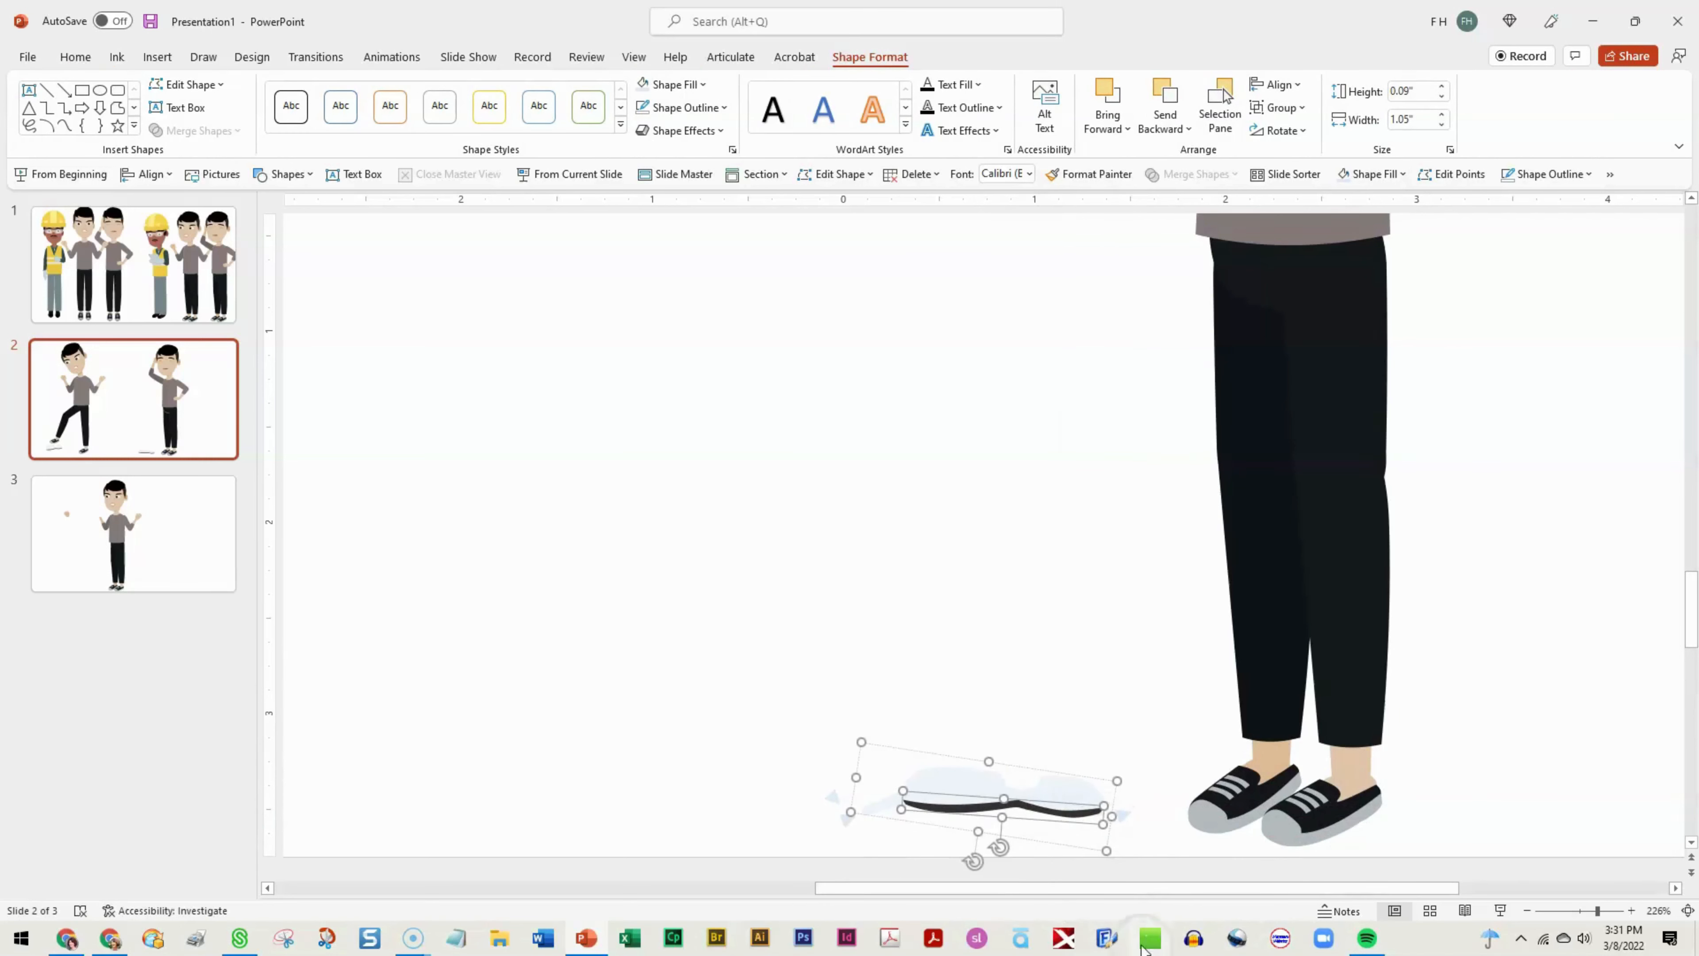
pyautogui.click(941, 626)
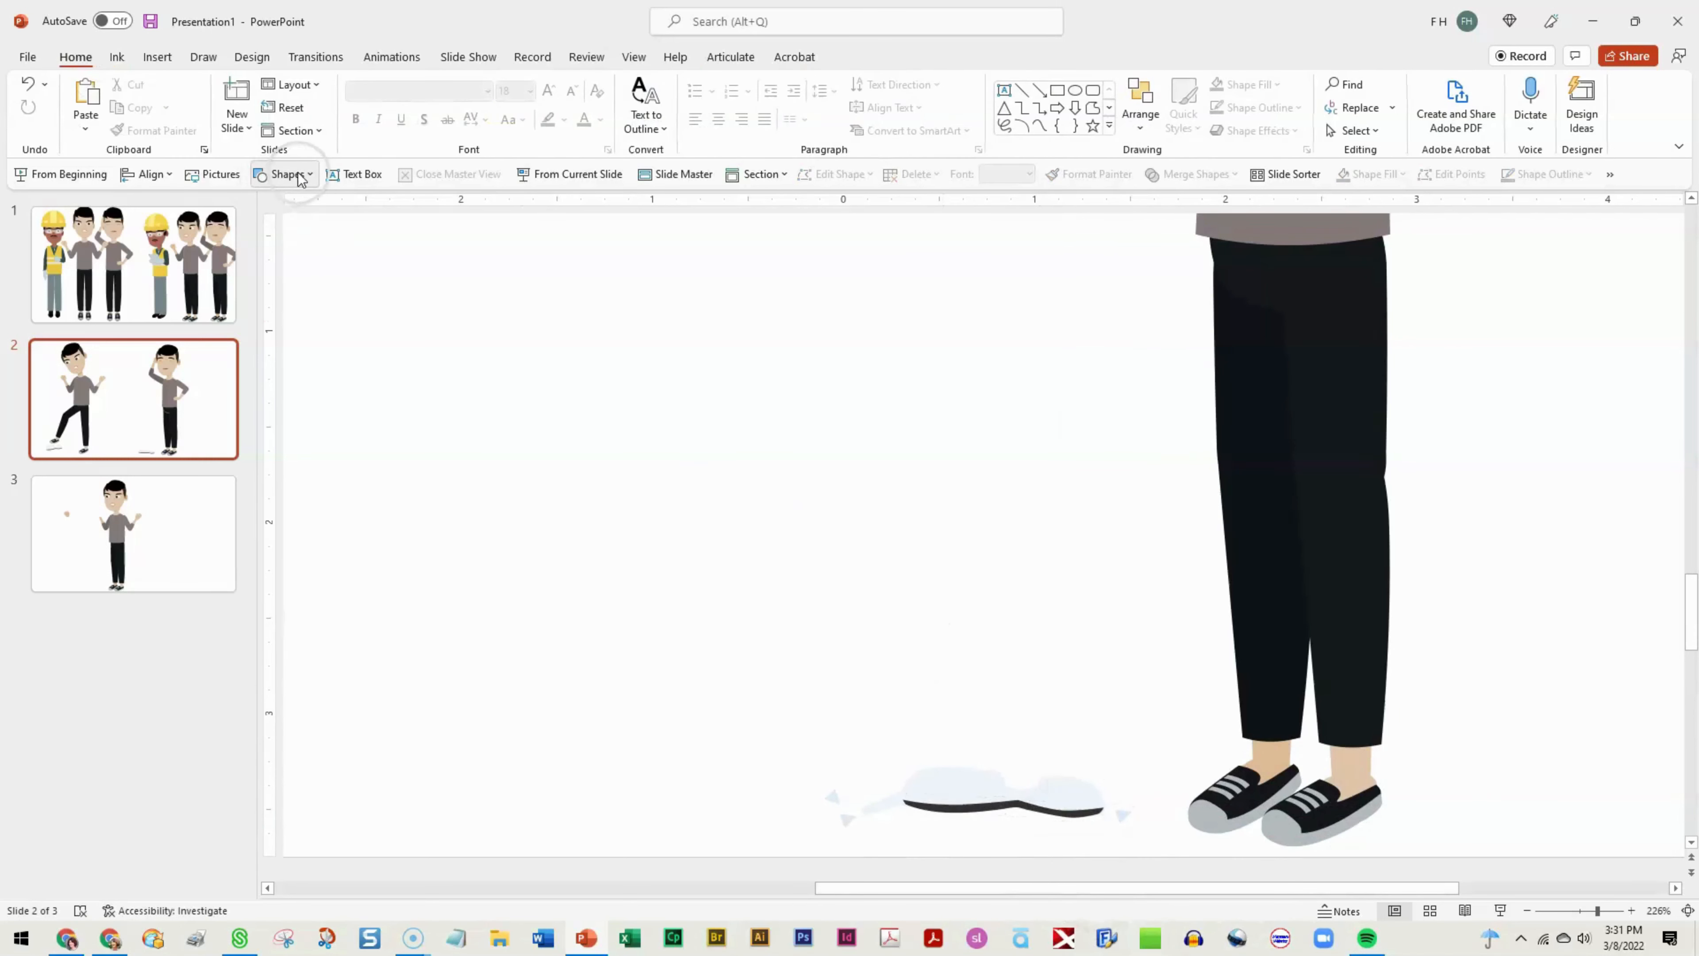
# - Draw a tiny moon shape about 0.05" high and 0.12" wide on the empty area near the glasses and fill it black
pyautogui.click(284, 175)
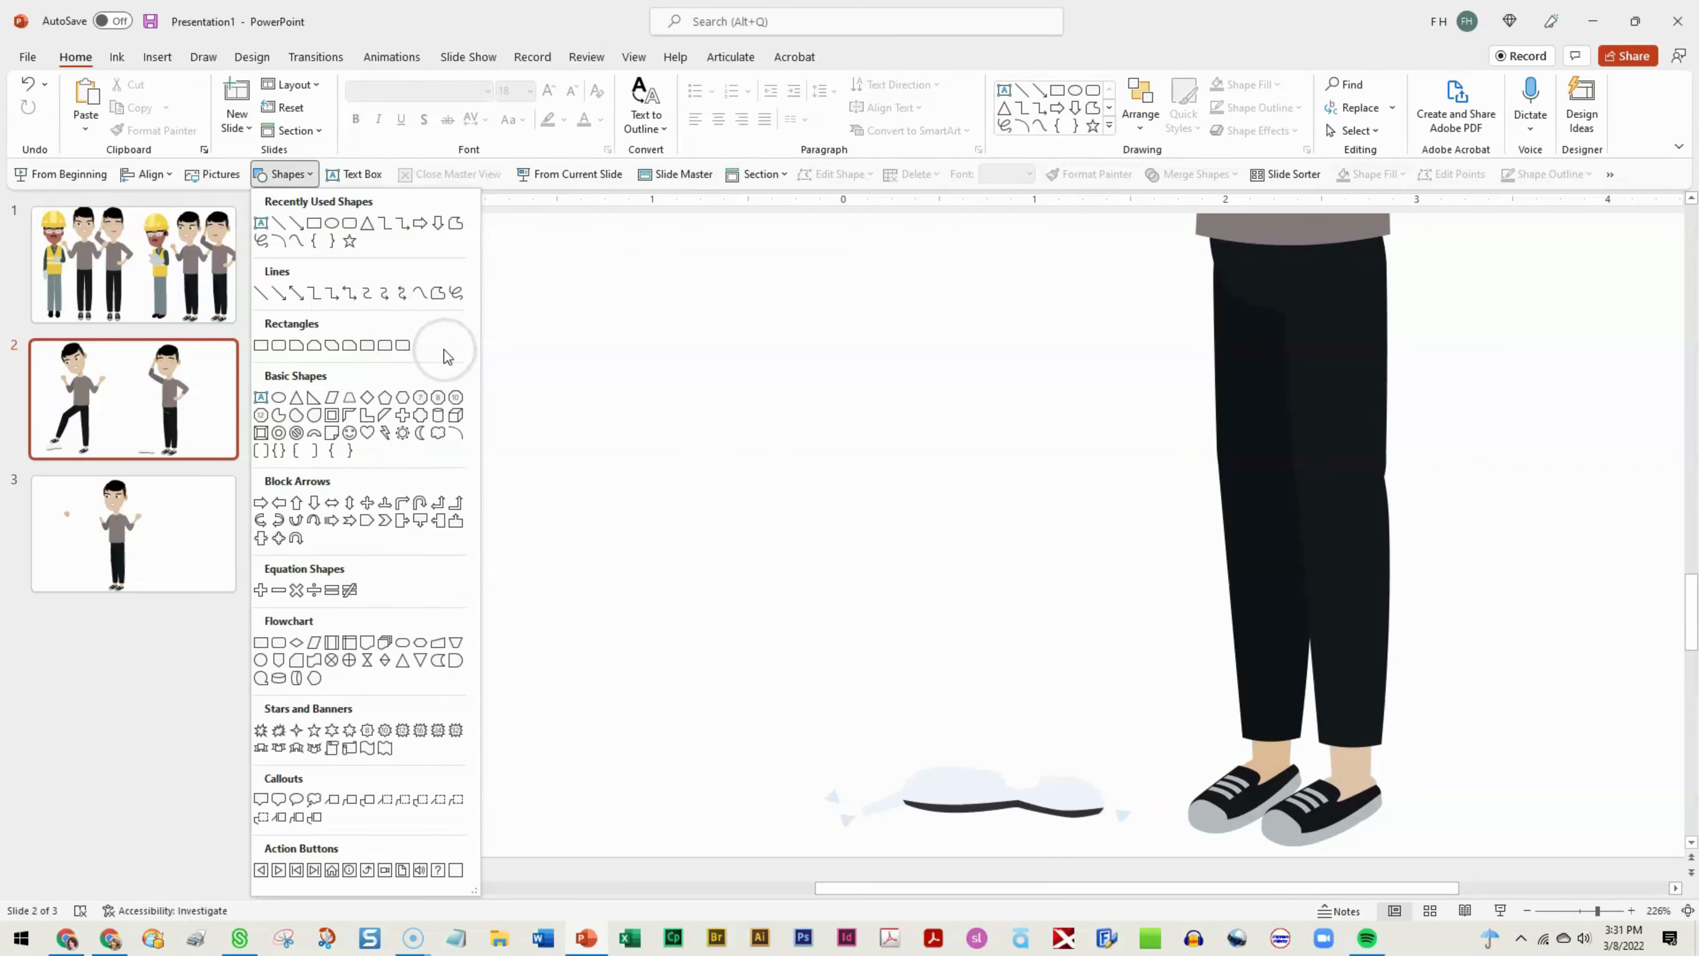
pyautogui.click(420, 433)
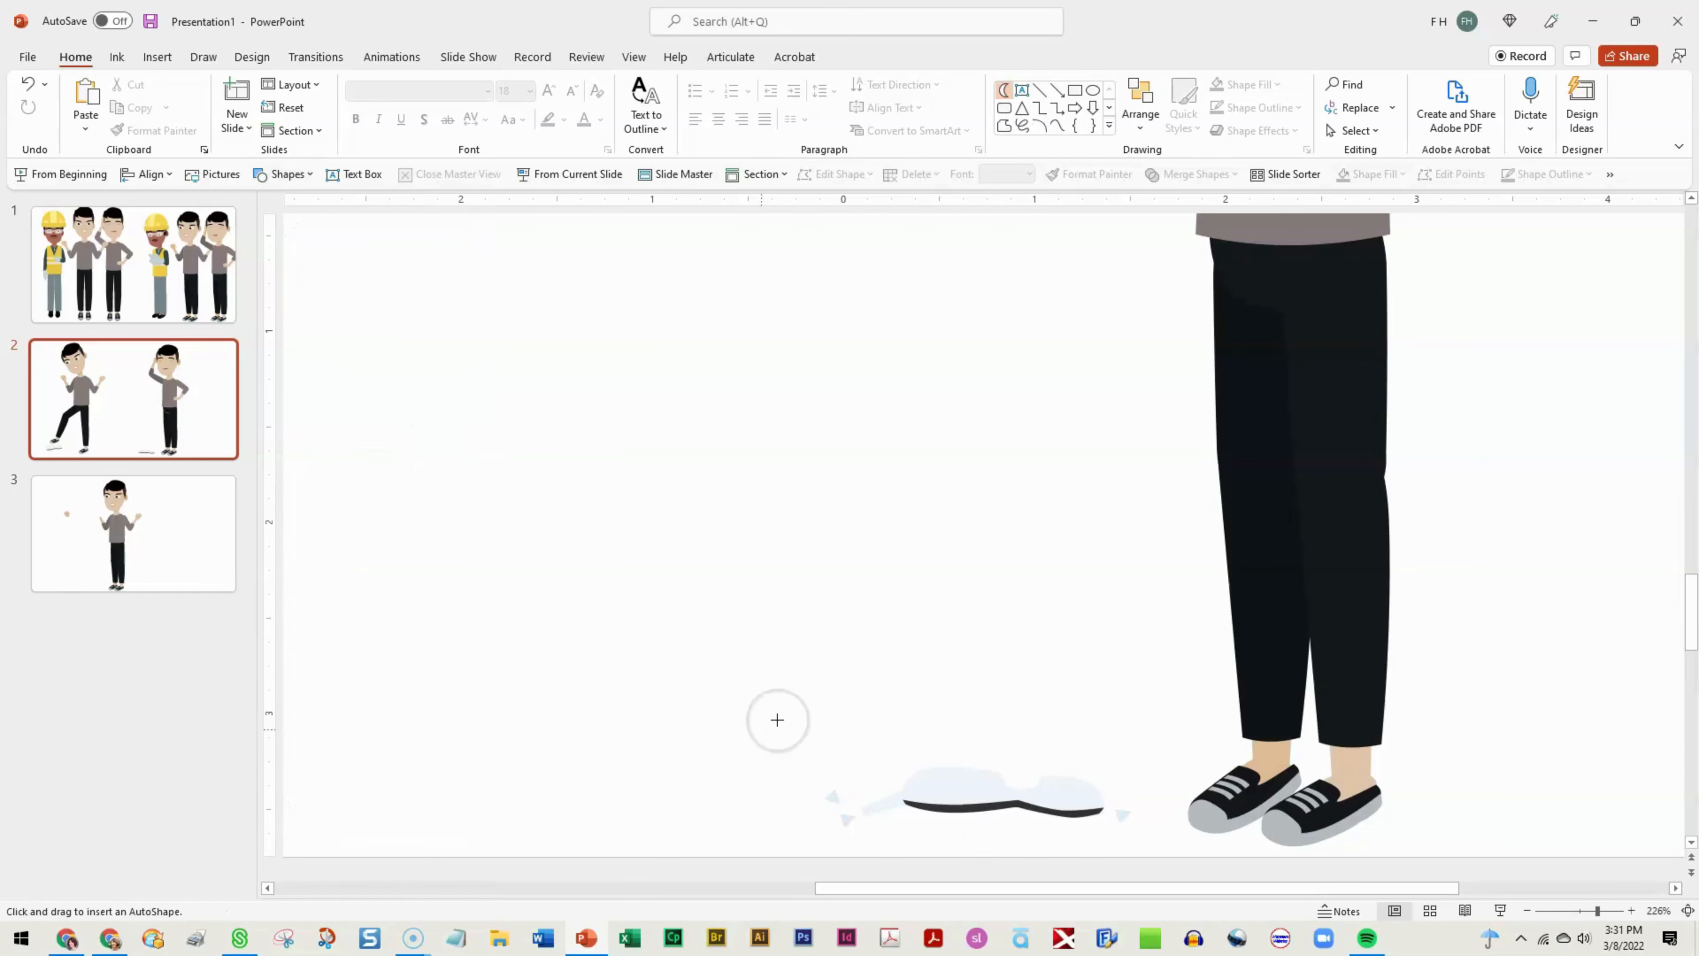
pyautogui.moveTo(736, 739); pyautogui.dragTo(756, 745)
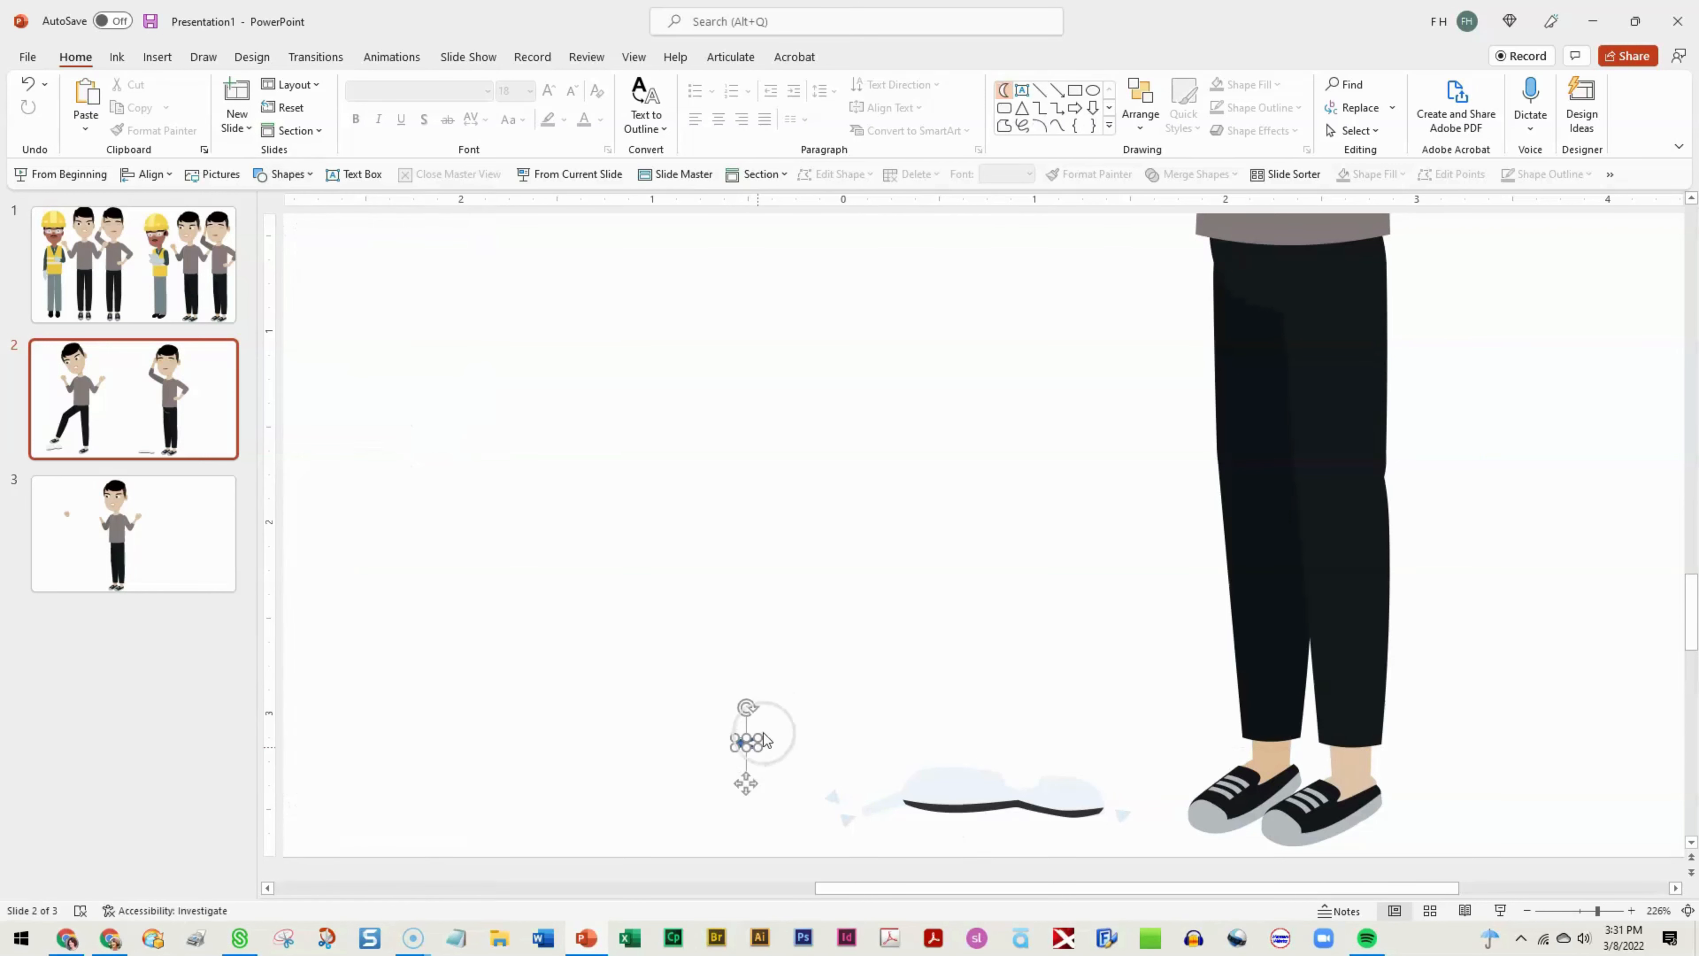
pyautogui.click(706, 91)
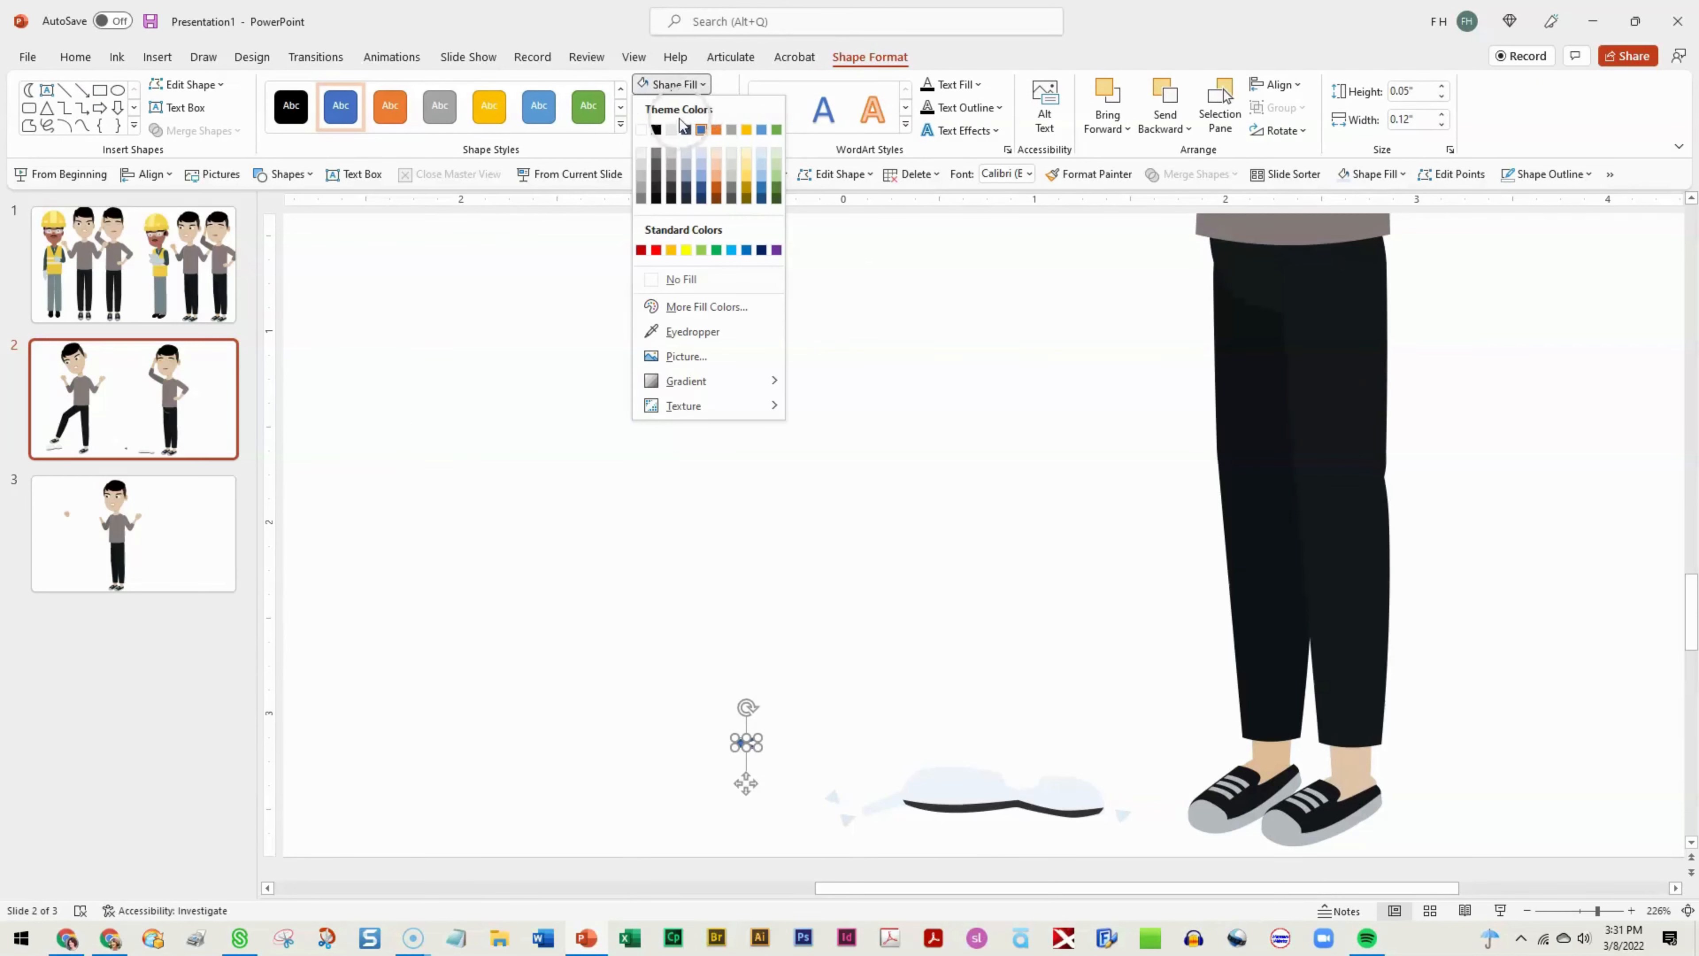
pyautogui.click(647, 122)
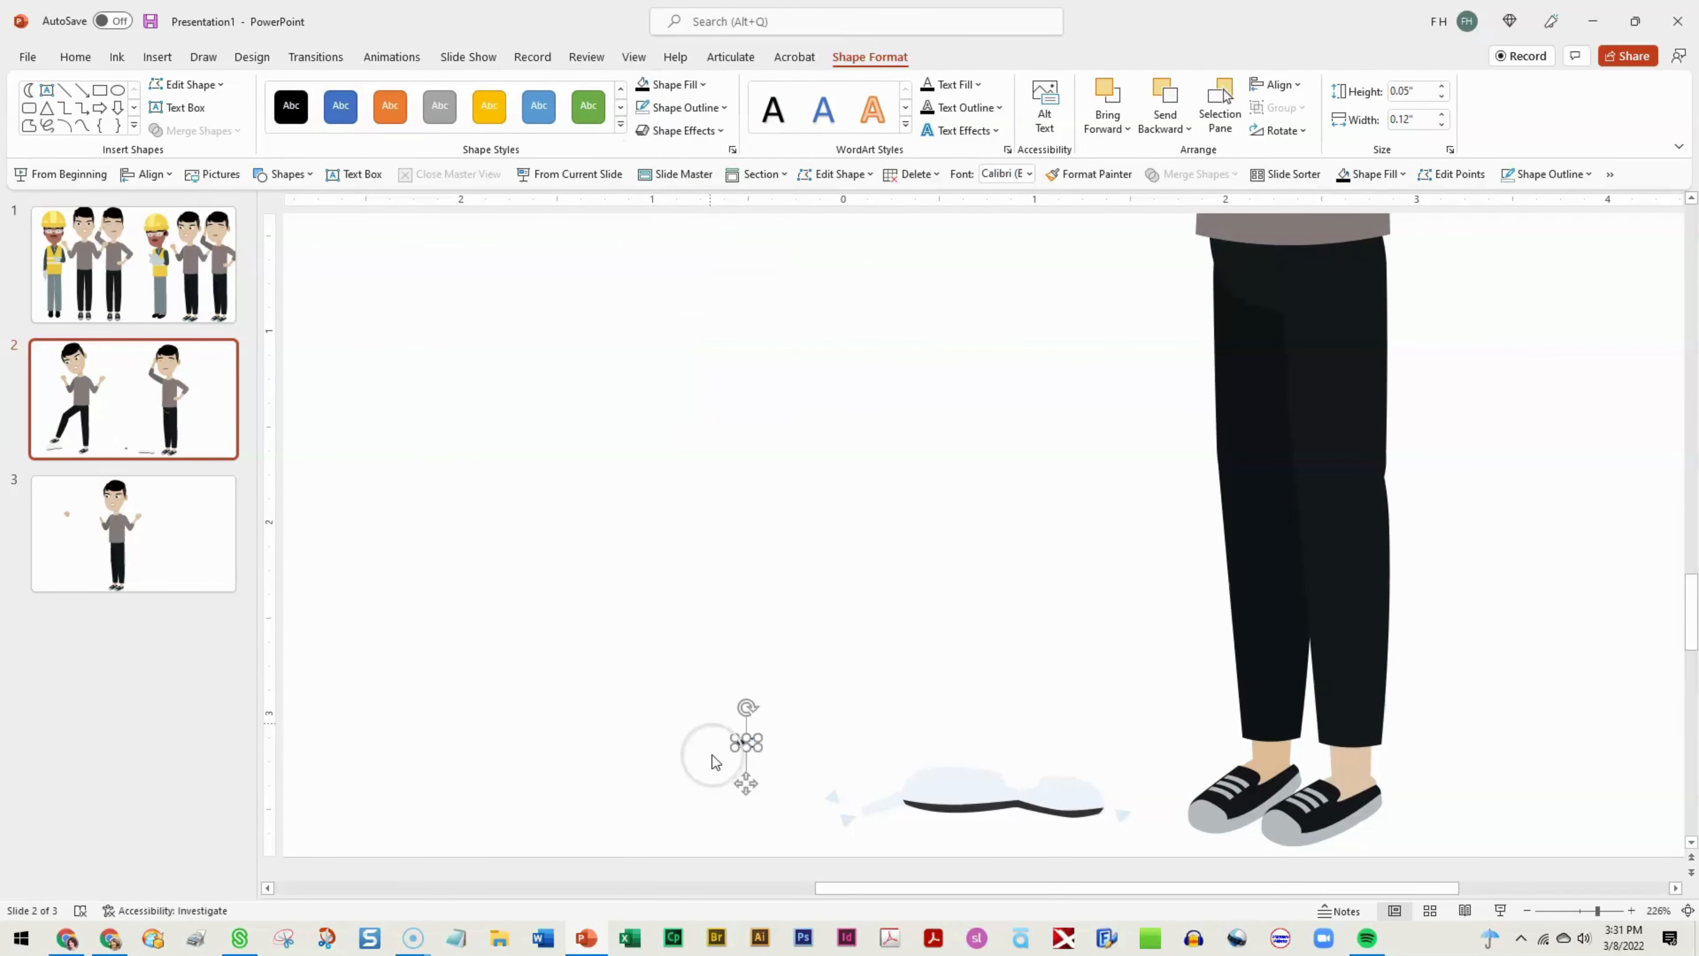
# - Rotate the black moon shape diagonally and place it just under the bridge of the glasses as a broken frame piece
pyautogui.moveTo(747, 707); pyautogui.dragTo(743, 745)
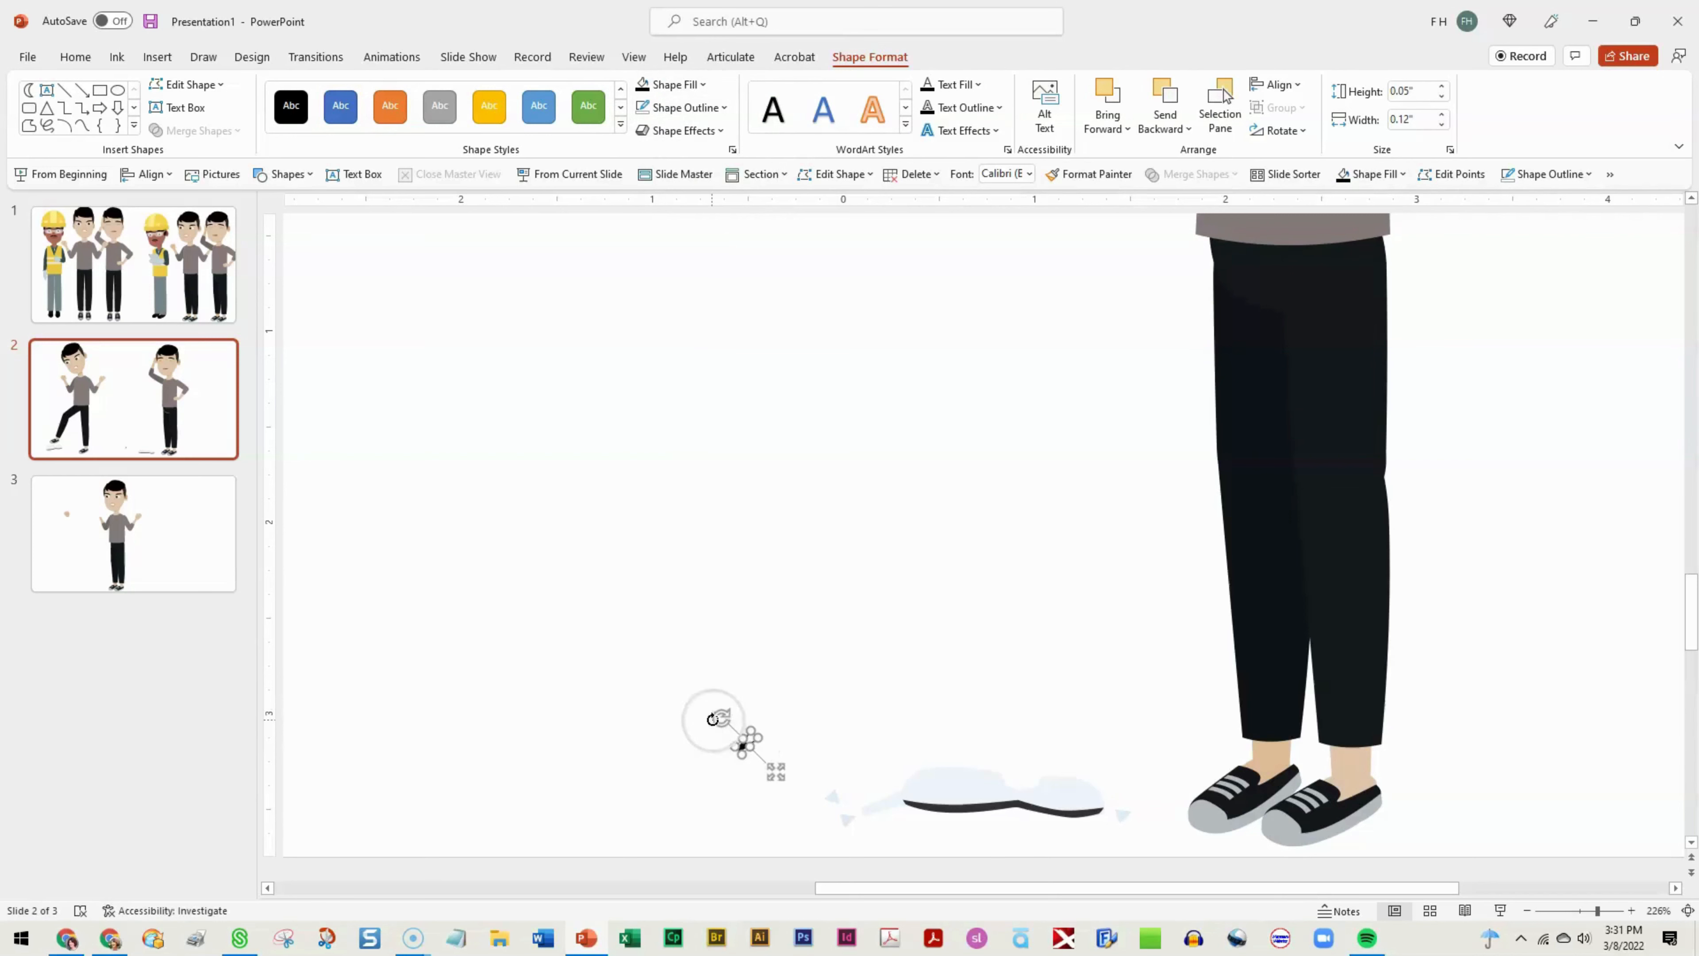
pyautogui.moveTo(745, 750); pyautogui.dragTo(1004, 829)
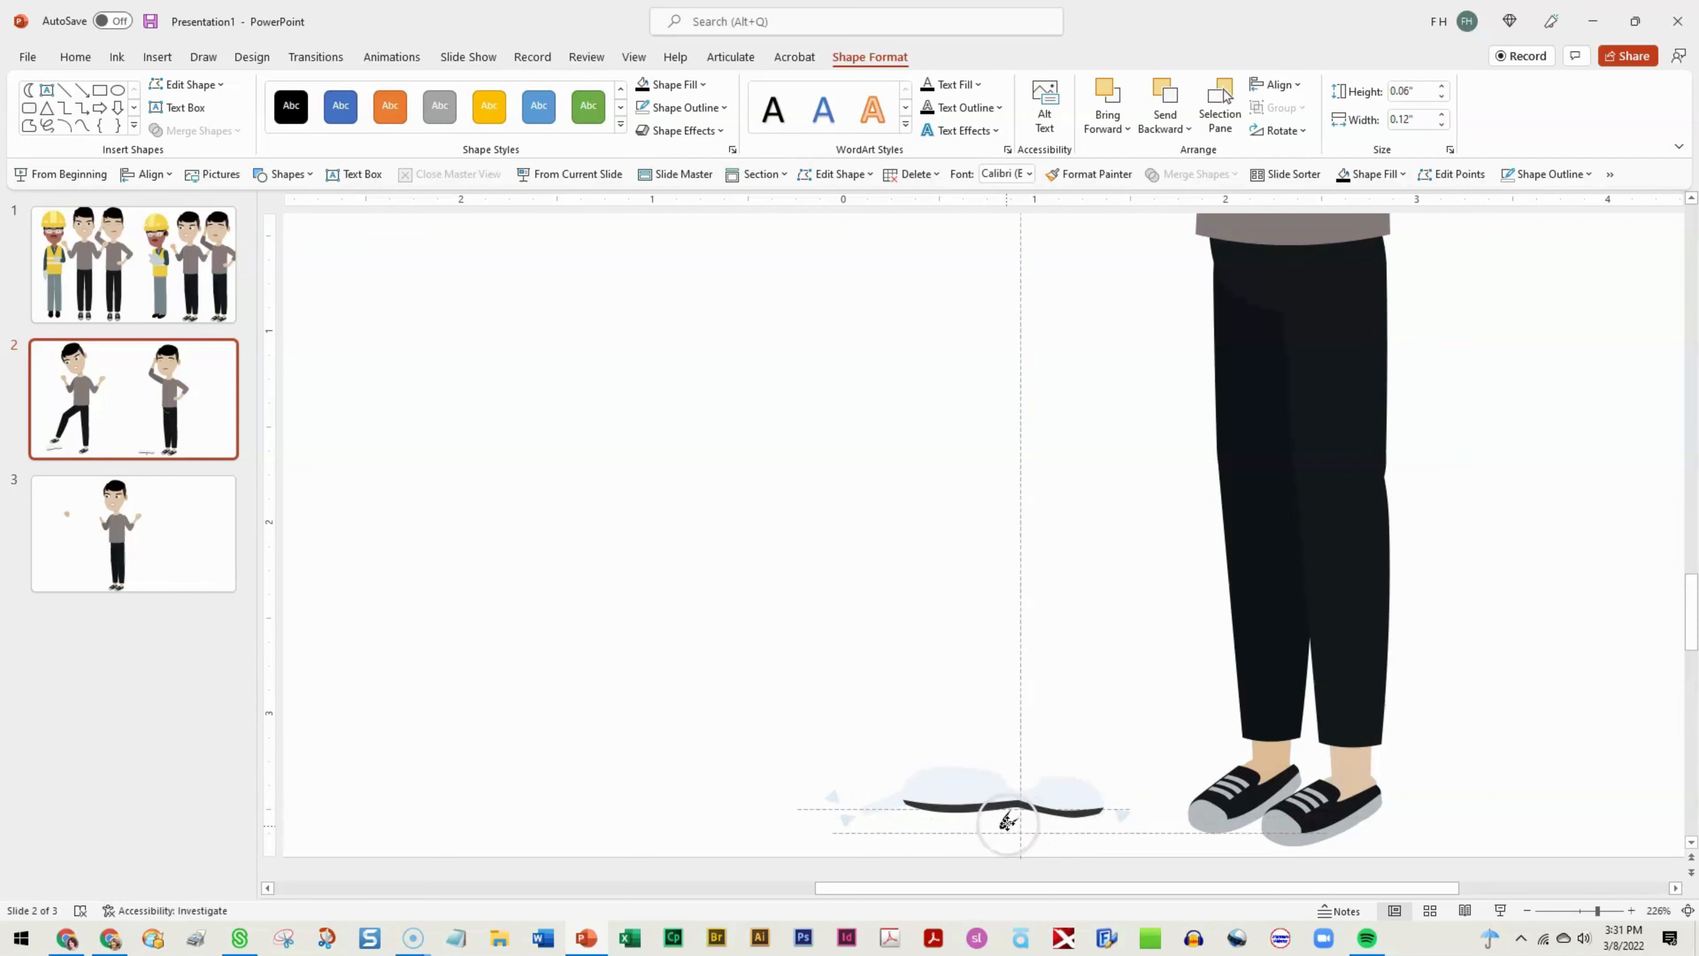
pyautogui.click(1012, 549)
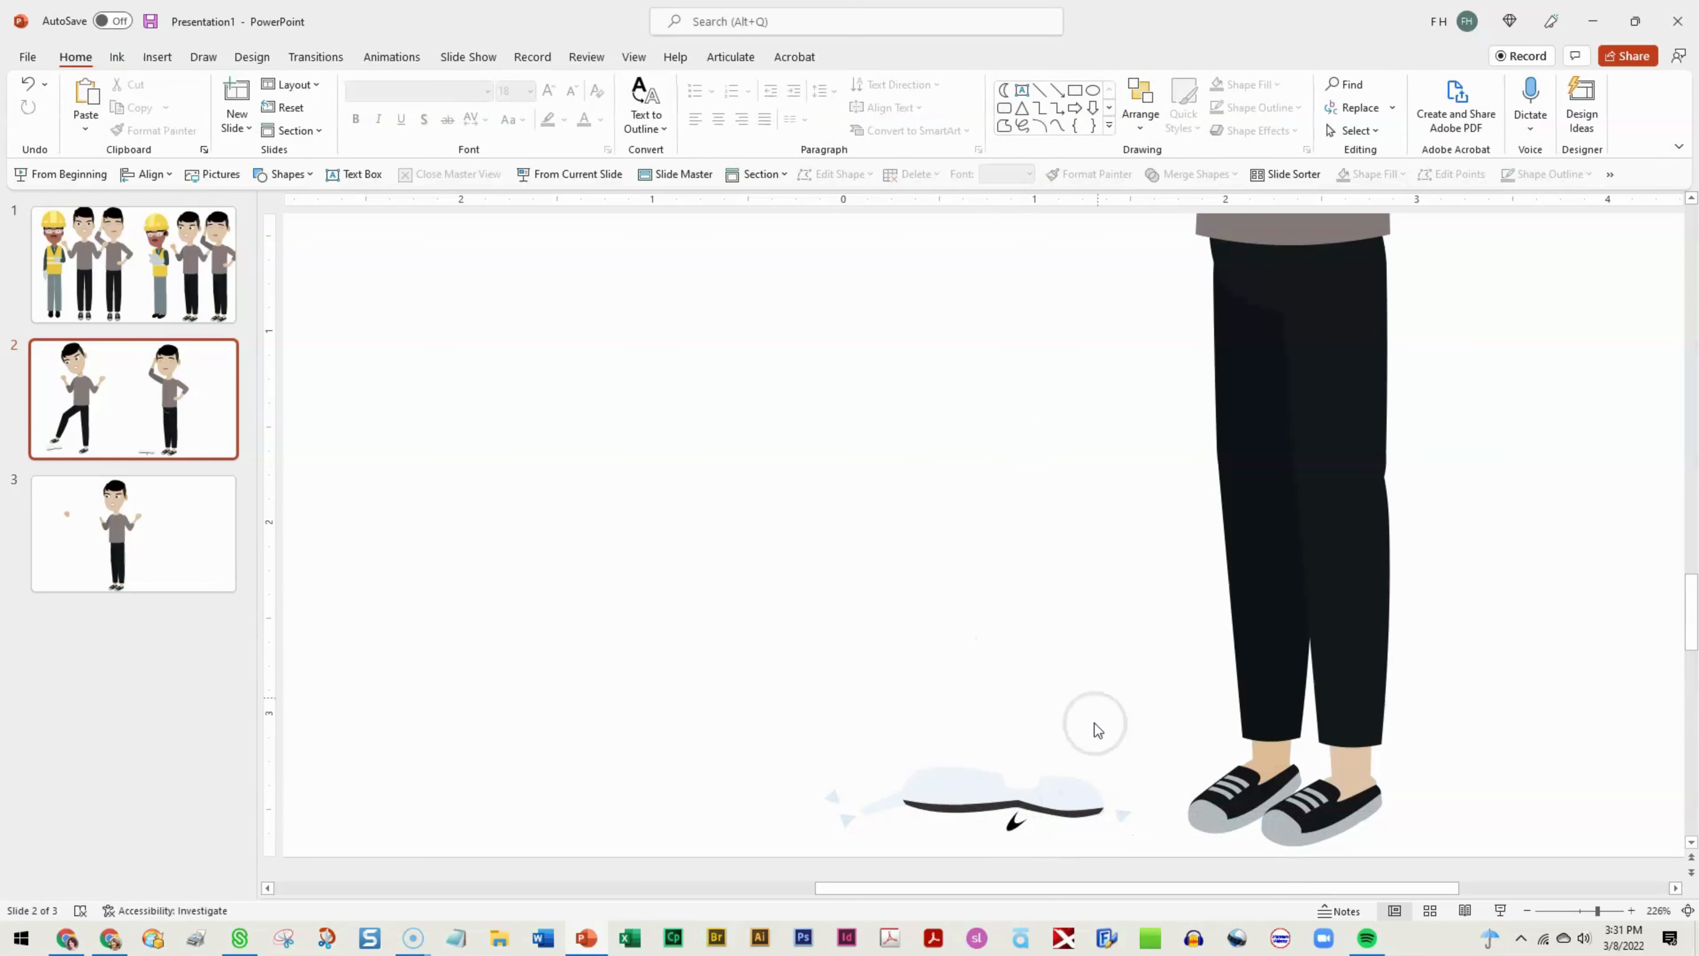
# - Group all parts of the standing teen on slide 2 together with the broken glasses and shards
pyautogui.click(1583, 911)
pyautogui.scroll(-1, 1170, 630)
pyautogui.scroll(-1, 1170, 630)
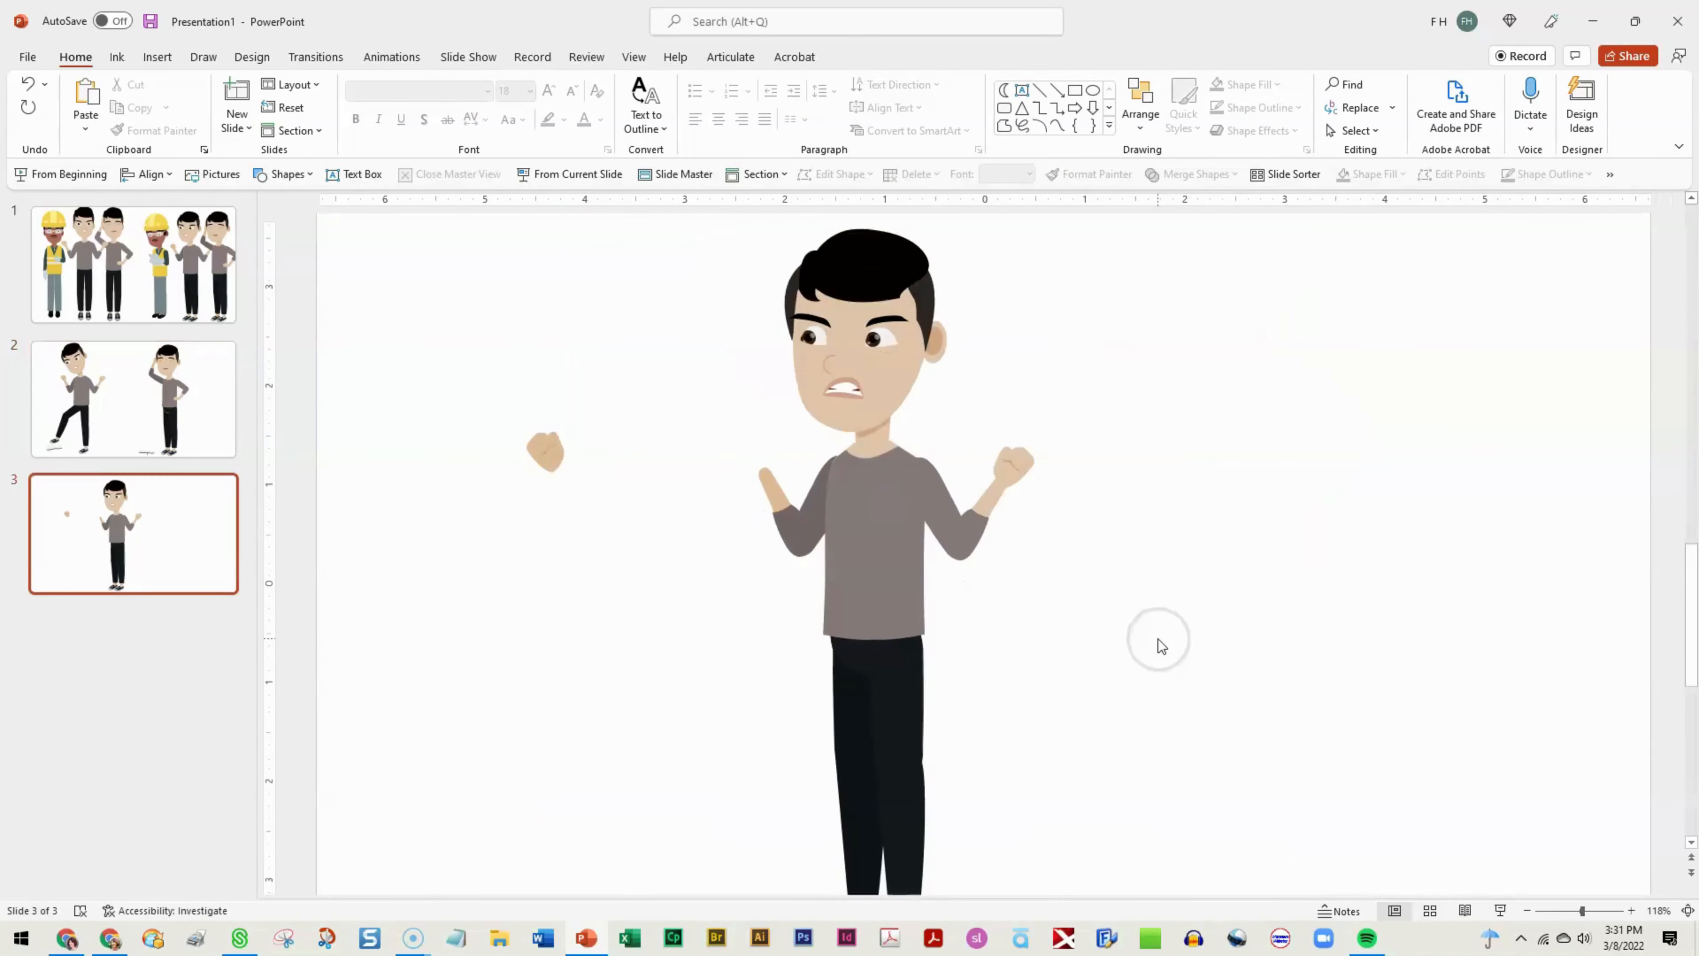
pyautogui.scroll(1, 1161, 641)
pyautogui.click(187, 450)
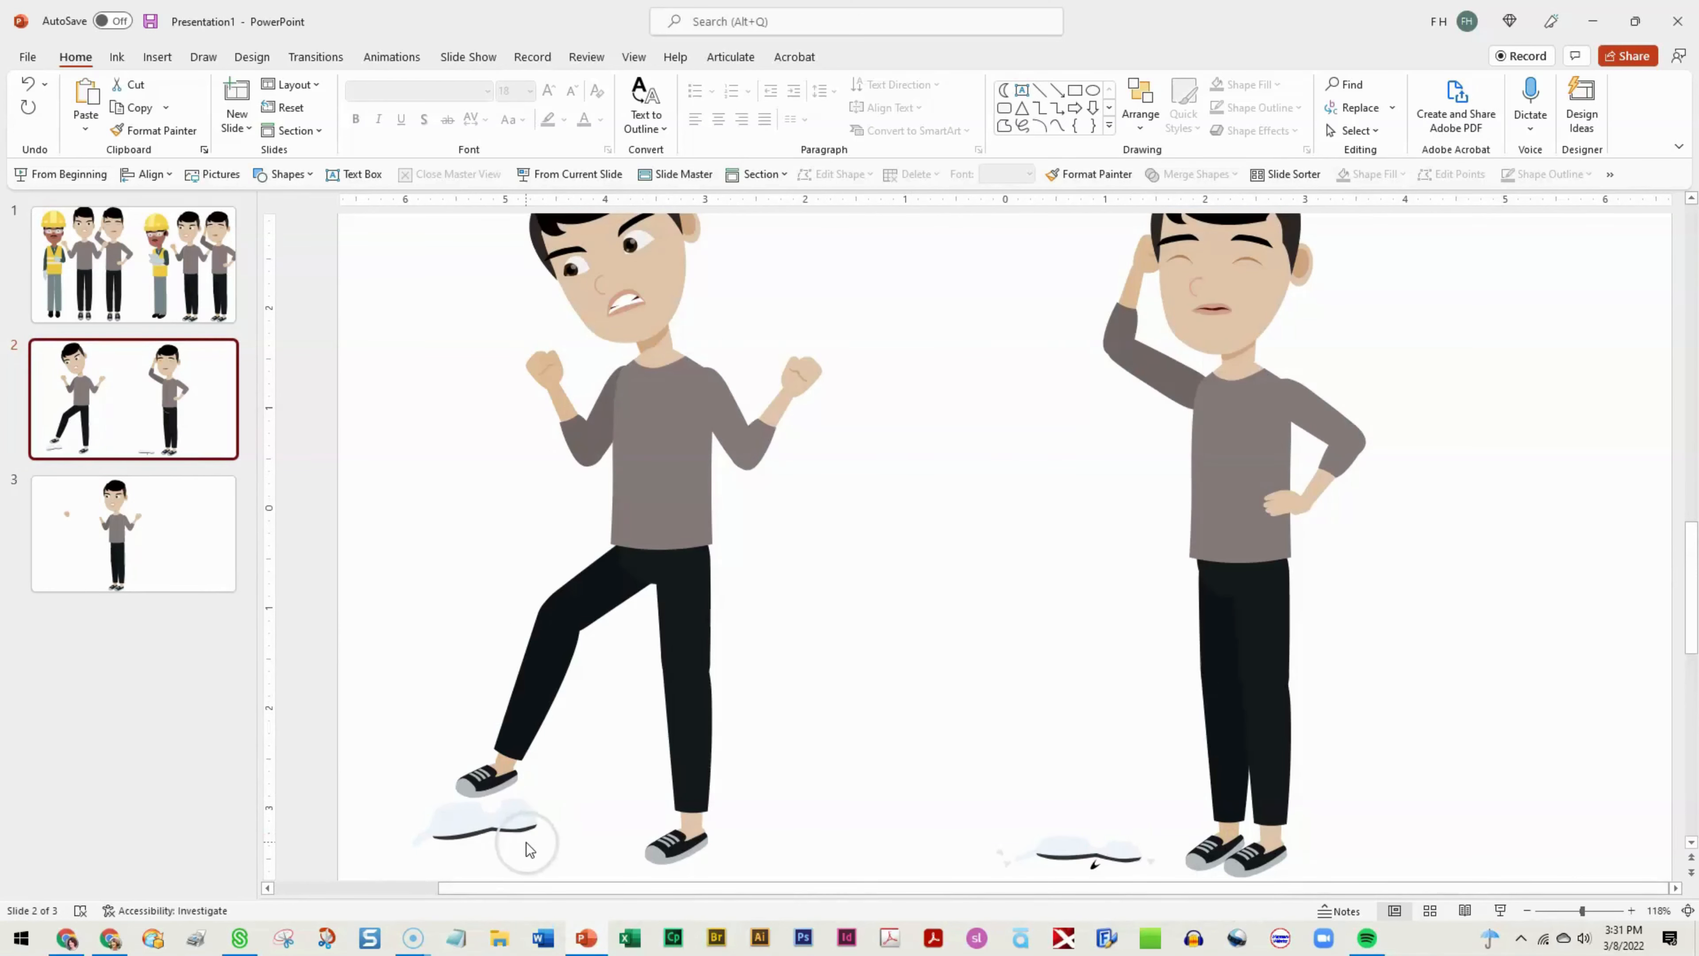
pyautogui.click(1570, 912)
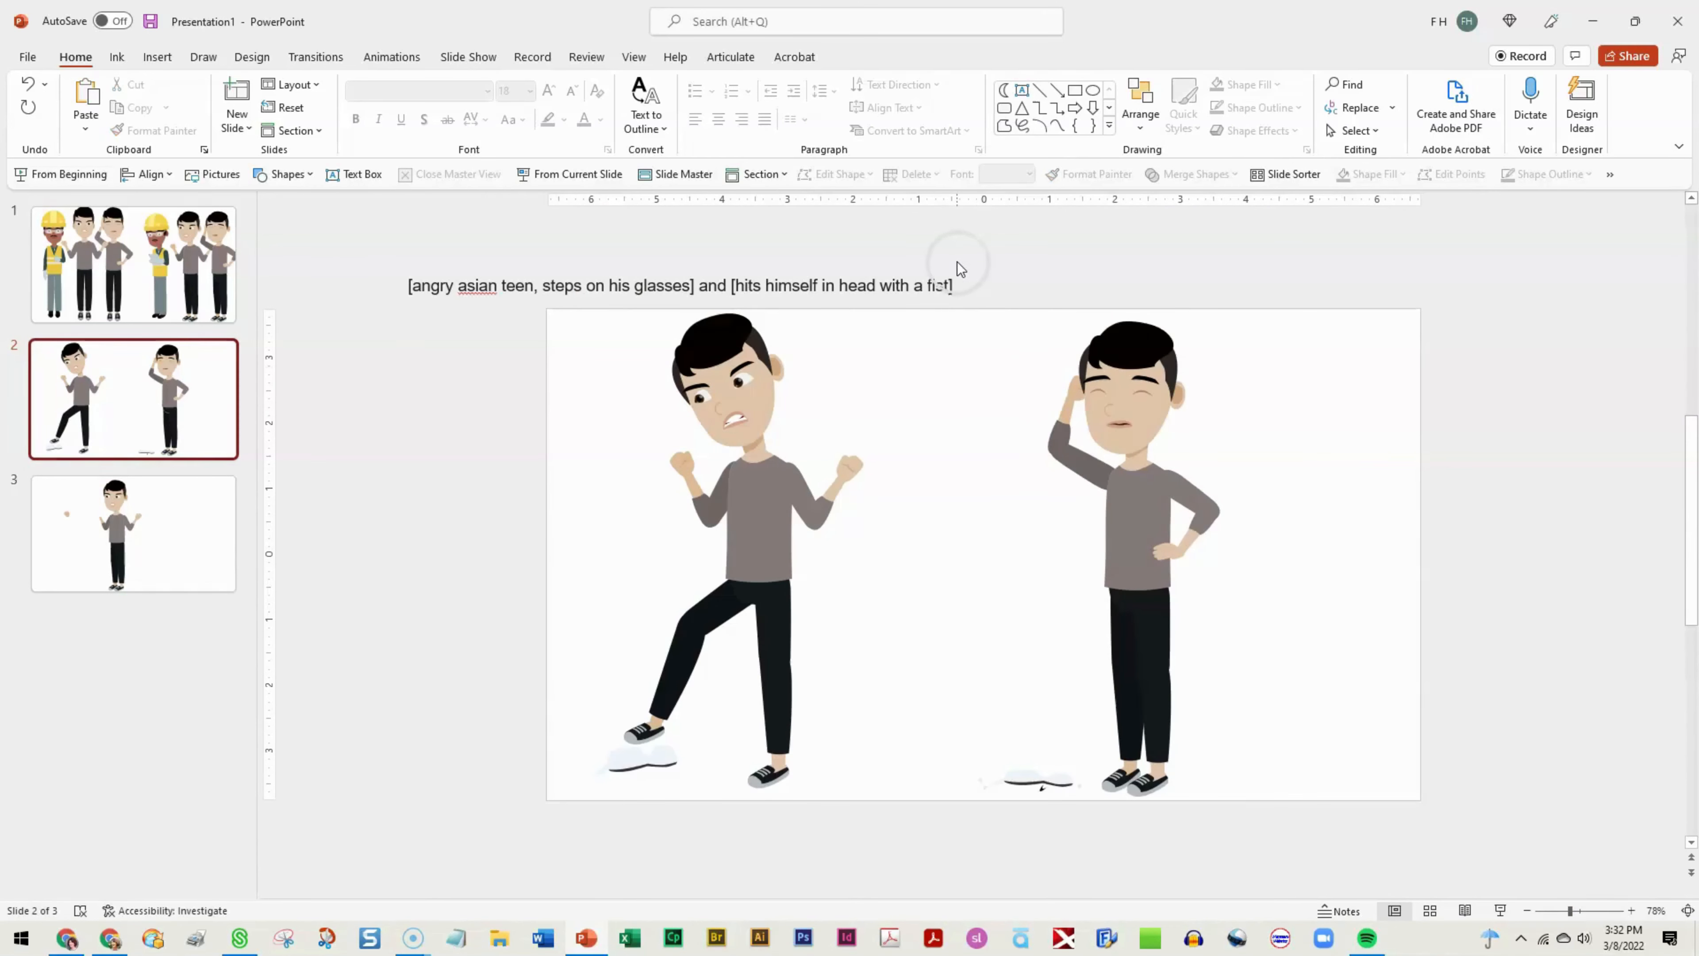
pyautogui.moveTo(956, 261); pyautogui.dragTo(1295, 883)
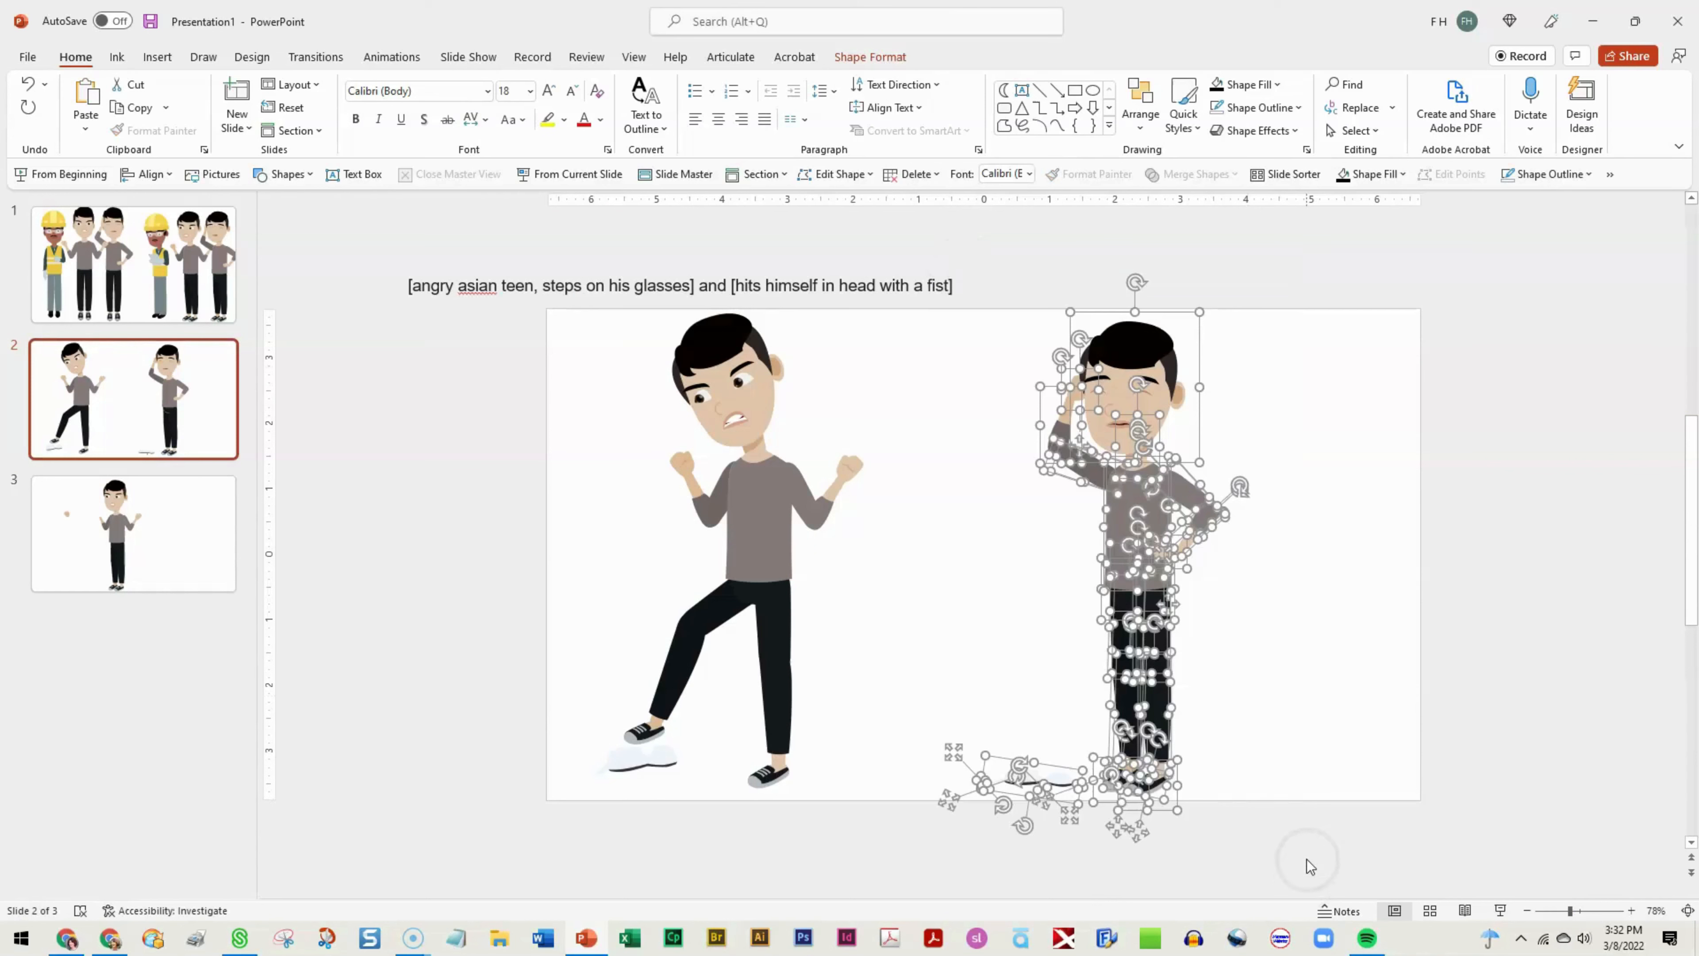
pyautogui.hotkey('ctrl', 'g')
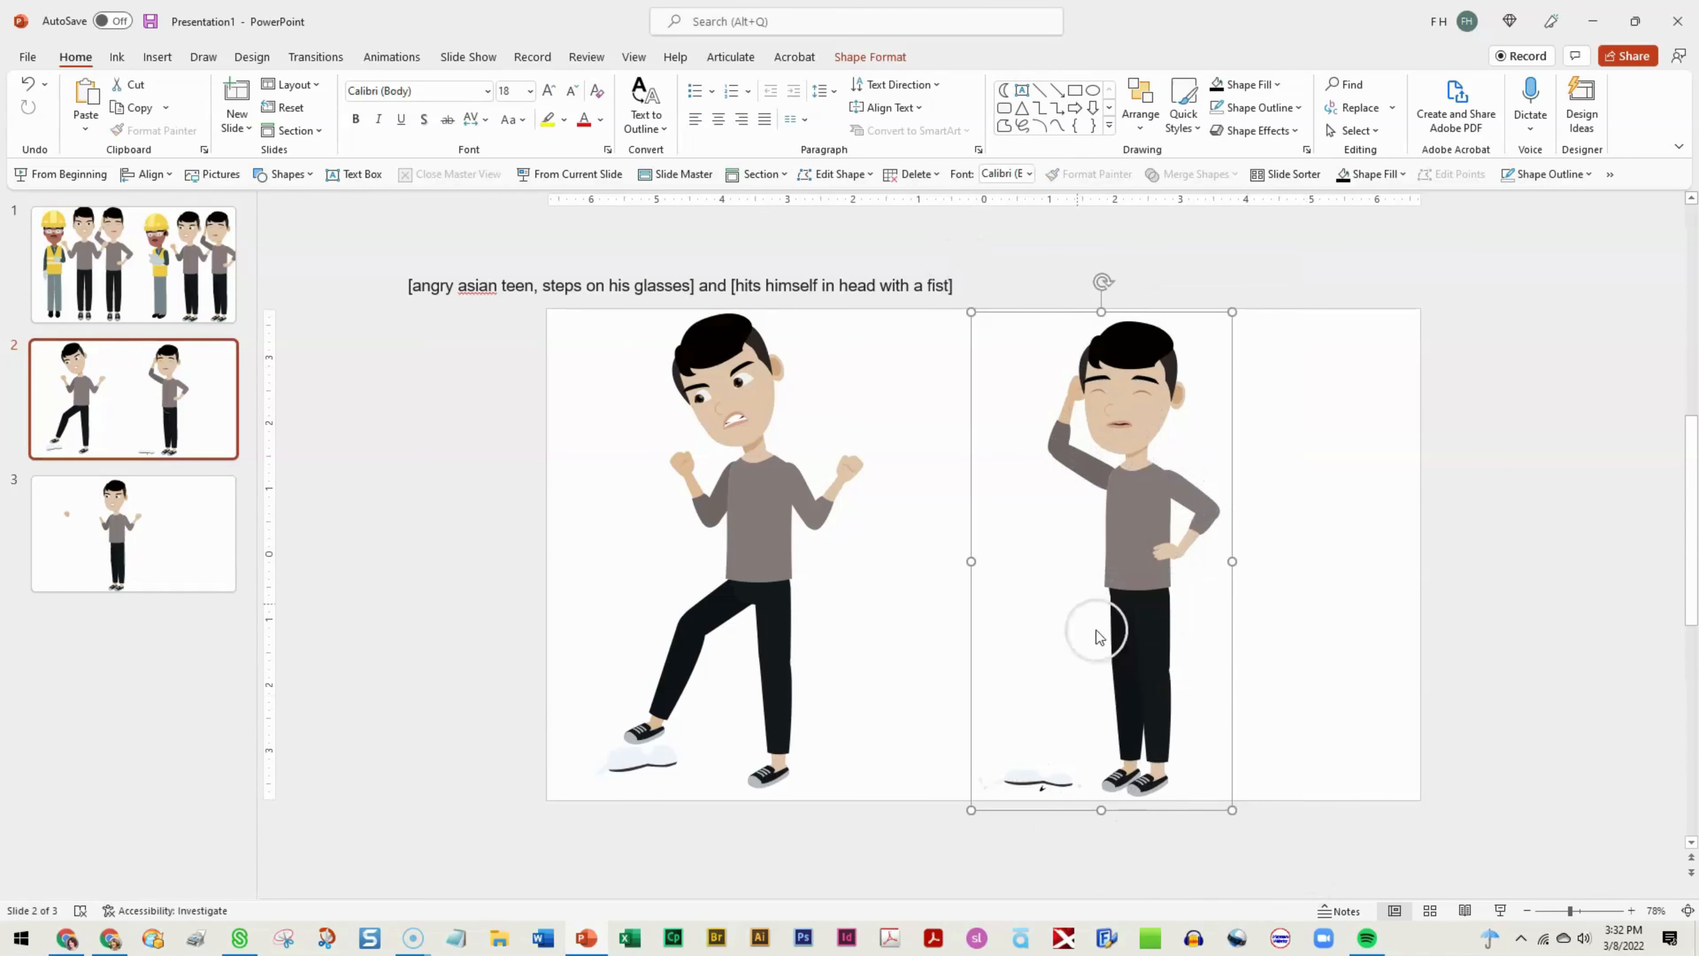
# - Examine the file formats offered for saving the grouped standing teen as a picture, and leave without saving
pyautogui.rightClick(1136, 573)
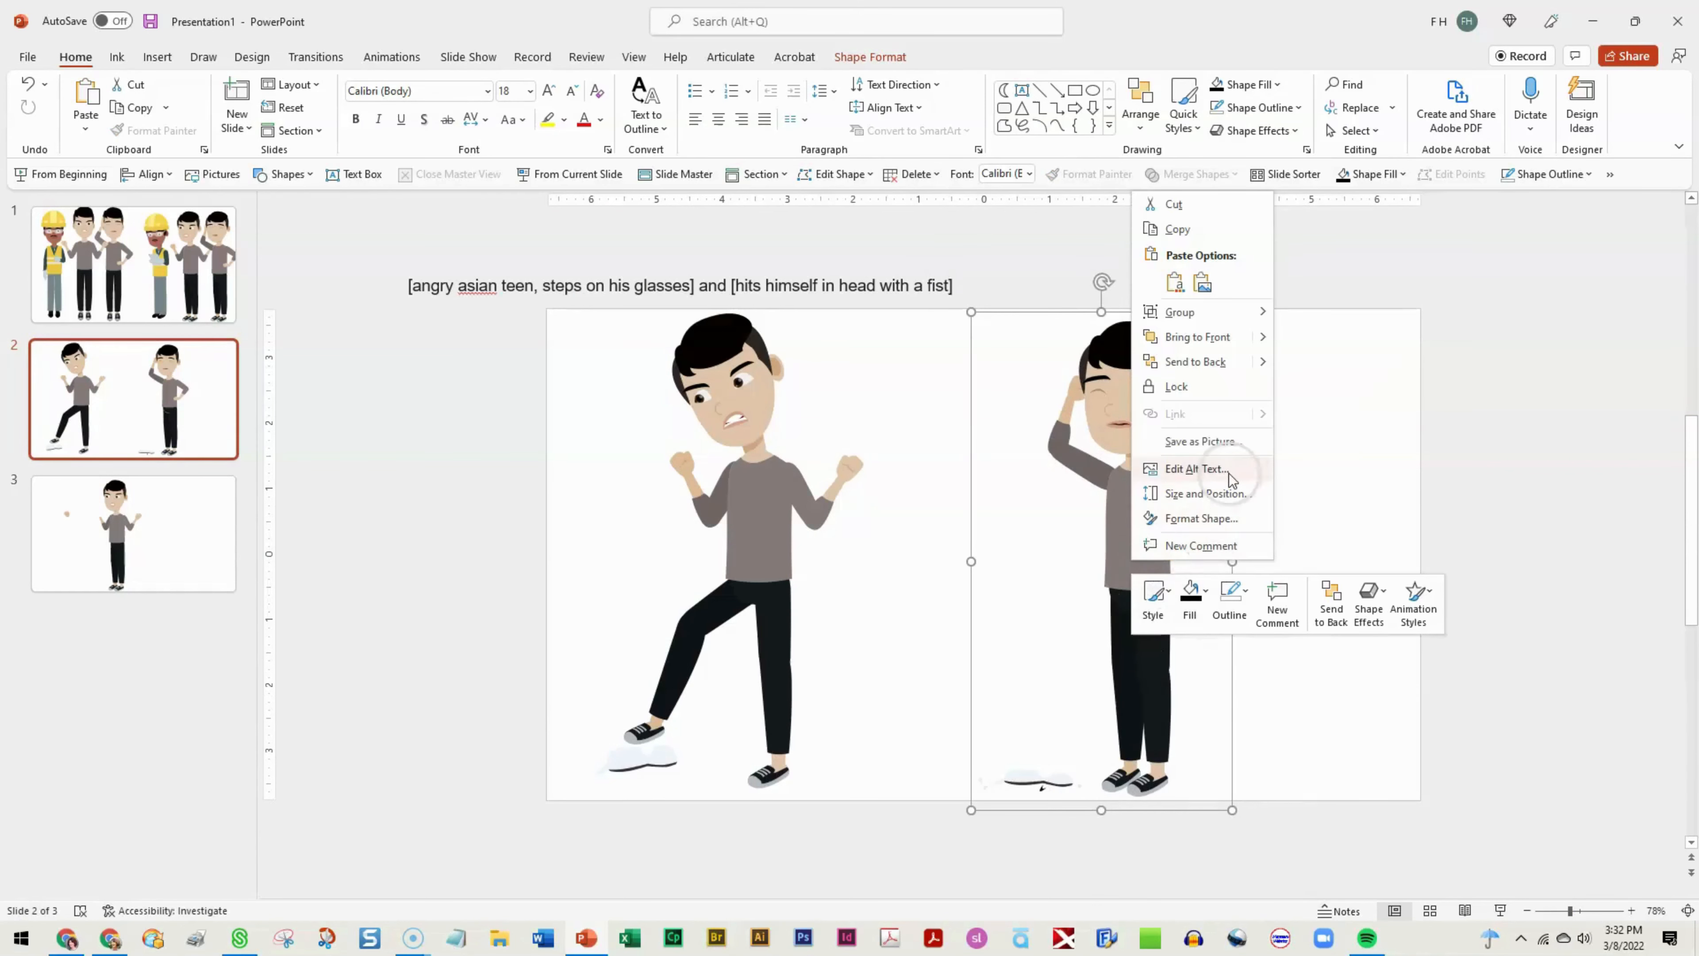
pyautogui.click(1230, 444)
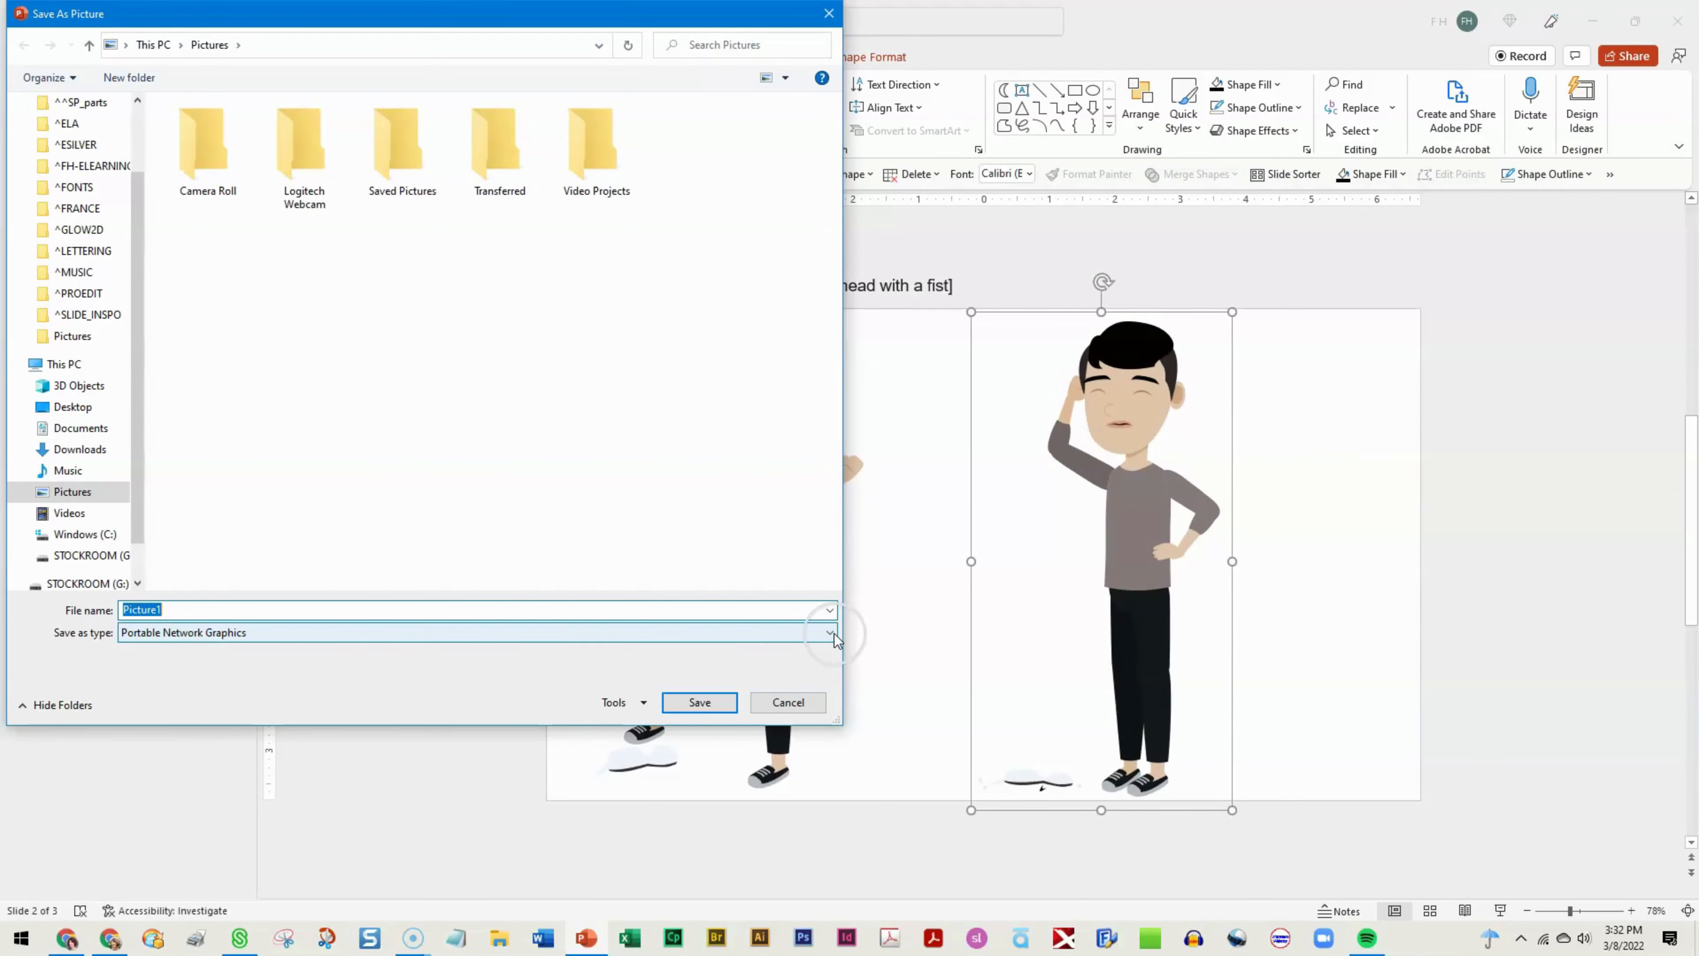
pyautogui.click(834, 639)
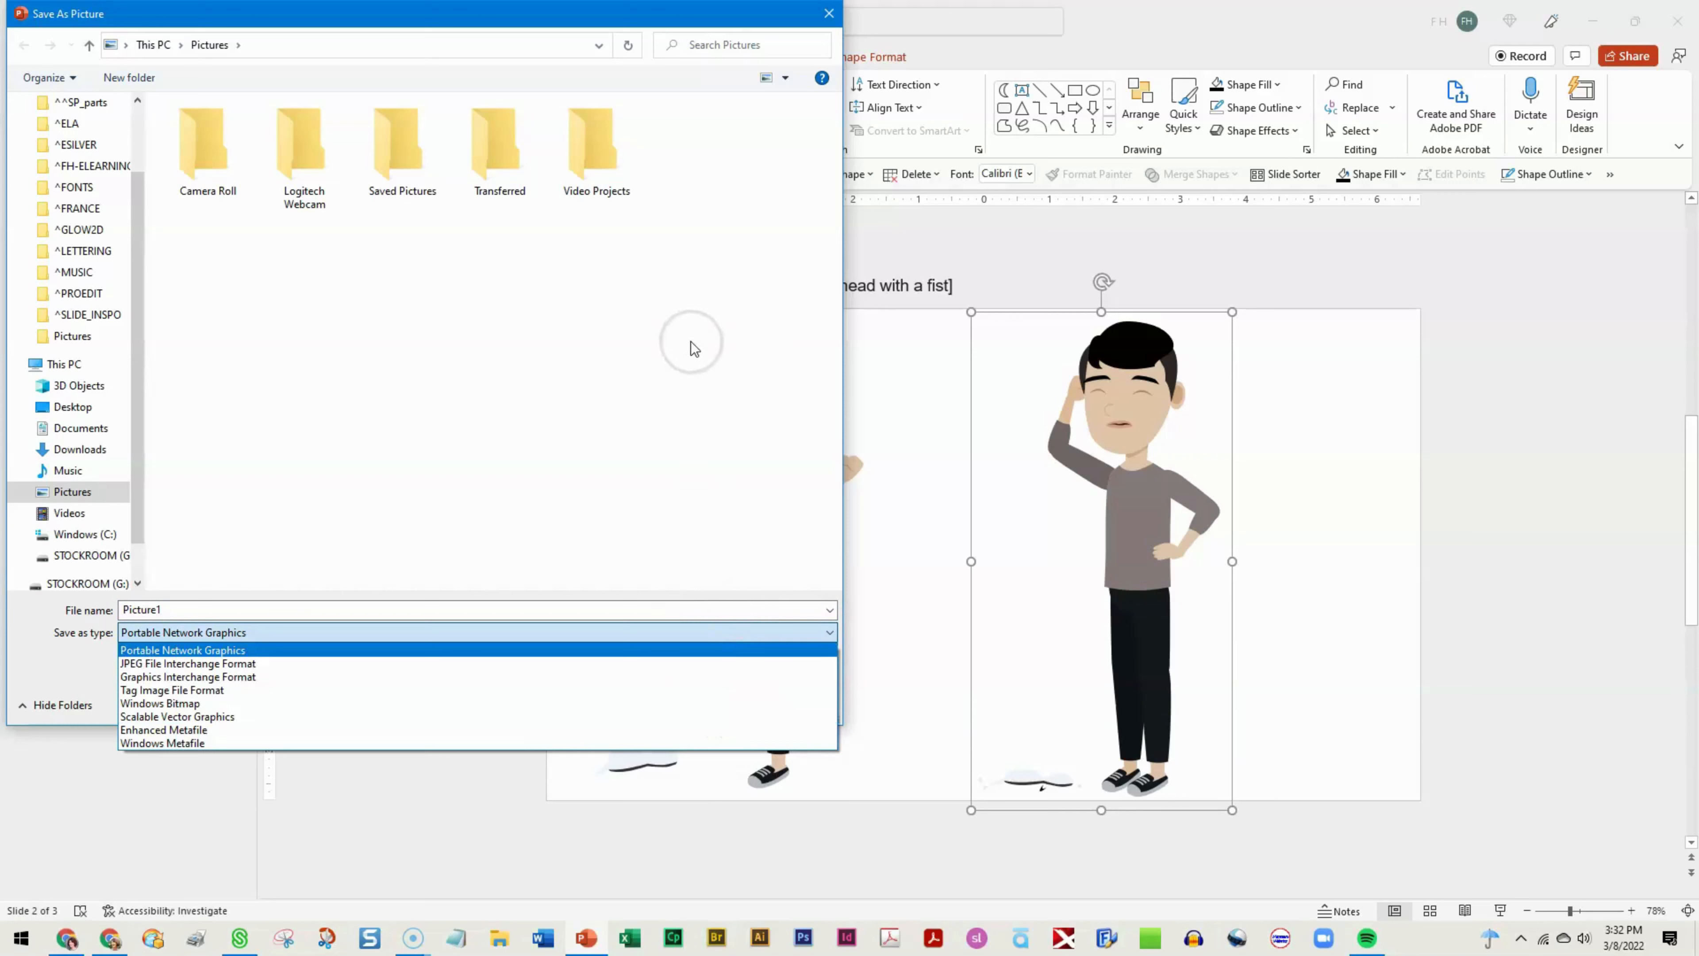
pyautogui.click(1367, 377)
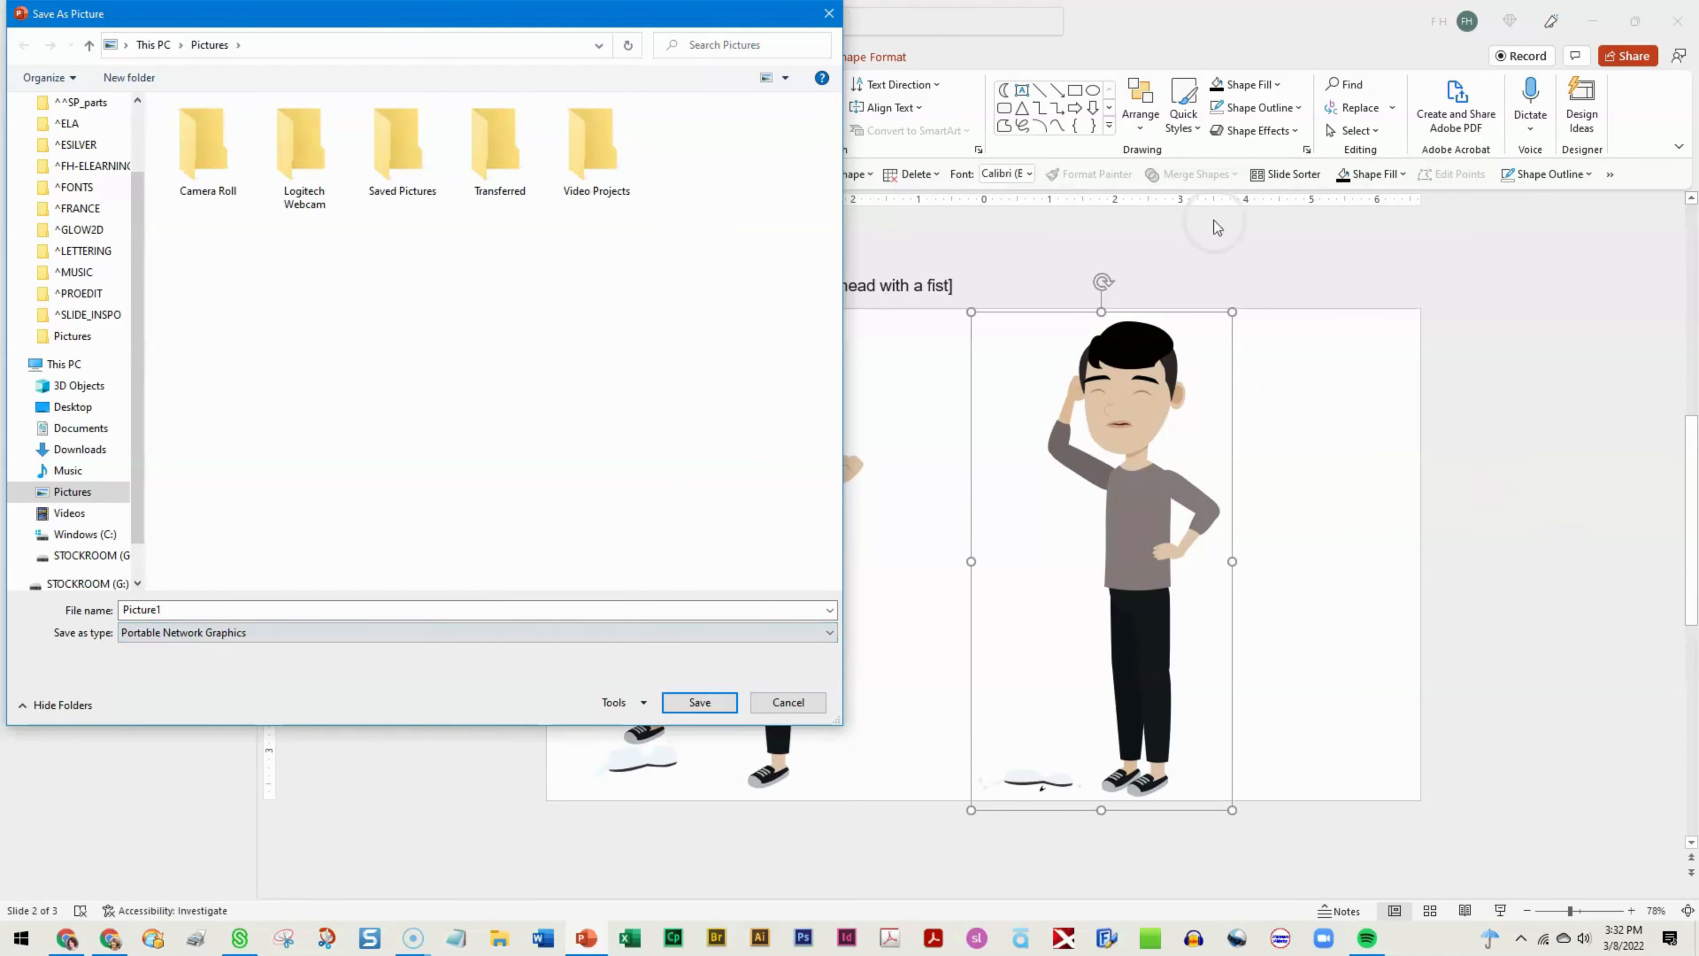
pyautogui.click(829, 16)
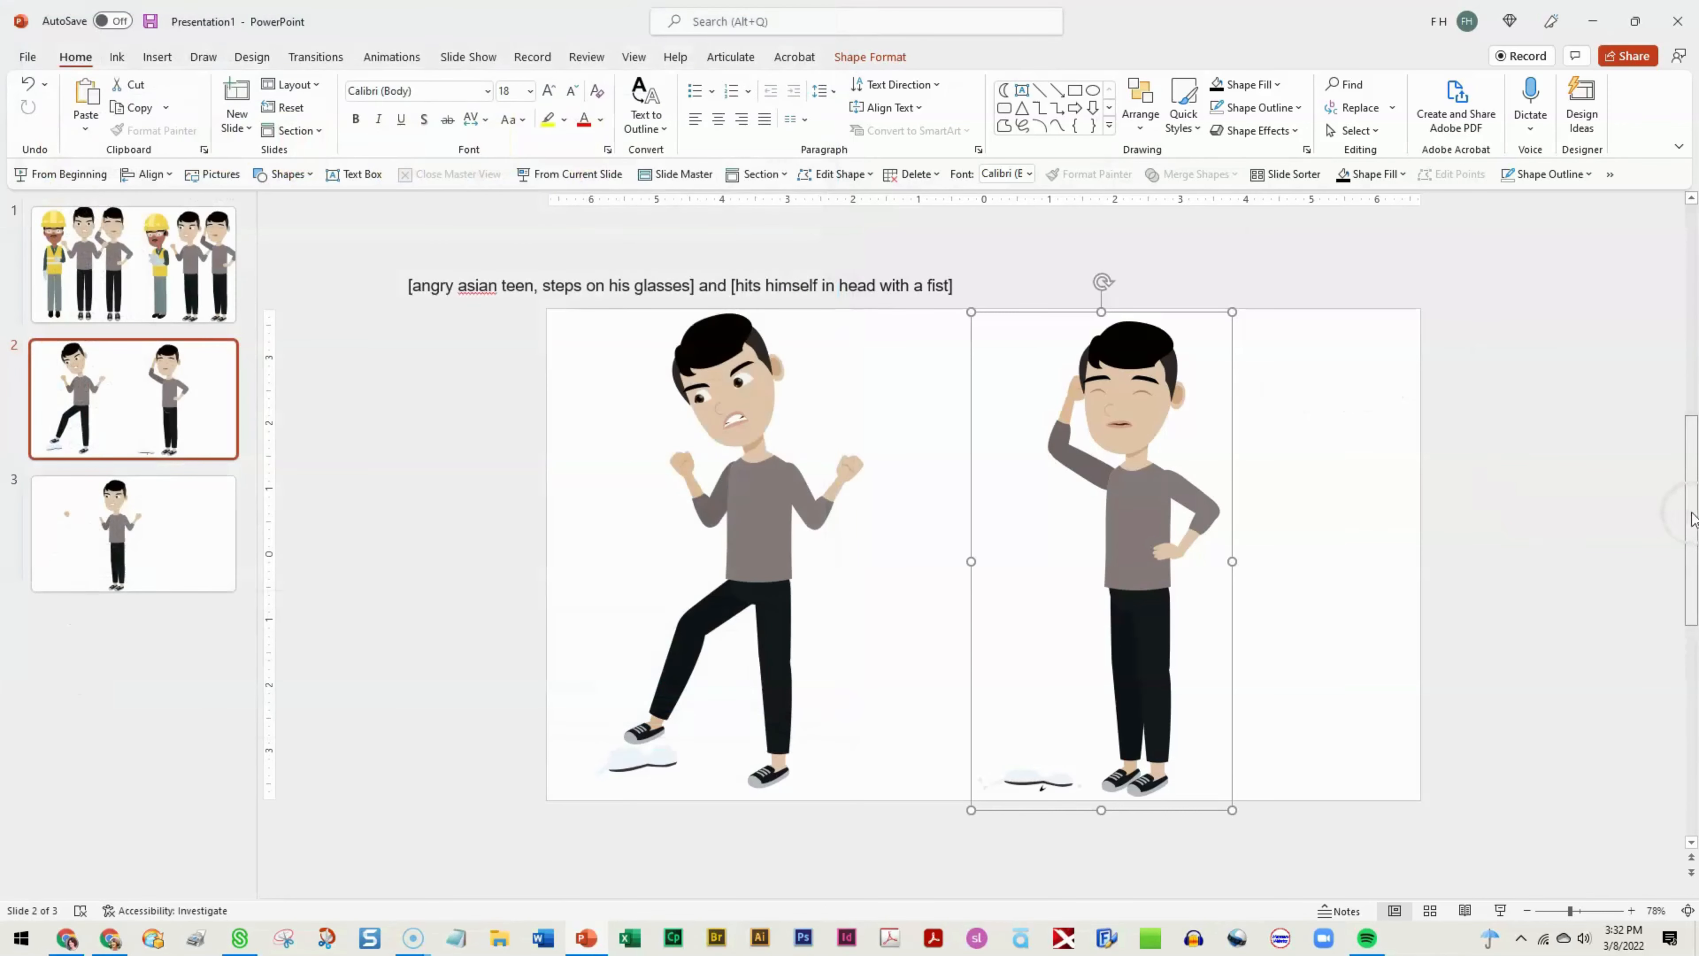
pyautogui.click(1532, 540)
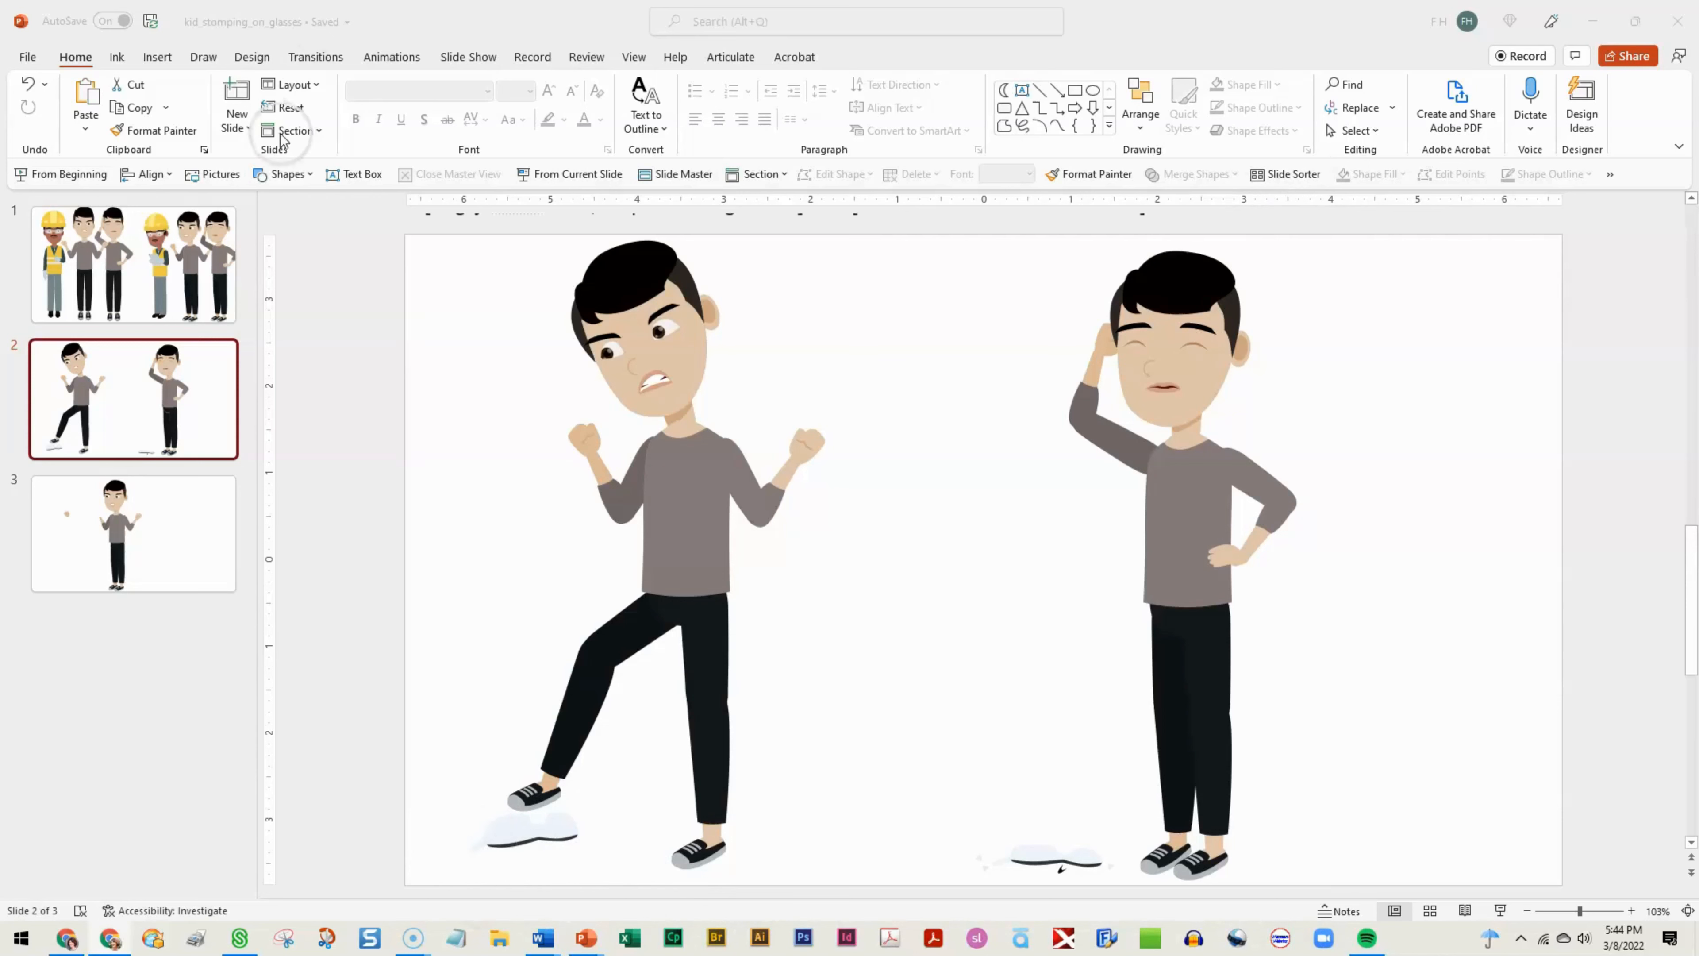
# - Add an explosion shape about 0.39" high and 0.49" wide under the stomping teen's raised shoe and fill it gold
pyautogui.click(311, 174)
pyautogui.click(311, 176)
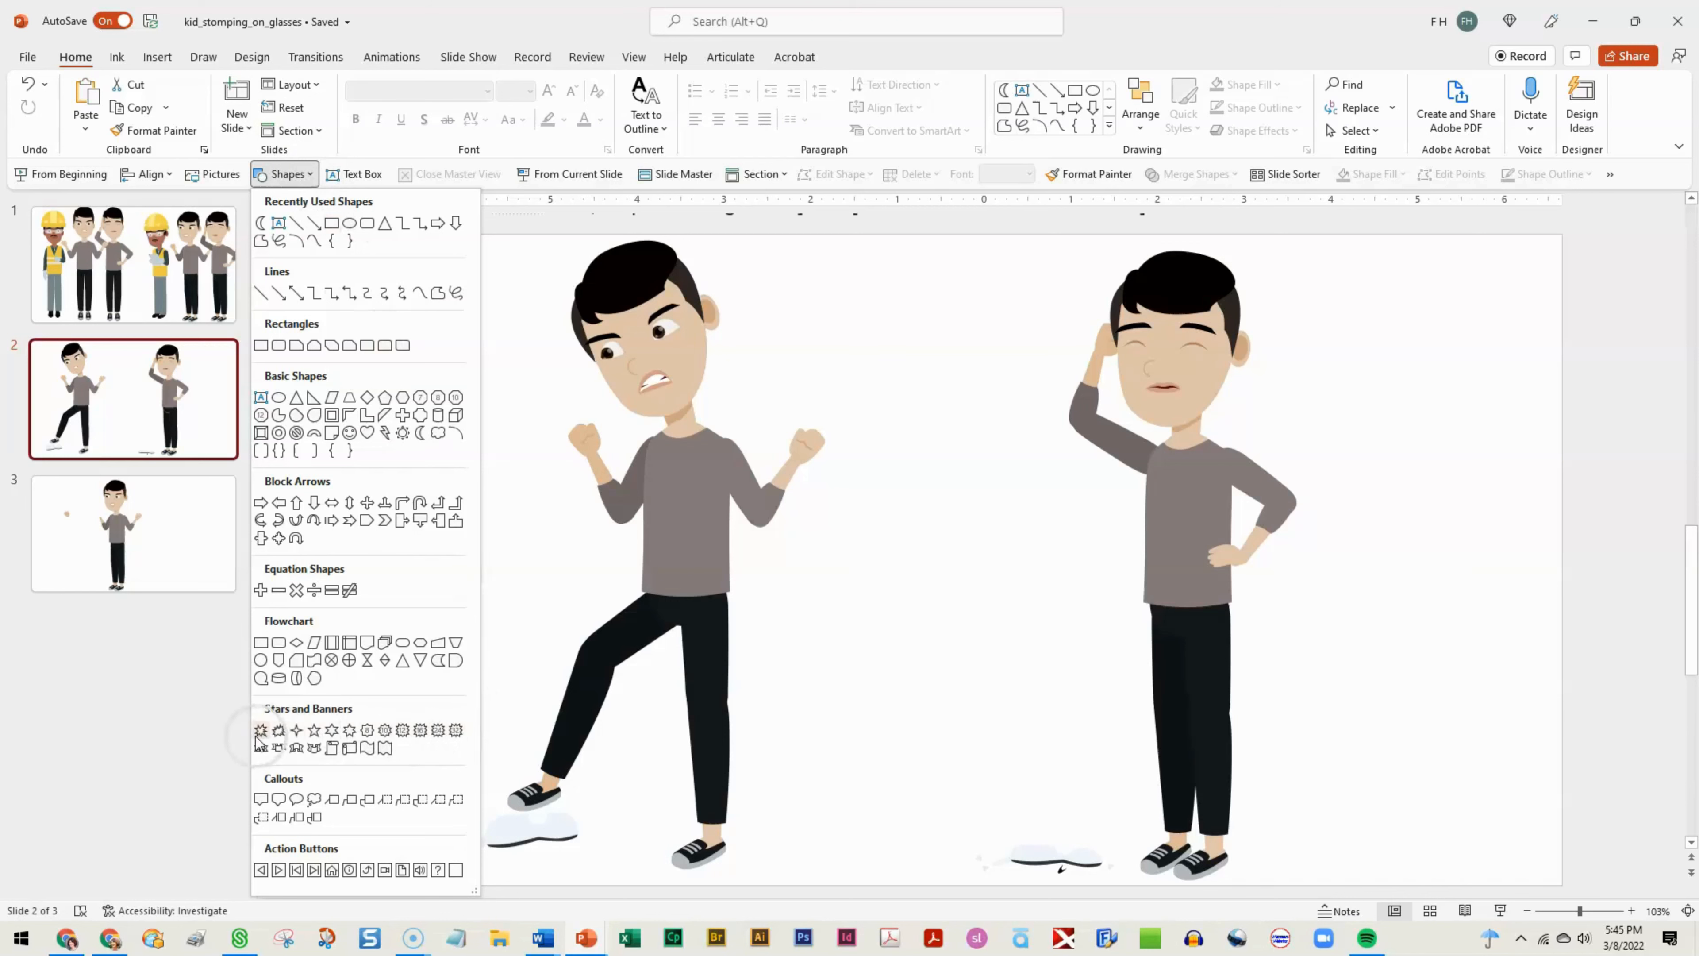
pyautogui.click(279, 731)
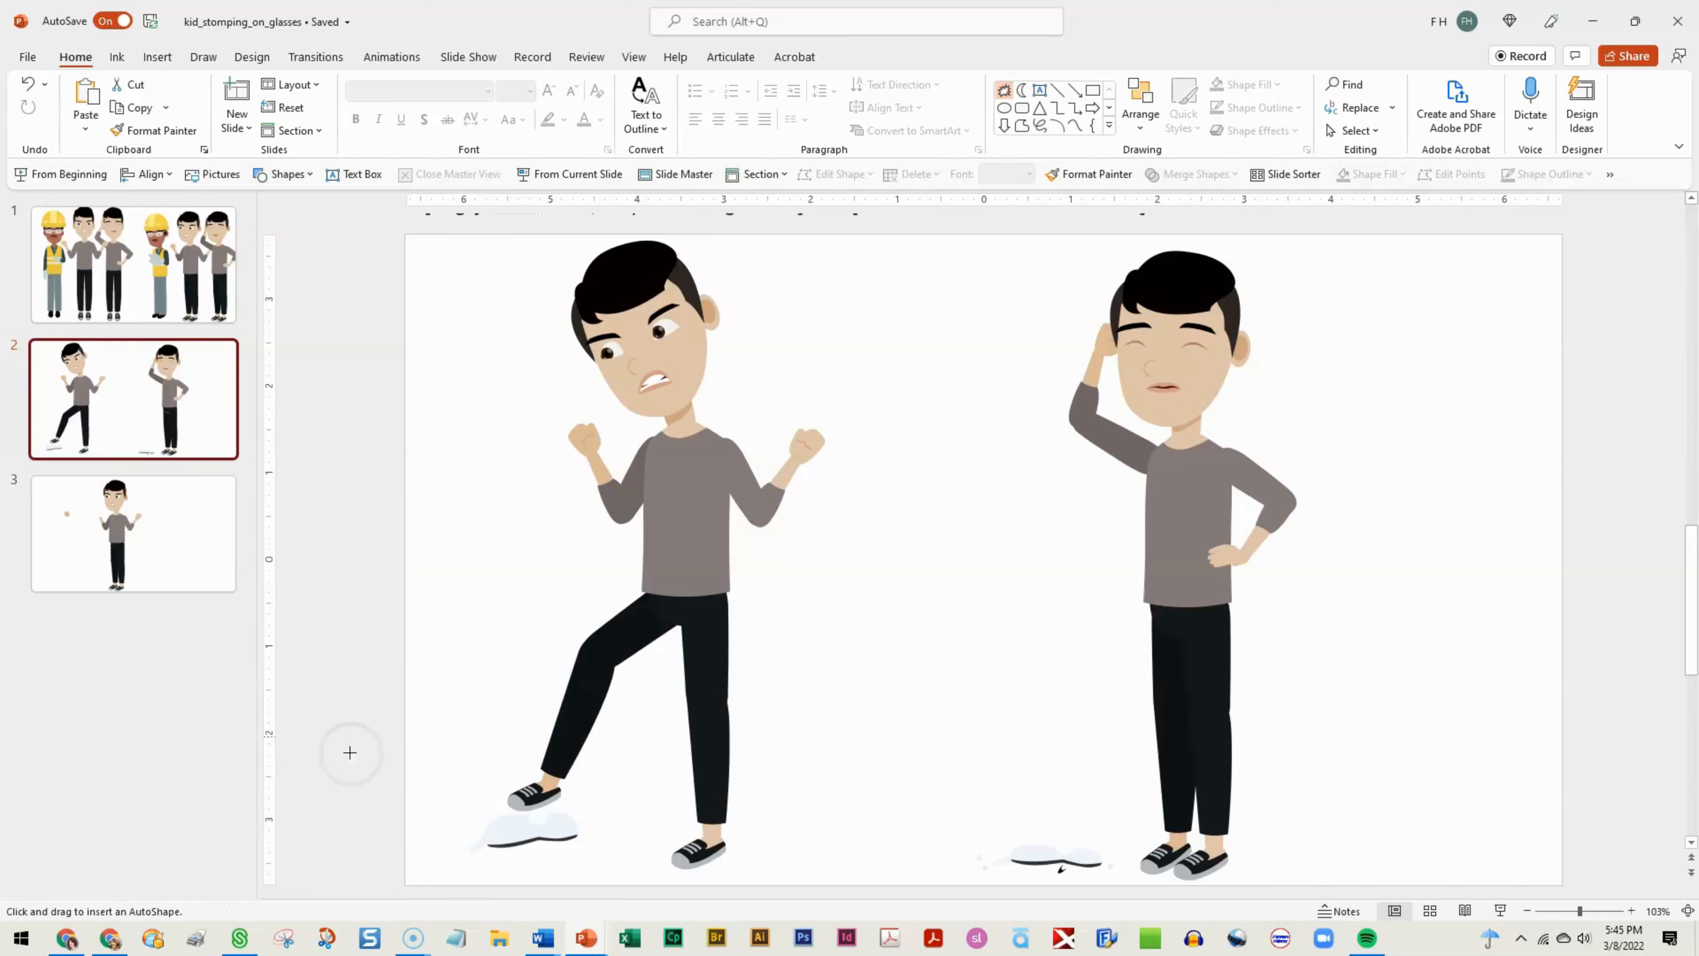
pyautogui.moveTo(466, 786); pyautogui.dragTo(523, 810)
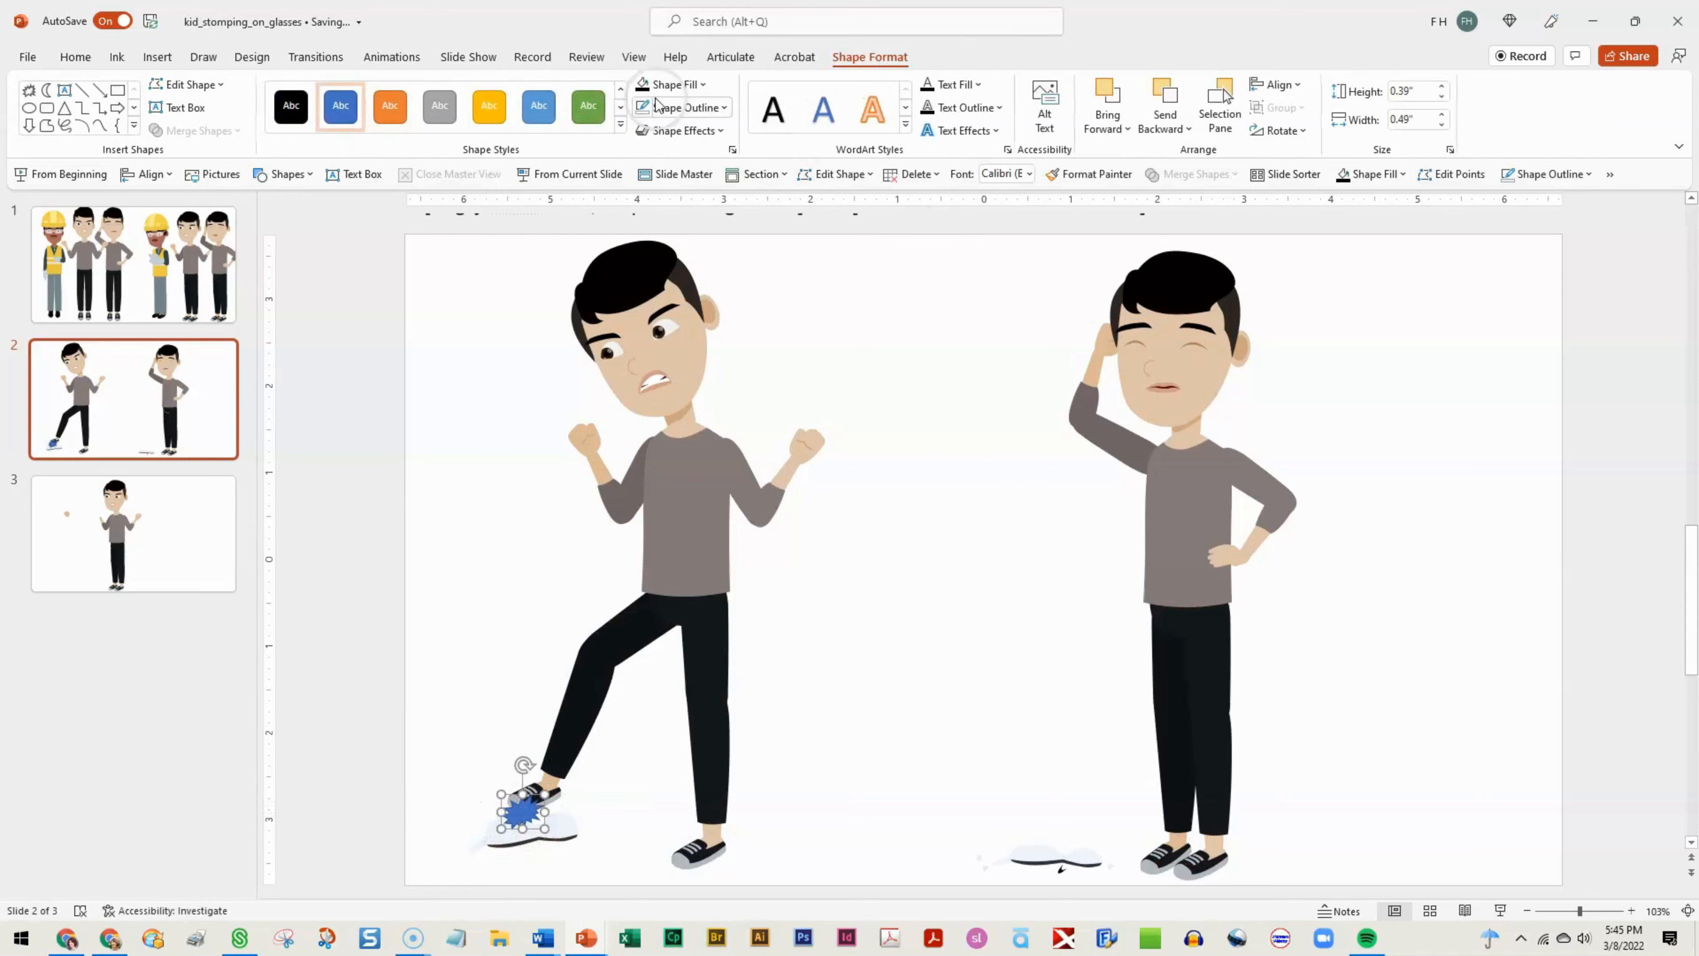
pyautogui.click(704, 86)
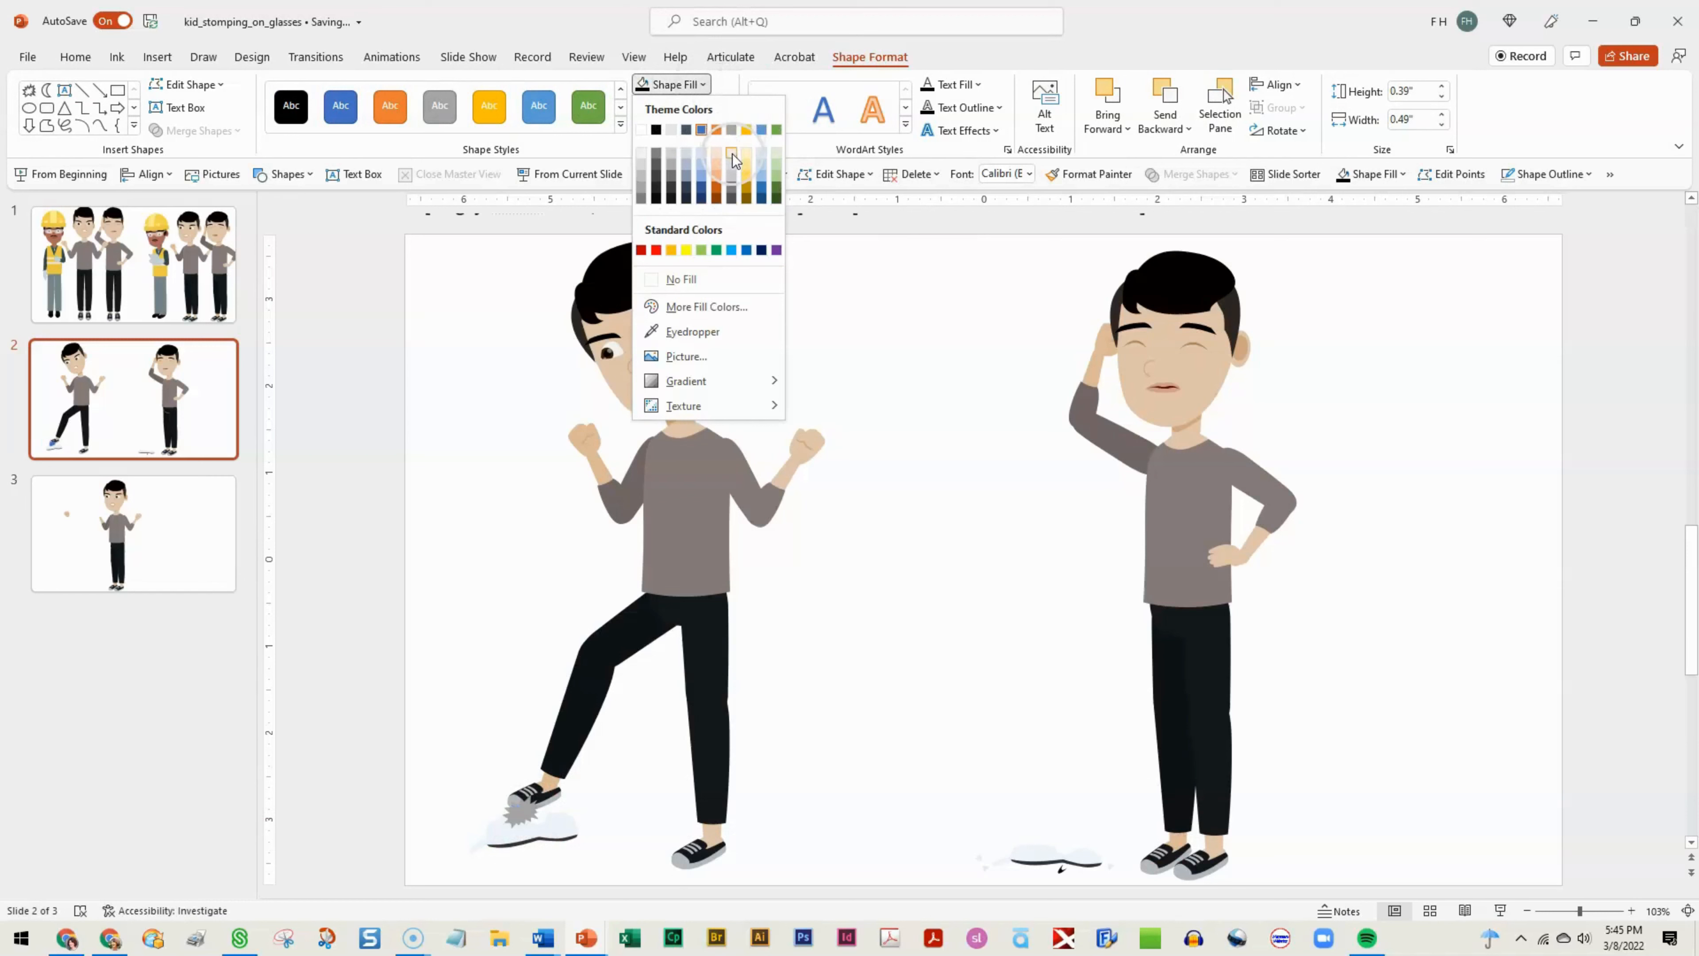
pyautogui.click(748, 131)
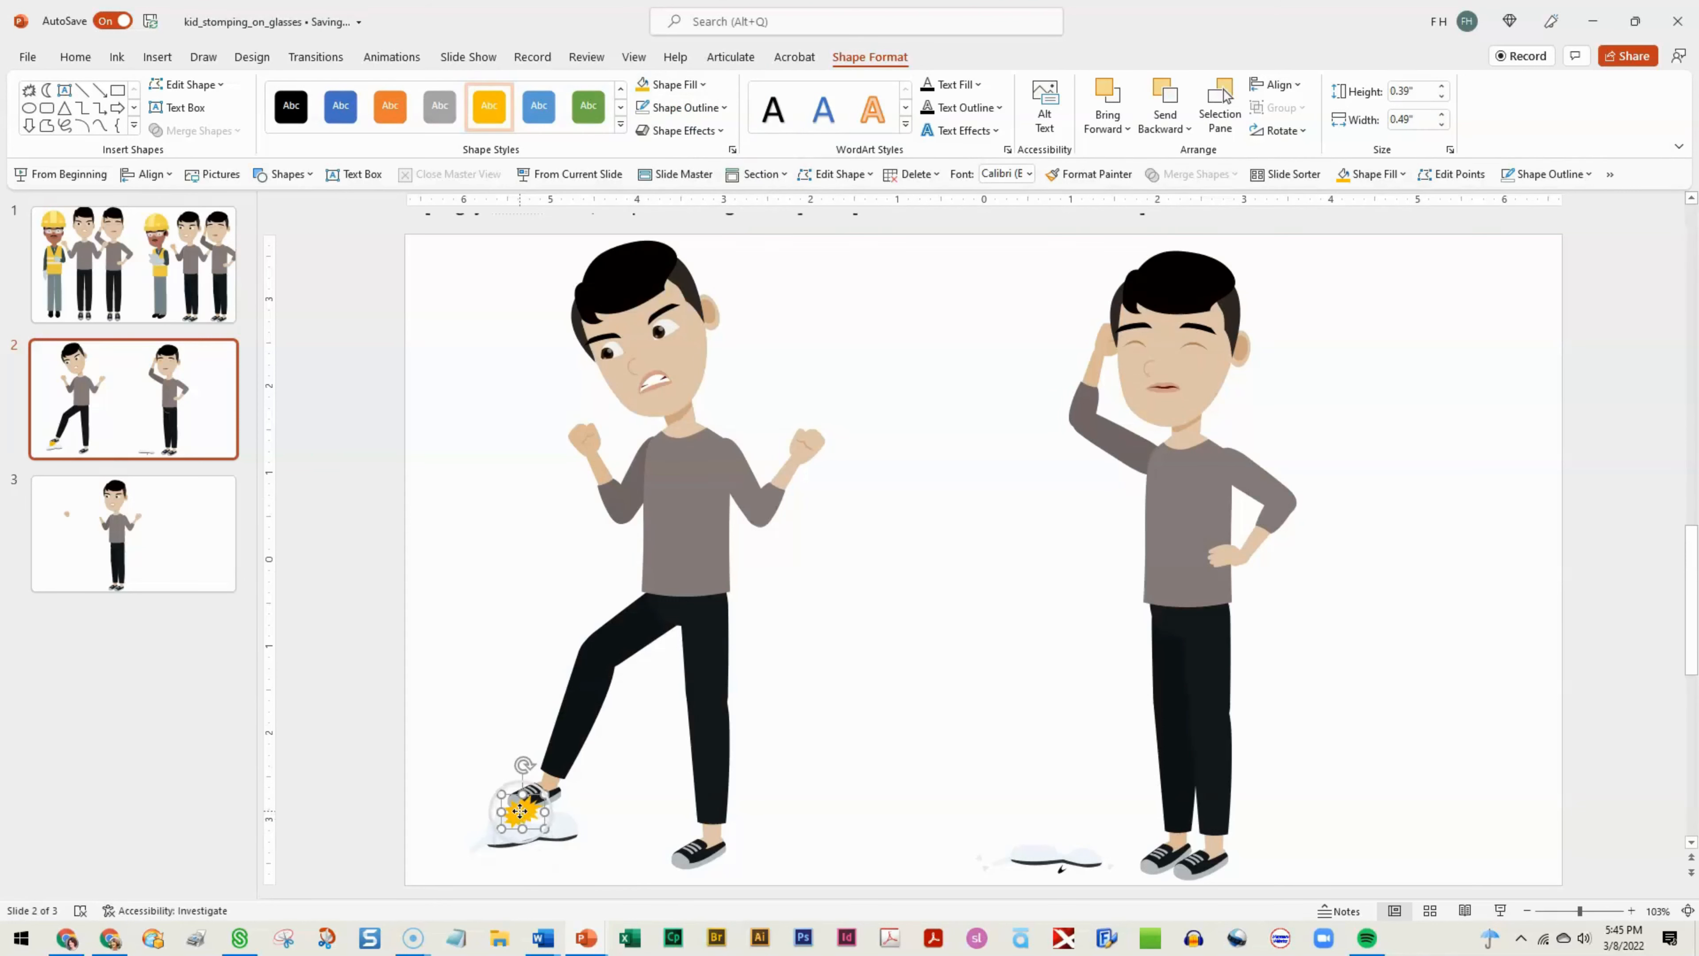
# - Send the gold explosion behind the stomping teen's raised shoe and restack the broken glasses around it
pyautogui.moveTo(520, 812); pyautogui.dragTo(526, 819)
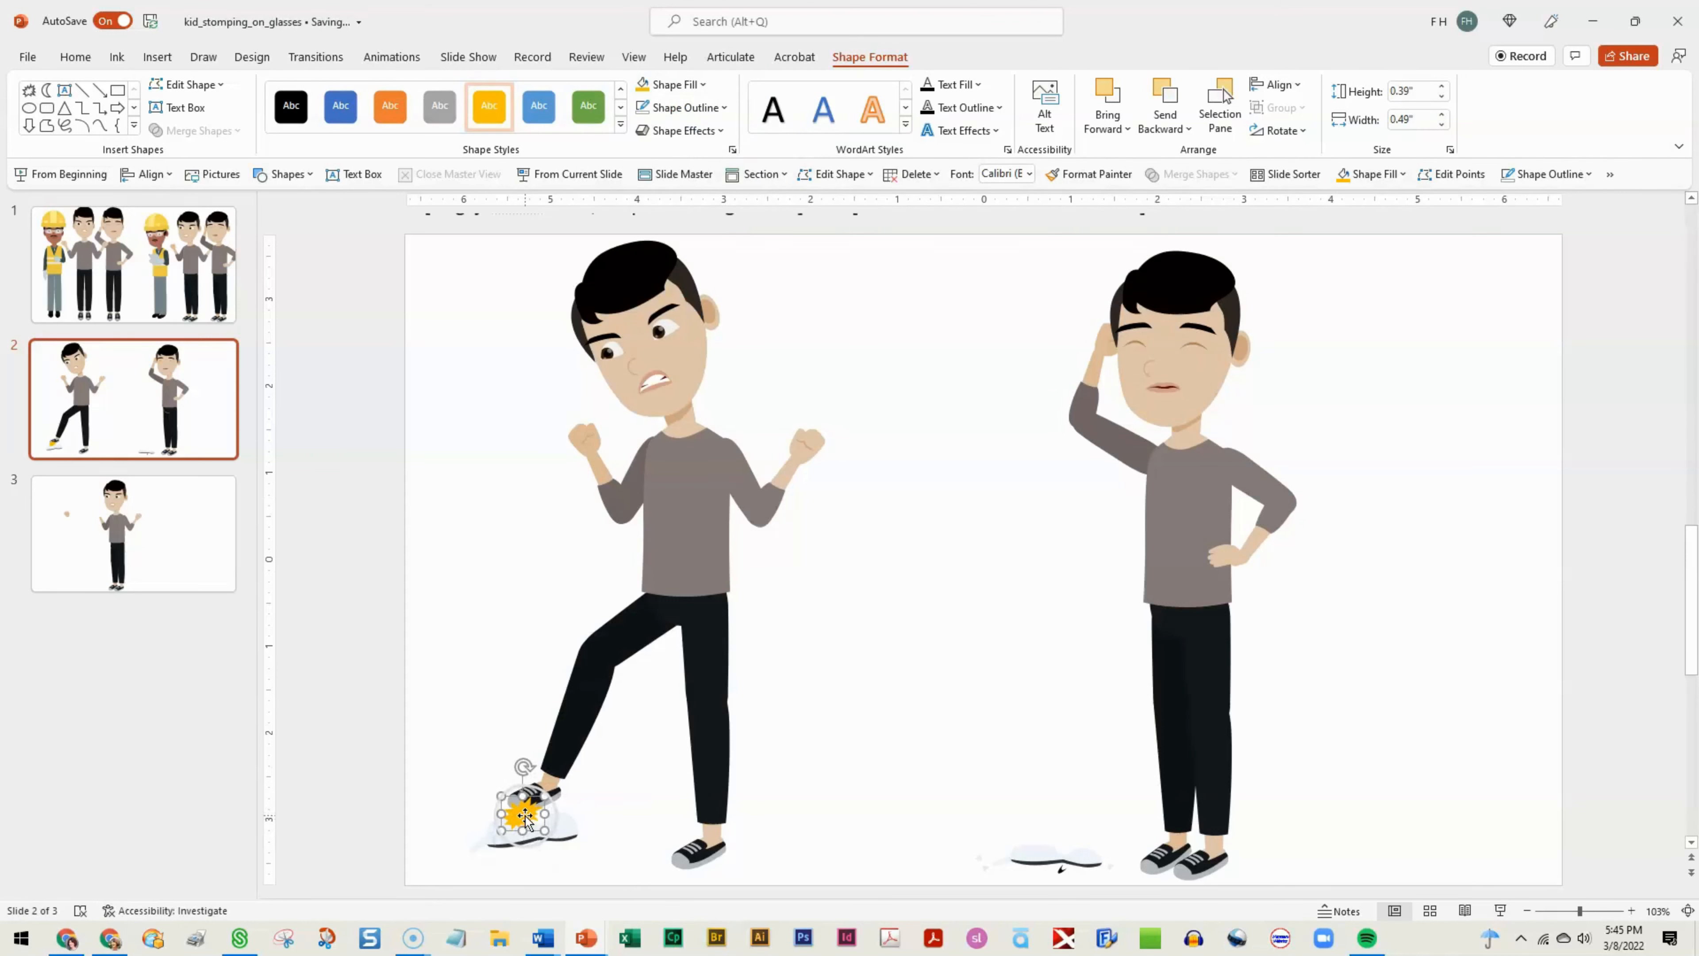
pyautogui.rightClick(526, 817)
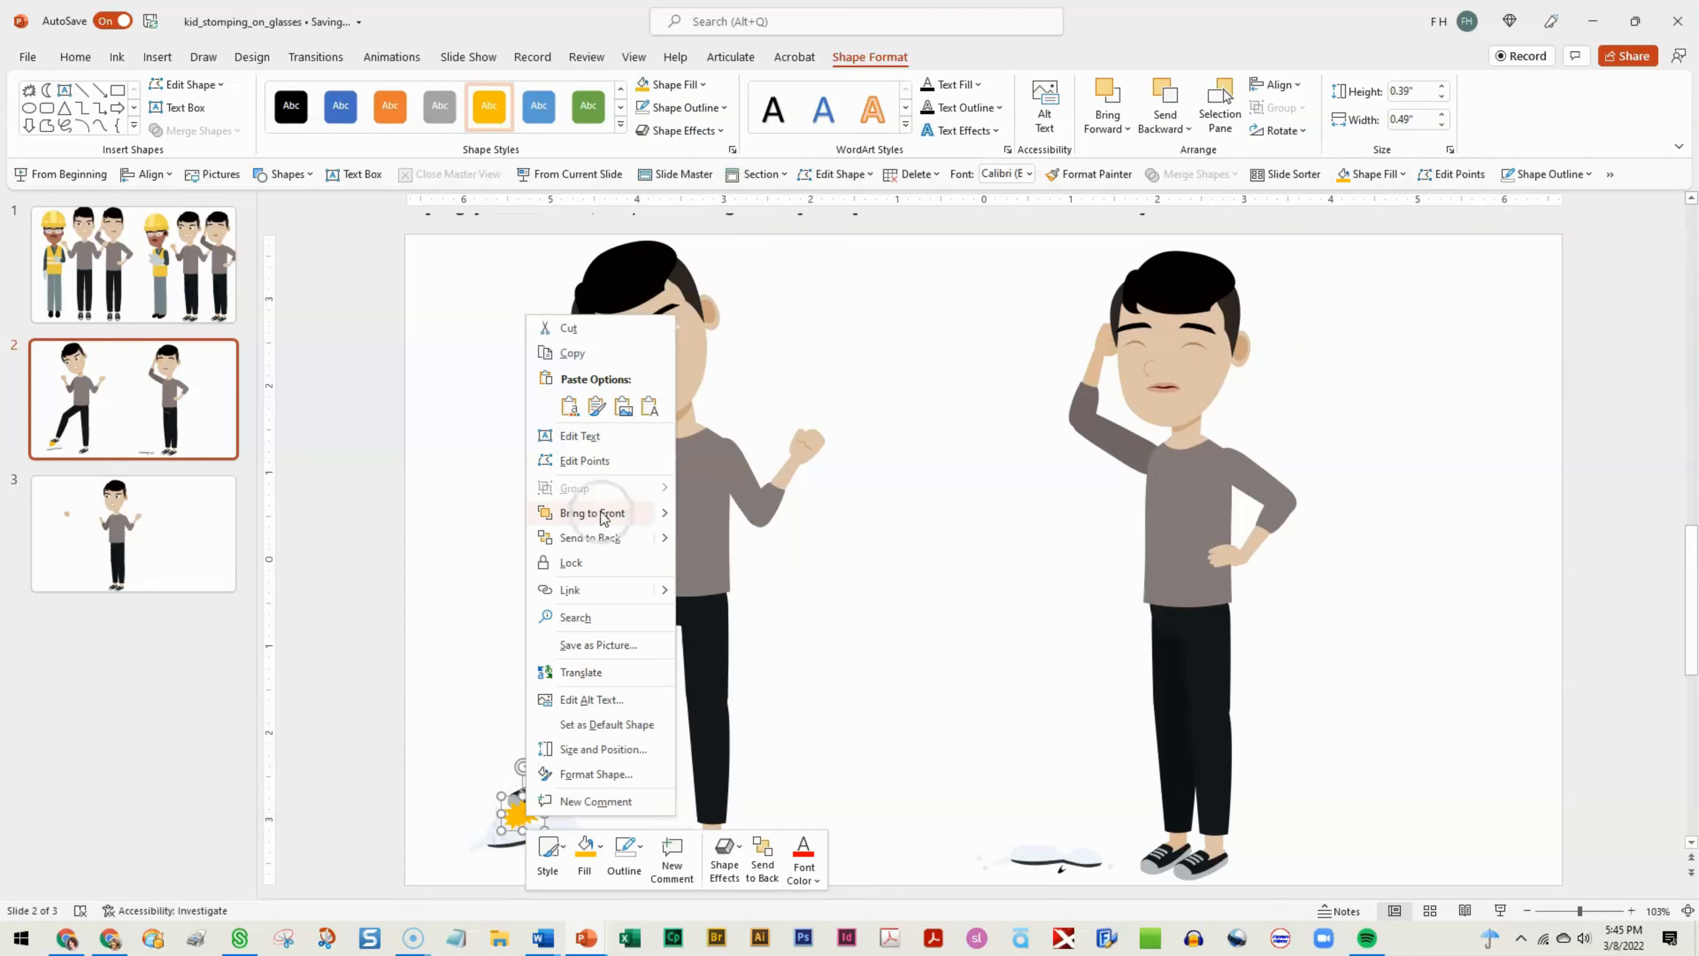
pyautogui.click(597, 539)
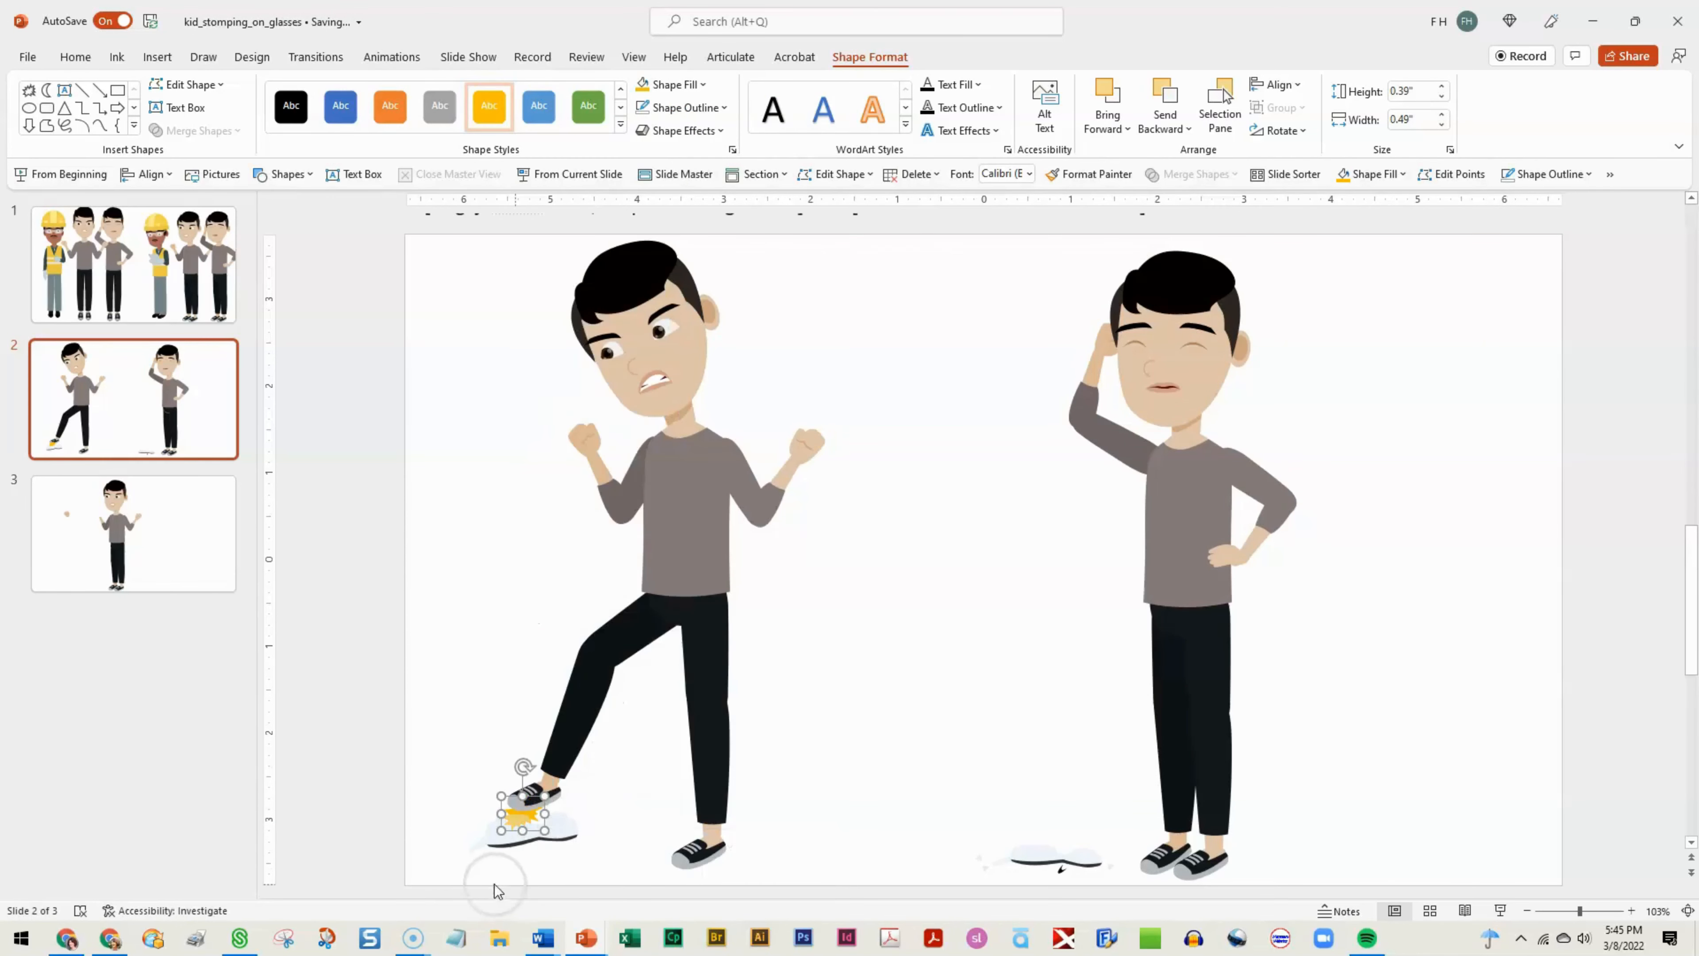
pyautogui.click(490, 842)
pyautogui.rightClick(491, 842)
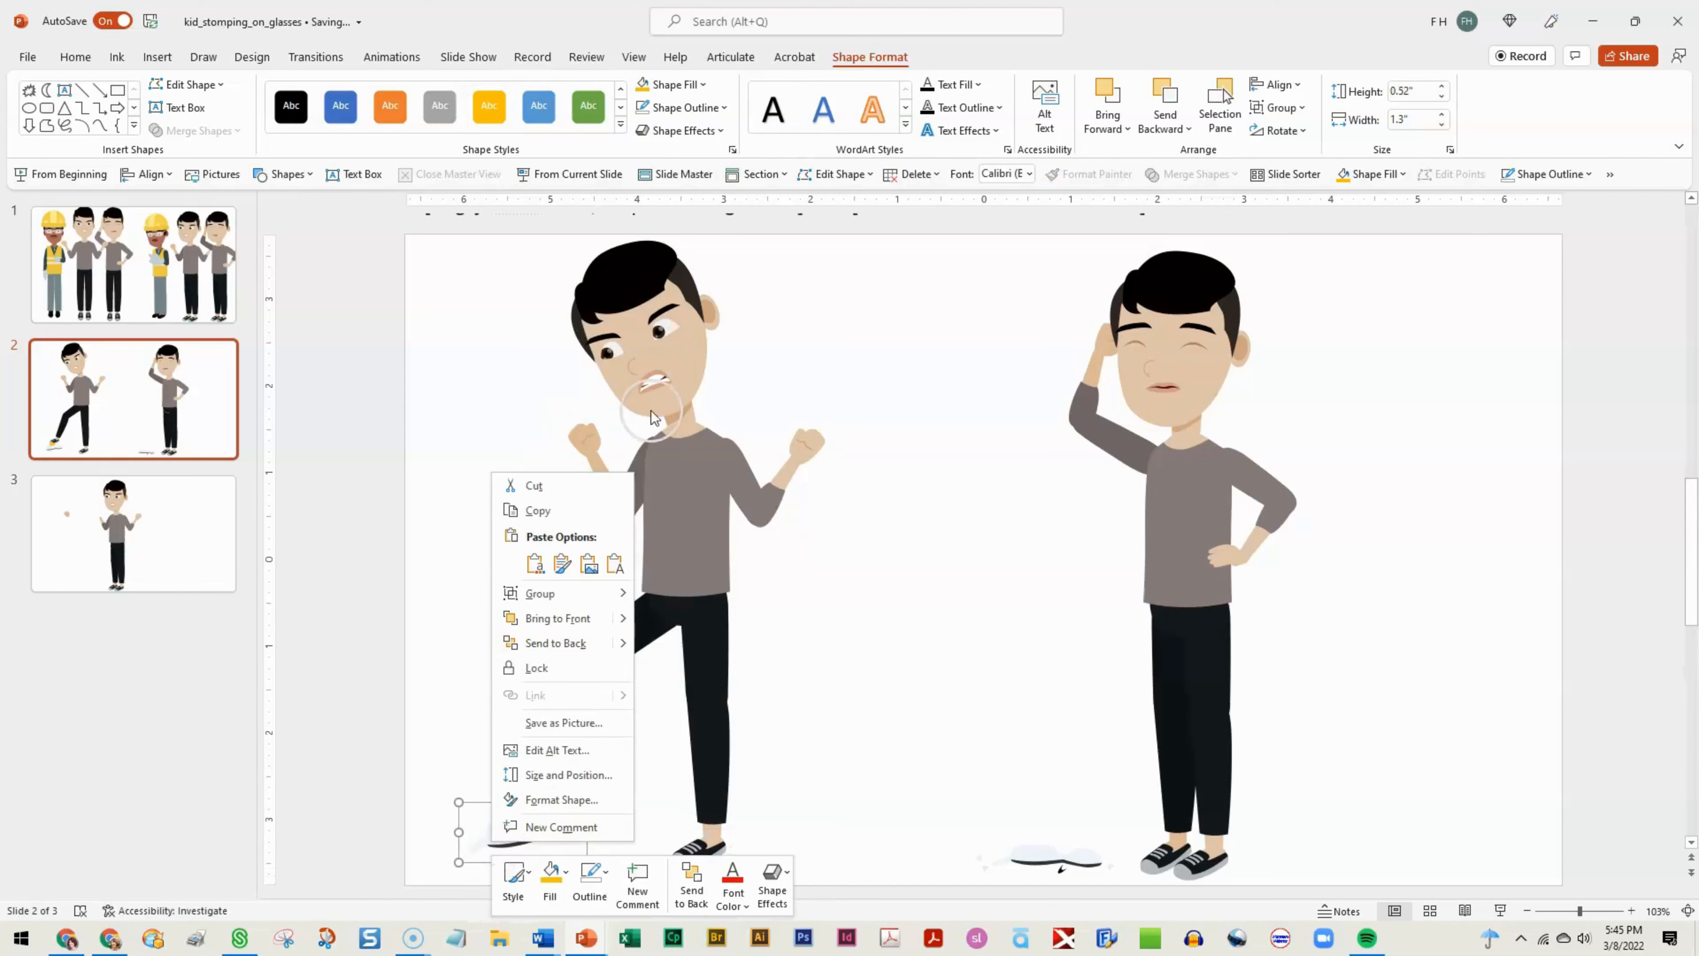
pyautogui.click(557, 624)
pyautogui.click(444, 591)
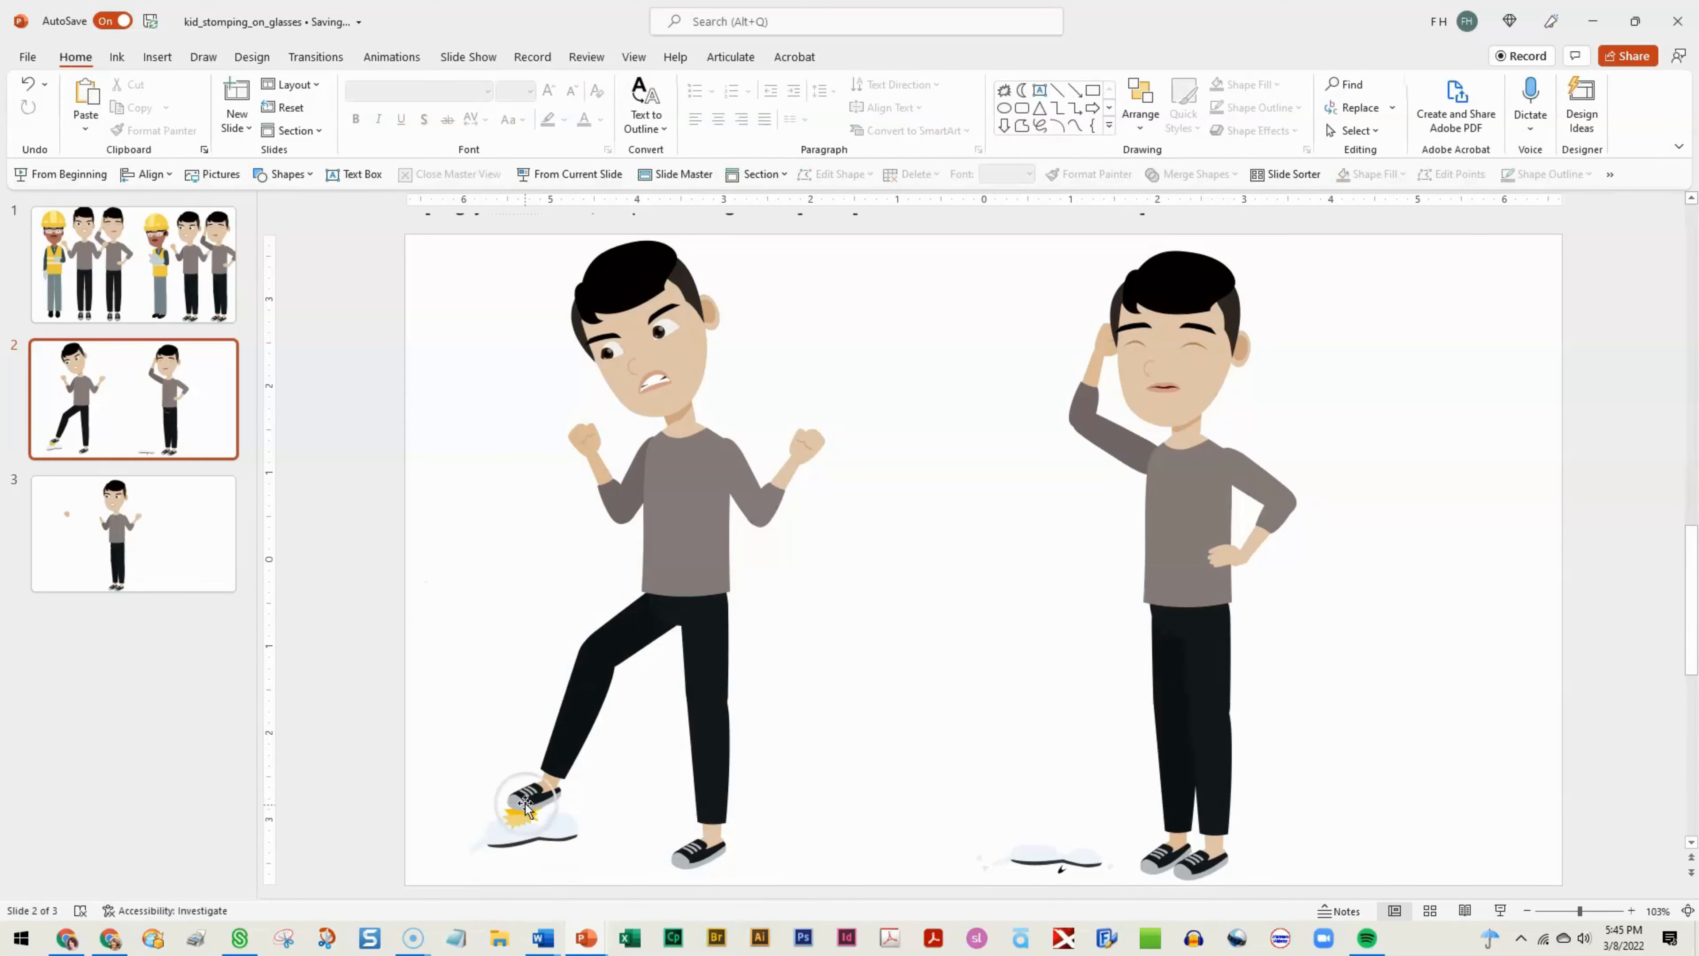
# - Move the gold explosion off the glasses to the blank area beside the stomping teen's raised knee
pyautogui.moveTo(541, 813); pyautogui.dragTo(470, 648)
pyautogui.click(531, 819)
pyautogui.click(385, 723)
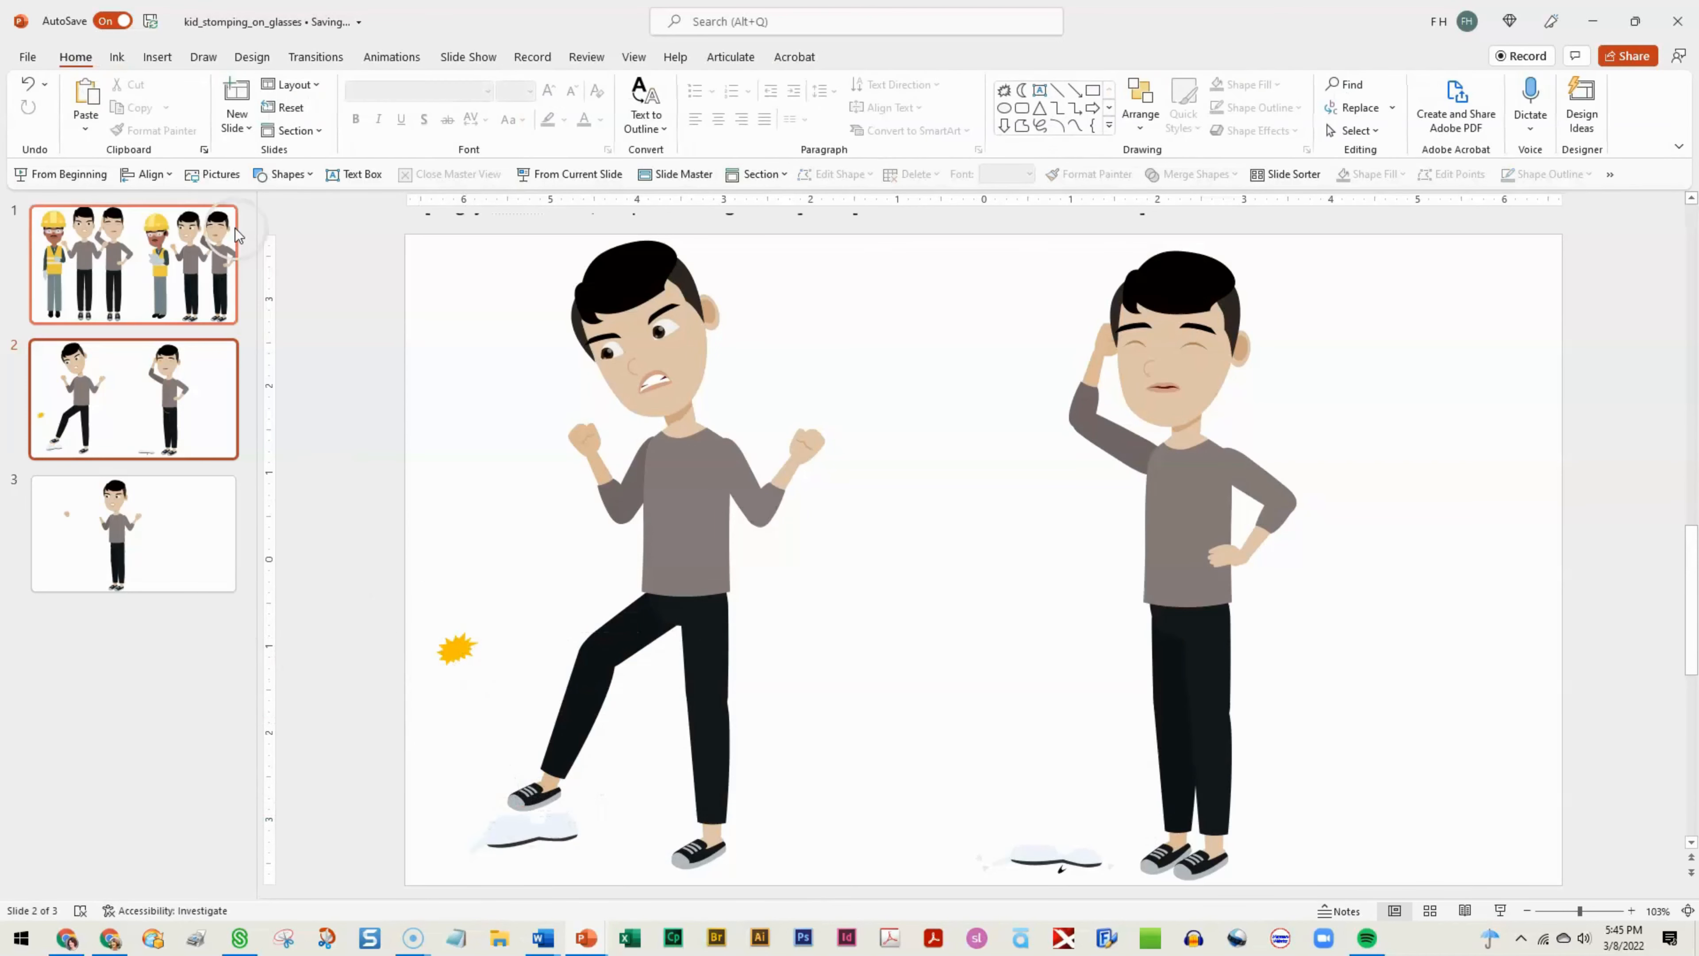
# - Draw a lightning bolt about 0.39" high and 0.25" wide, style it gold, and place it under the raised shoe
pyautogui.click(306, 173)
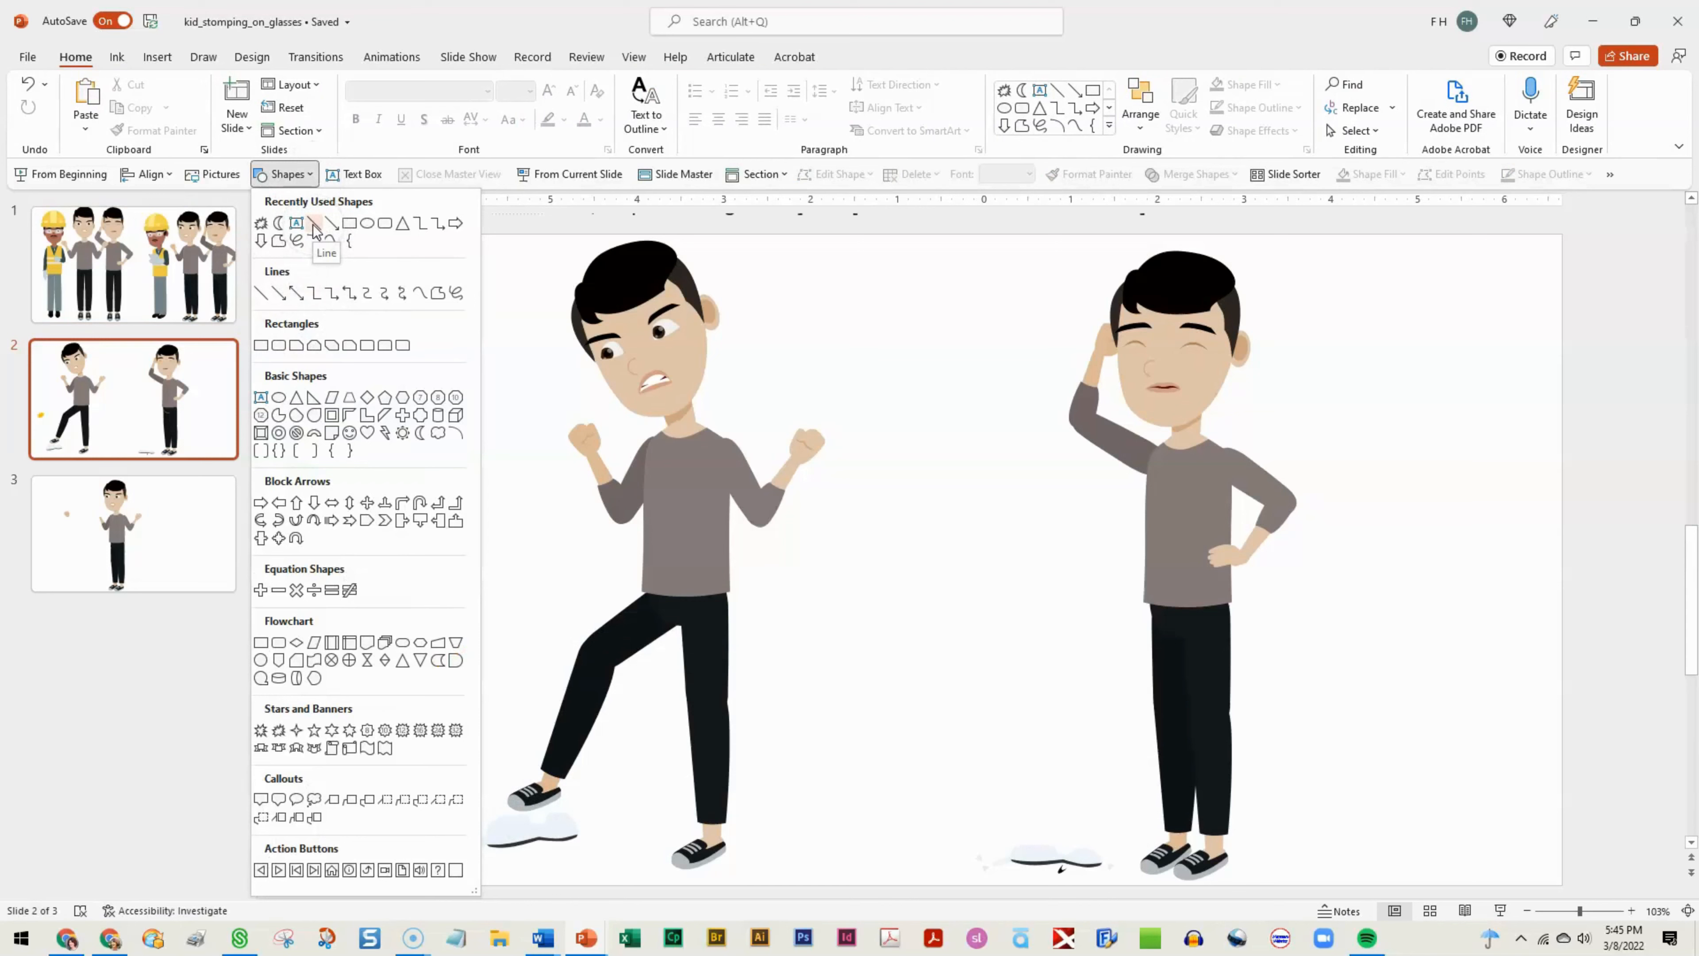
pyautogui.click(313, 224)
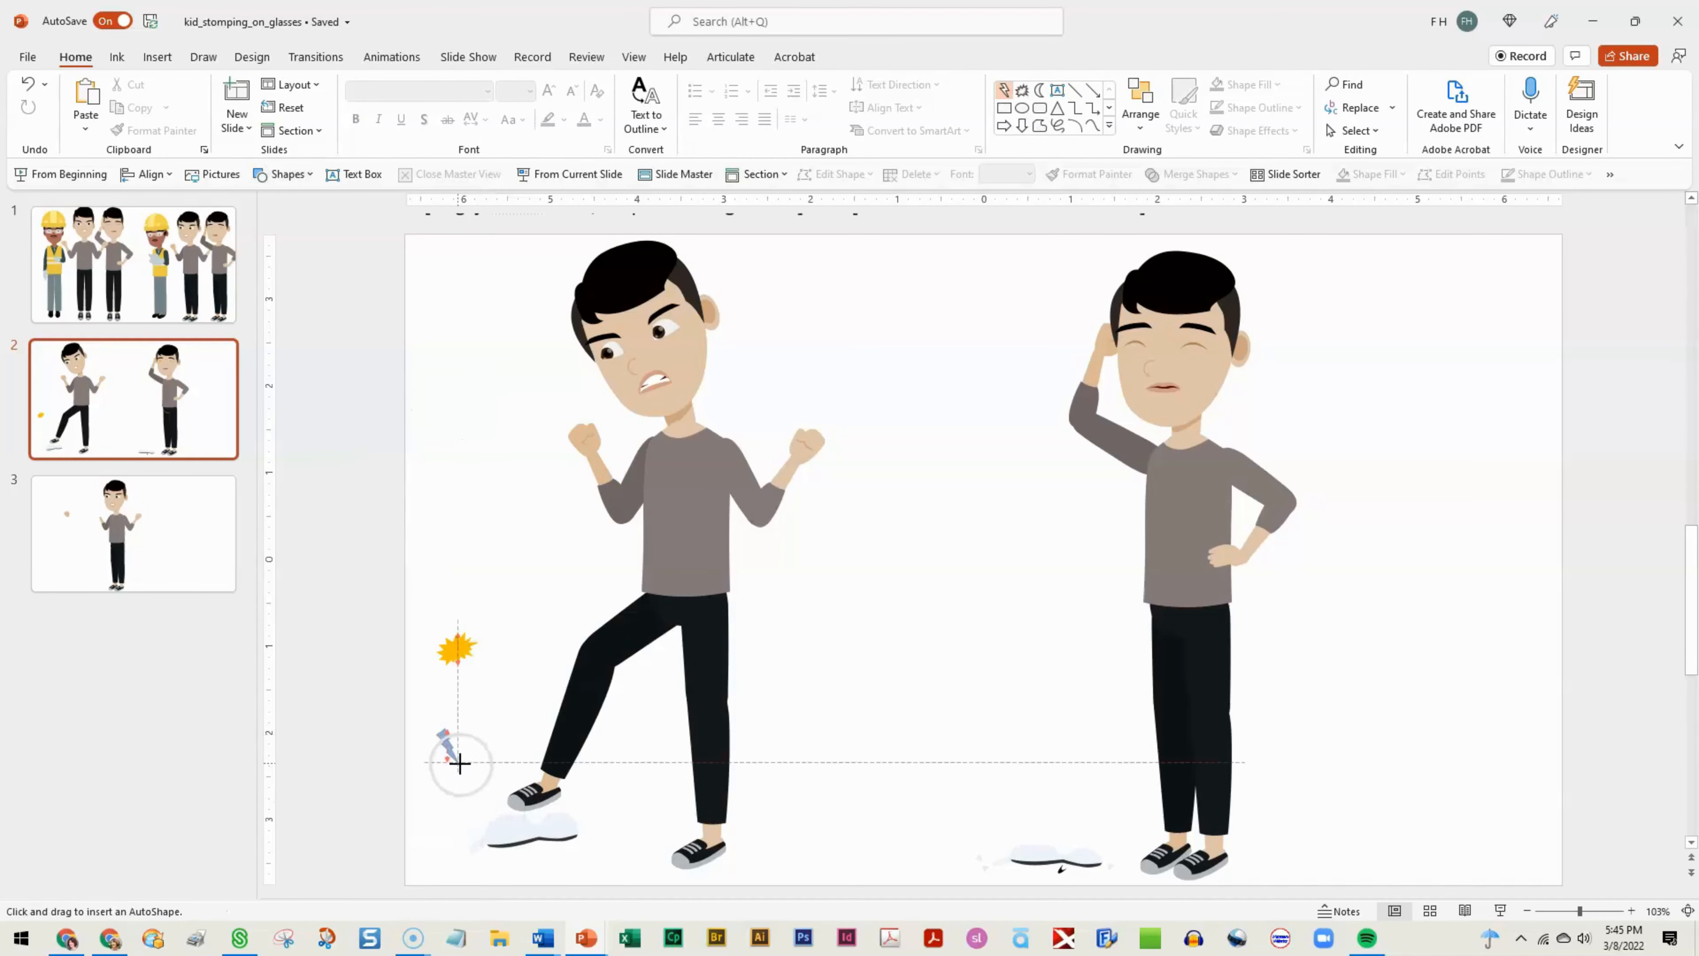
pyautogui.moveTo(459, 763); pyautogui.dragTo(436, 727)
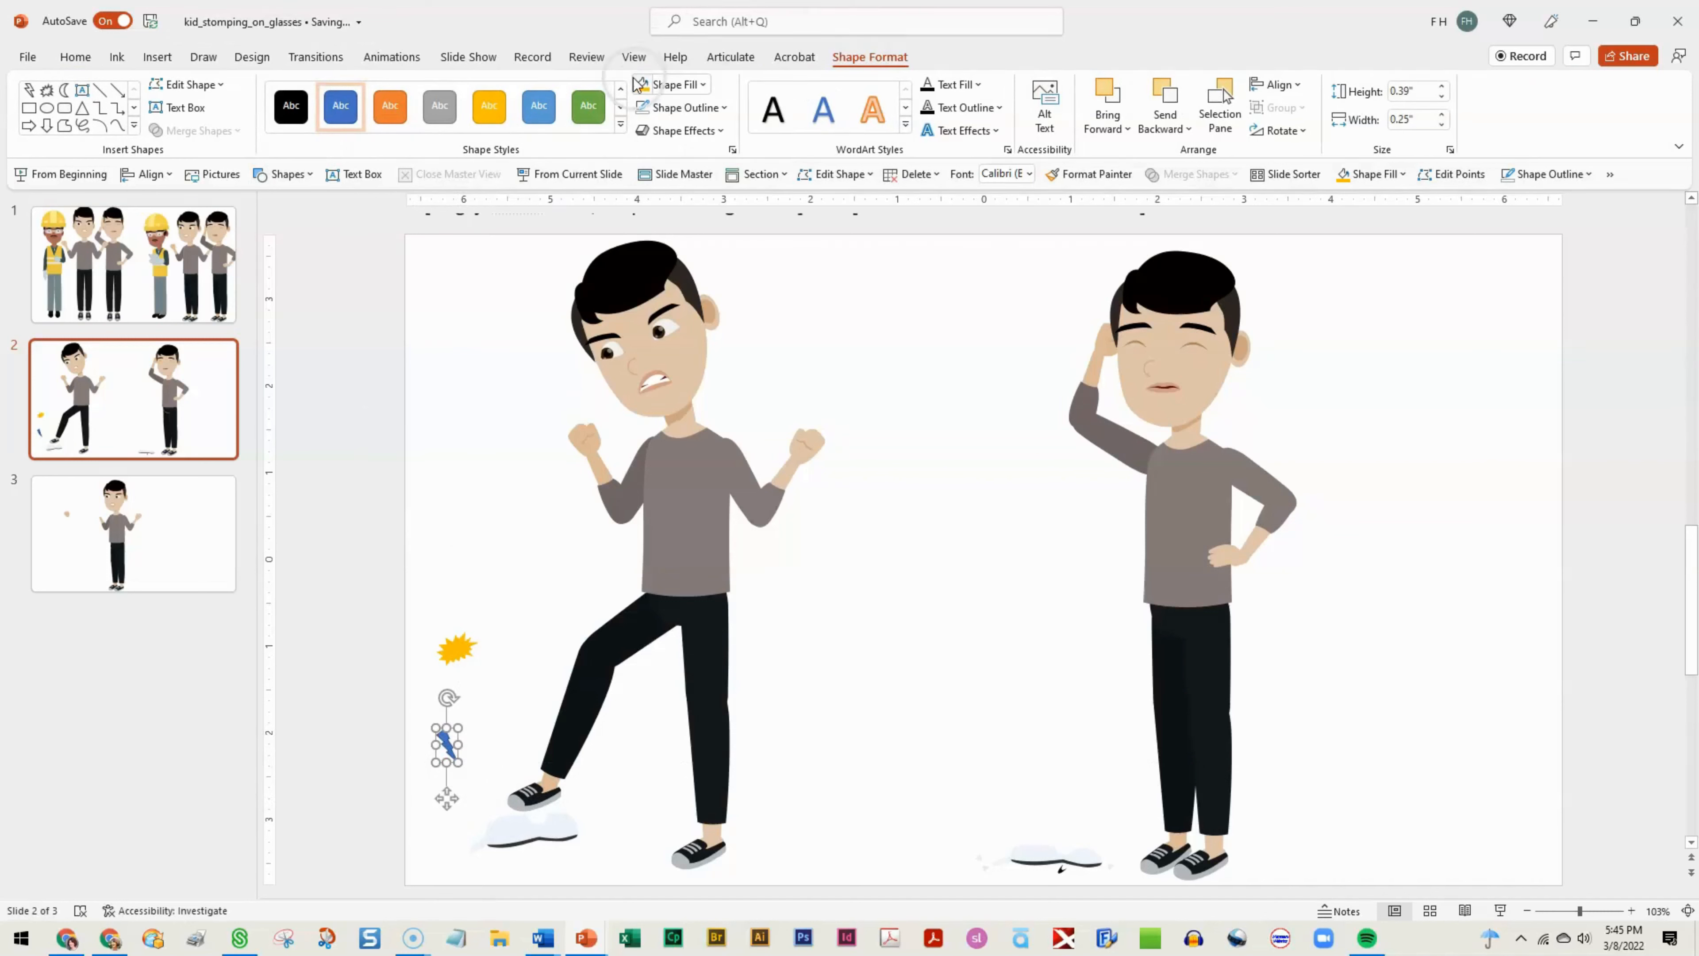
pyautogui.click(489, 105)
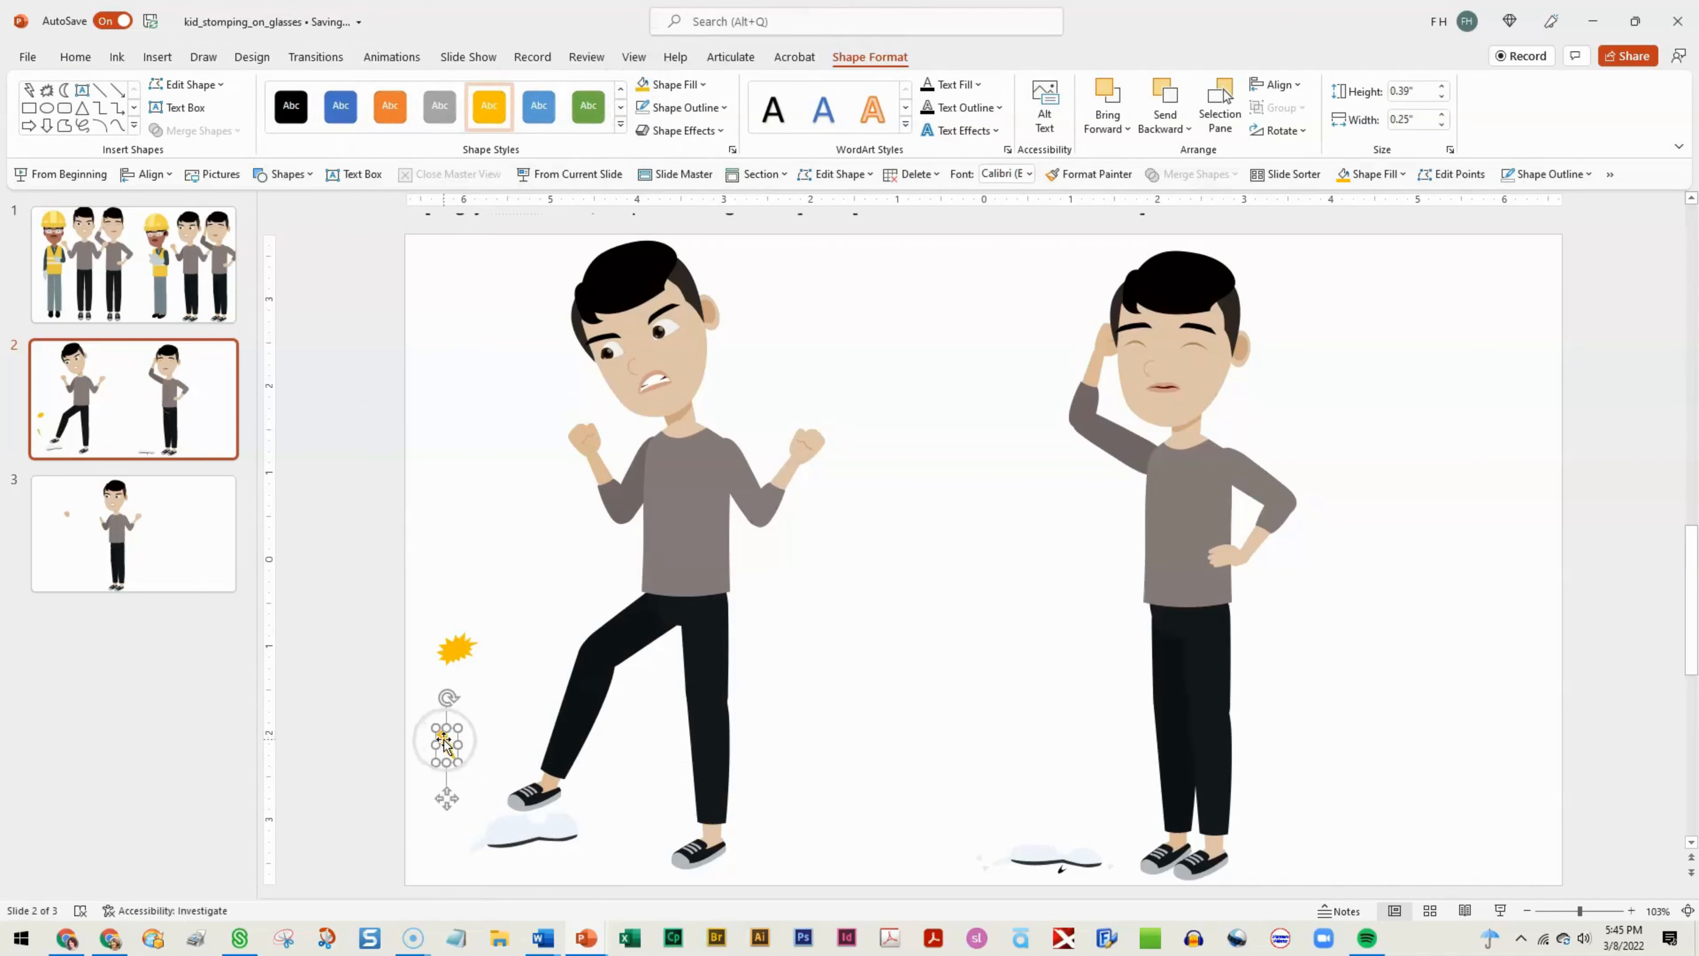
pyautogui.moveTo(444, 742); pyautogui.dragTo(525, 811)
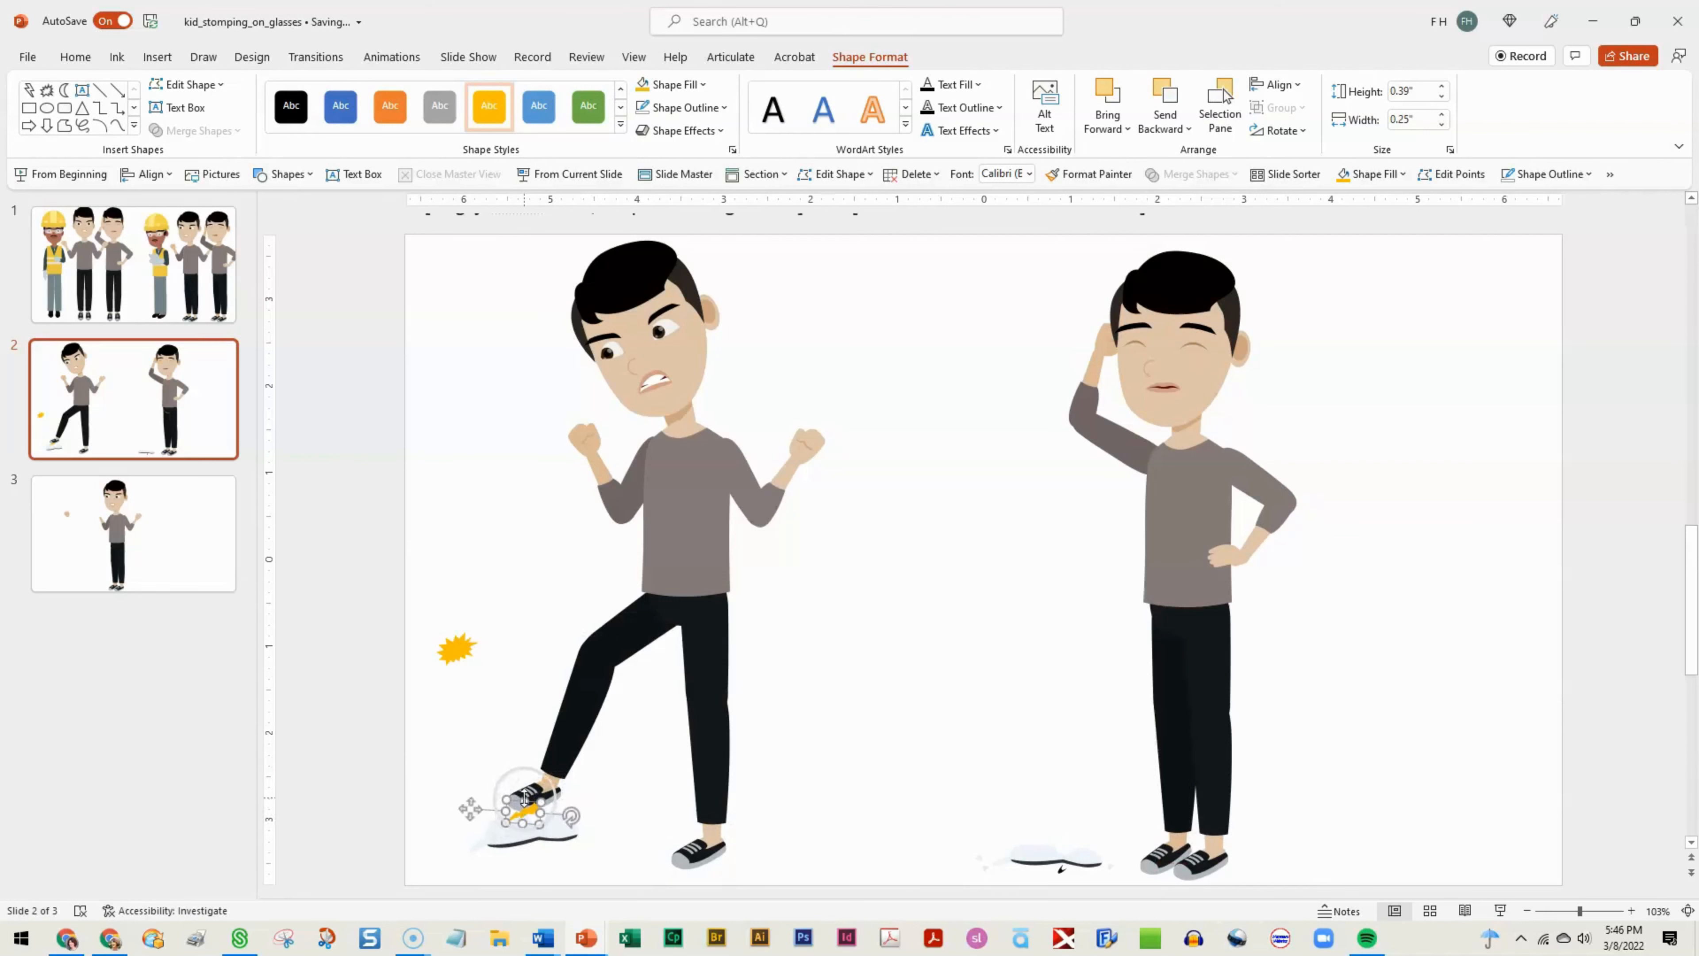
# - Bring the stomping teen's raised leg and shoe in front of the lightning bolt
pyautogui.click(533, 782)
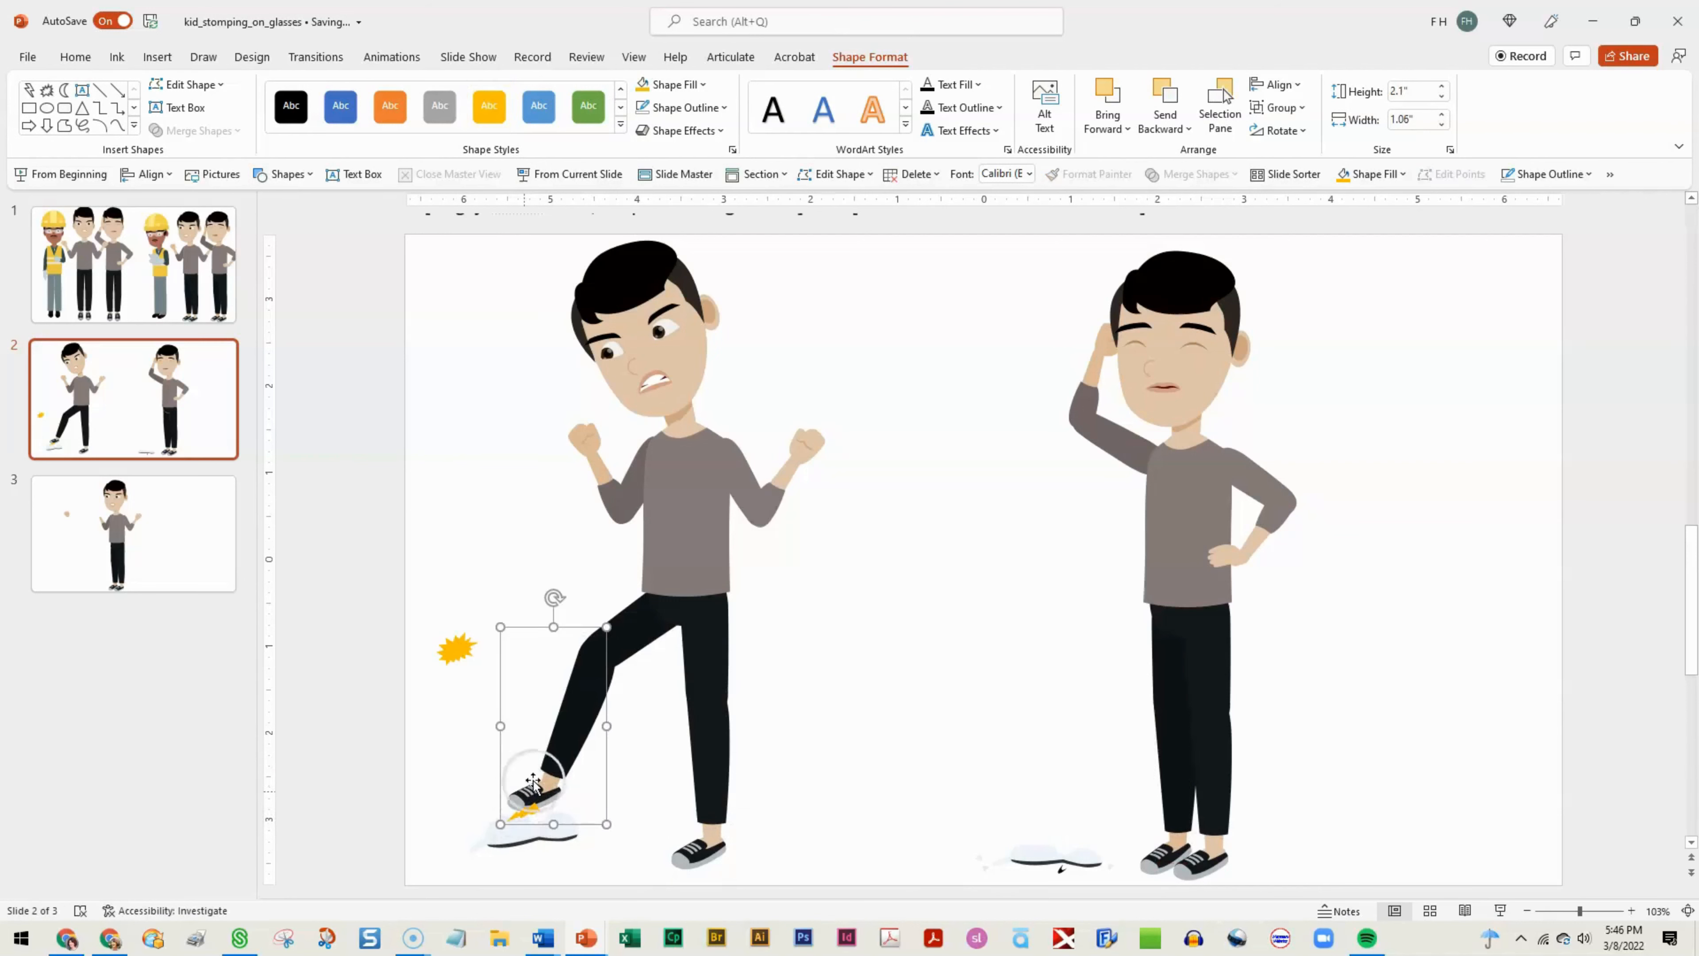
pyautogui.rightClick(586, 708)
pyautogui.moveTo(677, 449)
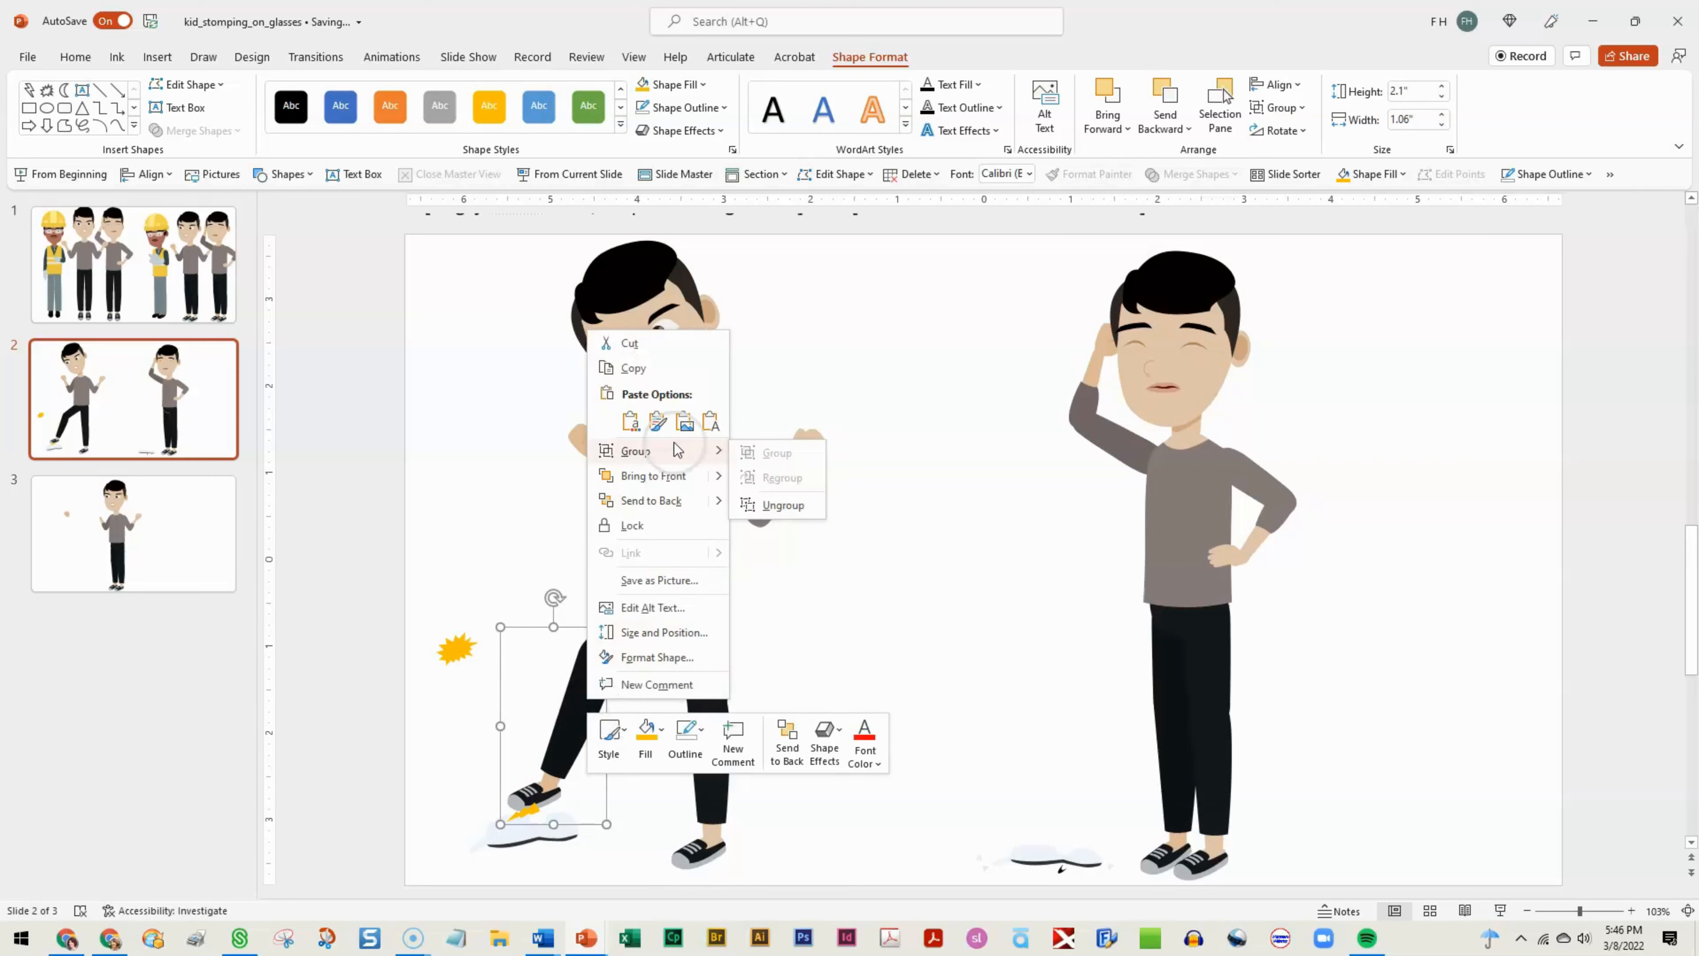
pyautogui.click(682, 479)
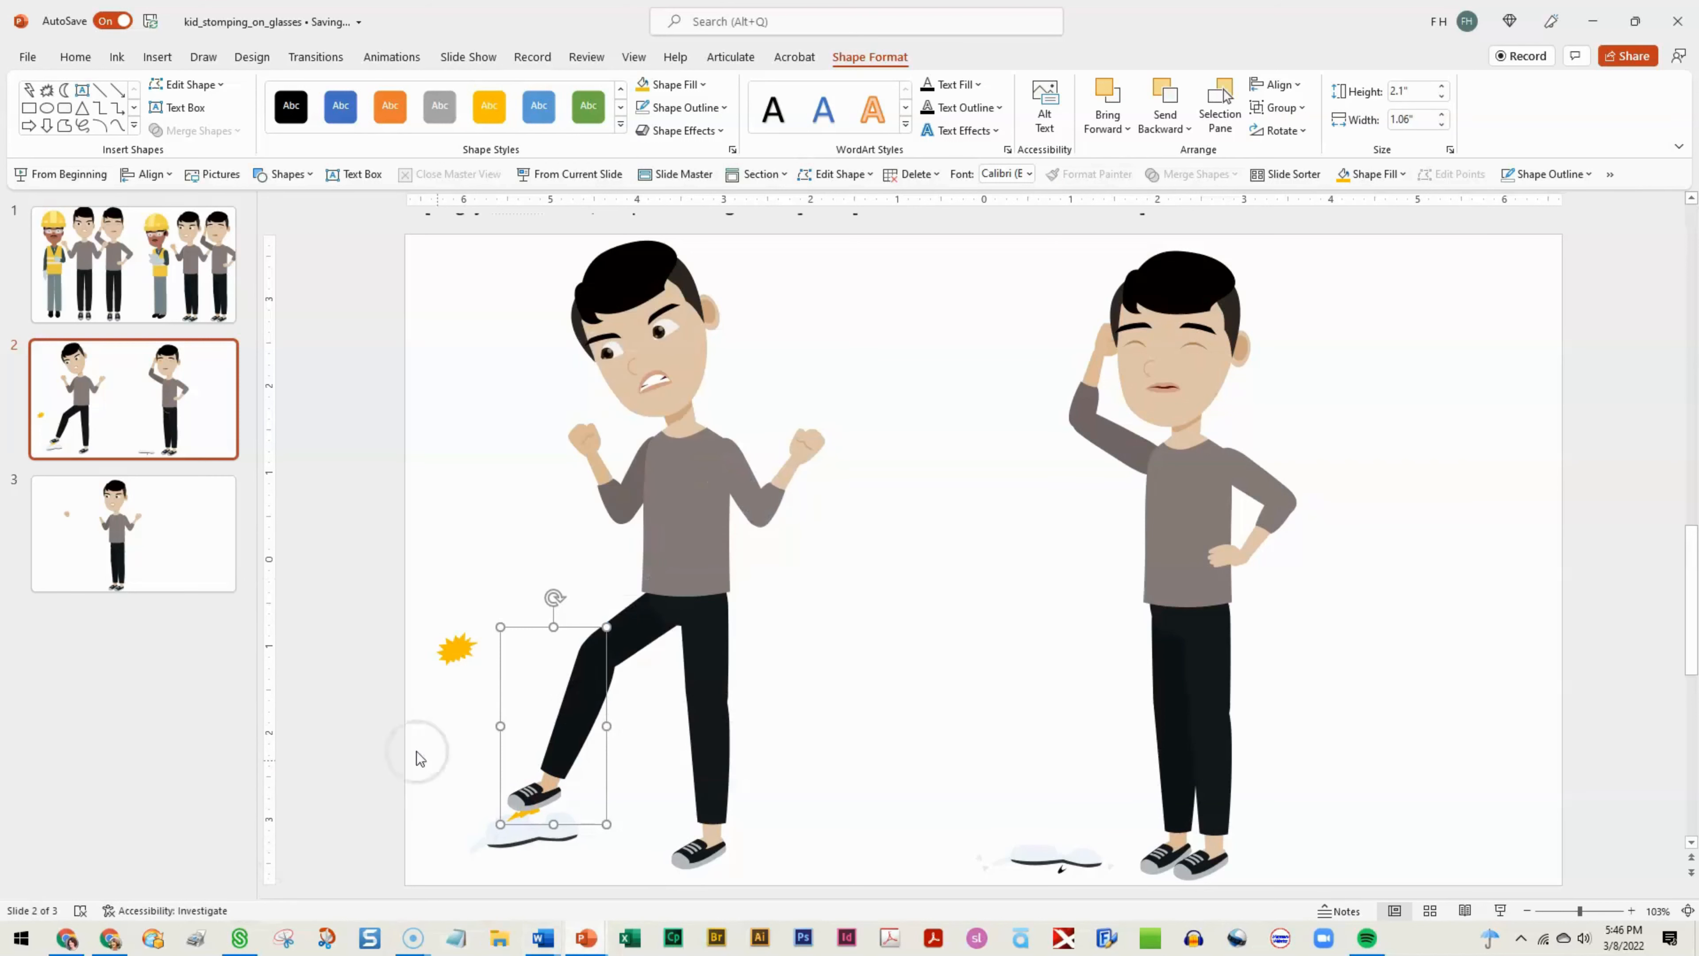
# - Rotate the lightning bolt so it runs diagonally from under the raised shoe down to the glasses
pyautogui.click(525, 811)
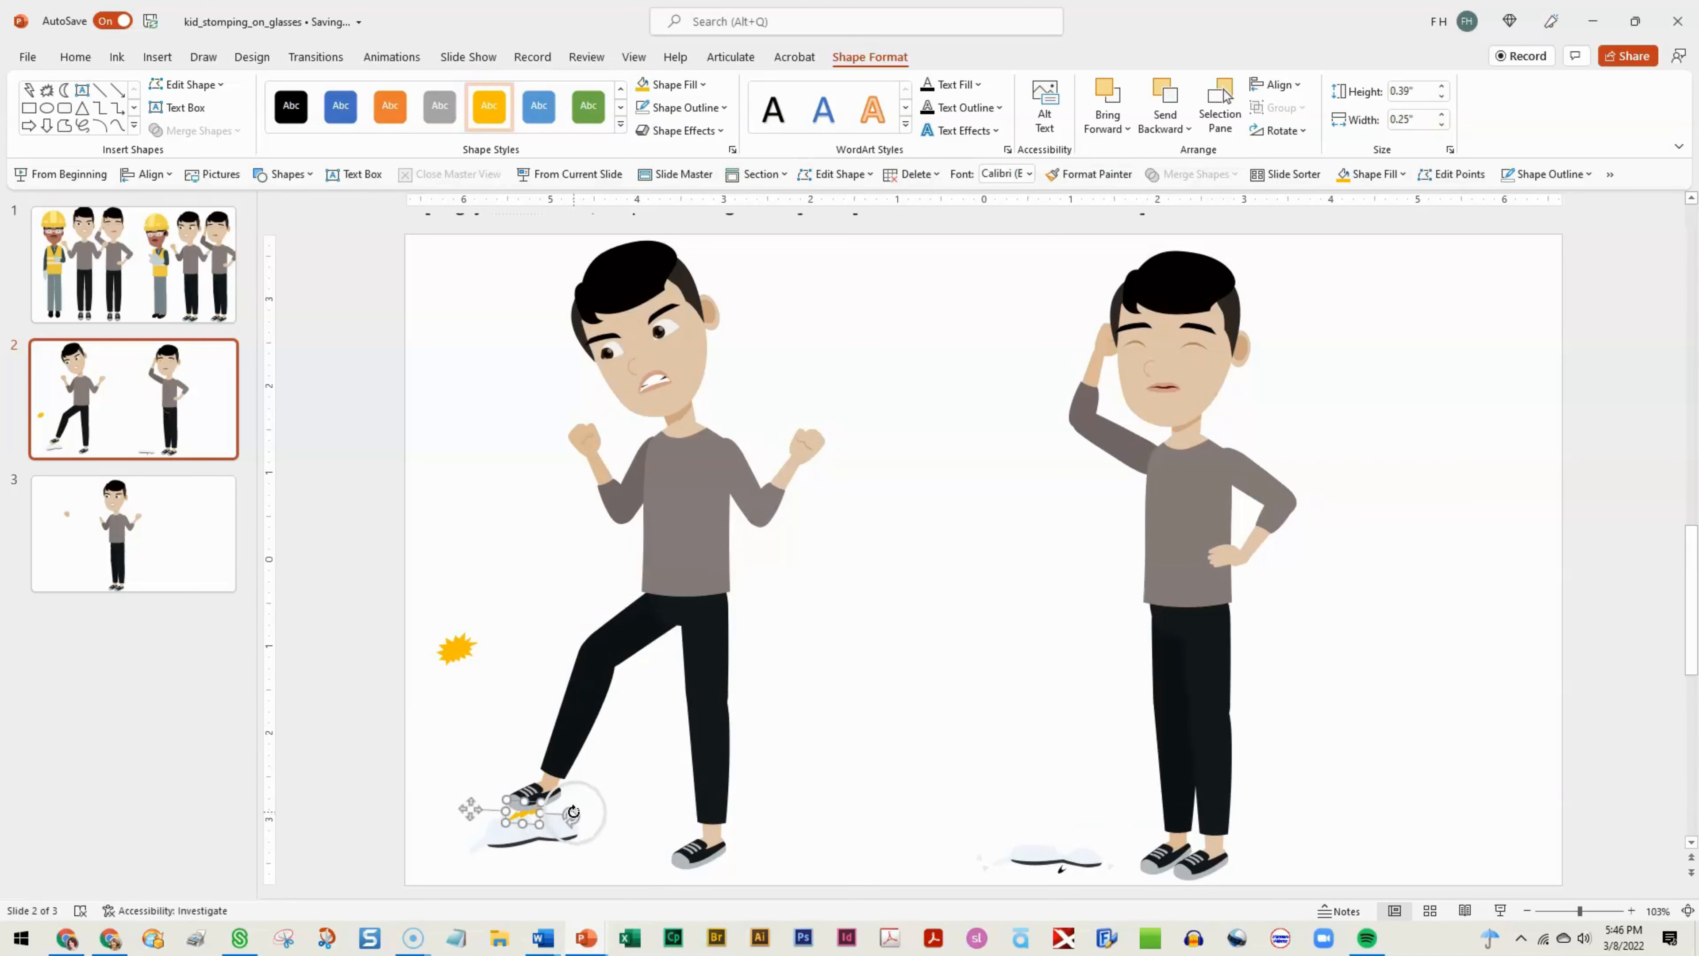
pyautogui.moveTo(573, 812); pyautogui.dragTo(510, 825)
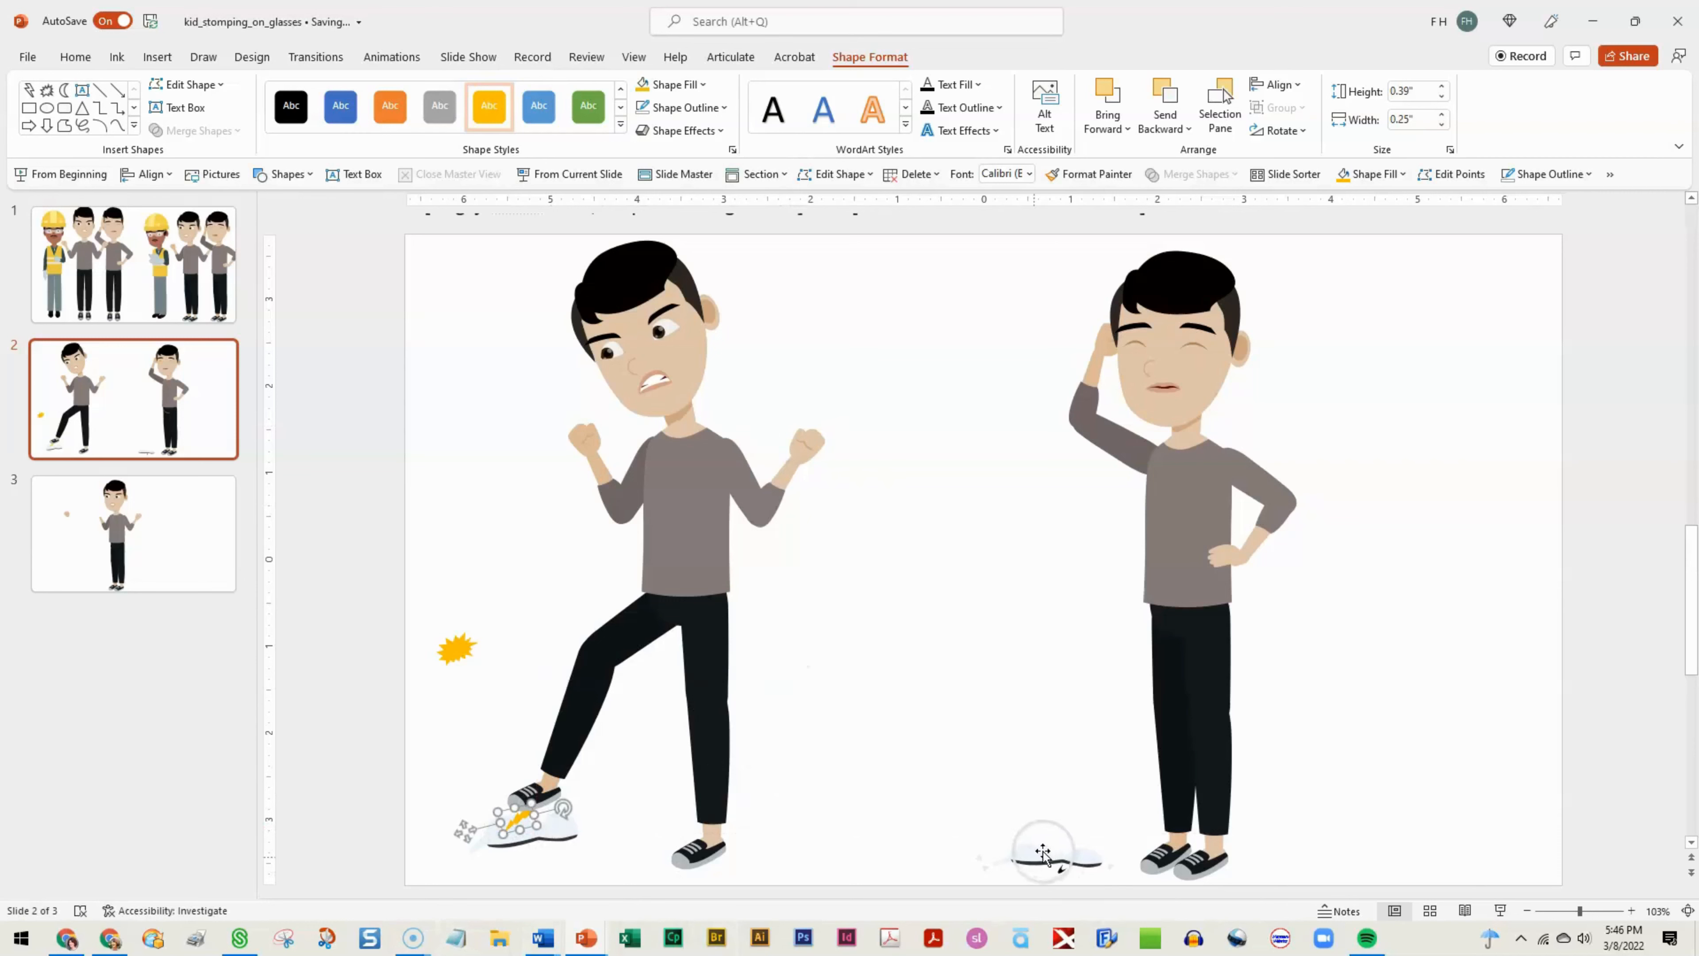
pyautogui.click(837, 677)
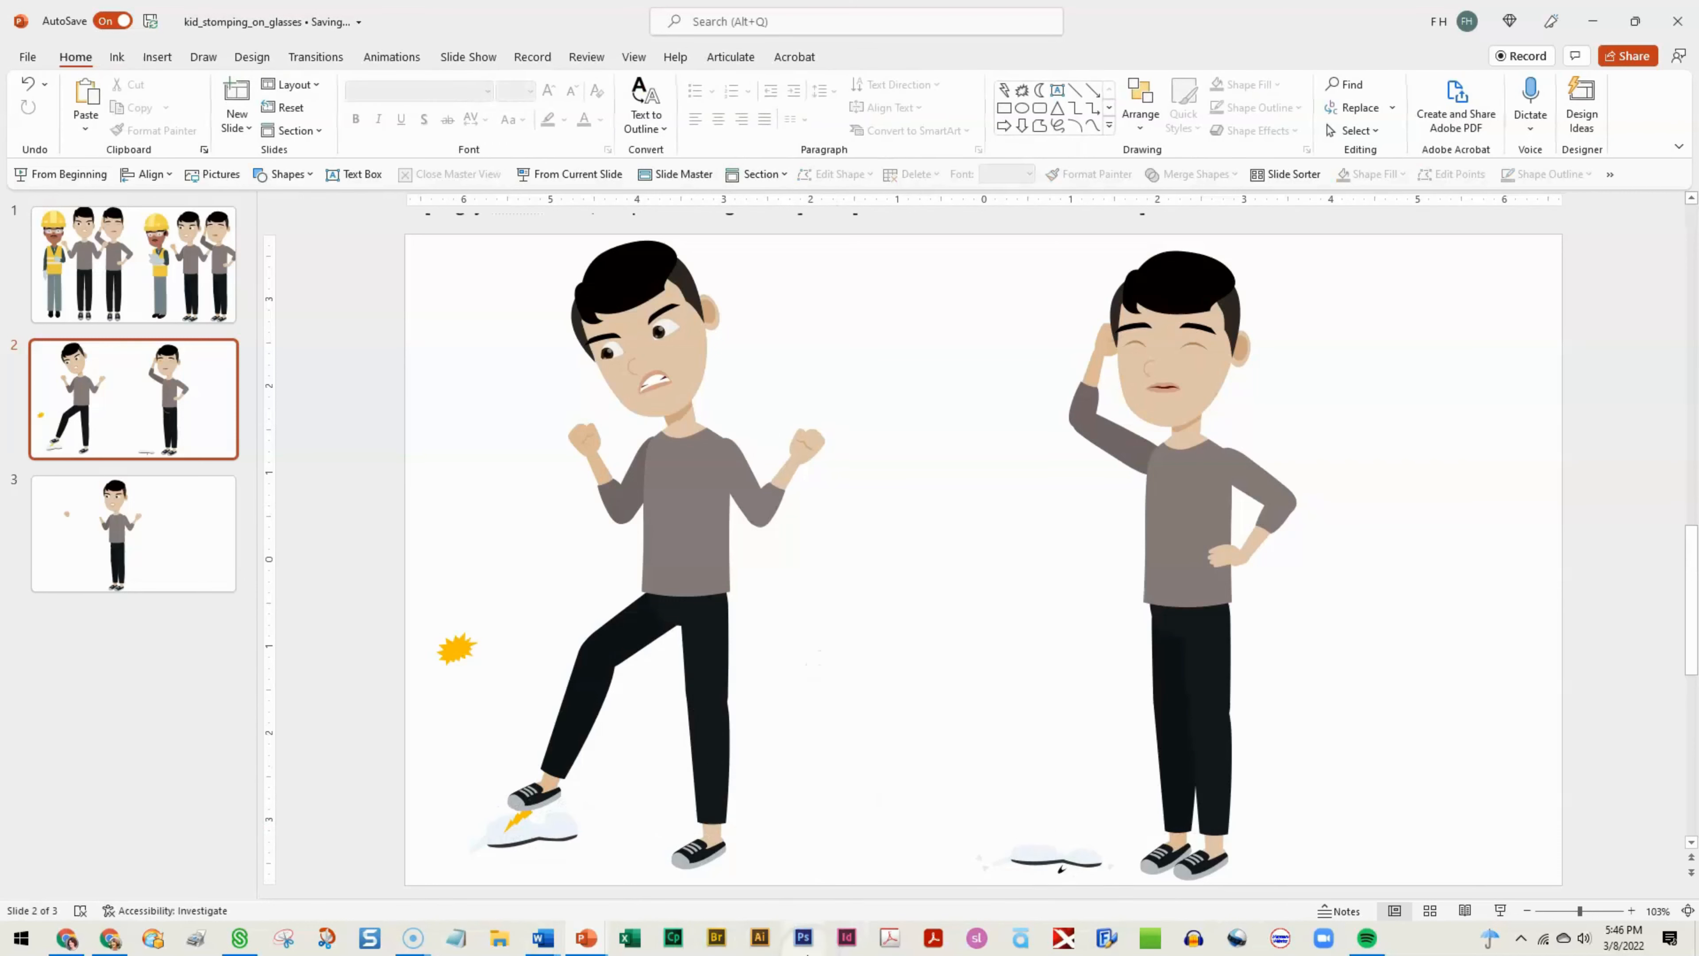
pyautogui.click(515, 817)
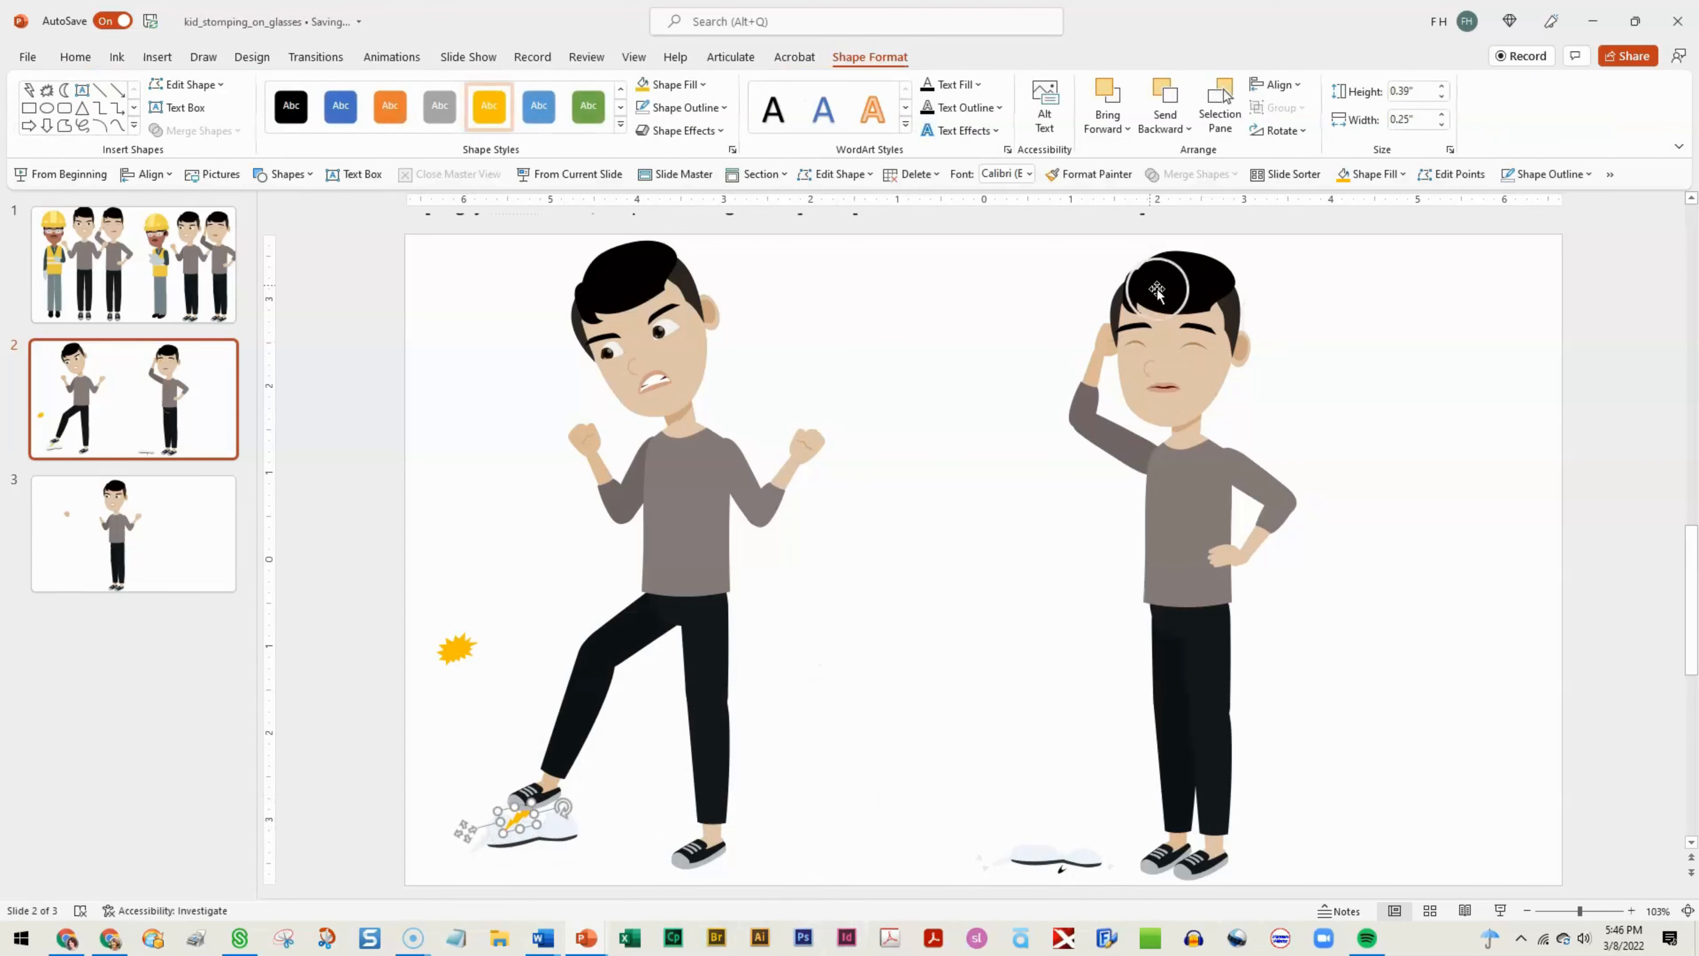
pyautogui.moveTo(566, 807); pyautogui.dragTo(558, 800)
pyautogui.click(1049, 694)
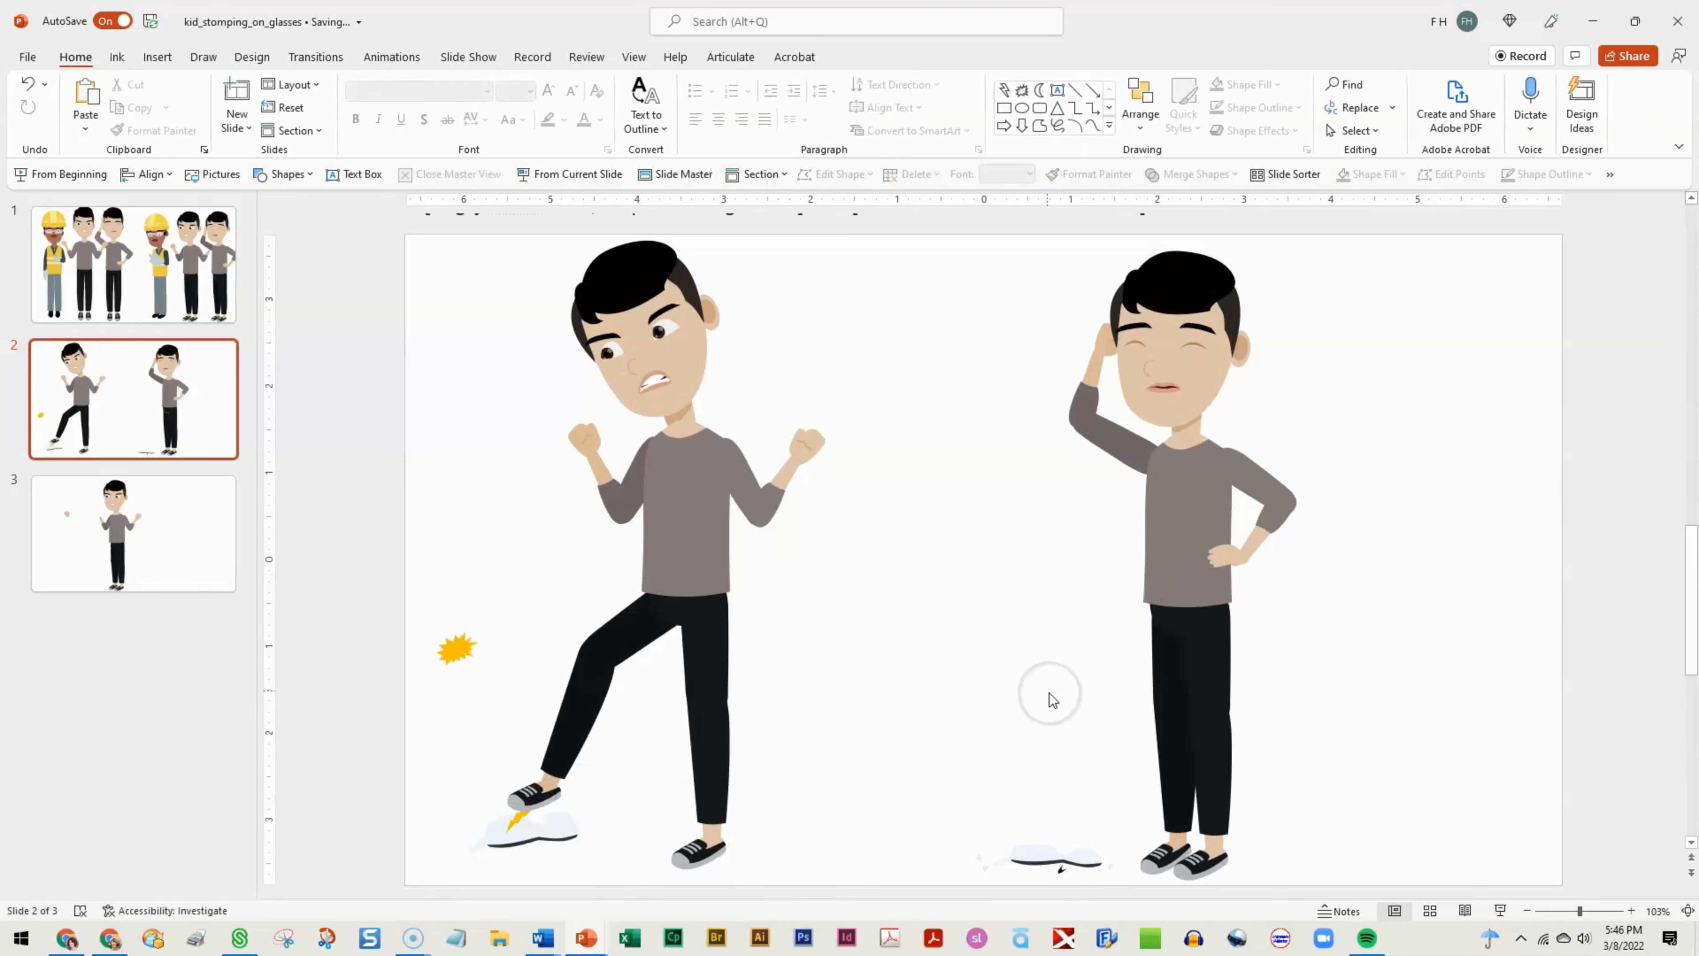
# - Try the explosion at about 0.22" high and 0.27" wide under the raised shoe, and put the lightning bolt back there instead
pyautogui.click(456, 648)
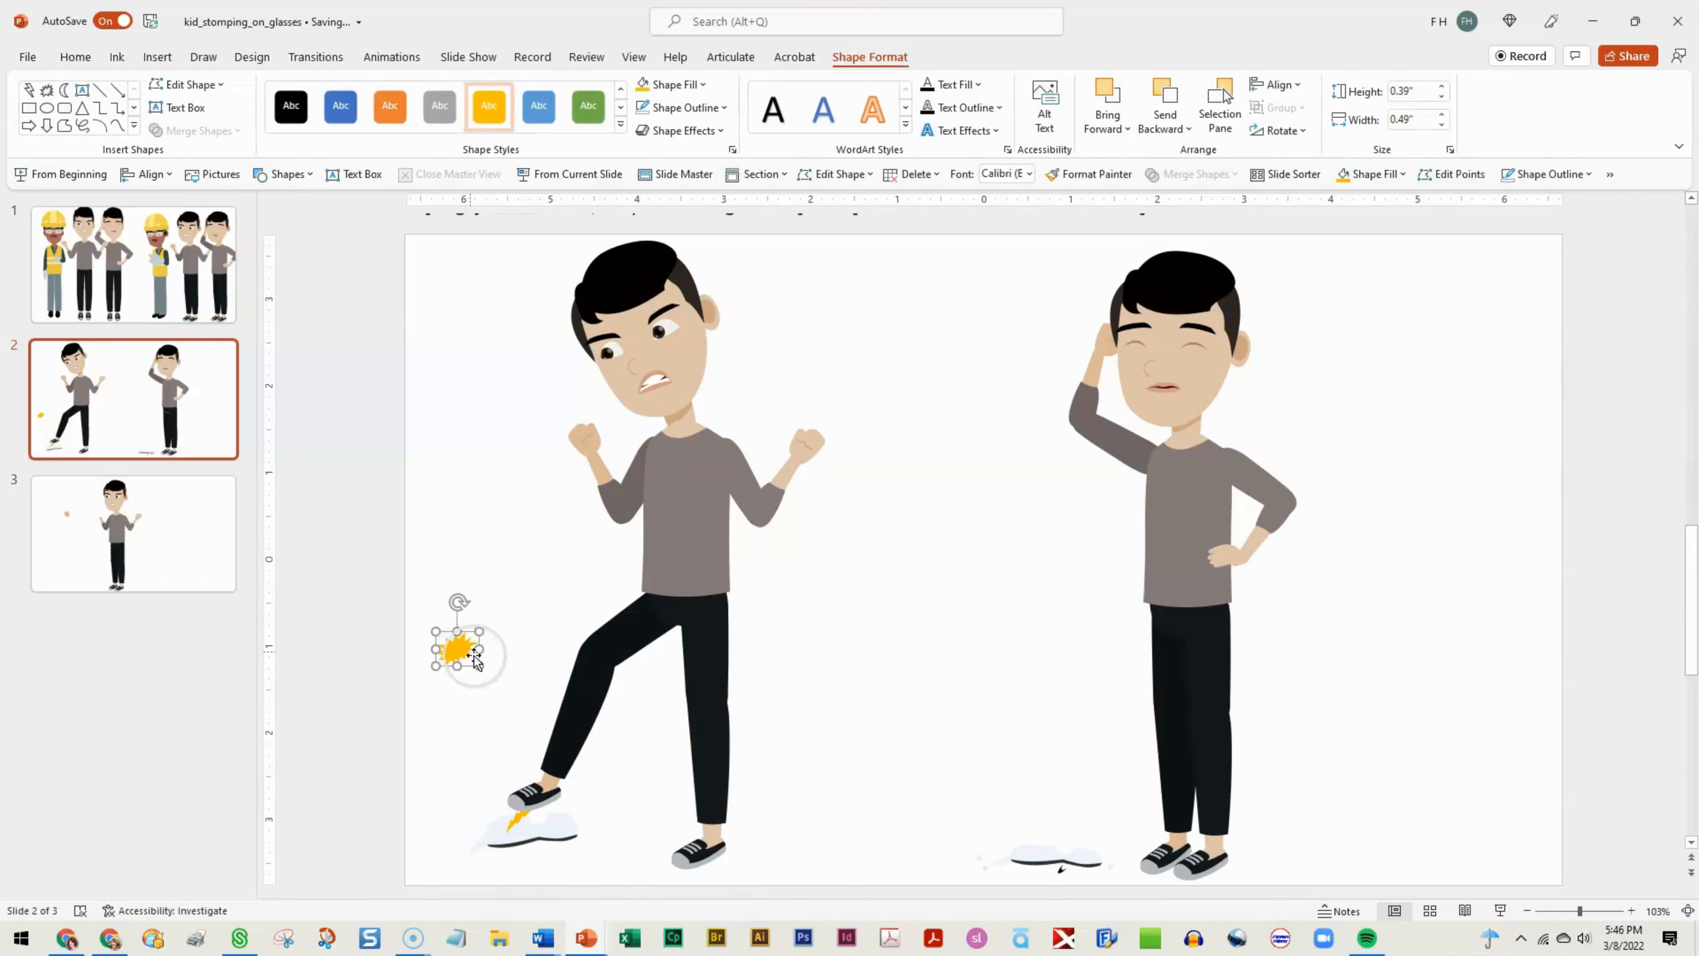
pyautogui.moveTo(438, 629); pyautogui.dragTo(526, 807)
pyautogui.click(438, 758)
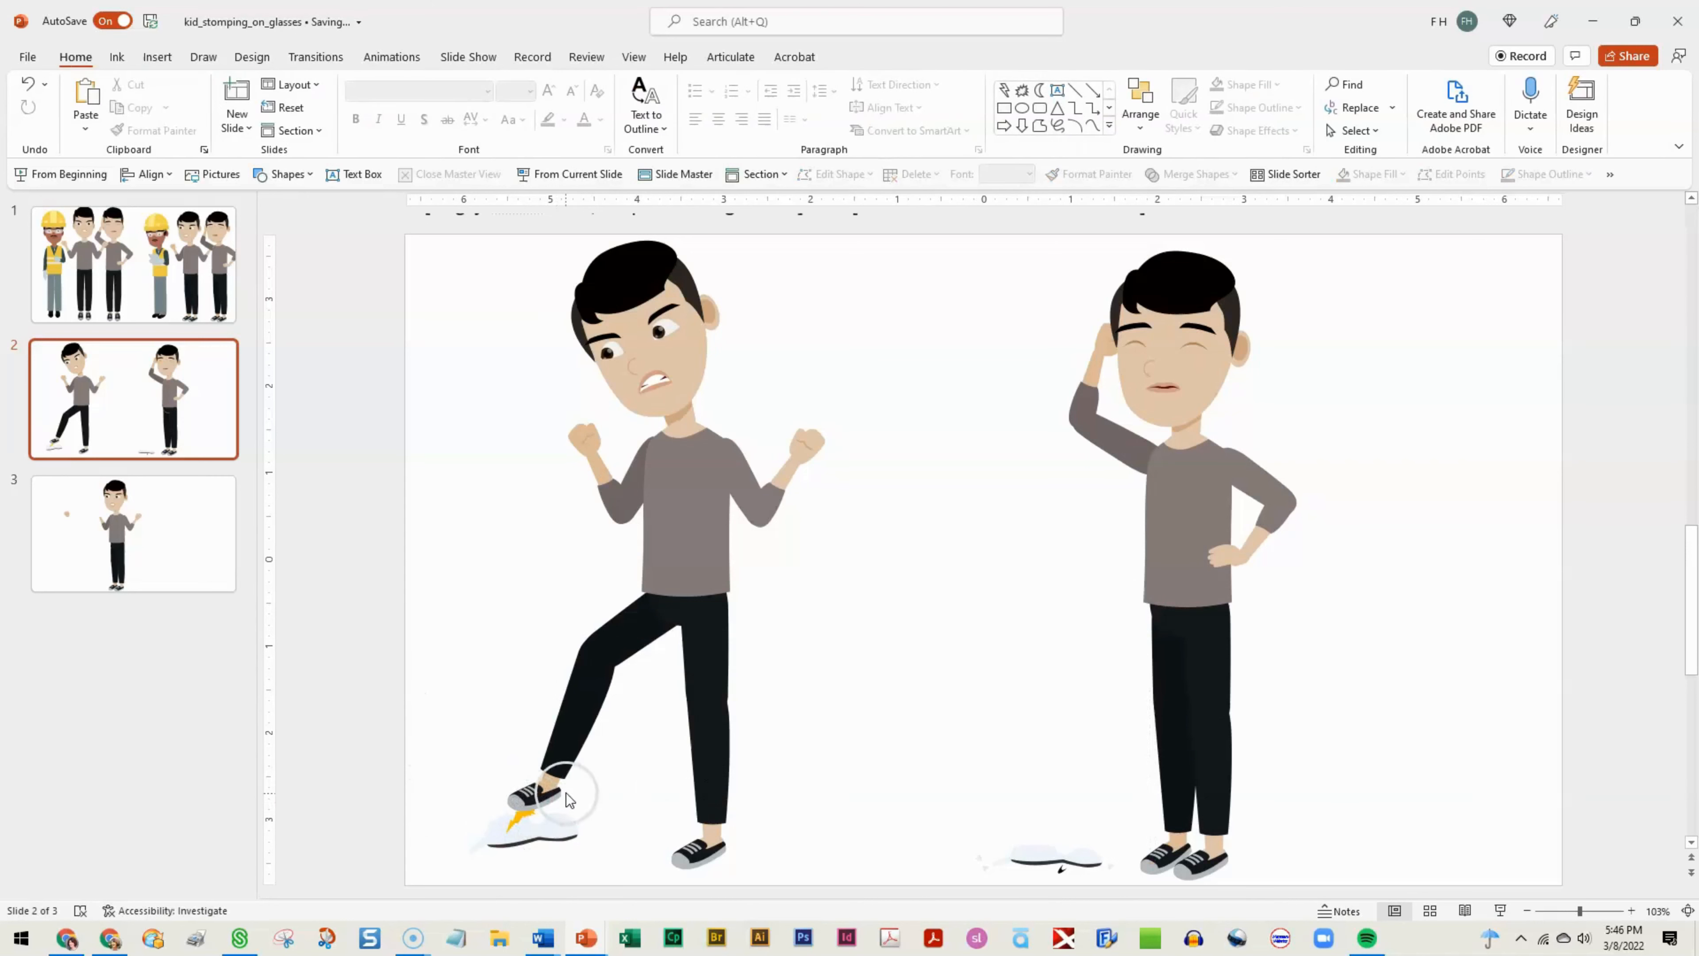
pyautogui.click(526, 818)
pyautogui.moveTo(526, 816); pyautogui.dragTo(915, 595)
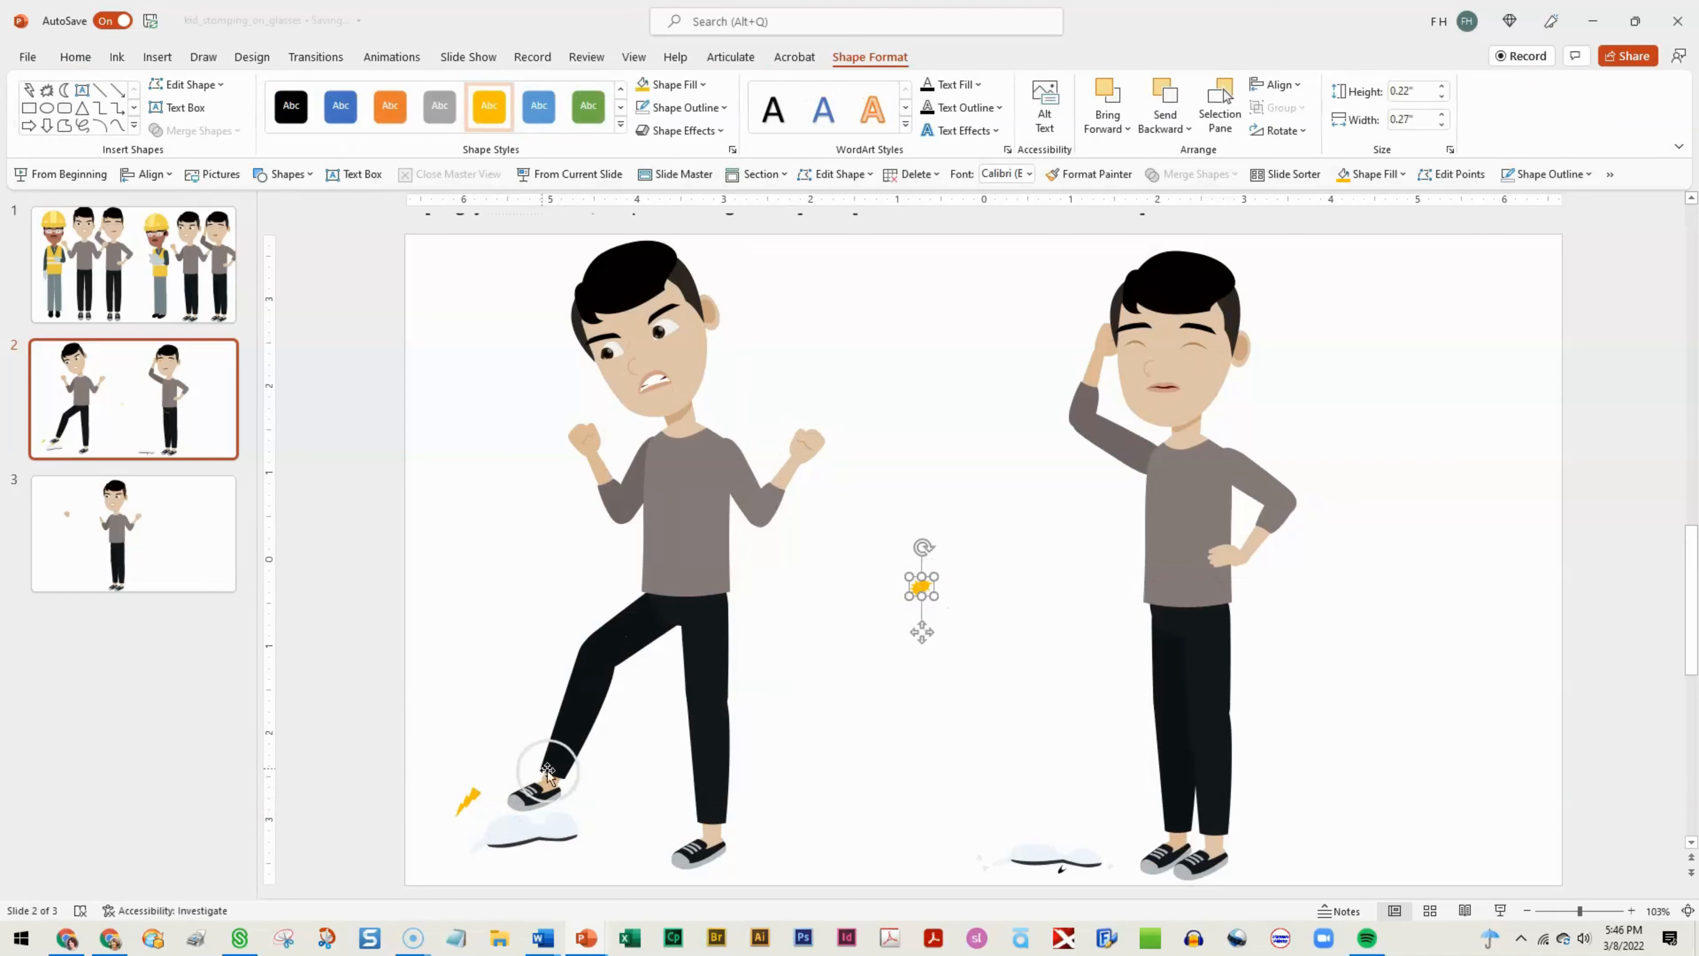
pyautogui.moveTo(467, 801); pyautogui.dragTo(520, 806)
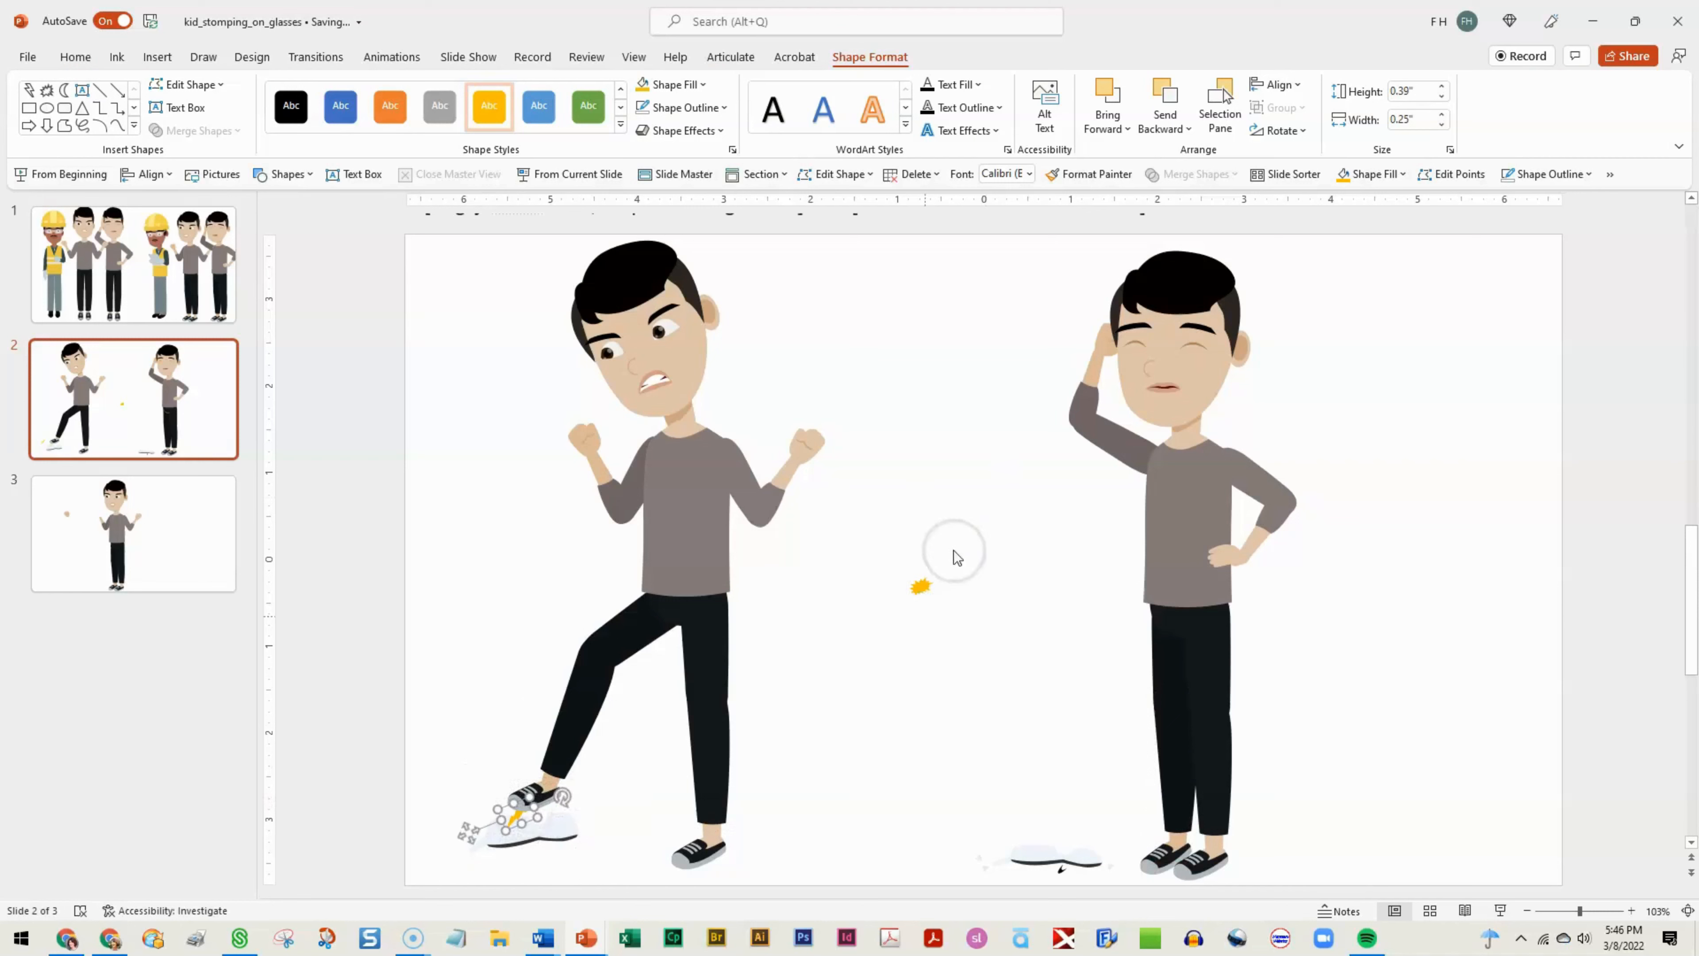
# - Move the gold explosion behind the standing teen's raised fist and size it to about 0.4" high and 0.52" wide
pyautogui.click(920, 589)
pyautogui.moveTo(932, 595); pyautogui.dragTo(1103, 331)
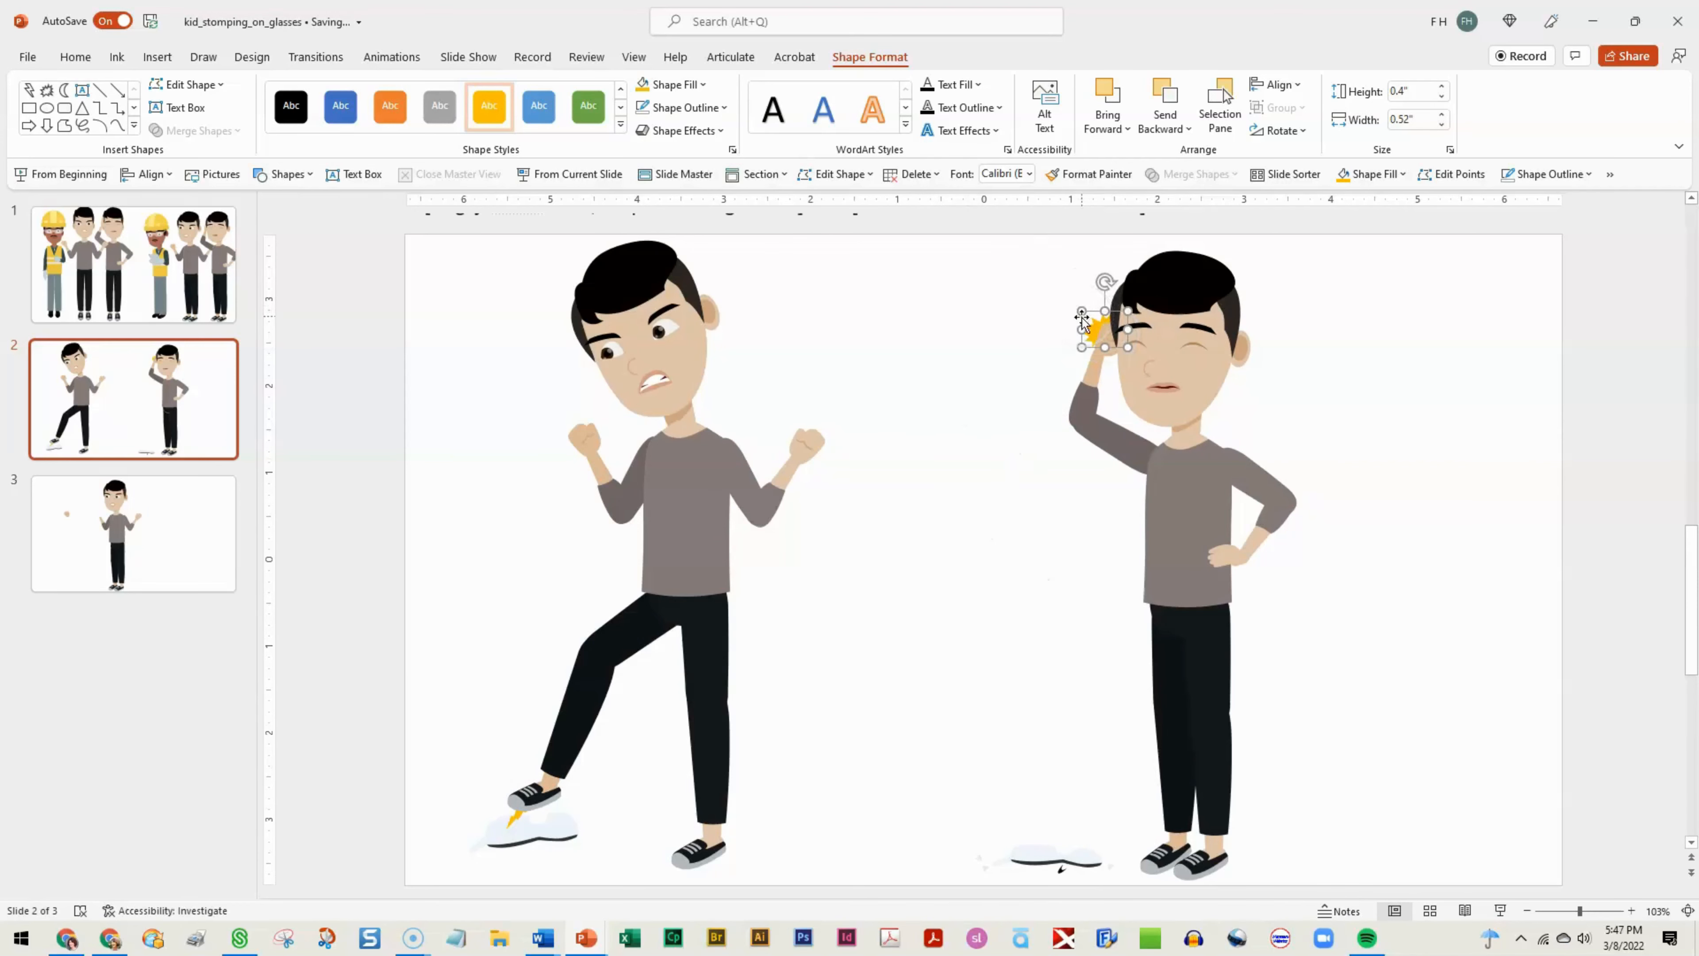
pyautogui.moveTo(1078, 325); pyautogui.dragTo(1079, 325)
pyautogui.click(1025, 538)
# - Draw a short slanted line about 0.07" high and 0.11" wide just outside the fist's explosion and outline it gold
pyautogui.click(315, 175)
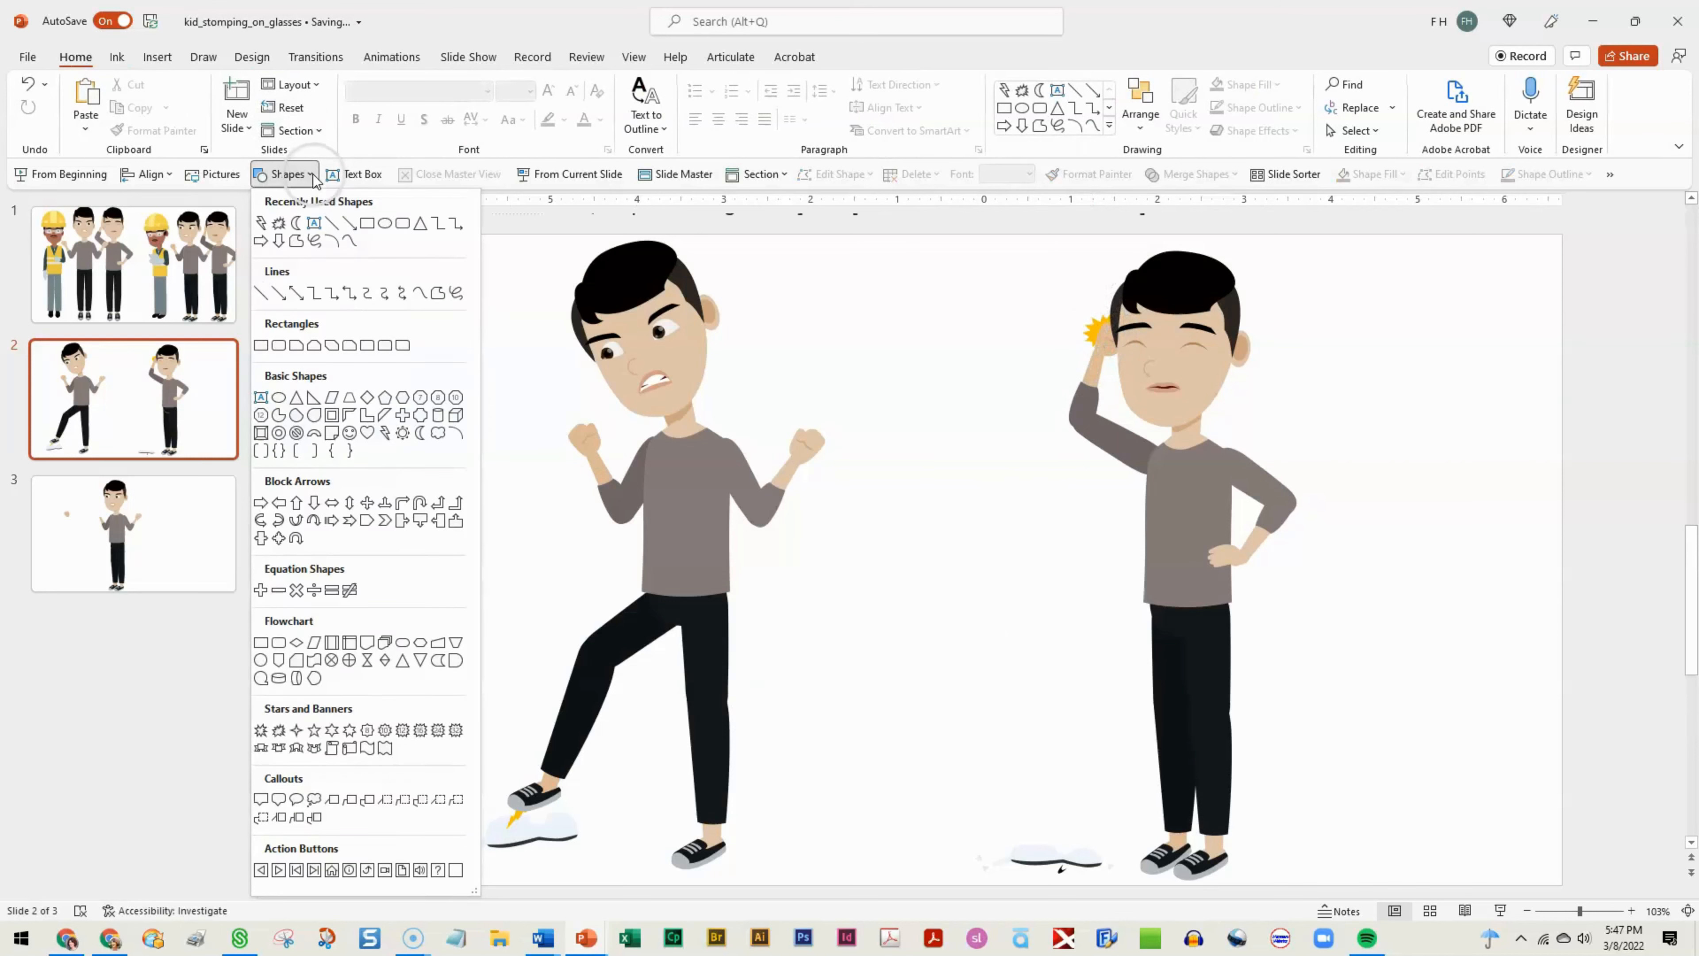
pyautogui.click(334, 225)
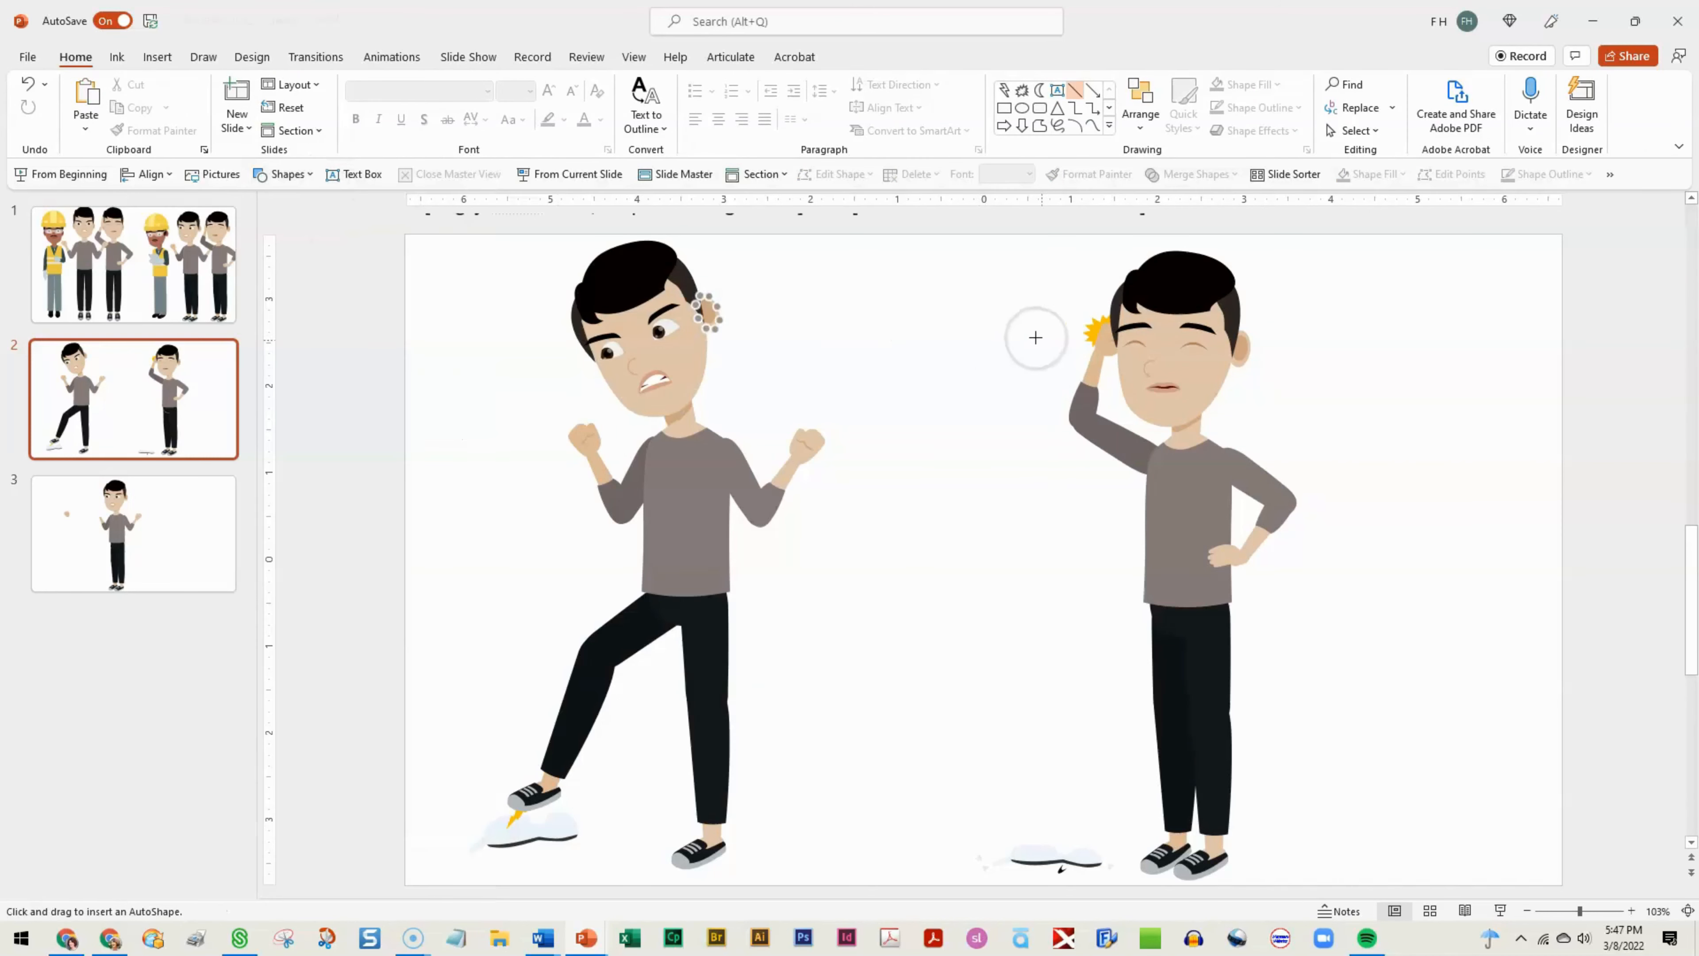
pyautogui.moveTo(1065, 349); pyautogui.dragTo(1073, 344)
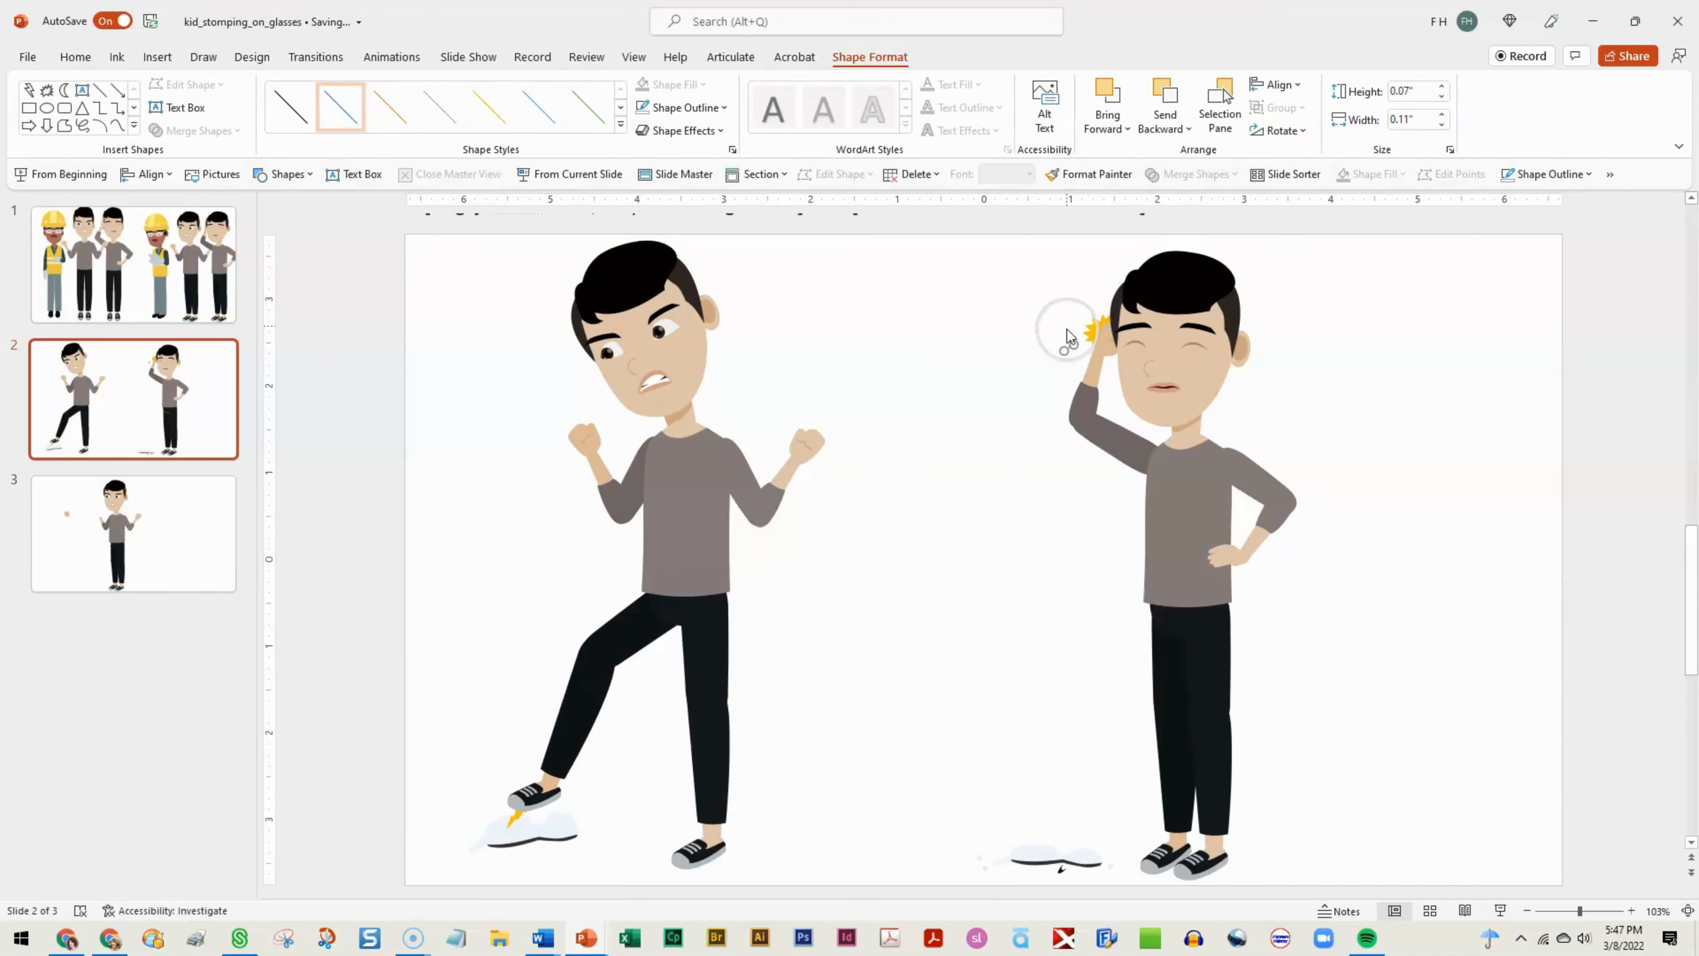
pyautogui.click(727, 111)
pyautogui.click(745, 155)
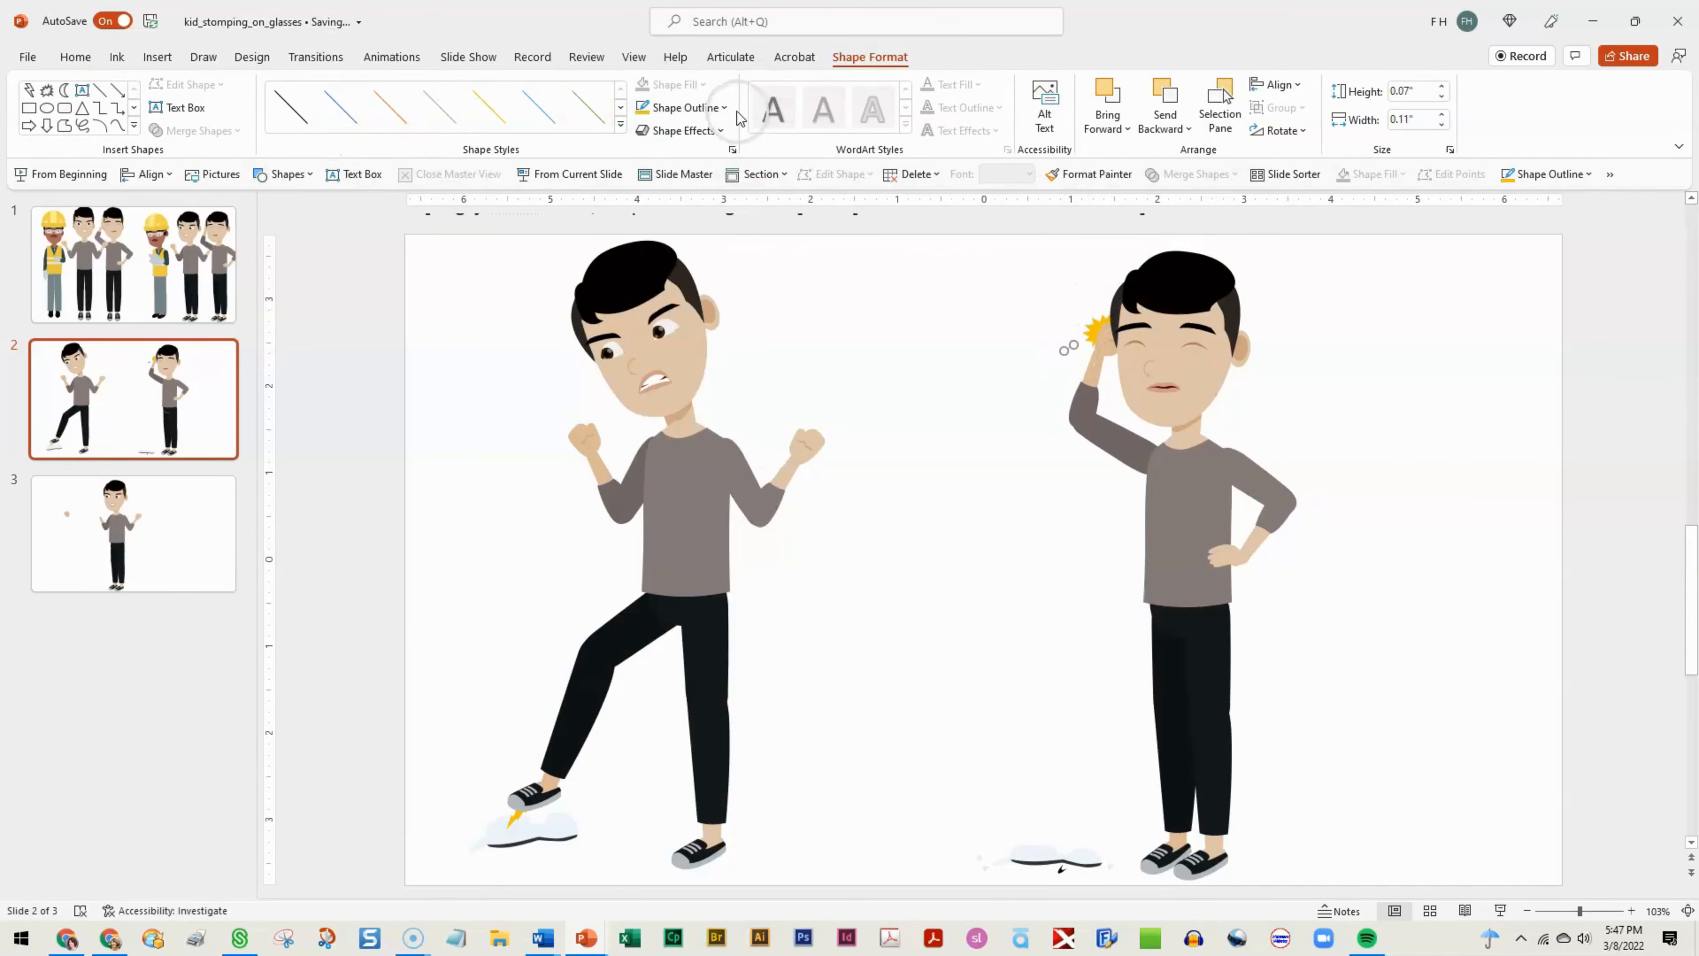
# - Give the short gold line a round cap and a width of 1.5 pt
pyautogui.click(724, 108)
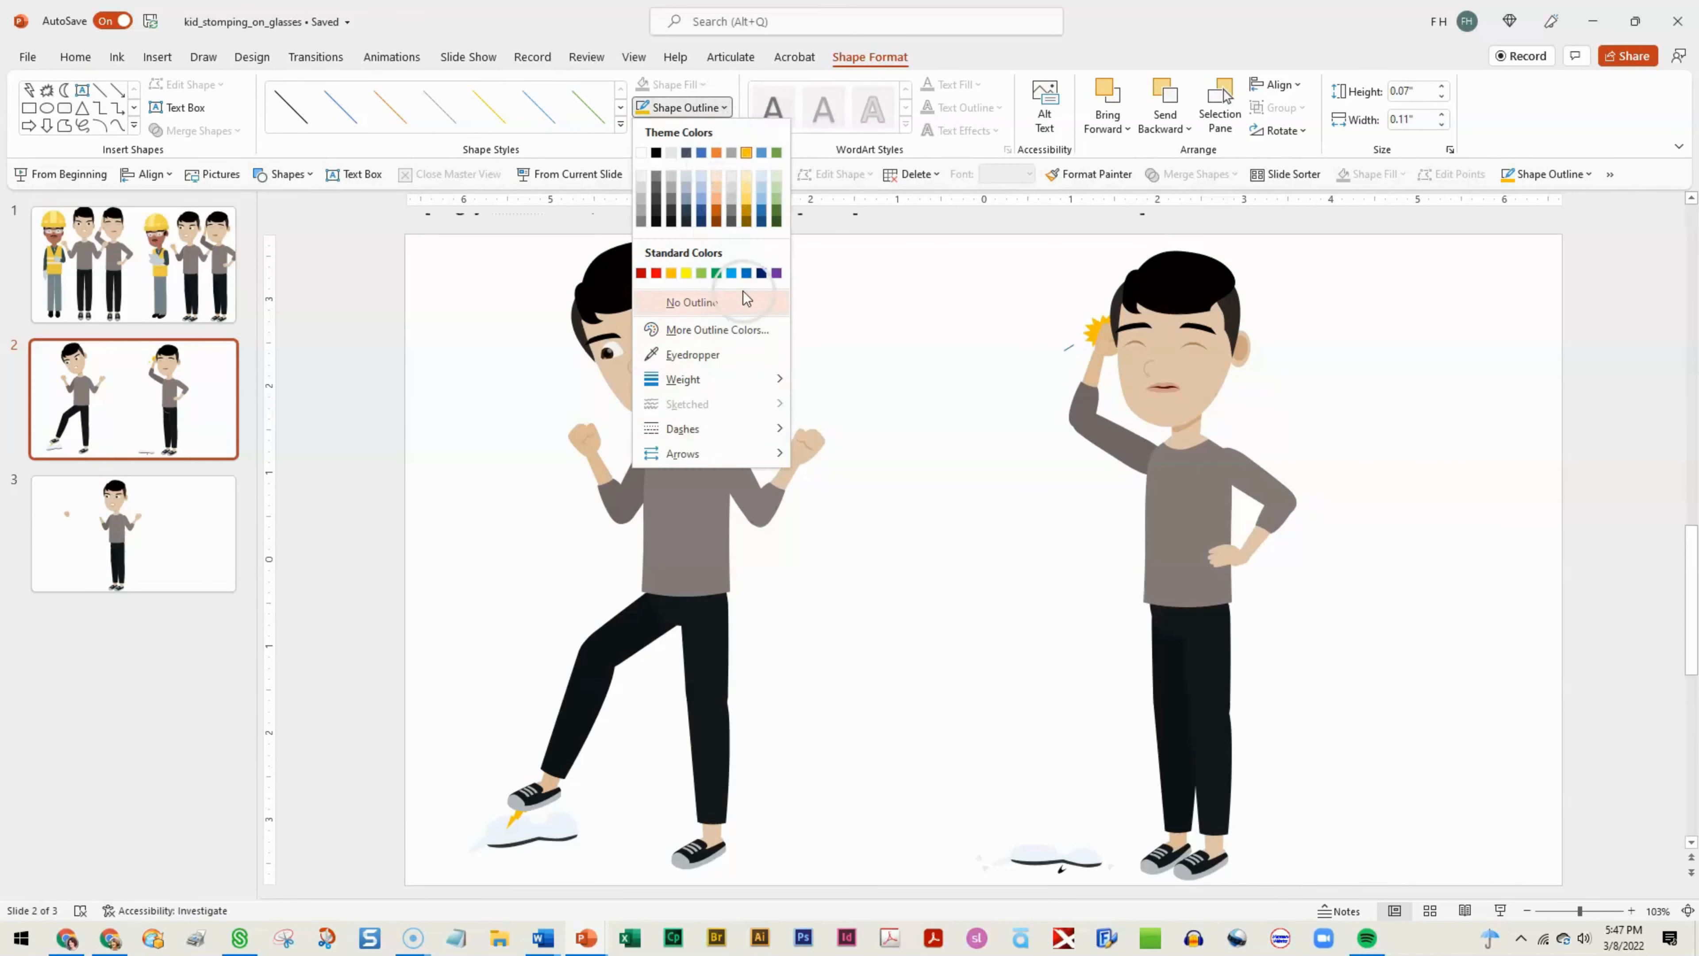
pyautogui.moveTo(709, 379)
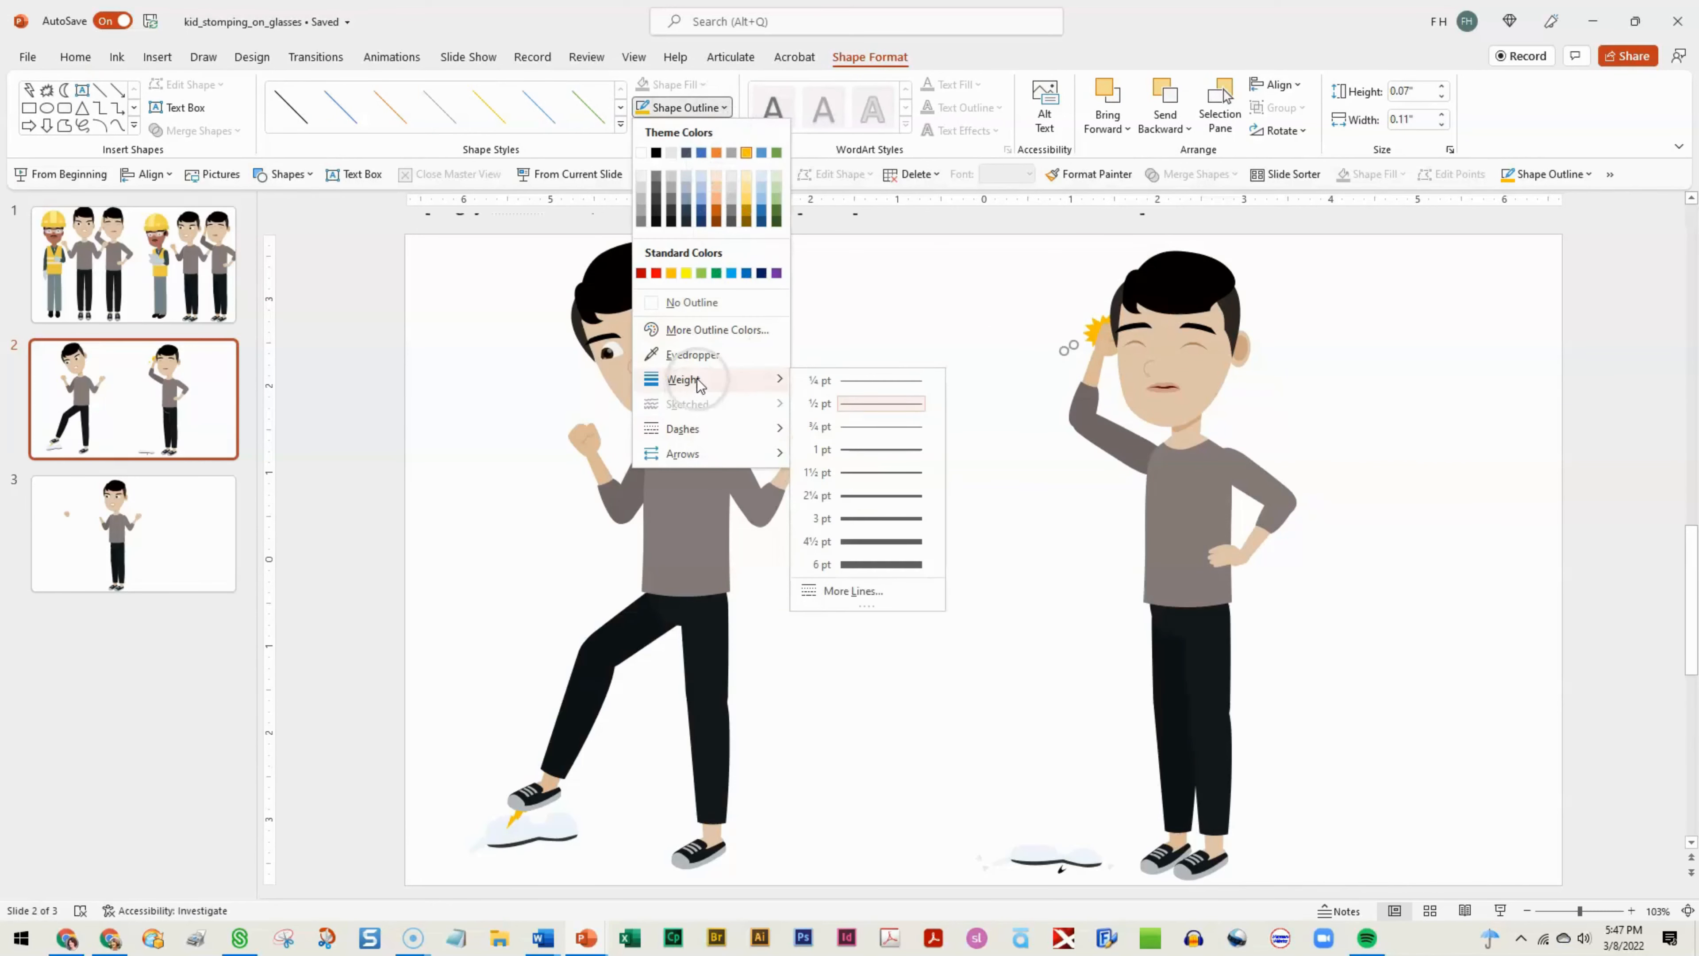
pyautogui.click(851, 592)
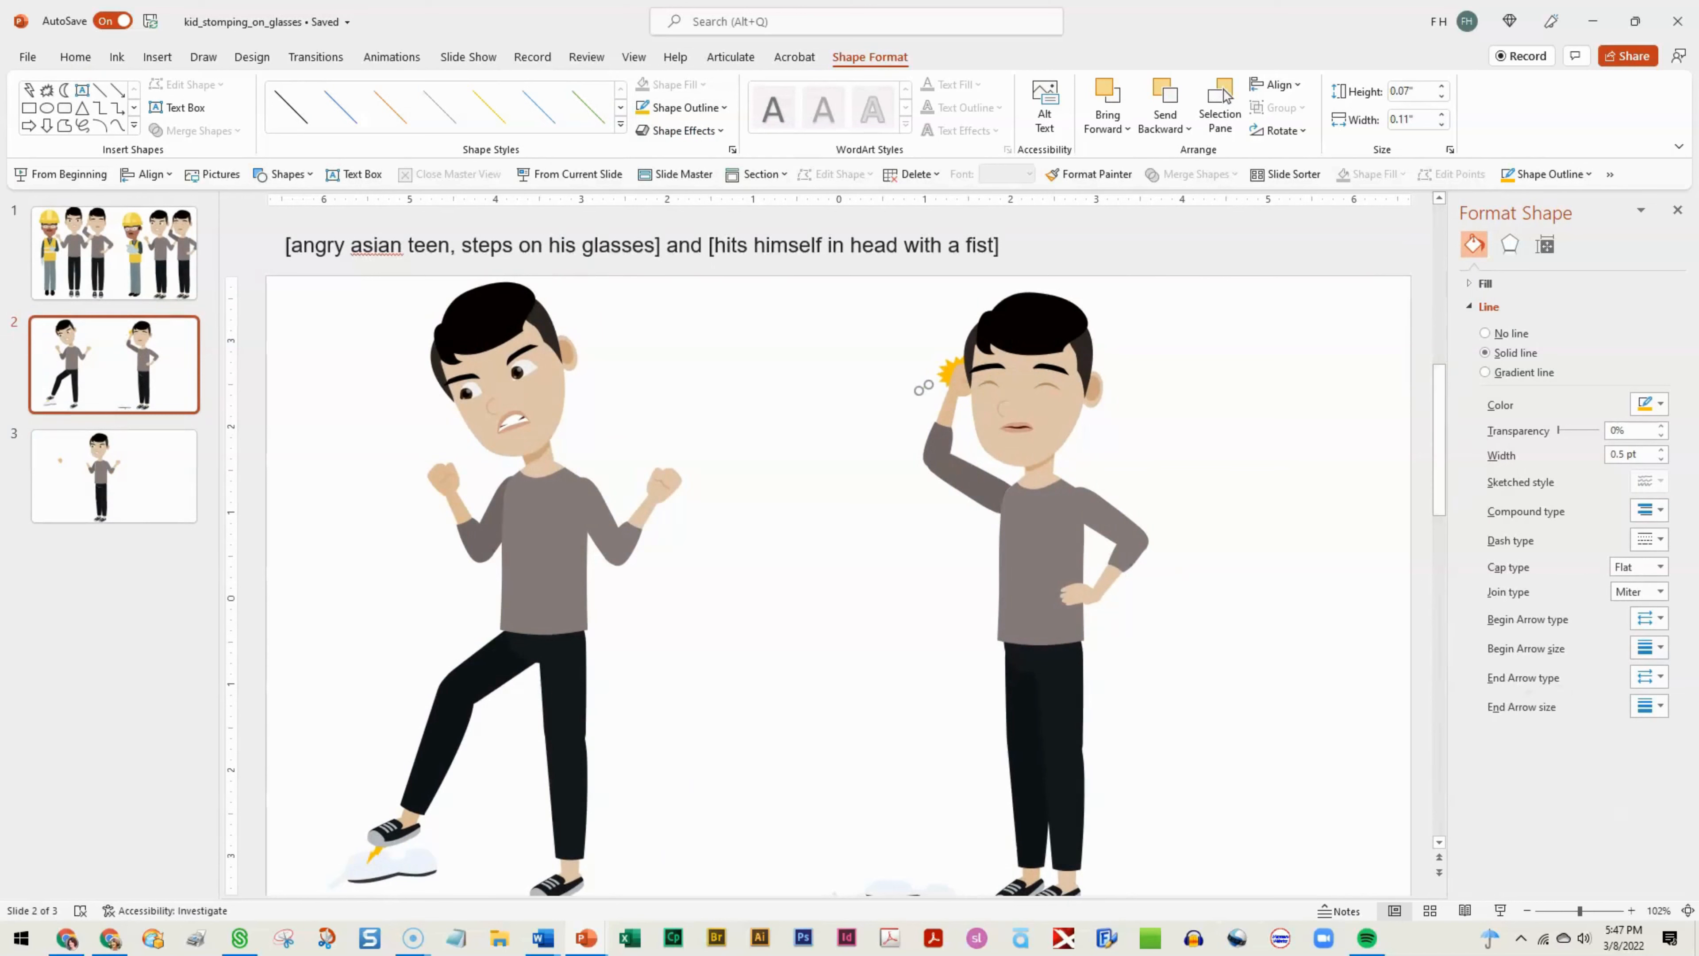
pyautogui.click(1661, 567)
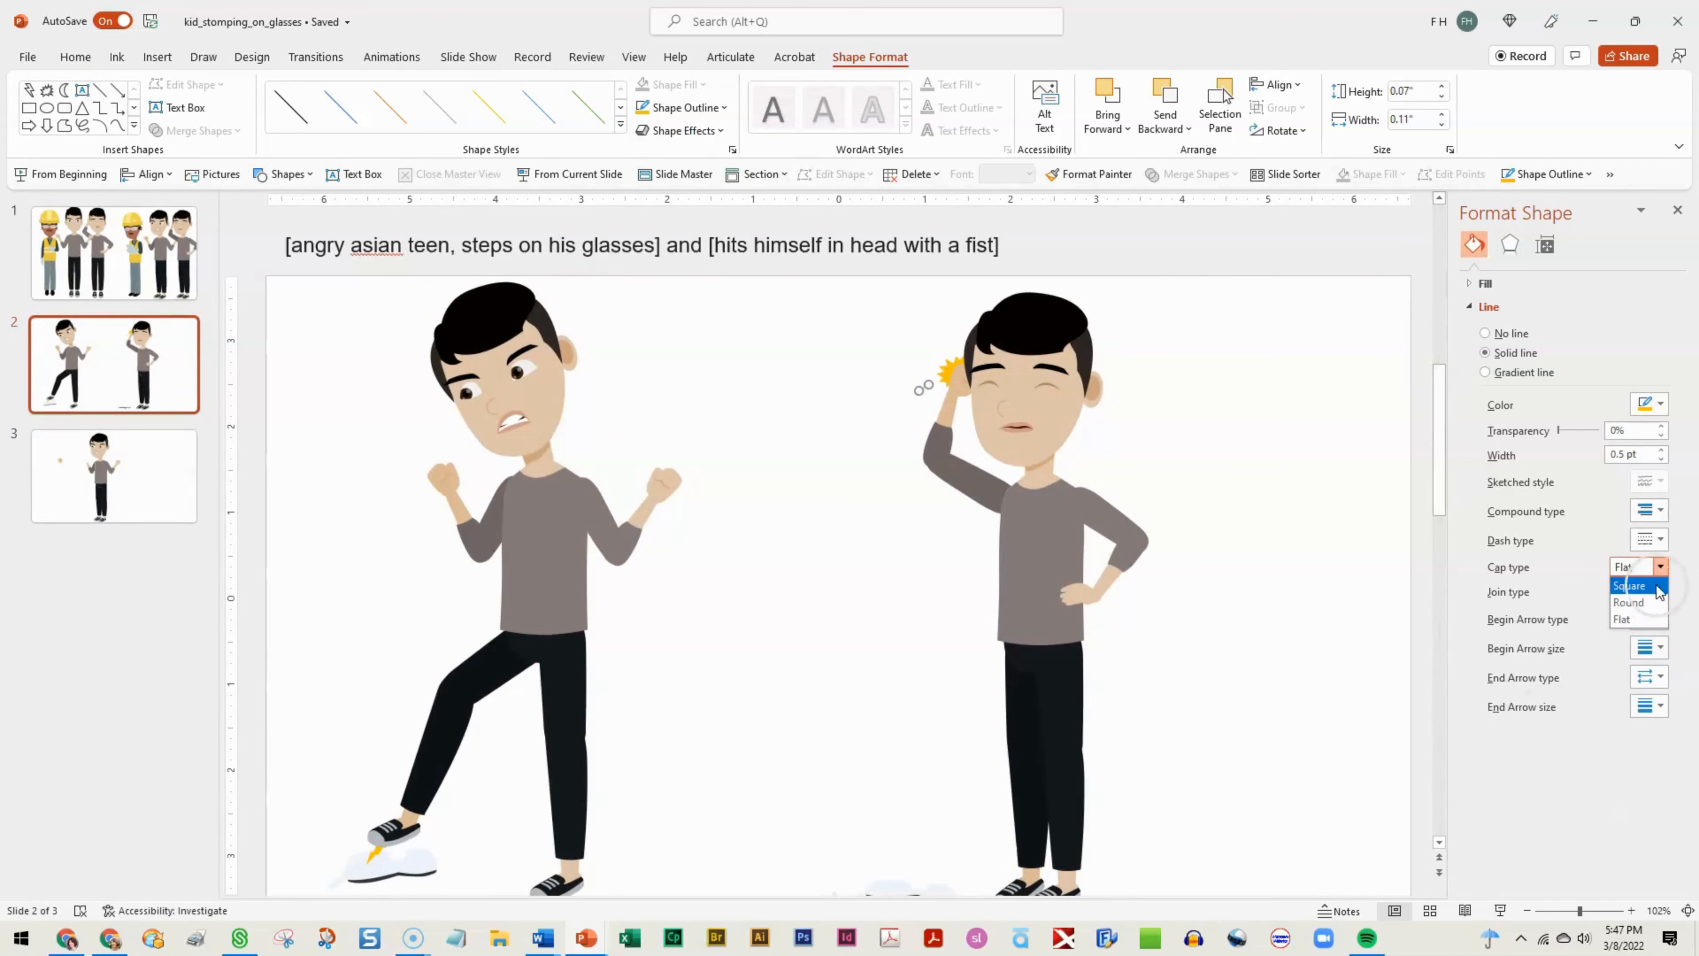
pyautogui.click(1652, 602)
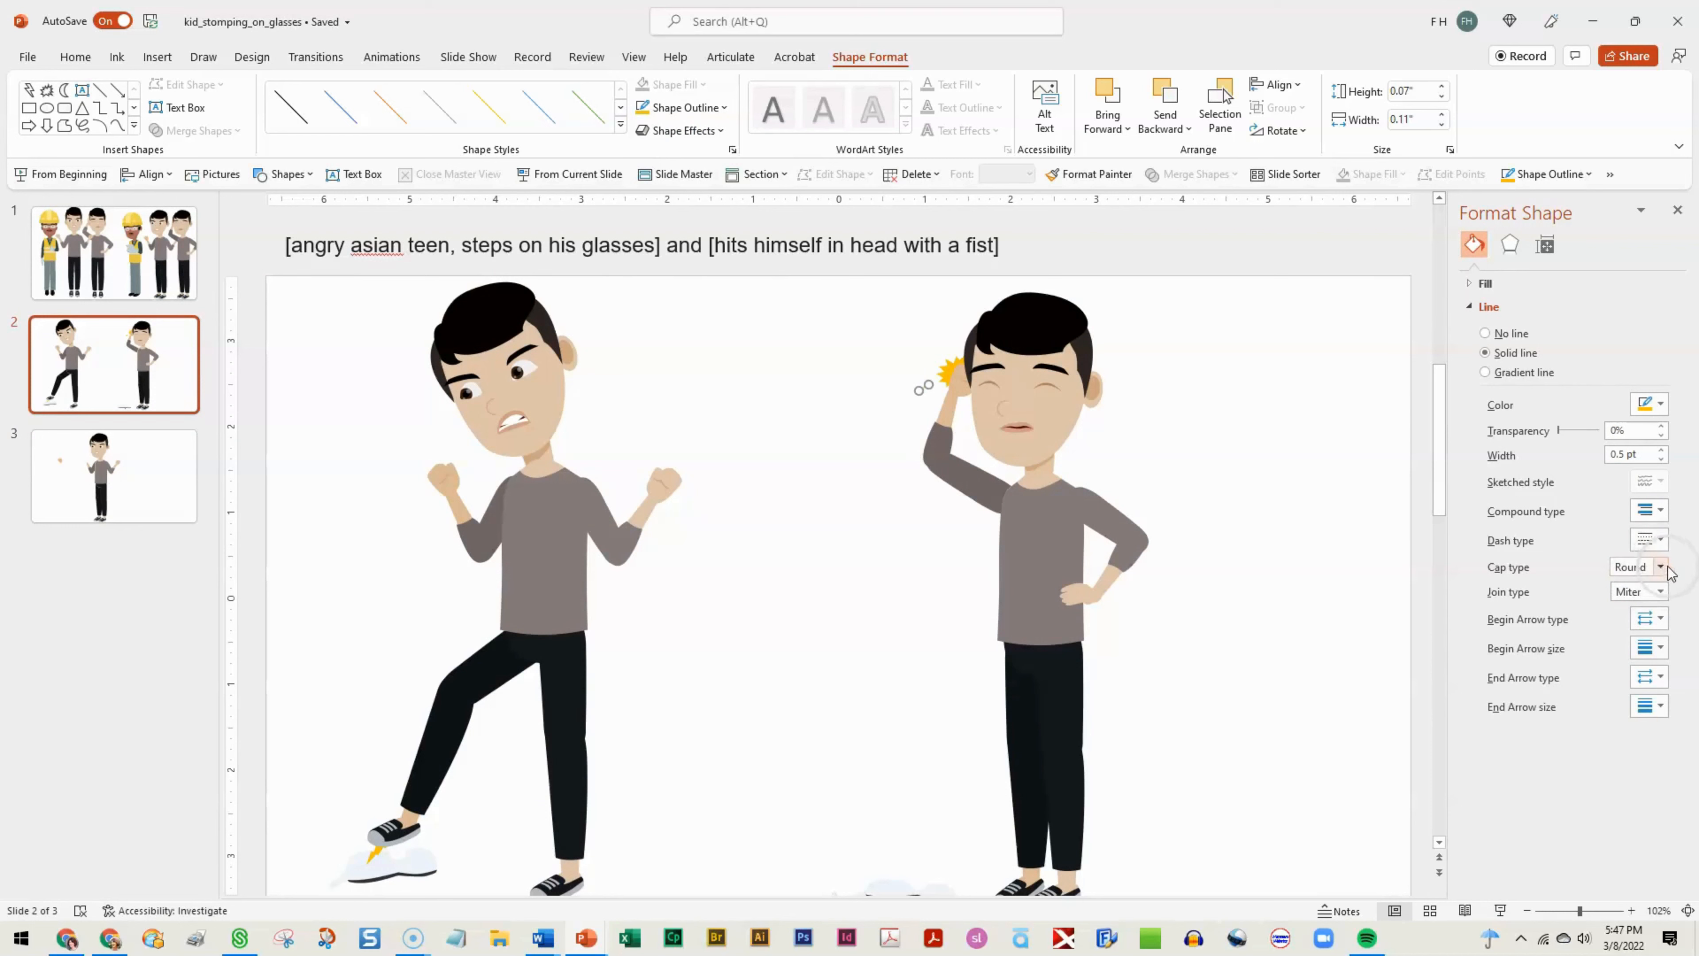
pyautogui.click(1663, 451)
pyautogui.click(1662, 451)
pyautogui.click(1663, 451)
pyautogui.click(834, 697)
pyautogui.click(901, 548)
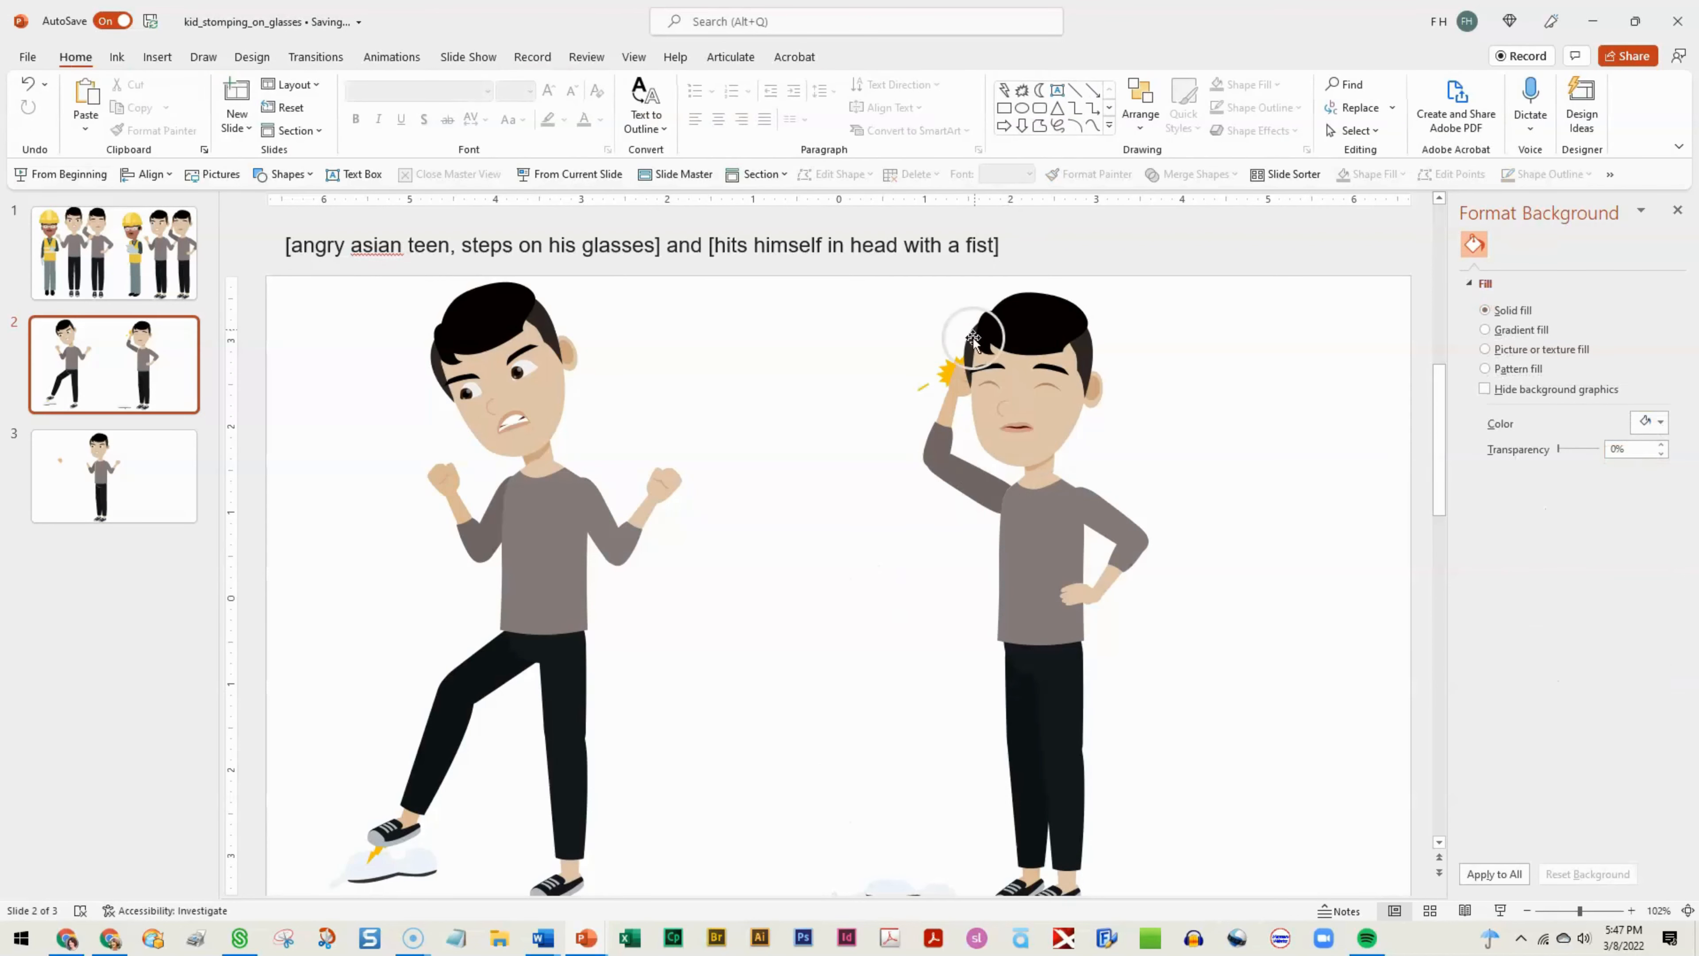
# - Duplicate the short gold line beside the fist's explosion for another impact mark
pyautogui.click(924, 387)
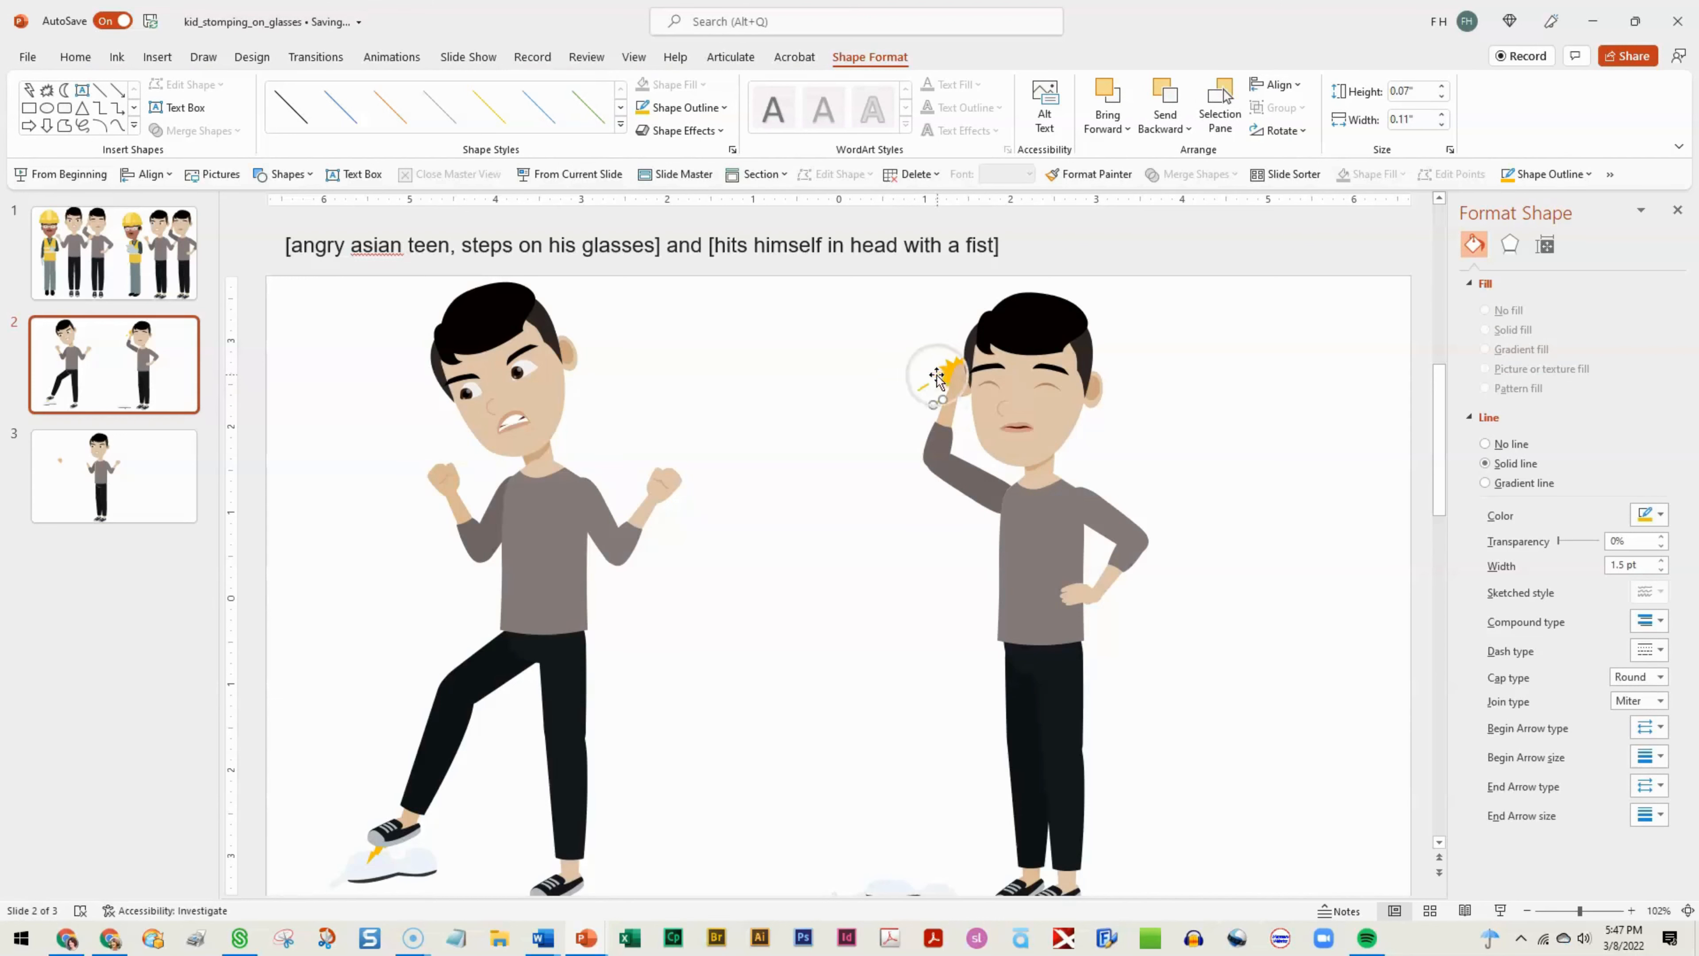
pyautogui.hotkey('ctrl', 'd')
pyautogui.click(1596, 911)
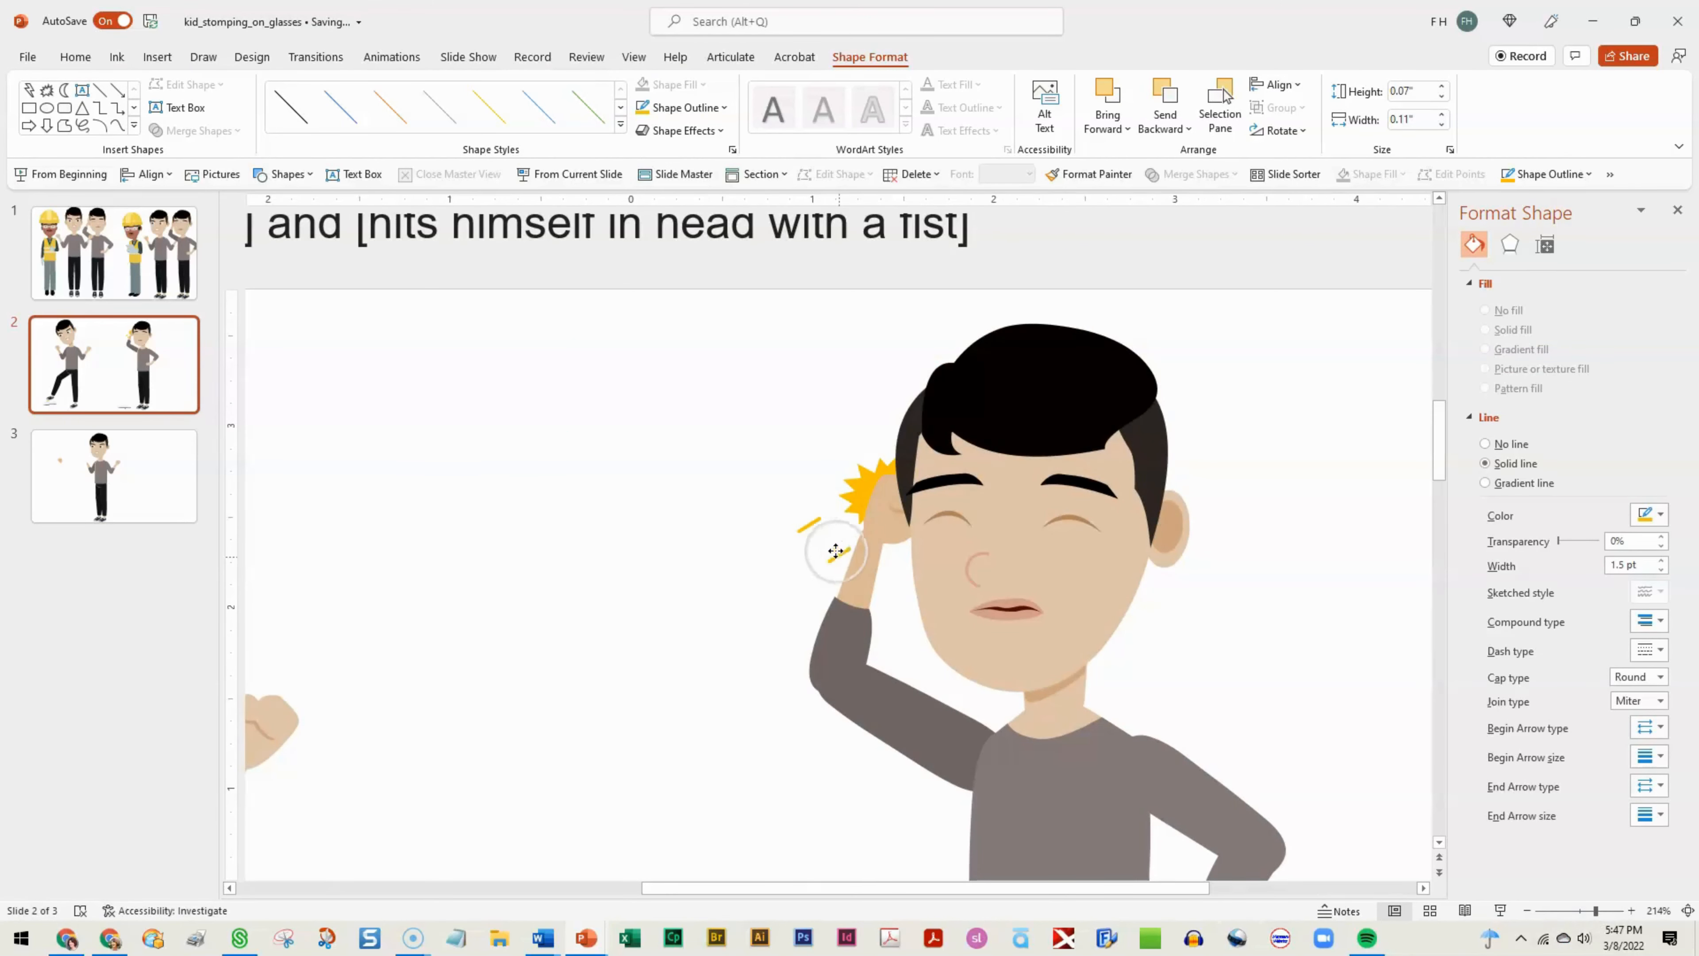